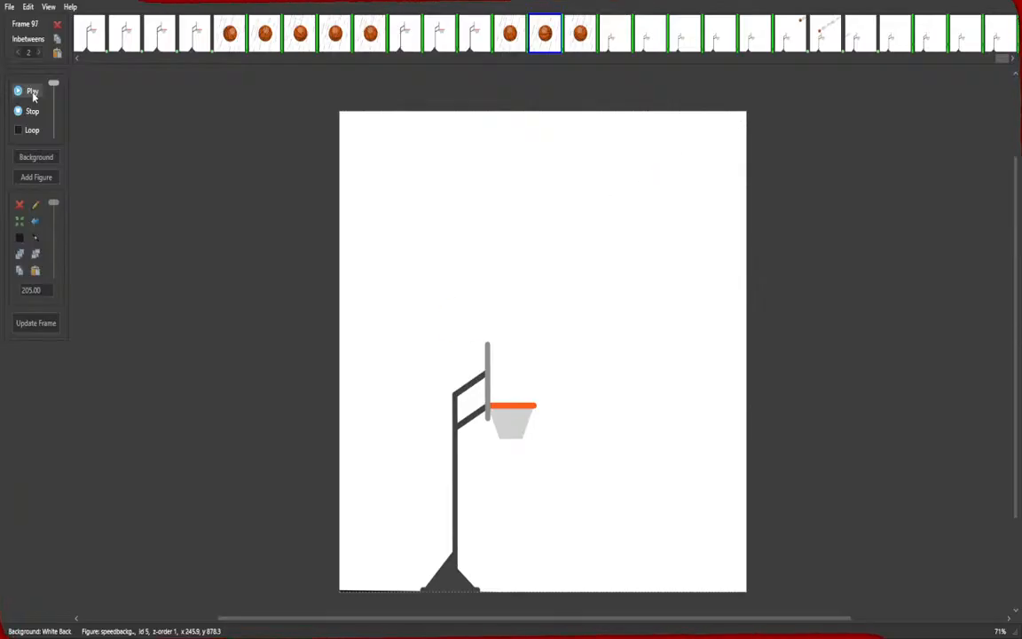
Stop playback, return to the first frame and play the animation from the start to review it.
left_click(27, 112)
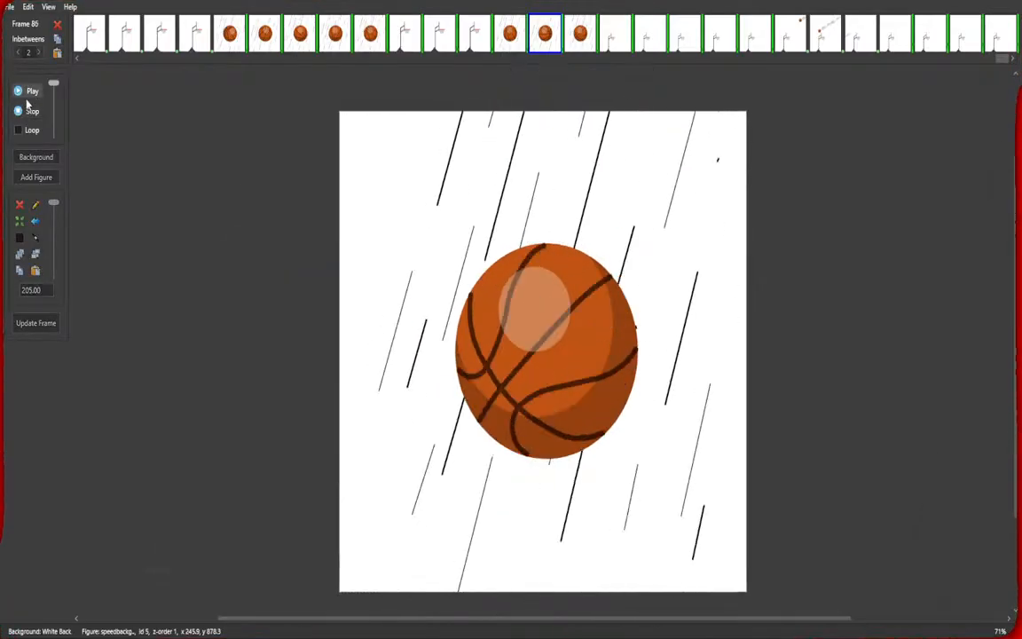
left_click(27, 111)
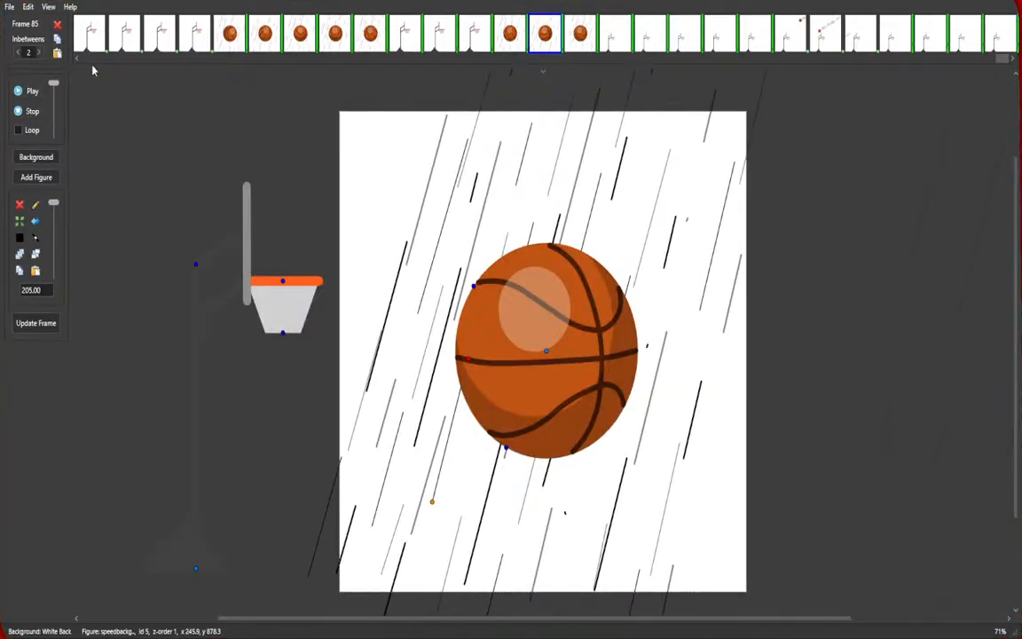
scroll(103, 64, "up", 10)
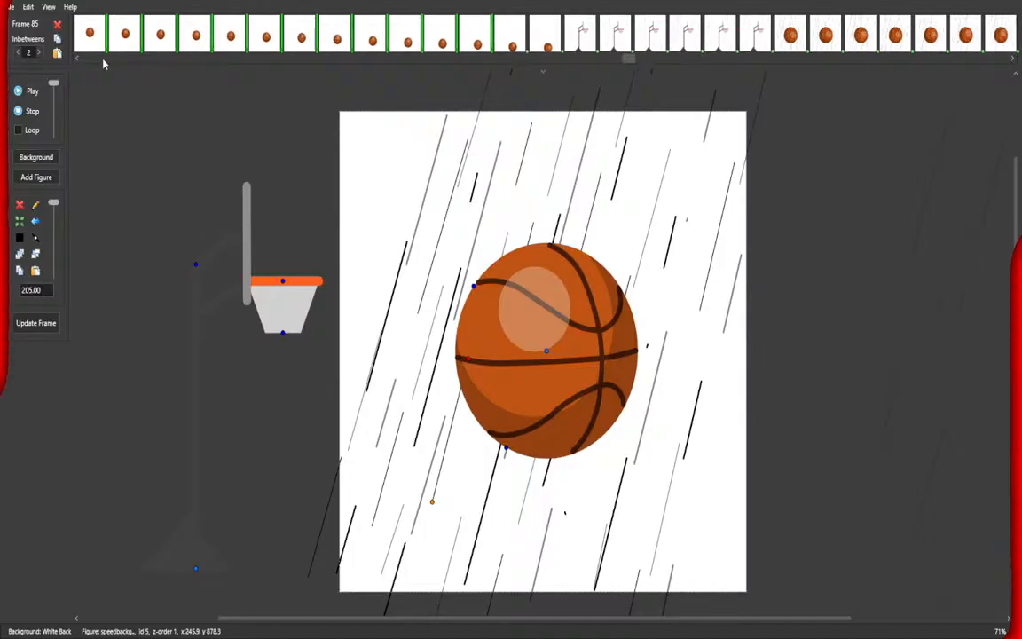
scroll(103, 64, "up", 15)
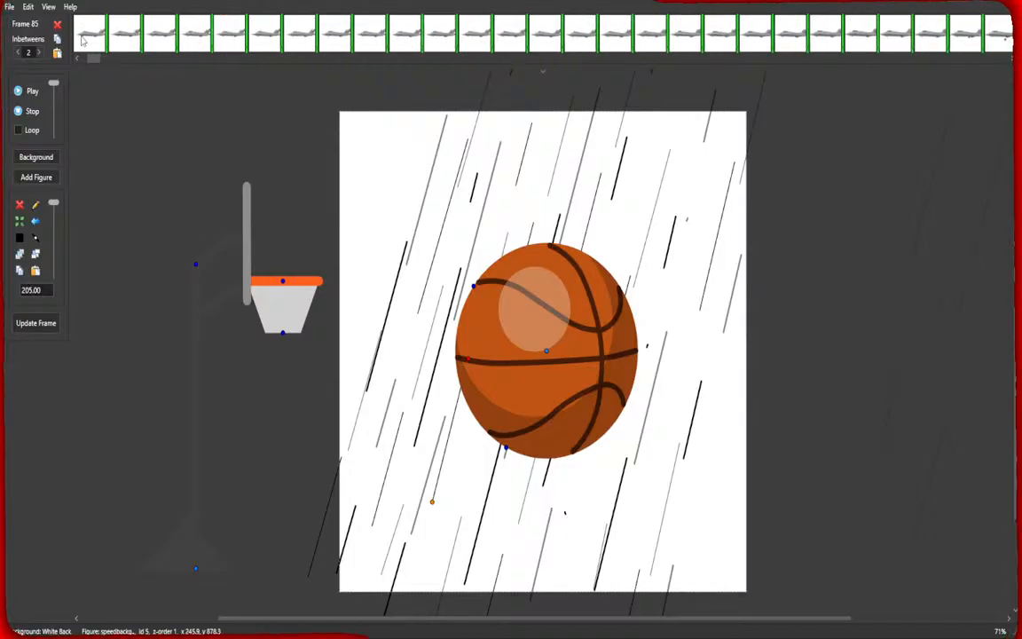
left_click(82, 39)
left_click(29, 90)
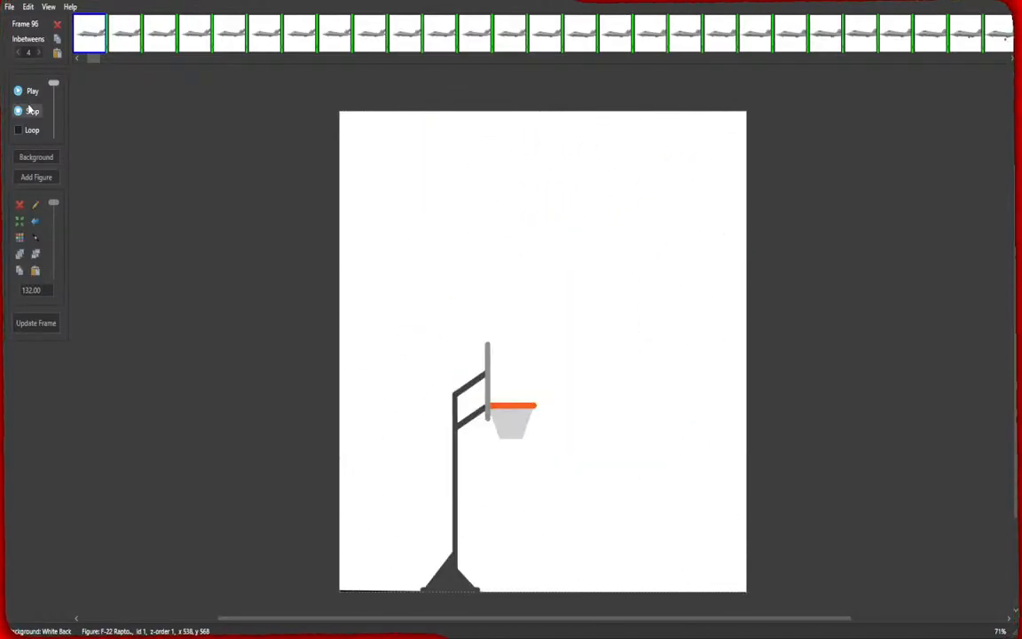
left_click(29, 110)
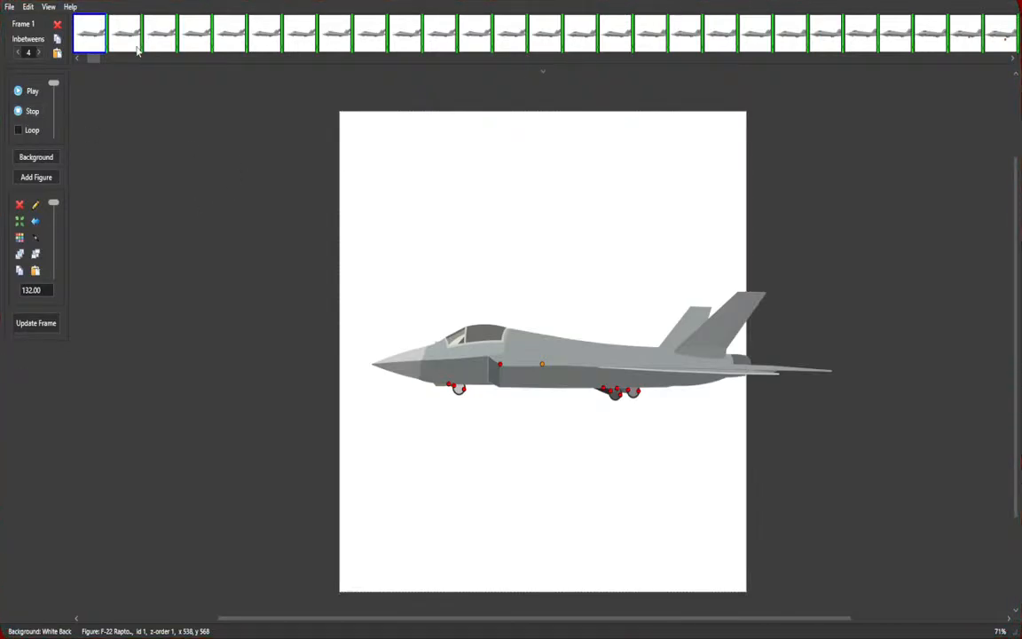
Select the basketball frames 84 to 86, then frame 72, and play back those parts of the animation.
left_click_drag(95, 59, 994, 71)
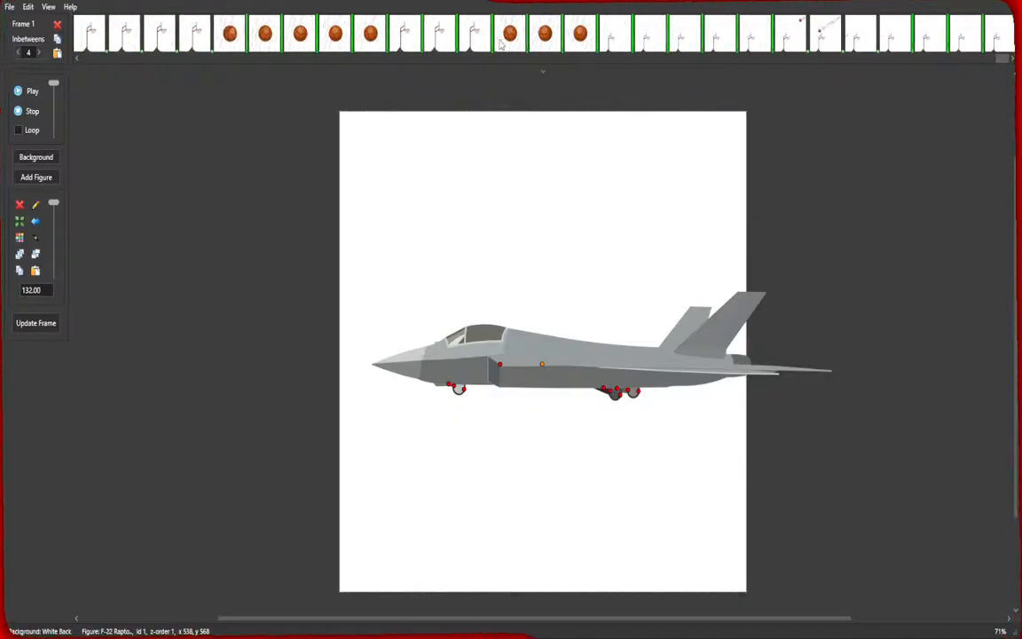
left_click(509, 34)
left_click(580, 33, "shift")
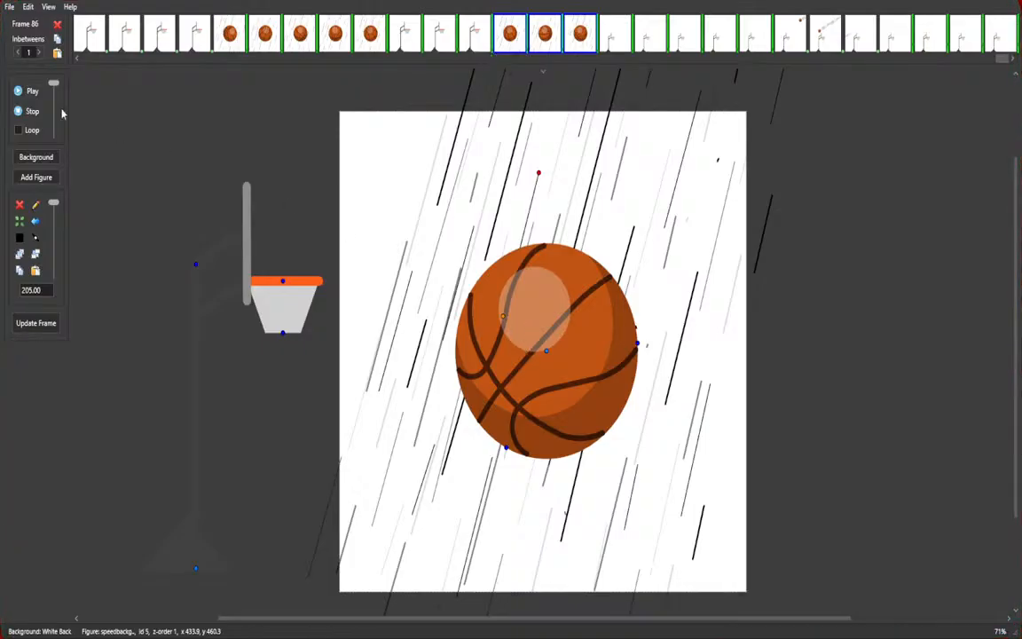
left_click(27, 91)
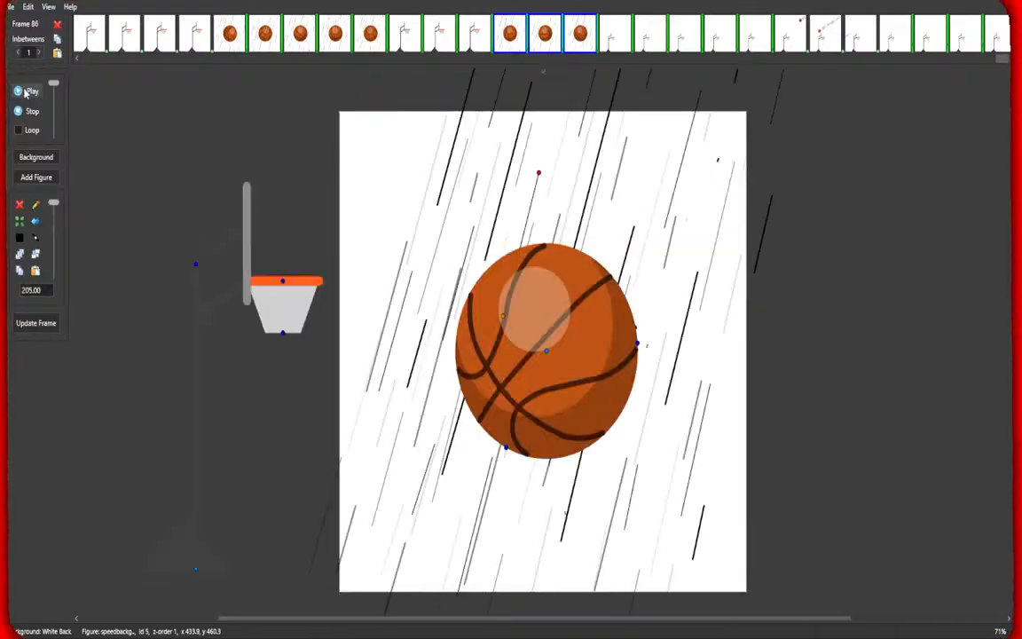
left_click(88, 34)
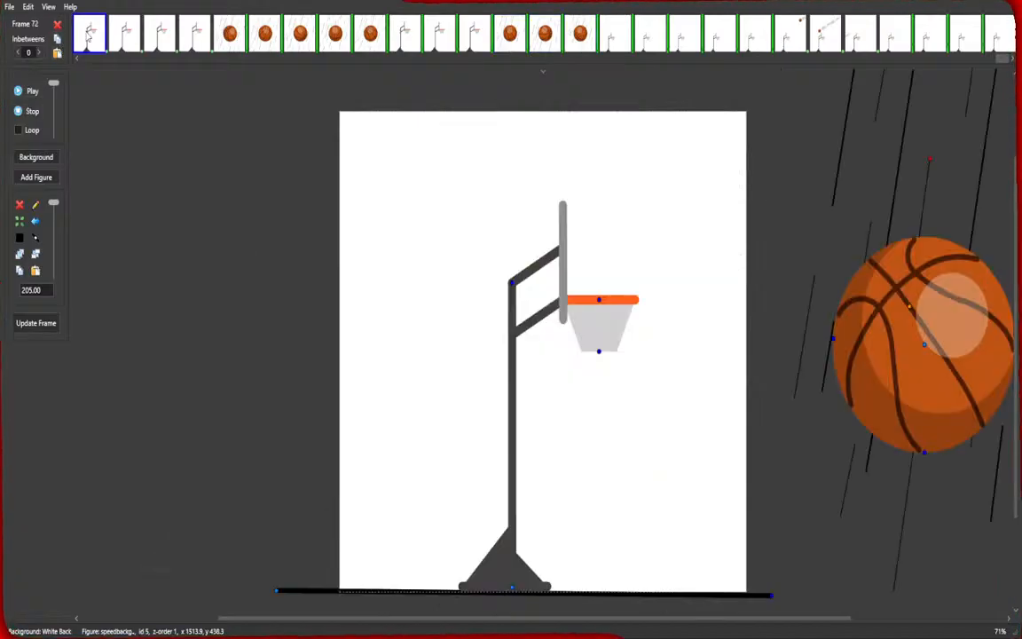
left_click(29, 91)
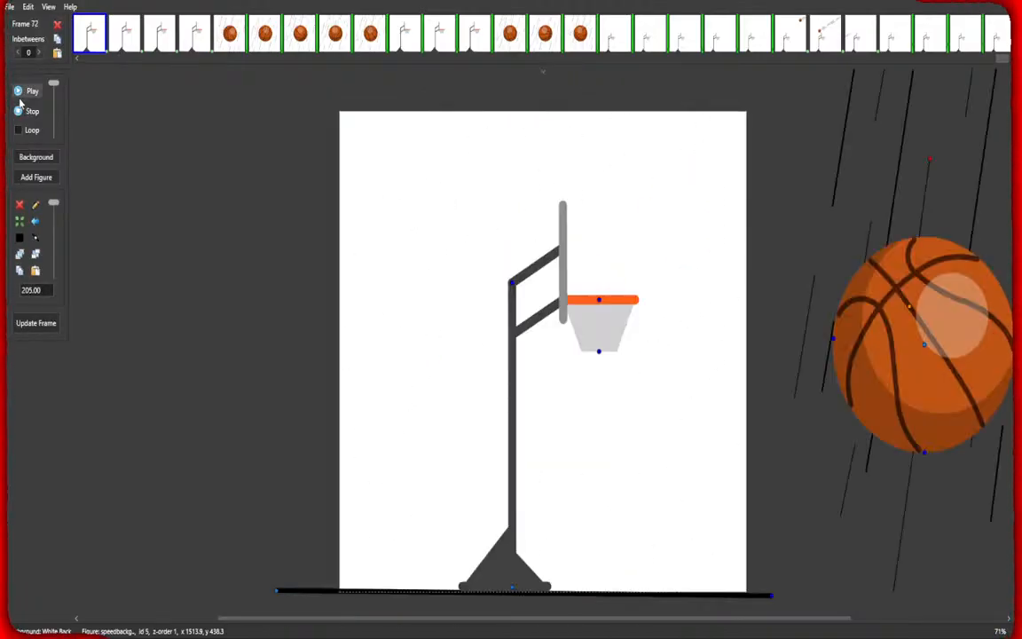
left_click(515, 37)
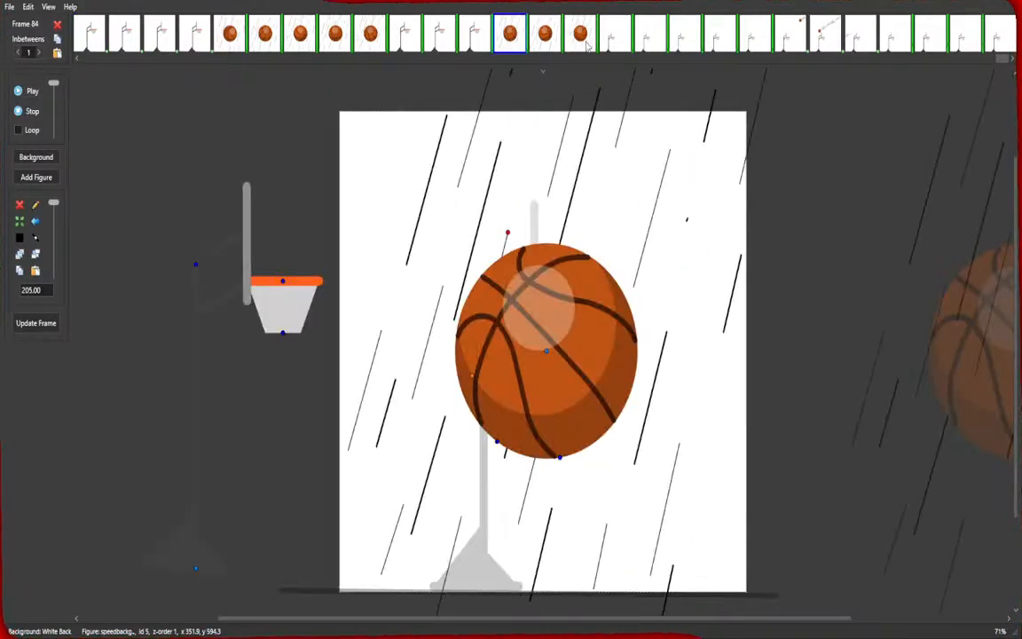
left_click(585, 43, "shift")
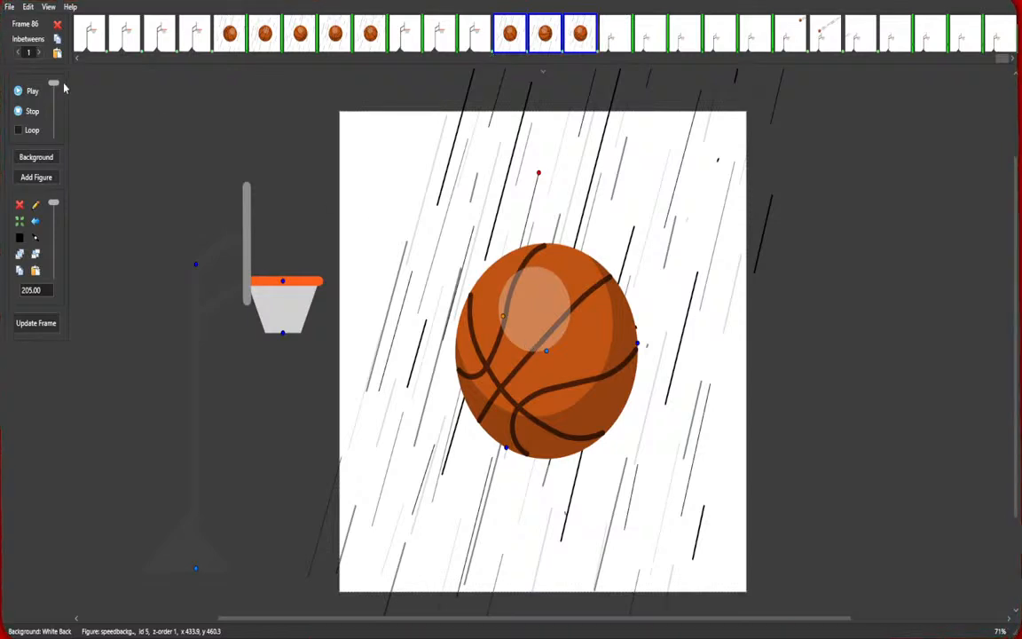
left_click(35, 91)
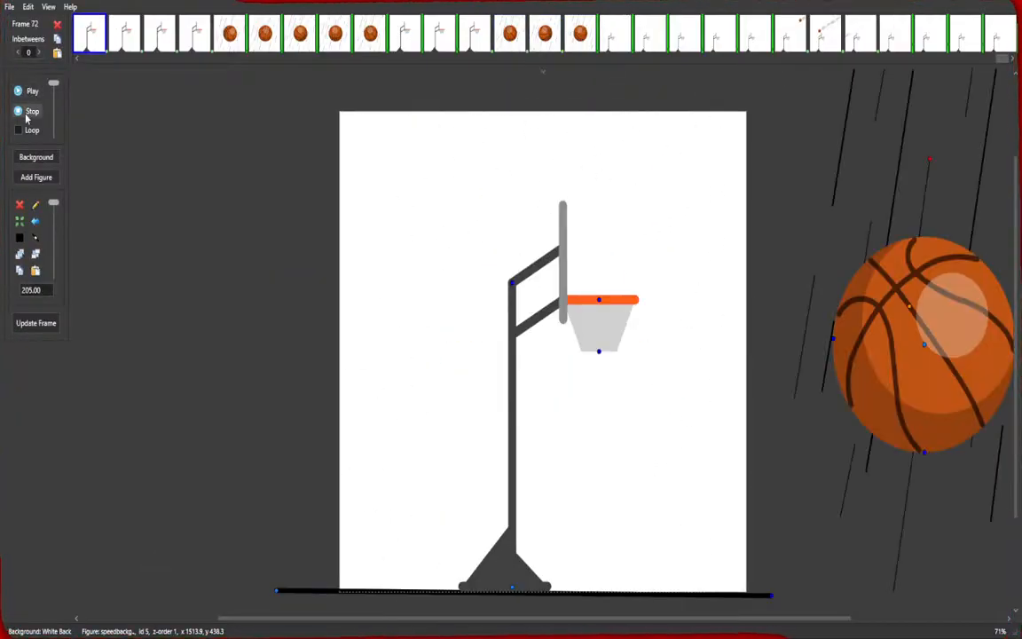
Select the first three jet frames and play and stop the animation to review it.
left_click(94, 60)
left_click(94, 61)
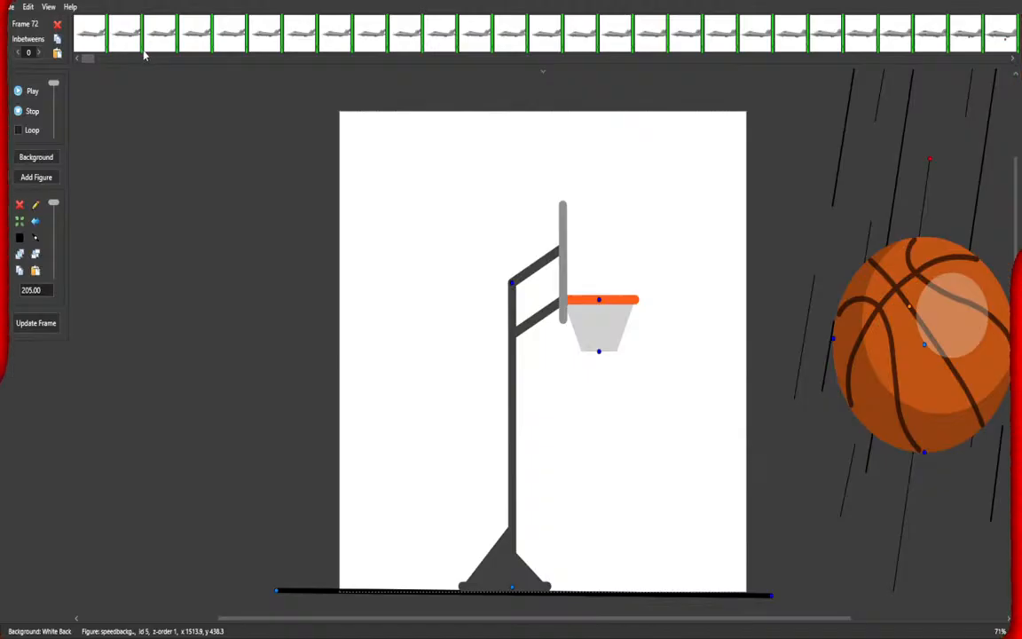
left_click(91, 44)
left_click(160, 42, "shift")
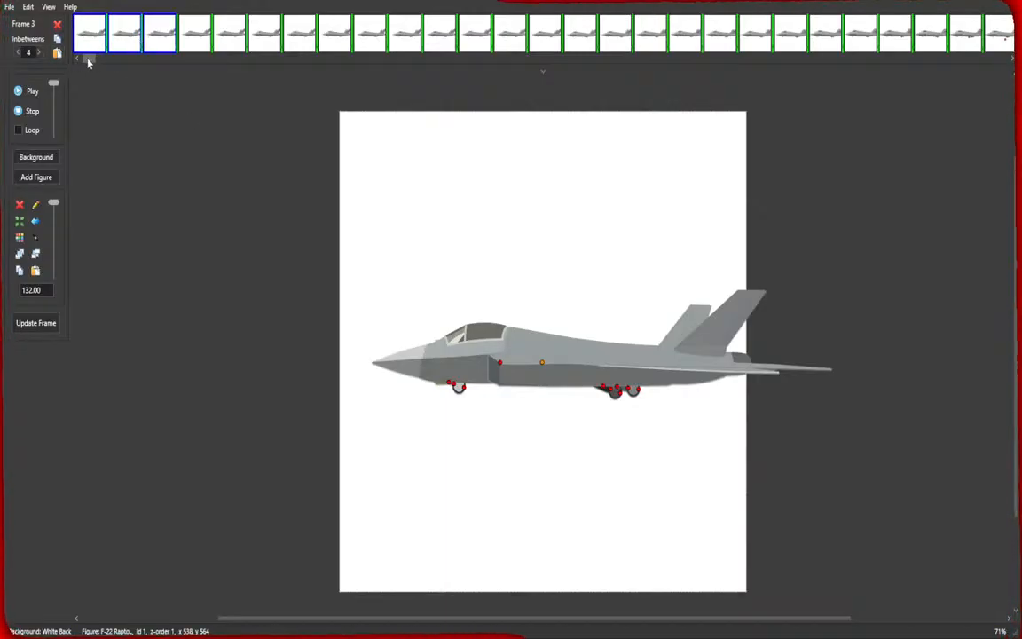
mouse_move(82, 57)
left_mouse_down()
mouse_move(238, 76)
mouse_move(1012, 103)
mouse_move(180, 42)
mouse_move(90, 68)
left_mouse_up()
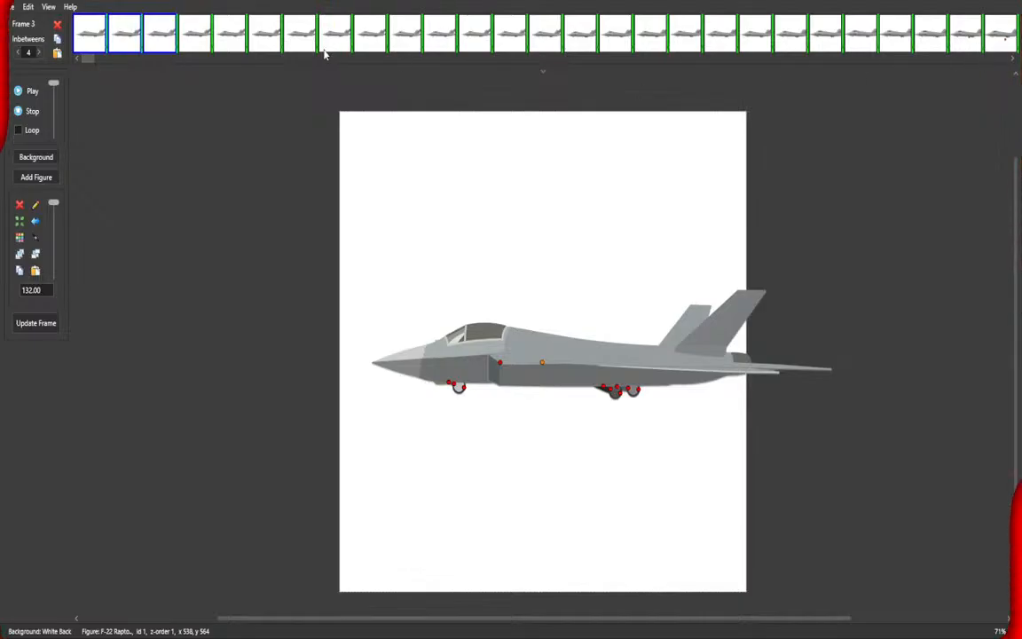
left_click(29, 91)
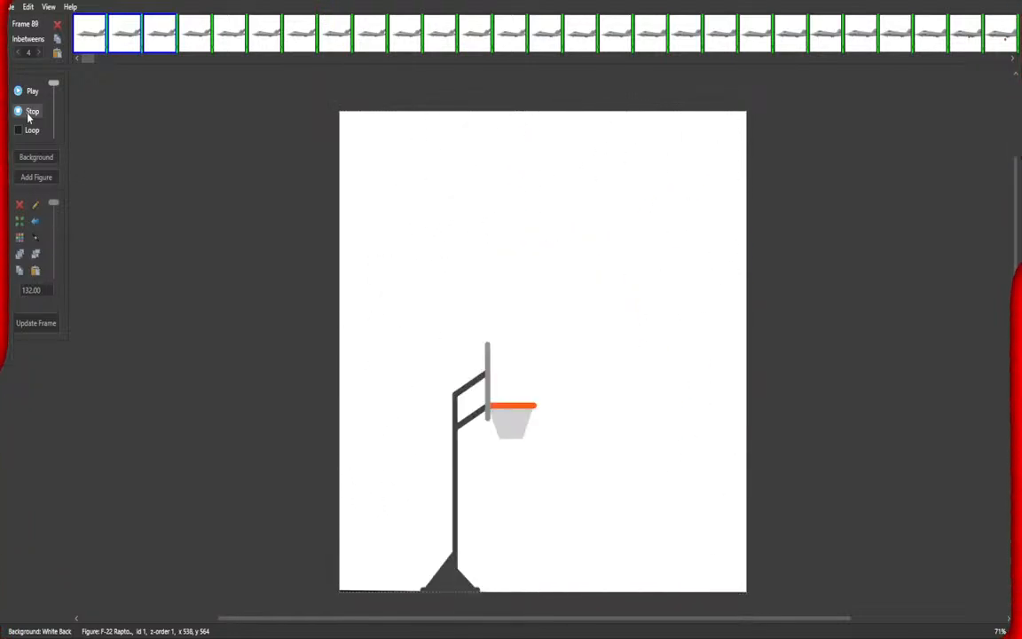
left_click(28, 114)
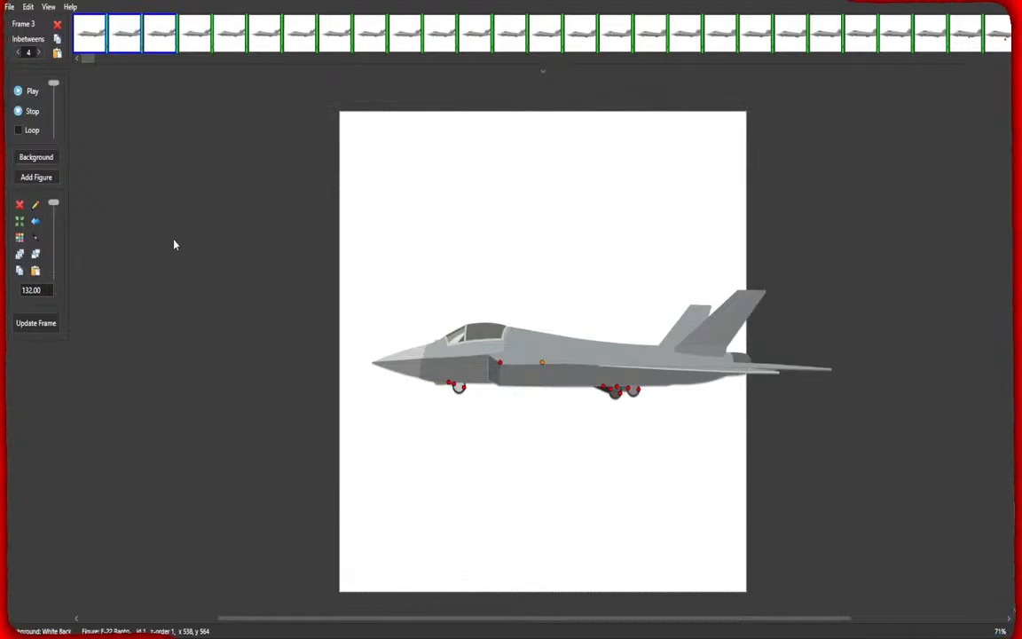
left_click(20, 88)
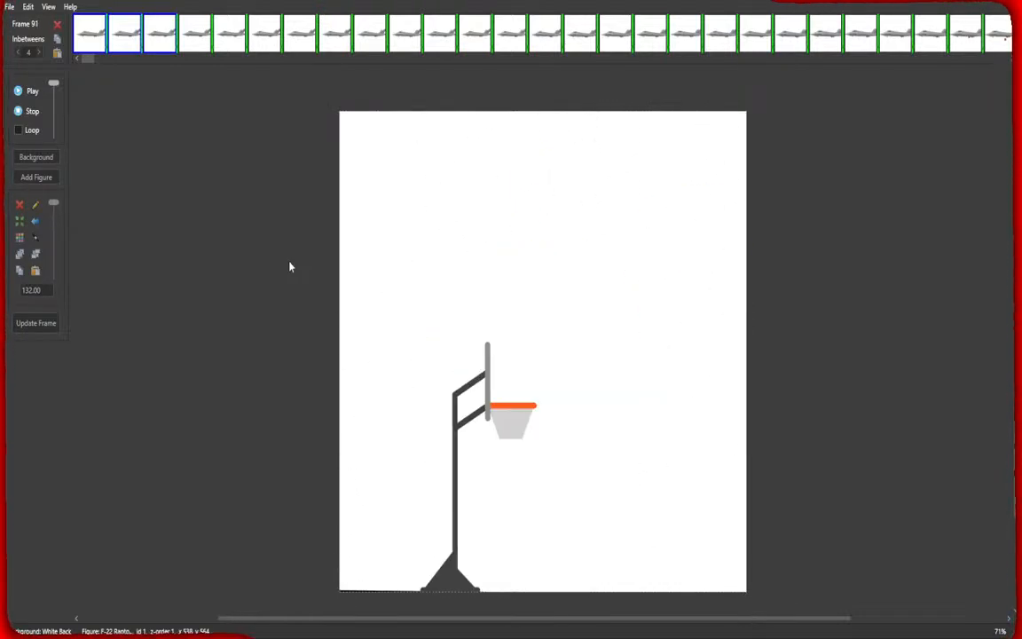
left_click(33, 113)
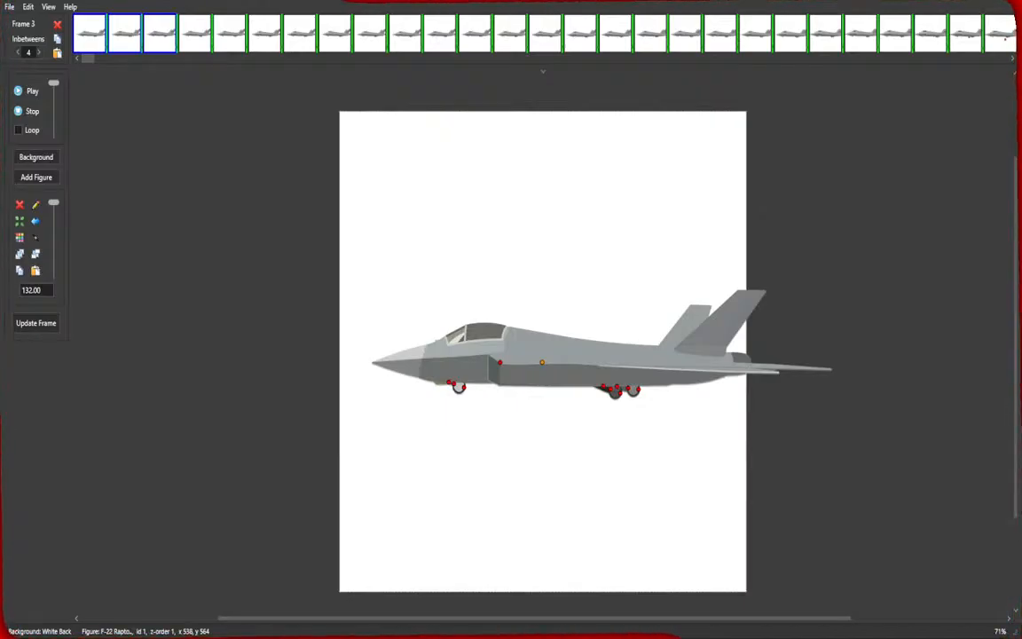
Load the final frame and move the basketball hoop off the canvas to the right in a new frame.
left_click_drag(90, 59, 1005, 82)
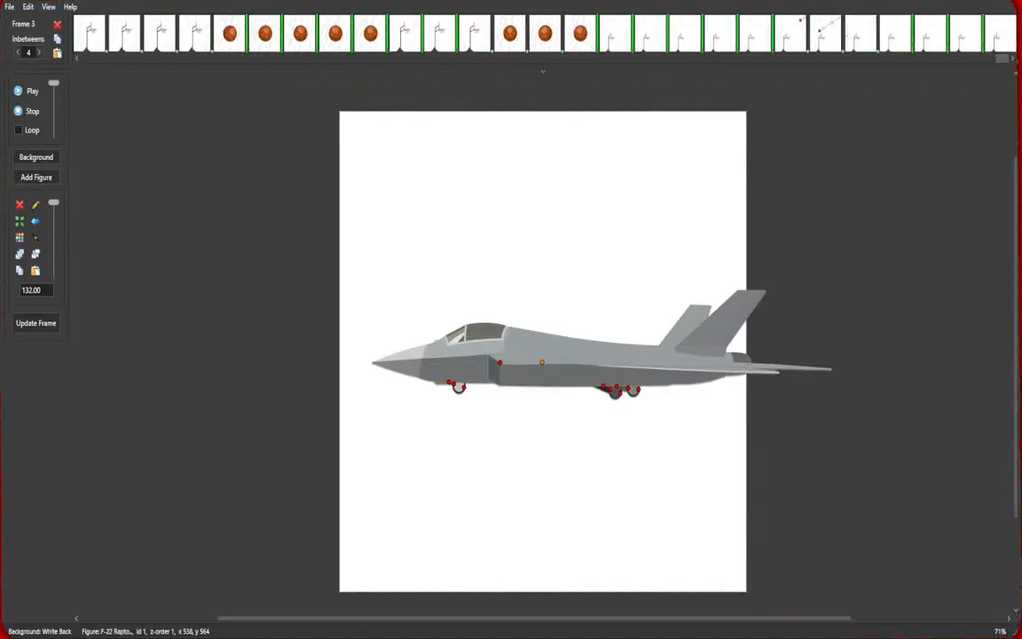
left_click(999, 35)
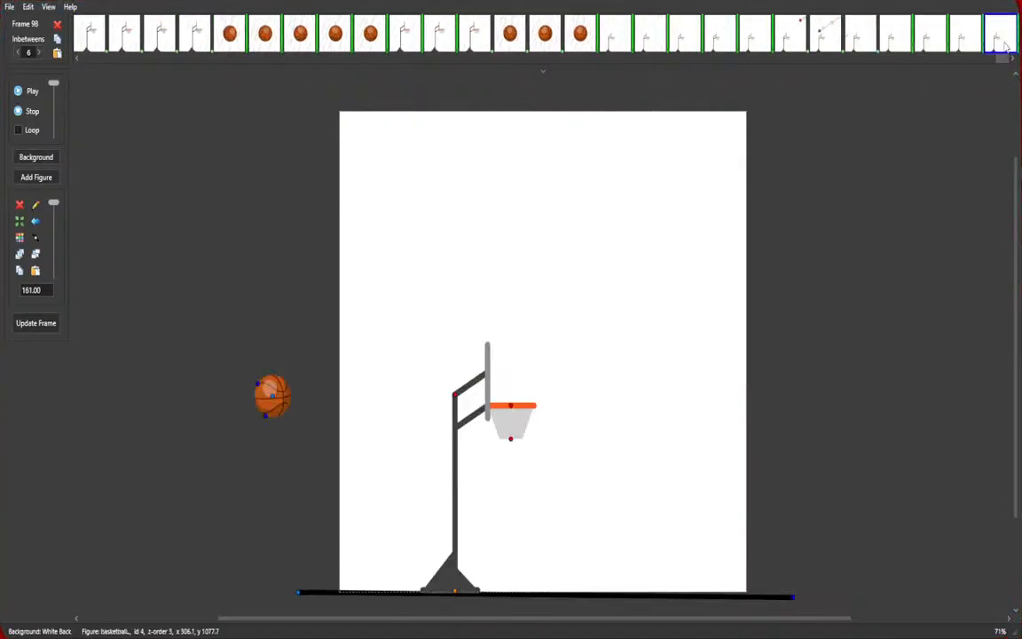
left_click(28, 325)
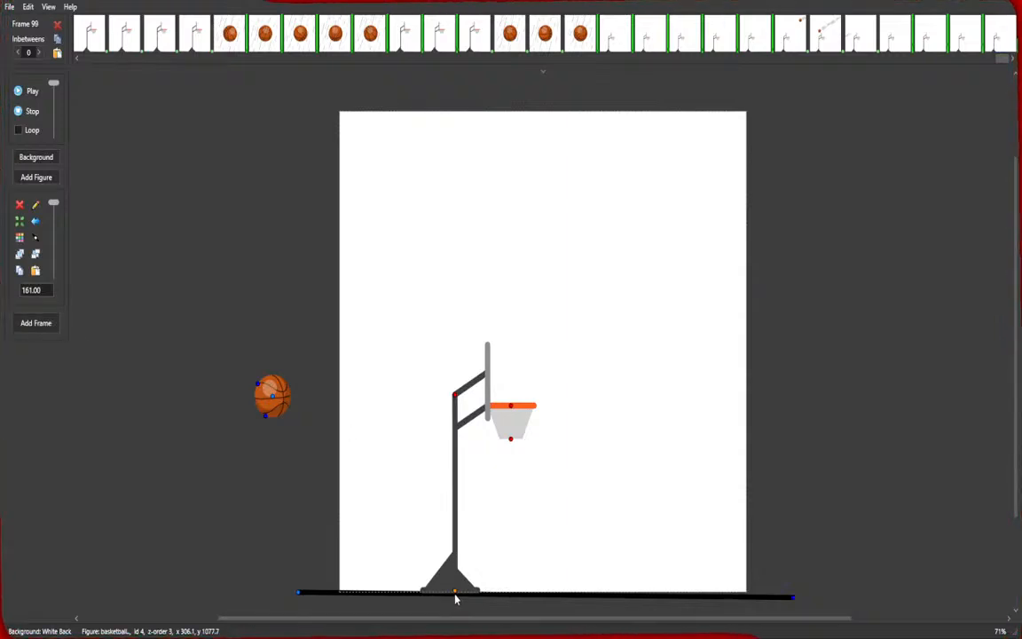
left_click_drag(455, 592, 956, 561)
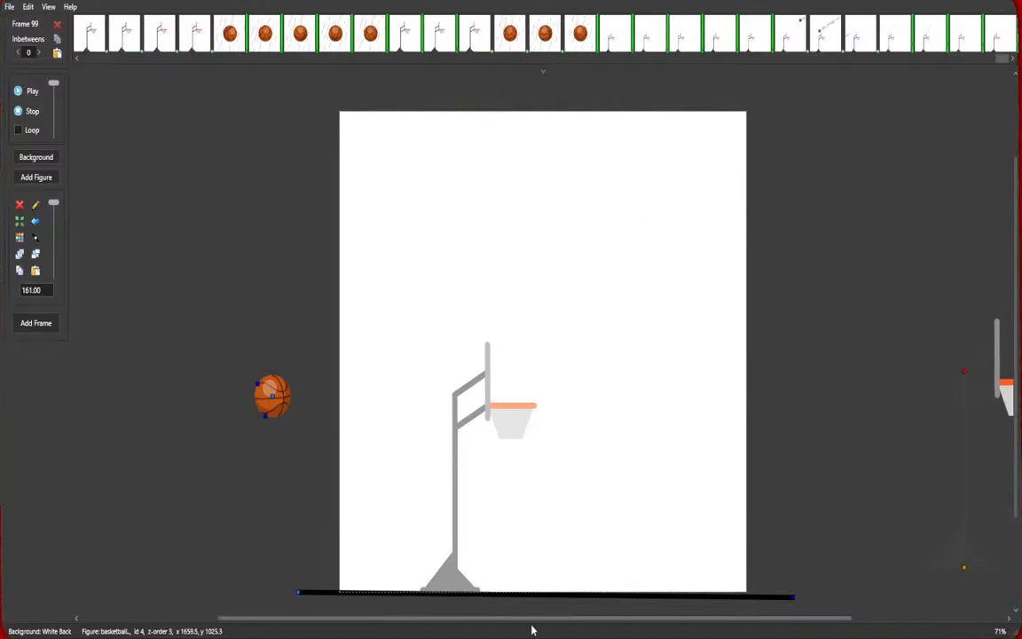
left_click(793, 600)
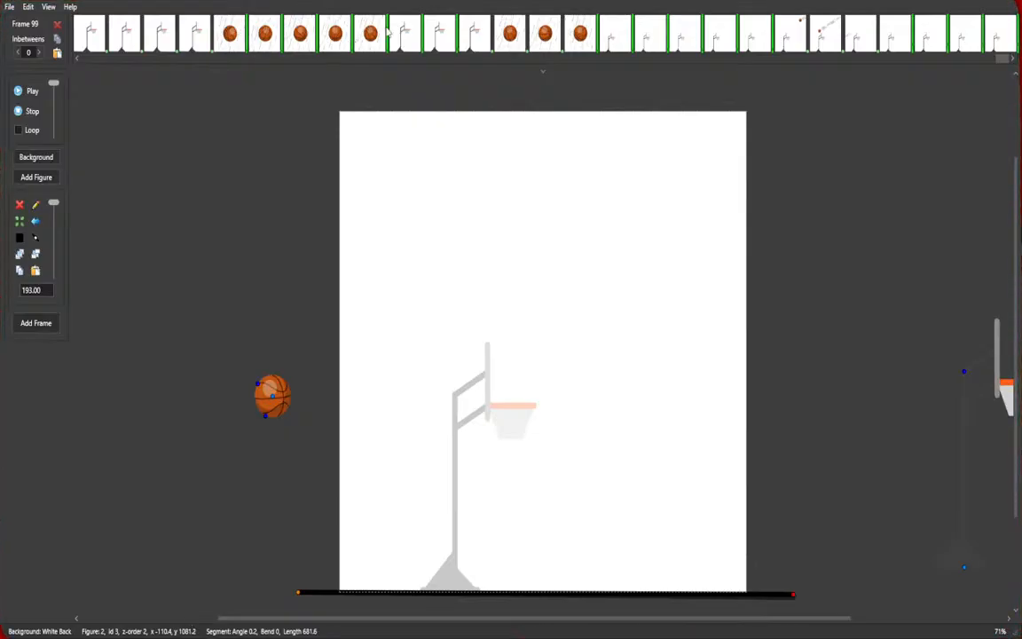
Play the animation and scroll through the frame timeline to review the sequence.
left_click(33, 90)
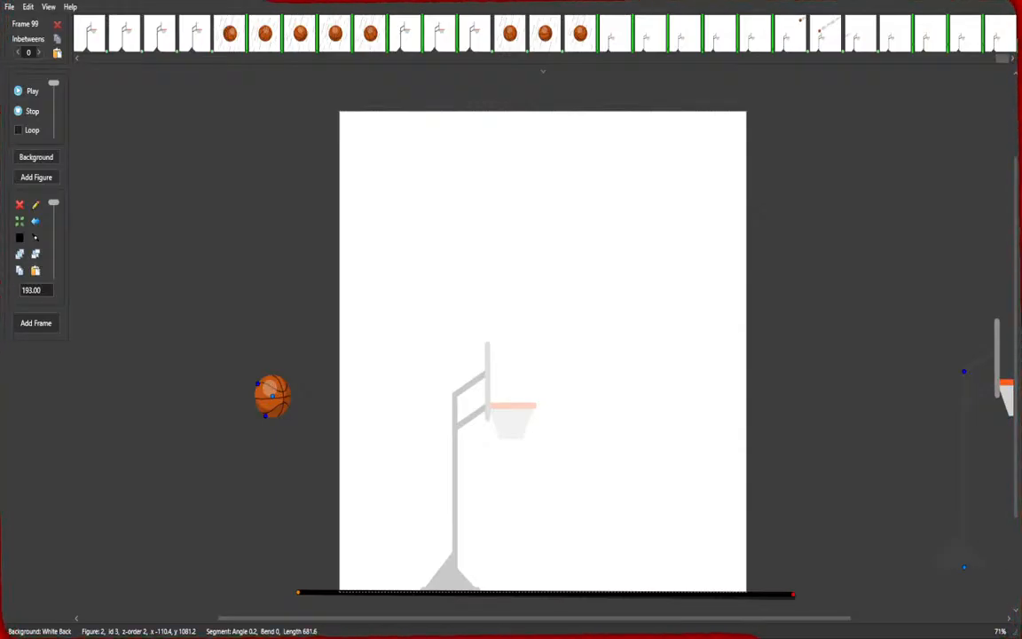
scroll(142, 55, "left", 5)
scroll(140, 66, "left", 10)
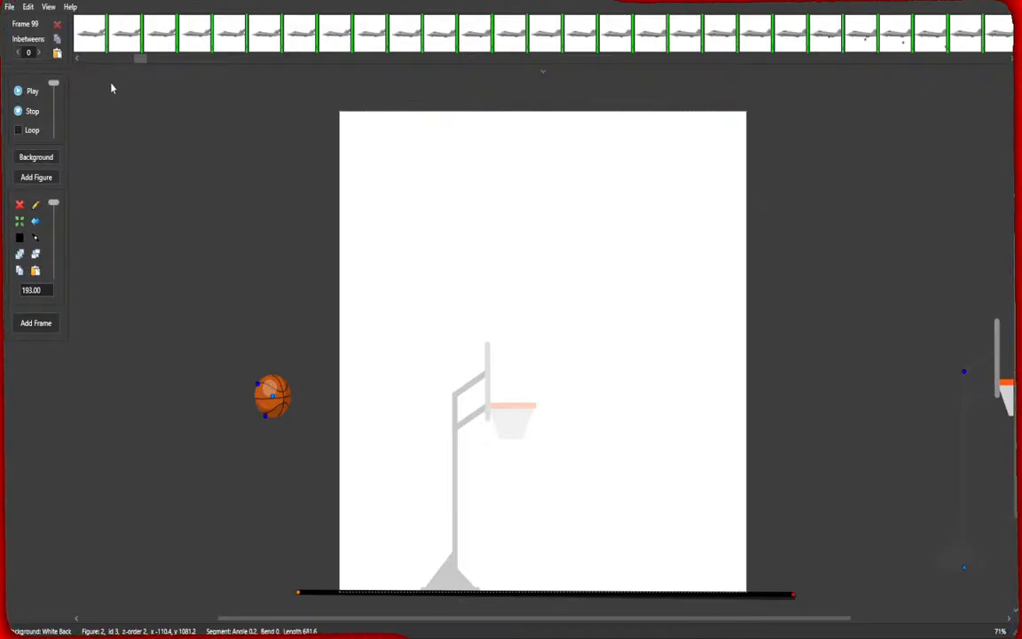
left_click_drag(140, 58, 628, 68)
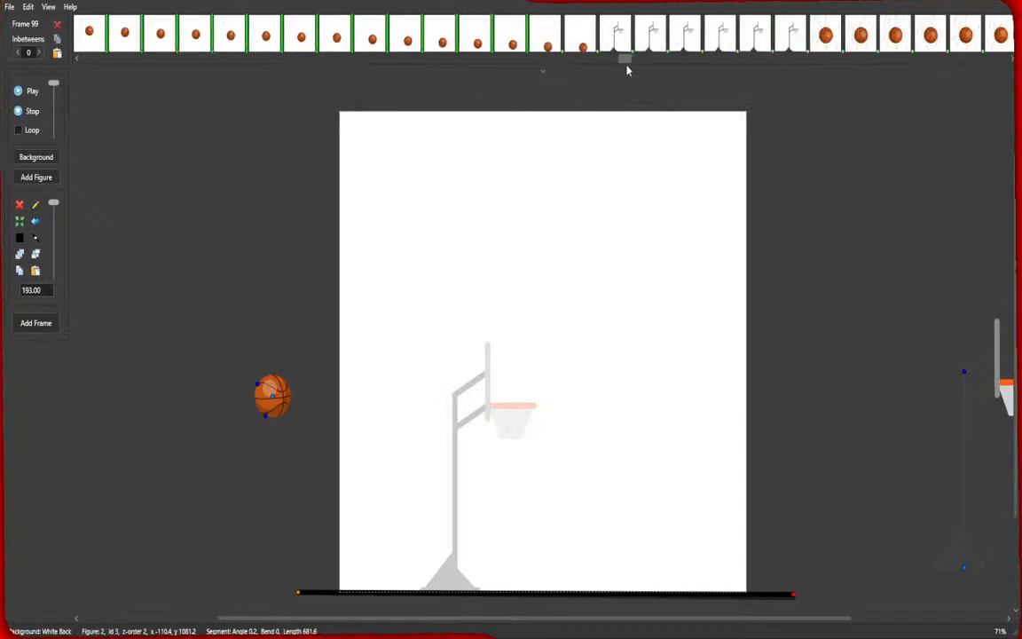
left_click(33, 90)
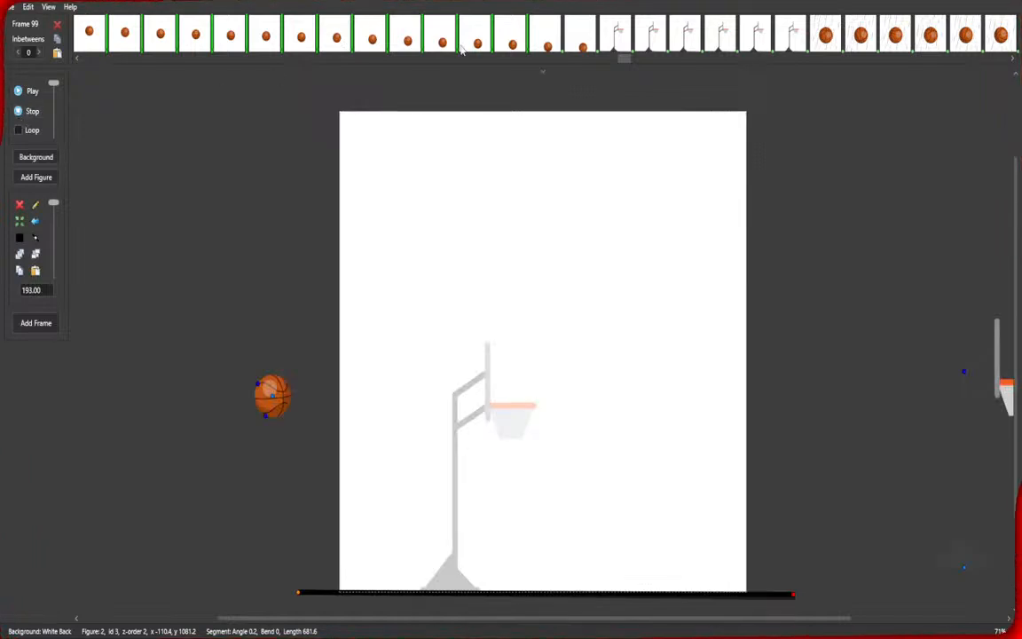
left_click_drag(905, 61, 996, 64)
left_click(1015, 58)
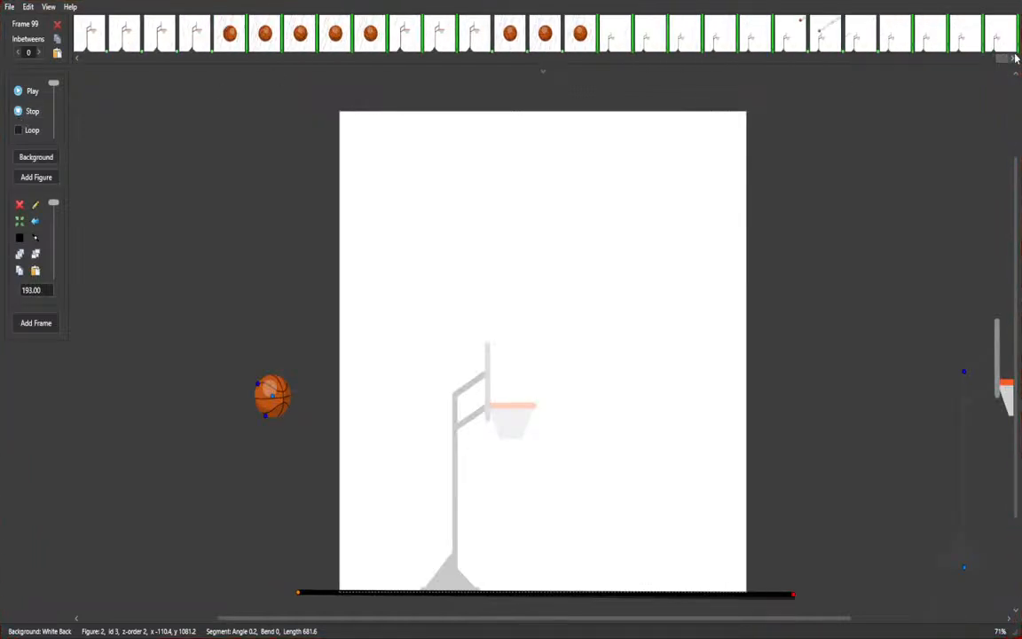
Open frame 98 and move the basketball hoop off the canvas to the right.
key("Left")
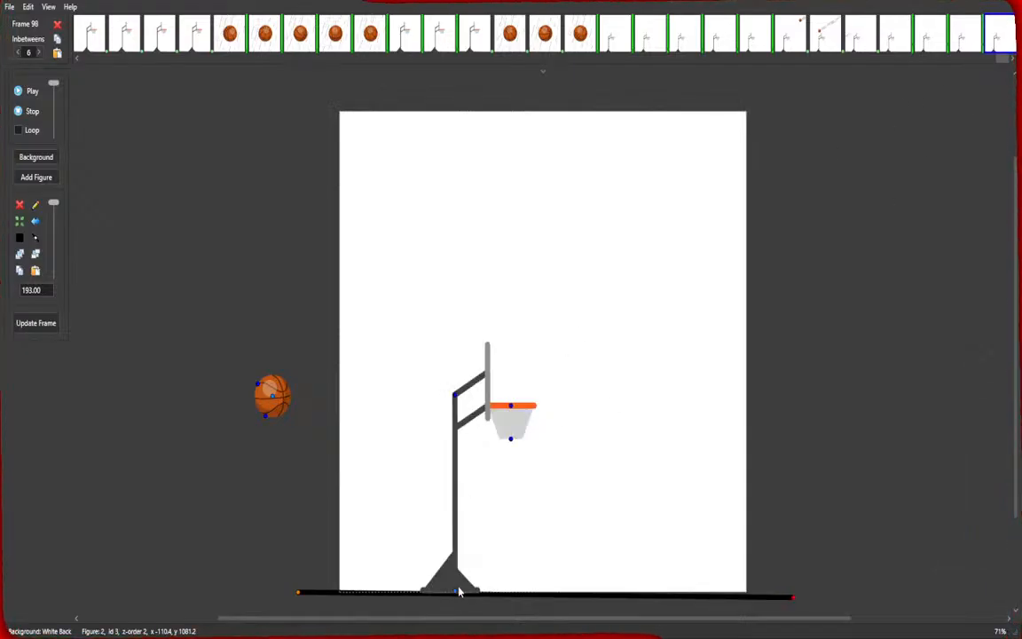
left_click_drag(457, 590, 1021, 487)
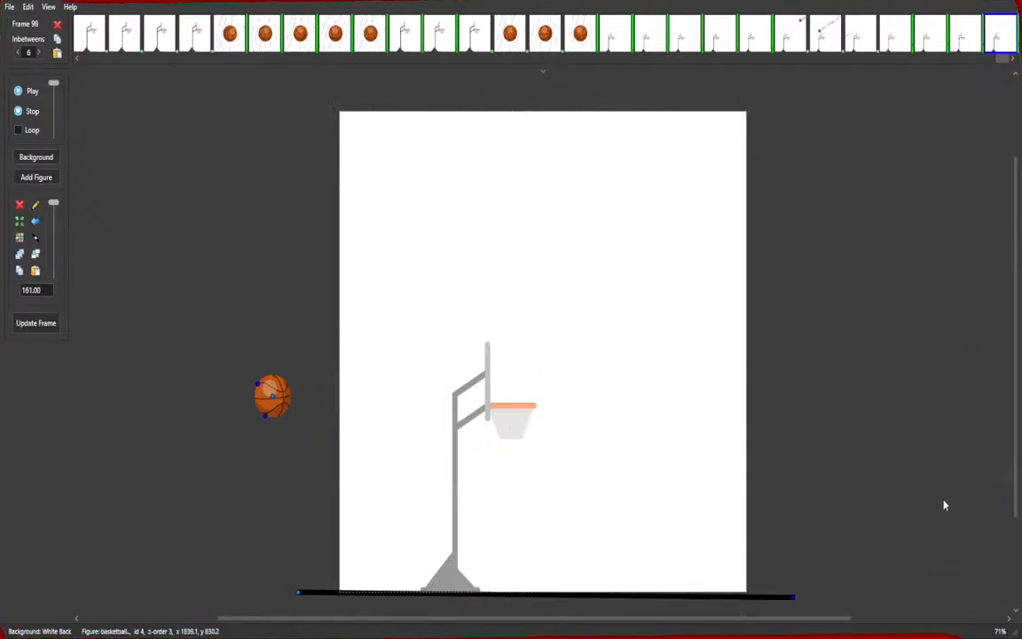
left_click(795, 599)
left_click_drag(796, 601, 798, 600)
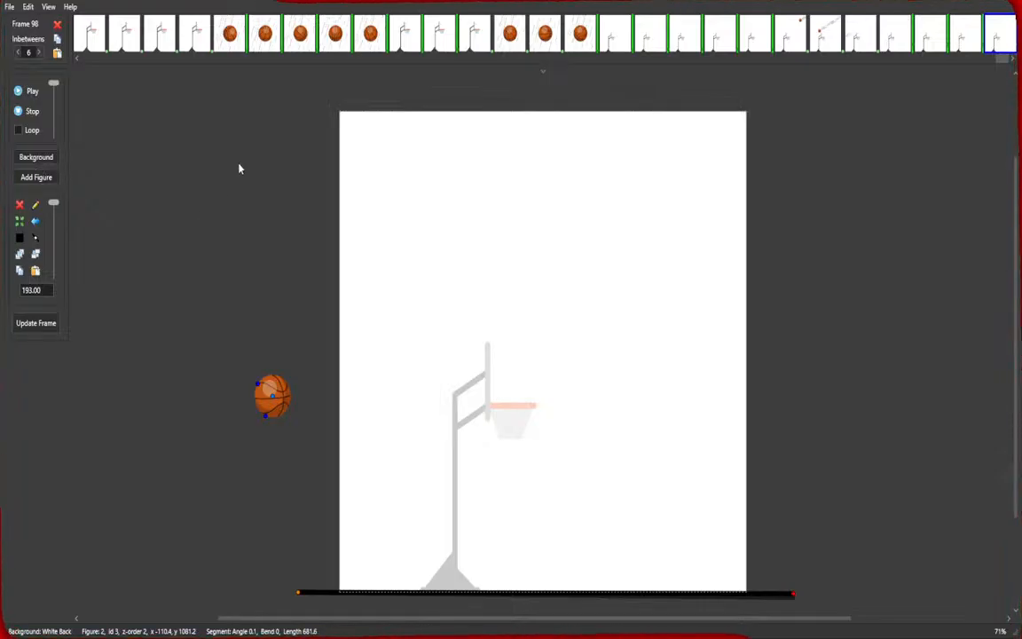
Add a stick figure to the middle of the canvas.
double_click(258, 118)
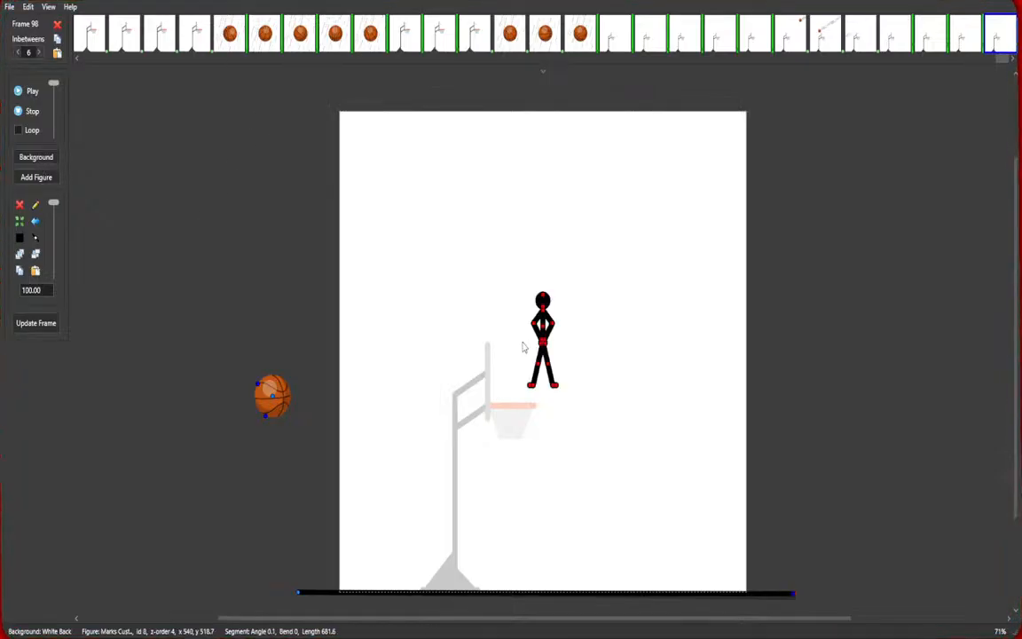
Move the stick figure down so it stands on the ground line beside the hoop pole.
scroll(550, 344, "up", 2)
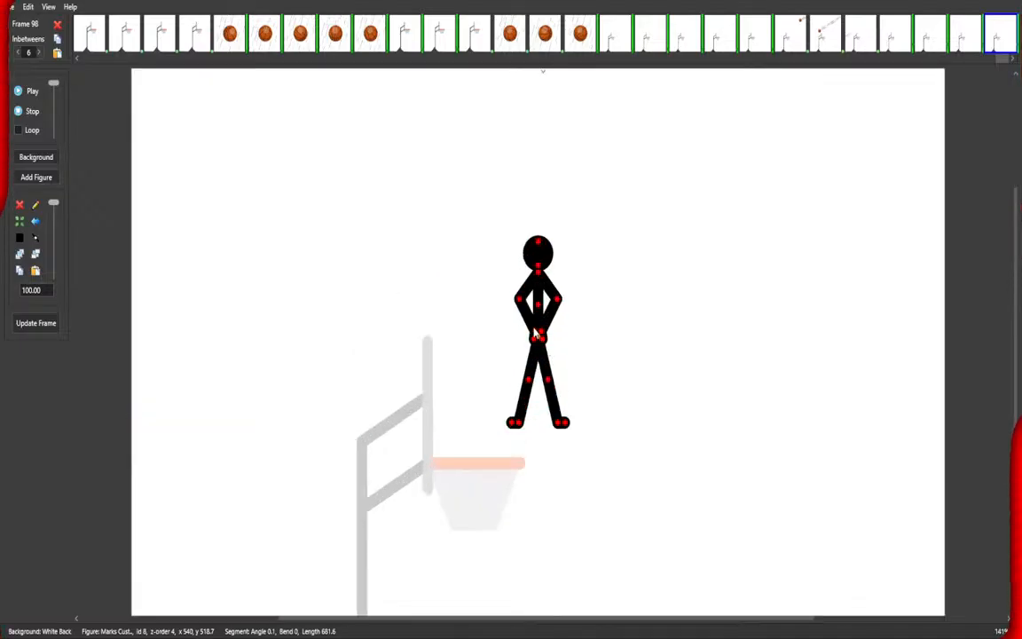
left_click_drag(536, 335, 451, 475)
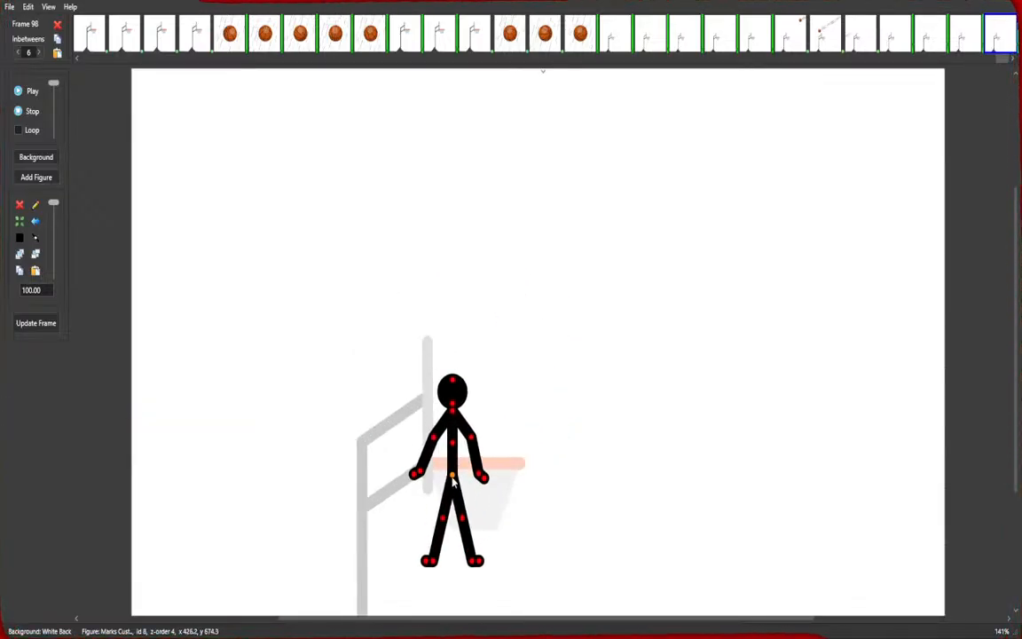
scroll(619, 484, "down", 3)
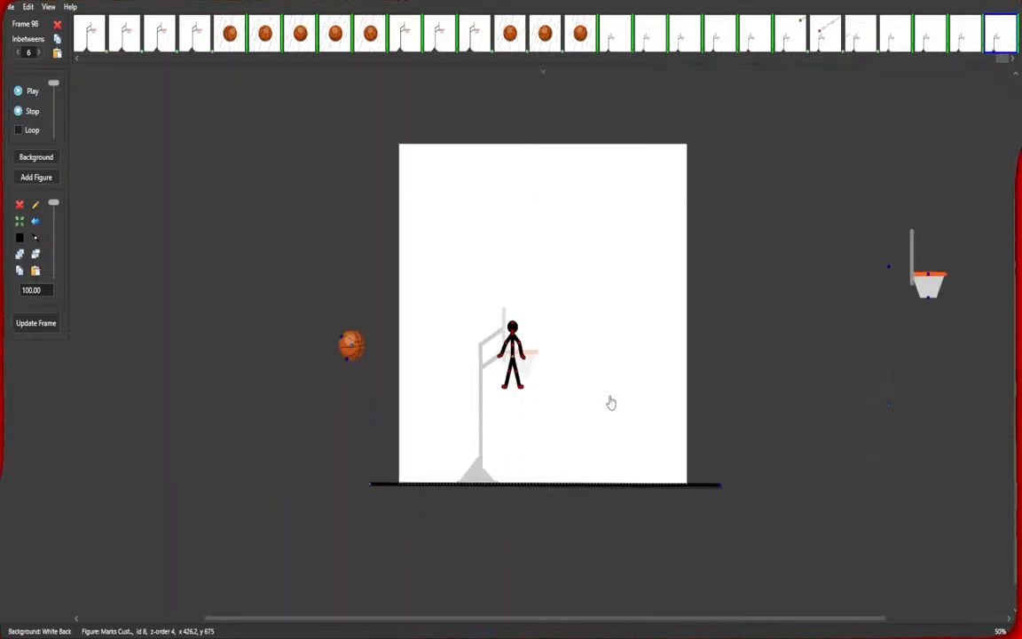
scroll(497, 364, "up", 2)
left_click_drag(516, 293, 529, 480)
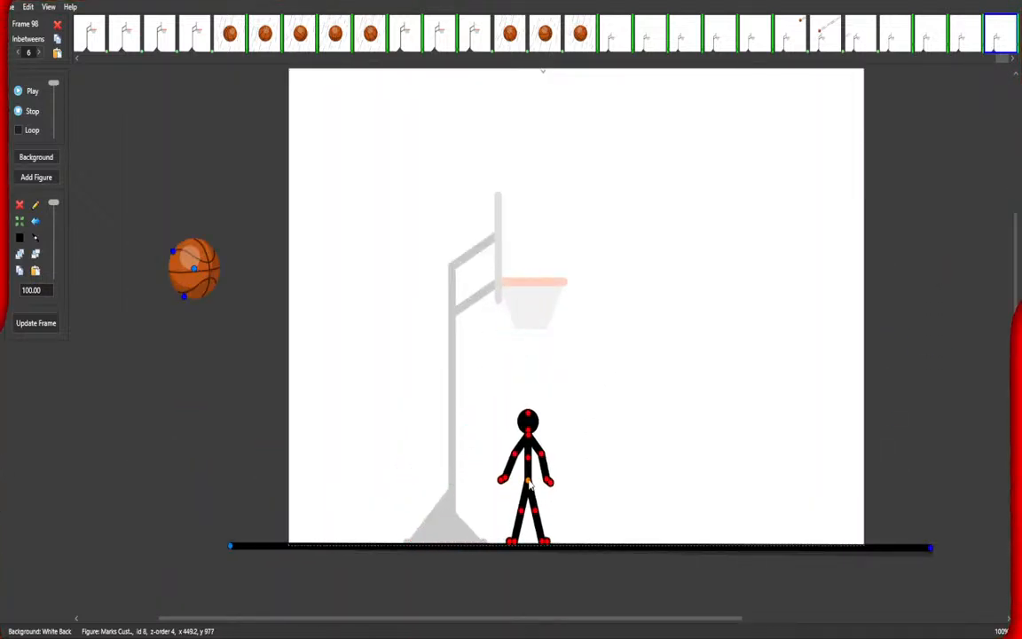
Pose the stick figure standing sideways with arms lowered and feet together, nudging it slightly right.
left_click_drag(529, 418, 527, 419)
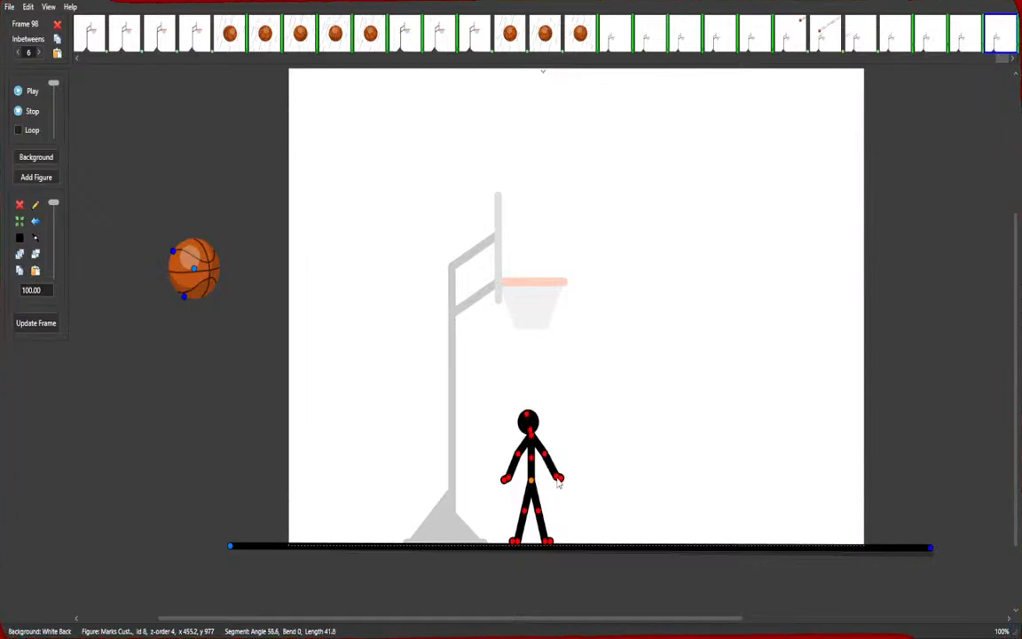
left_click_drag(550, 480, 527, 479)
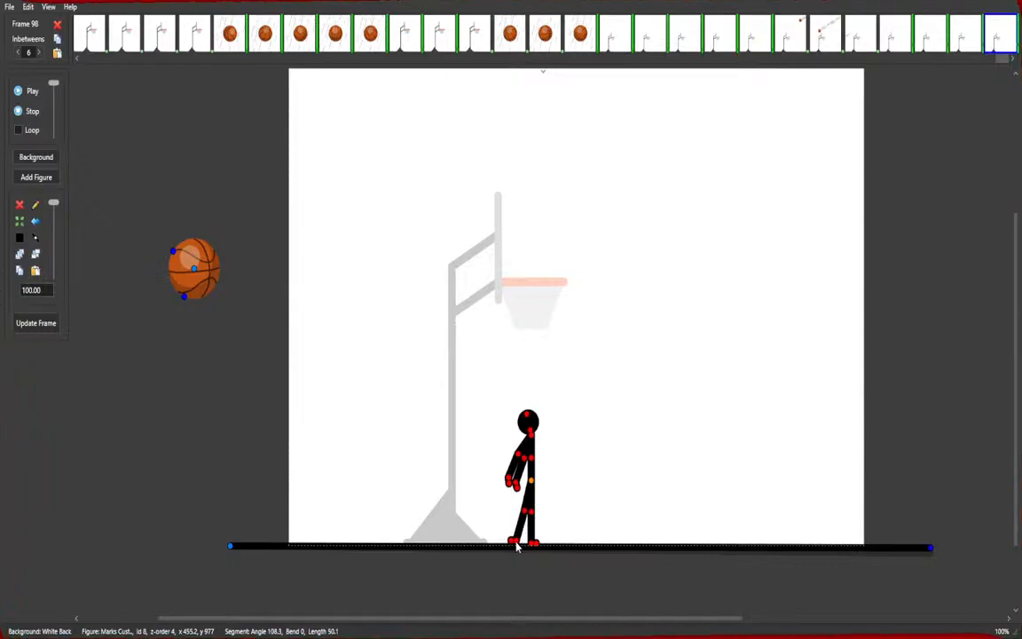
left_click_drag(526, 523, 529, 519)
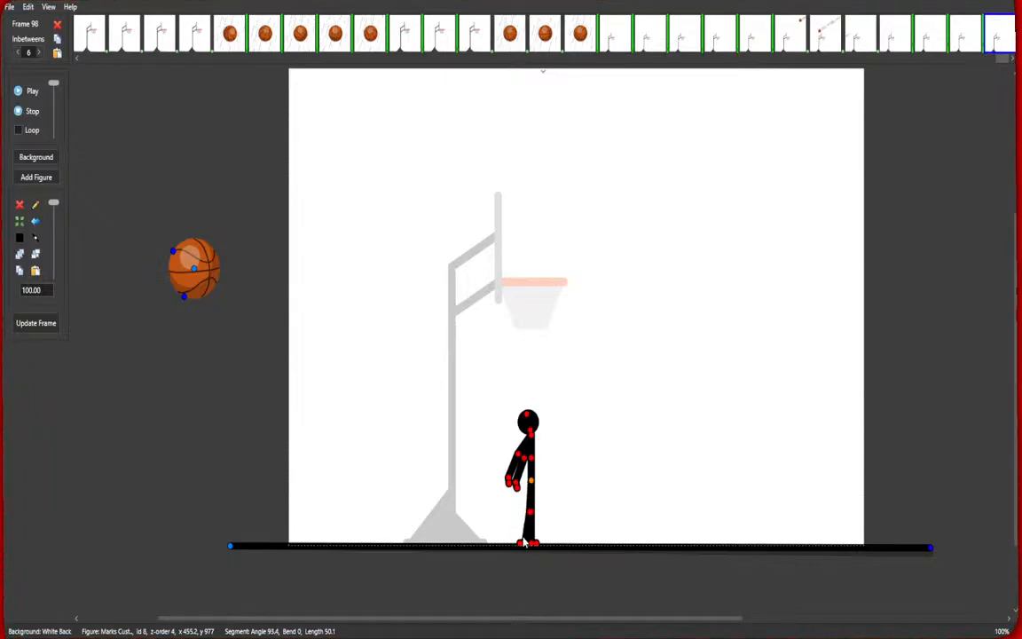
scroll(539, 549, "up", 2)
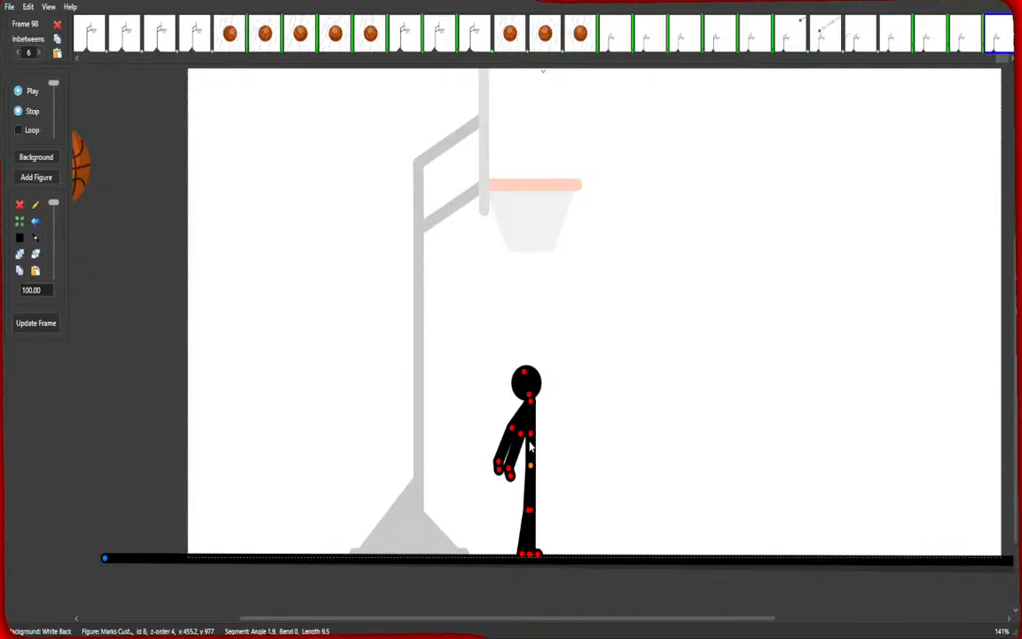
scroll(588, 302, "down", 2)
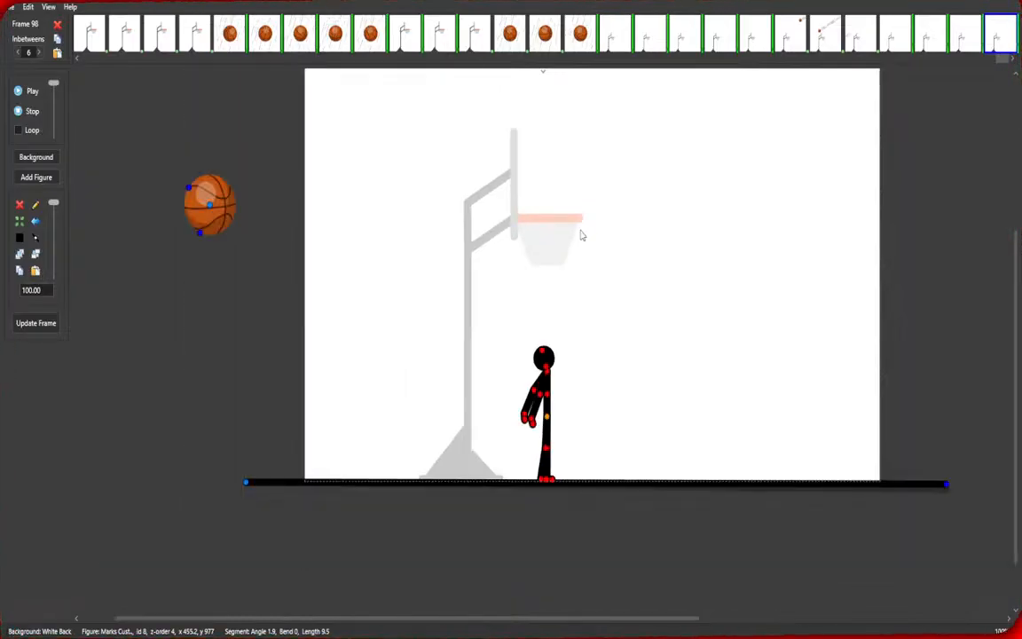
scroll(593, 222, "down", 2)
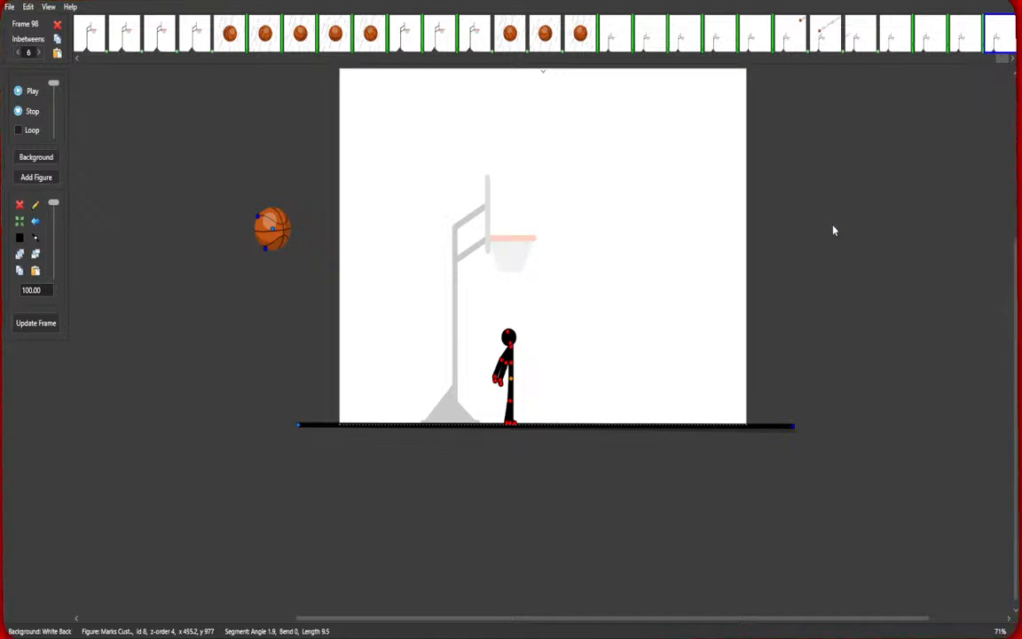
scroll(828, 238, "up", 1)
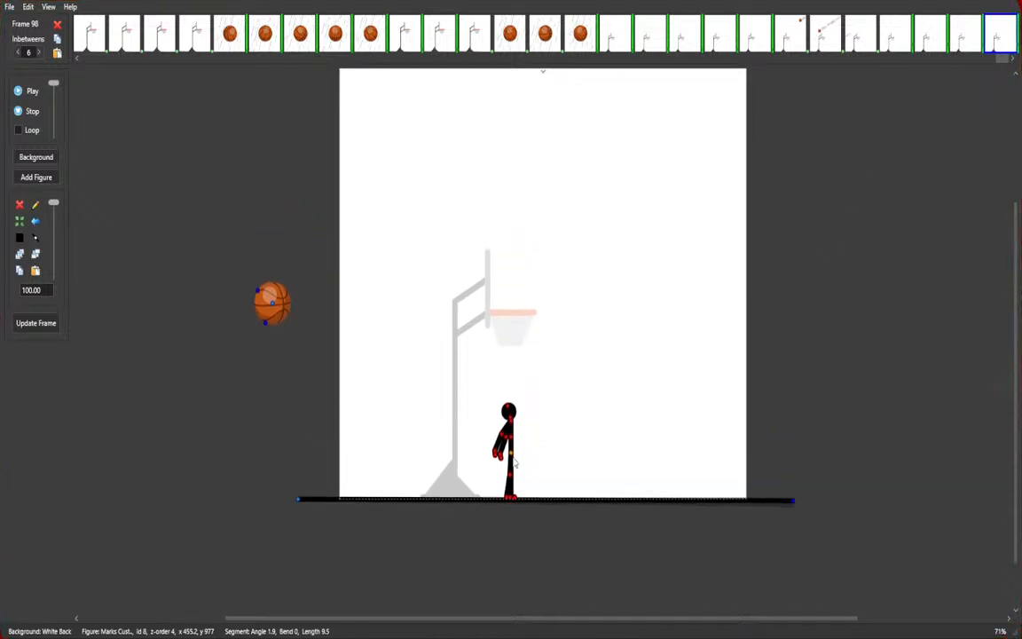
left_click_drag(512, 454, 534, 452)
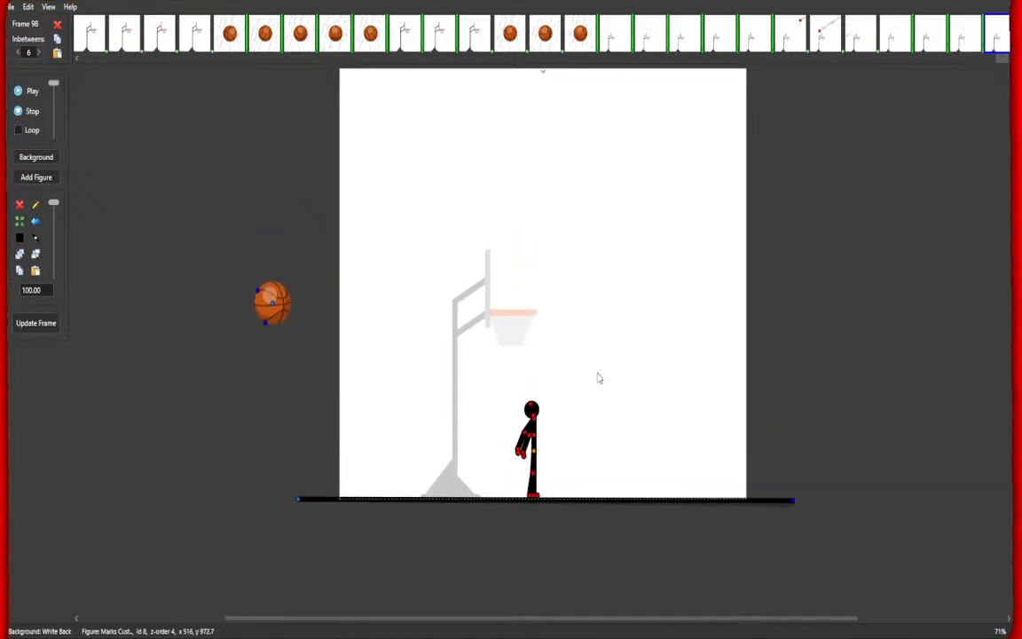
Add an F-22 Raptor jet figure, fold up its landing gear, and move it to the top of the canvas.
left_click_drag(803, 257, 800, 317)
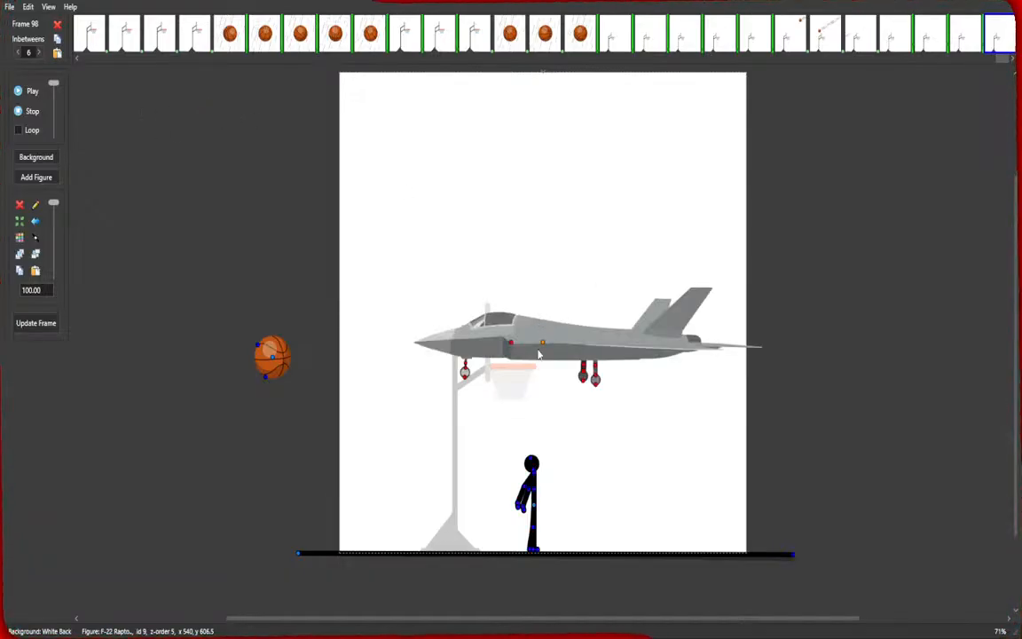
left_click_drag(544, 343, 591, 328)
mouse_move(643, 352)
left_mouse_down()
mouse_move(649, 345)
mouse_move(640, 355)
left_mouse_up()
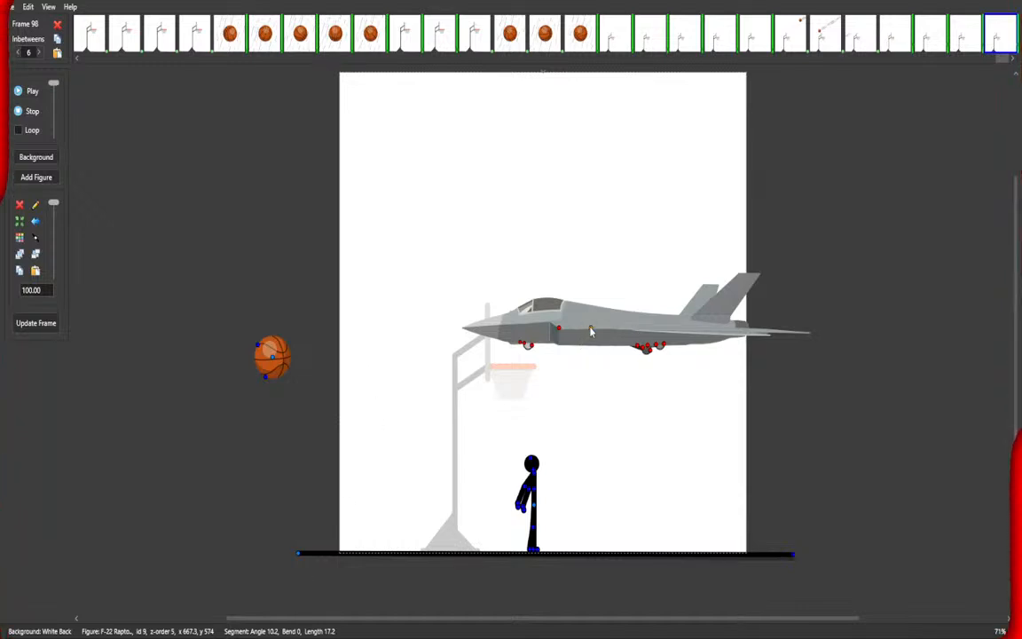
left_click_drag(591, 331, 705, 98)
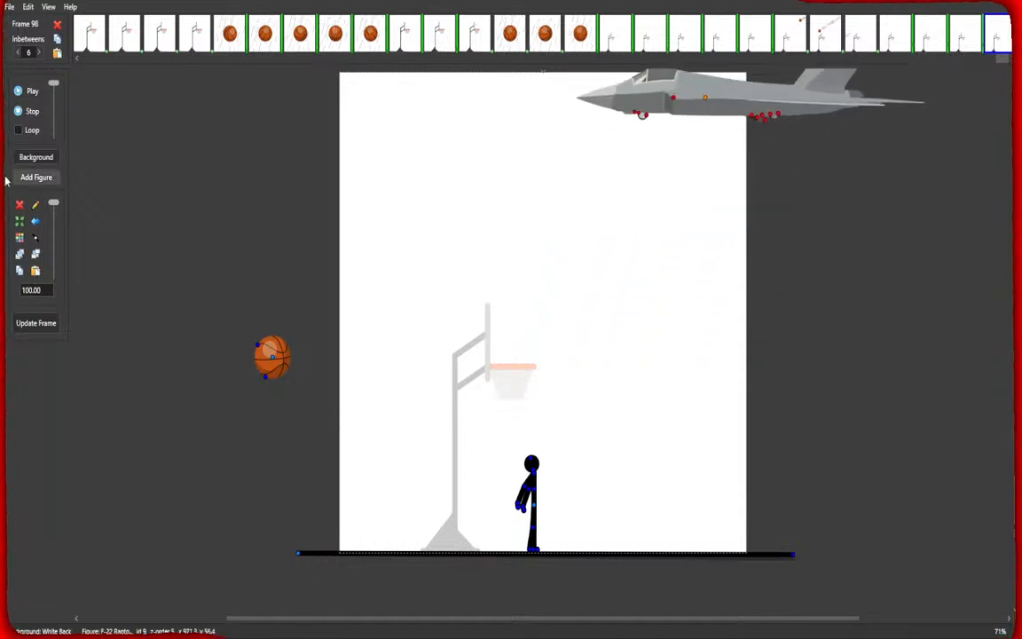
Scale the jet to 132, move it off the canvas to the right, and commit the frame.
scroll(29, 292, "up", 8)
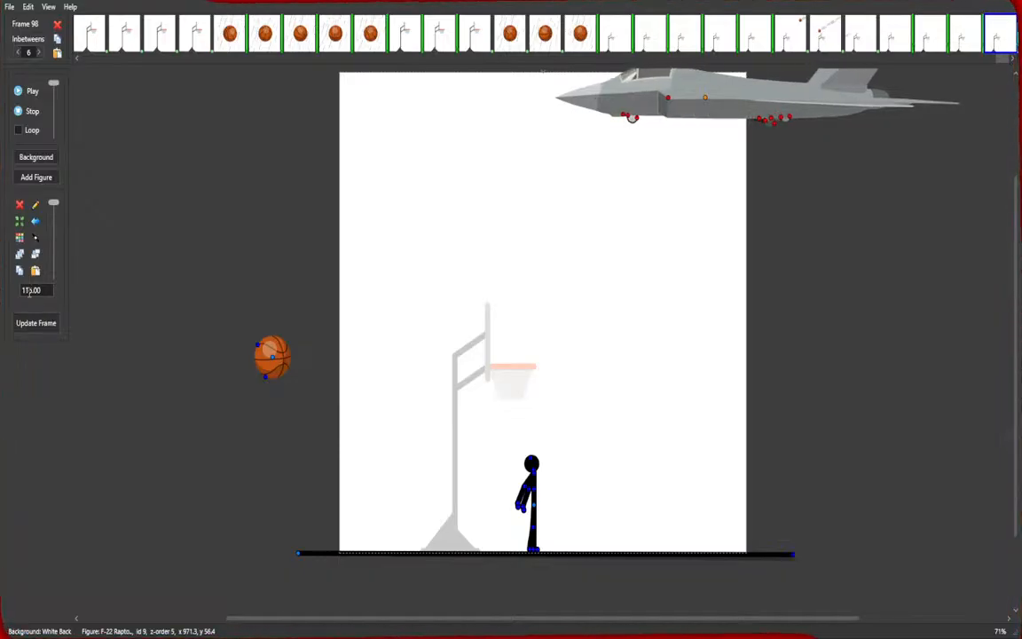
scroll(29, 292, "up", 3)
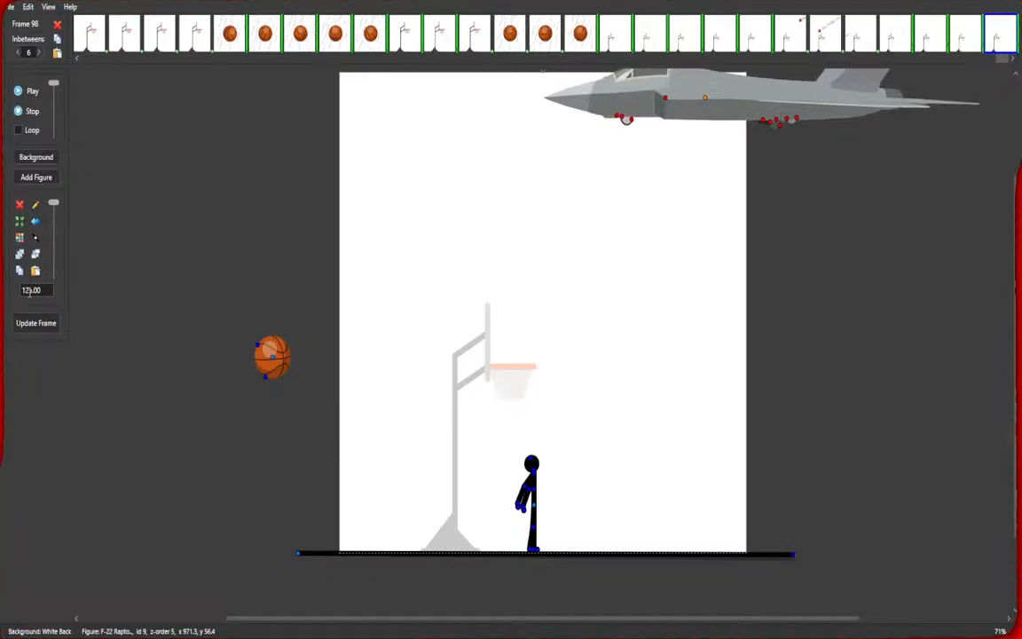
scroll(29, 292, "up", 4)
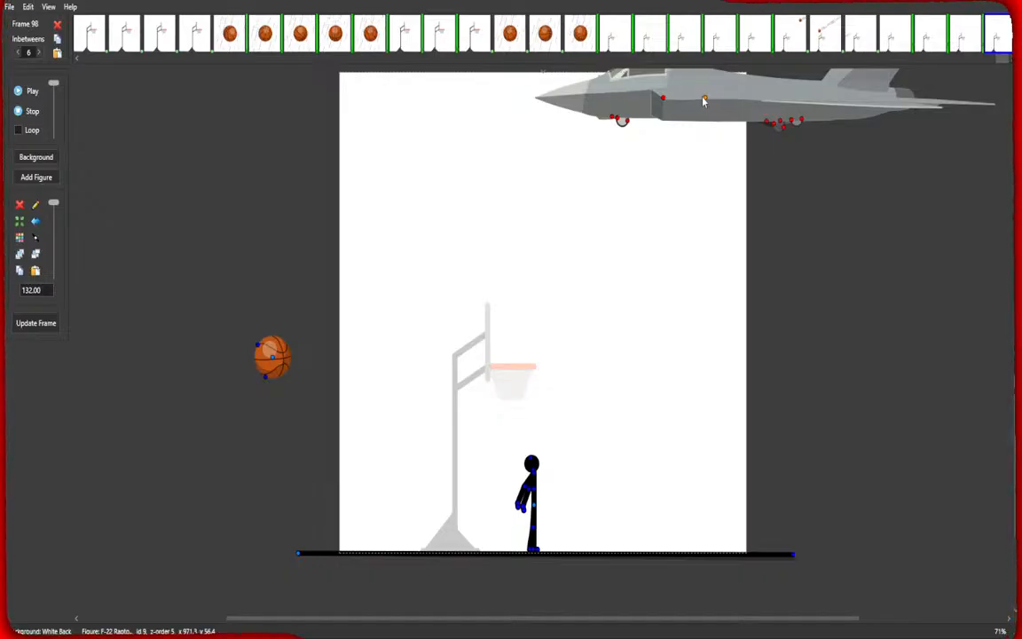
left_click_drag(703, 101, 725, 102)
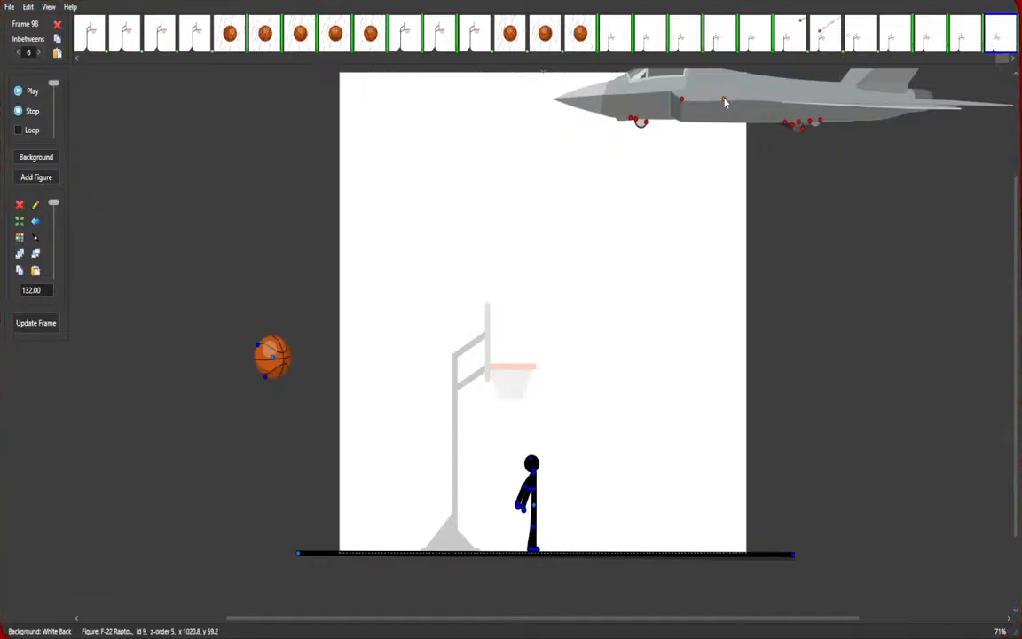
left_click_drag(725, 102, 928, 115)
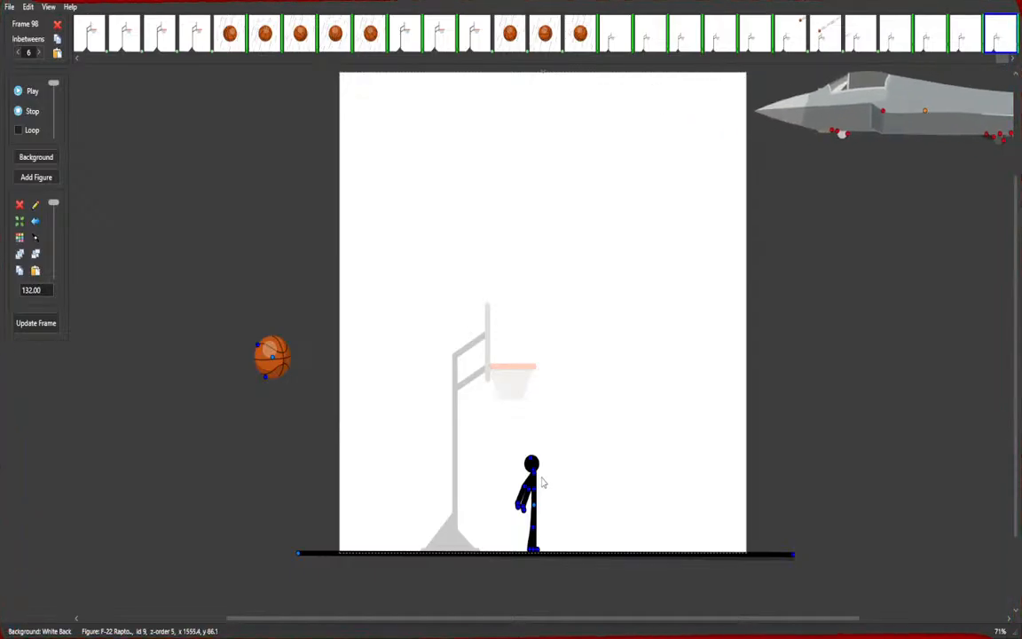
key("Return")
Add two more frames, moving the jet leftward into the top of the canvas in the second one.
left_click(536, 497)
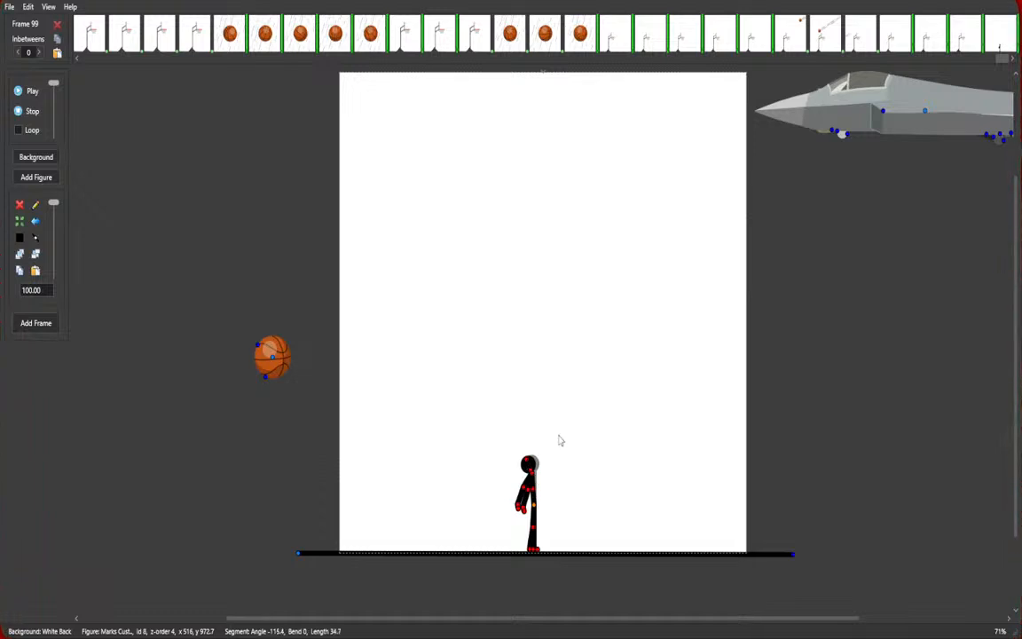
key("Return")
left_click_drag(925, 116, 612, 105)
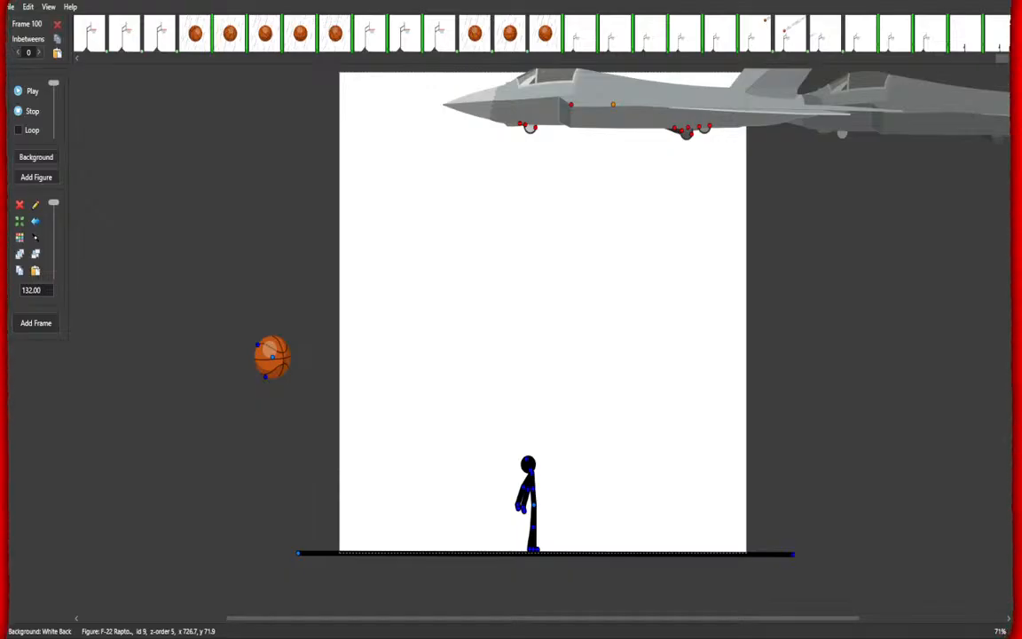
Add a speed-lines figure, scale it to 264, place it behind the jet's tail off the right edge, and add the frame.
left_click(601, 289)
scroll(31, 289, "up", 3)
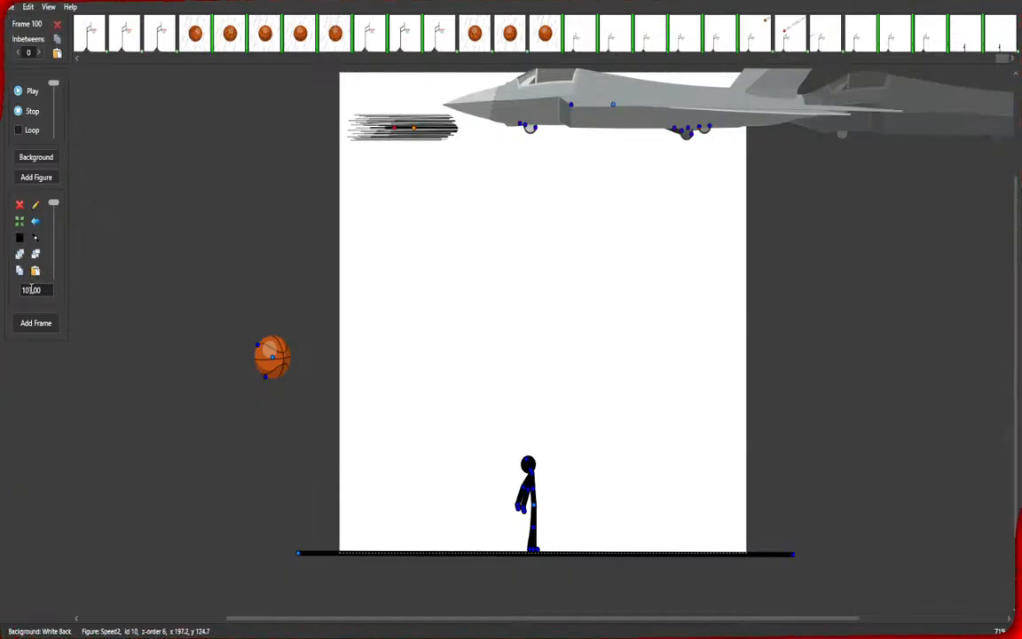
scroll(31, 289, "up", 7)
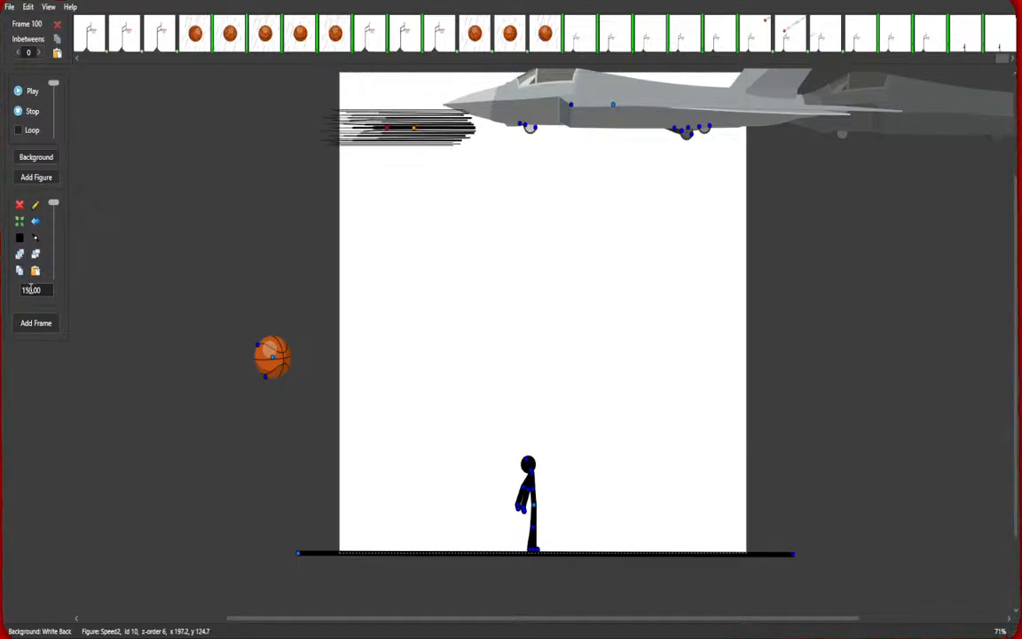
scroll(31, 289, "up", 12)
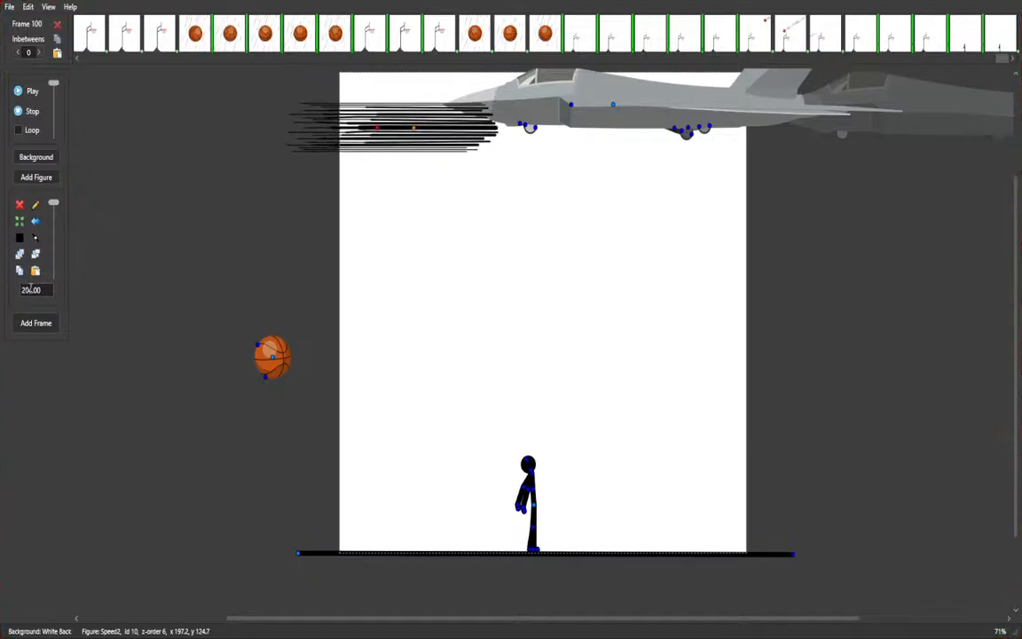
scroll(31, 289, "up", 7)
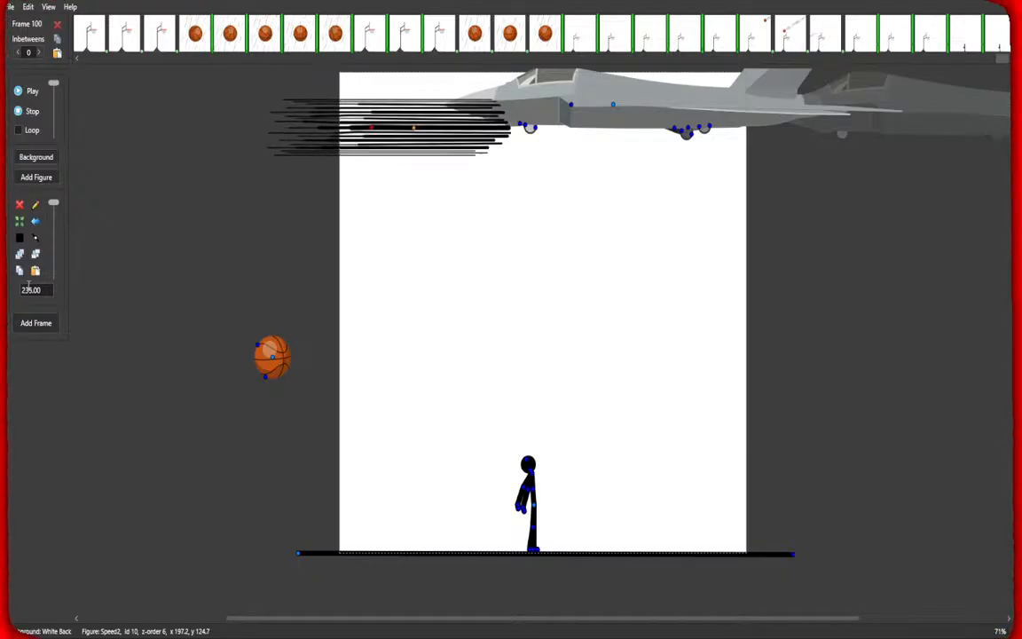
scroll(31, 289, "up", 4)
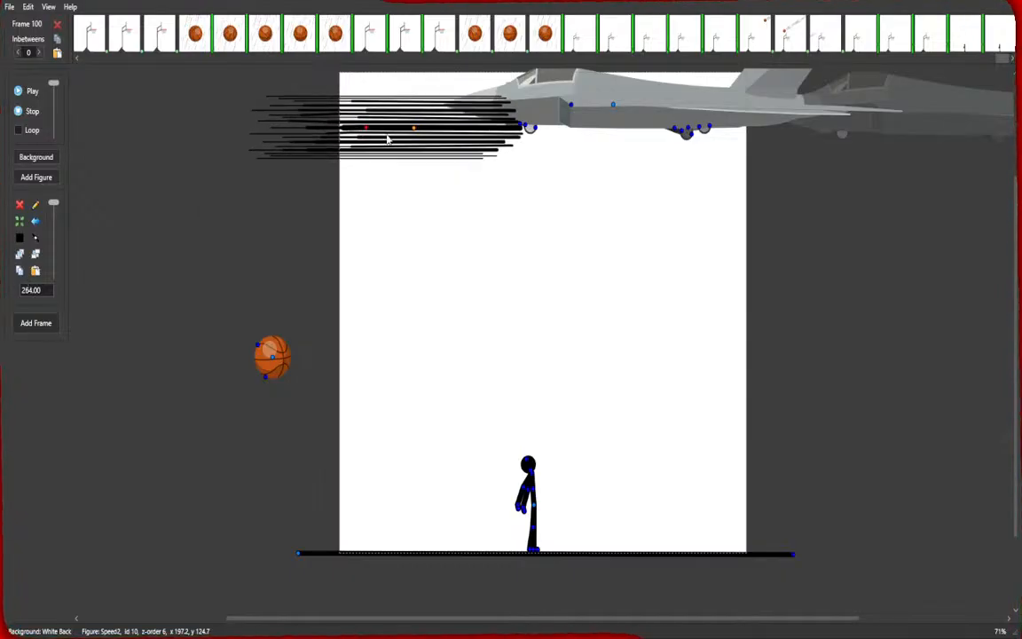
left_click_drag(413, 133, 890, 133)
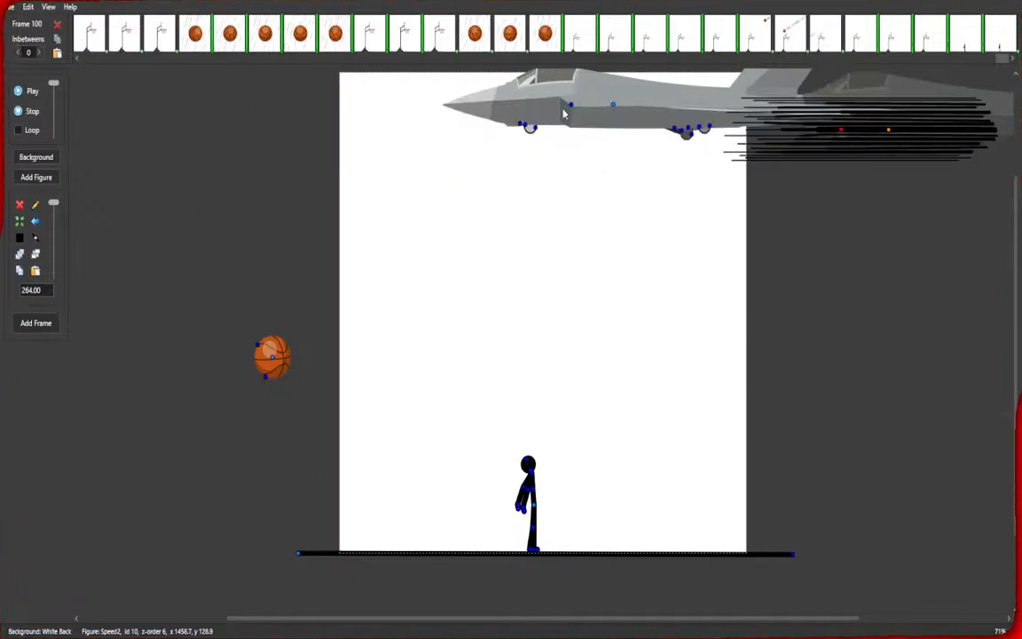
left_click(613, 105)
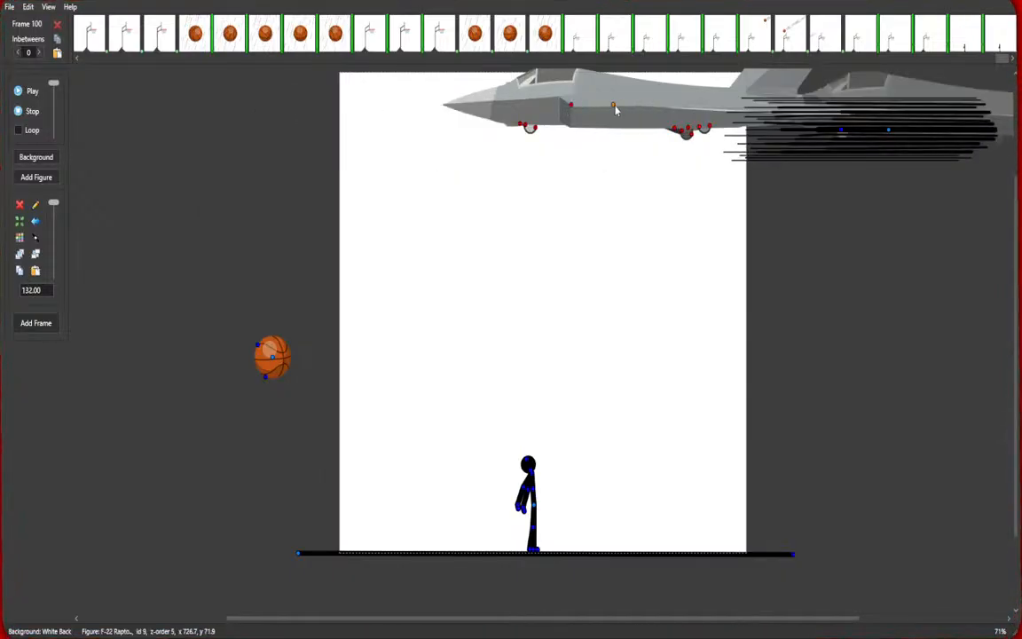
left_click_drag(888, 133, 921, 131)
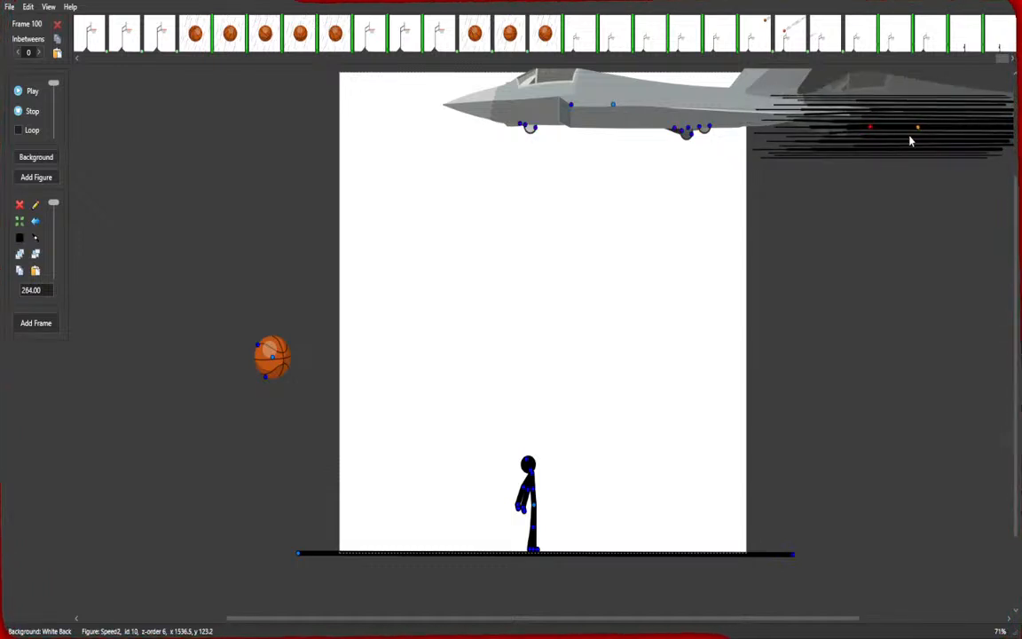
key("Return")
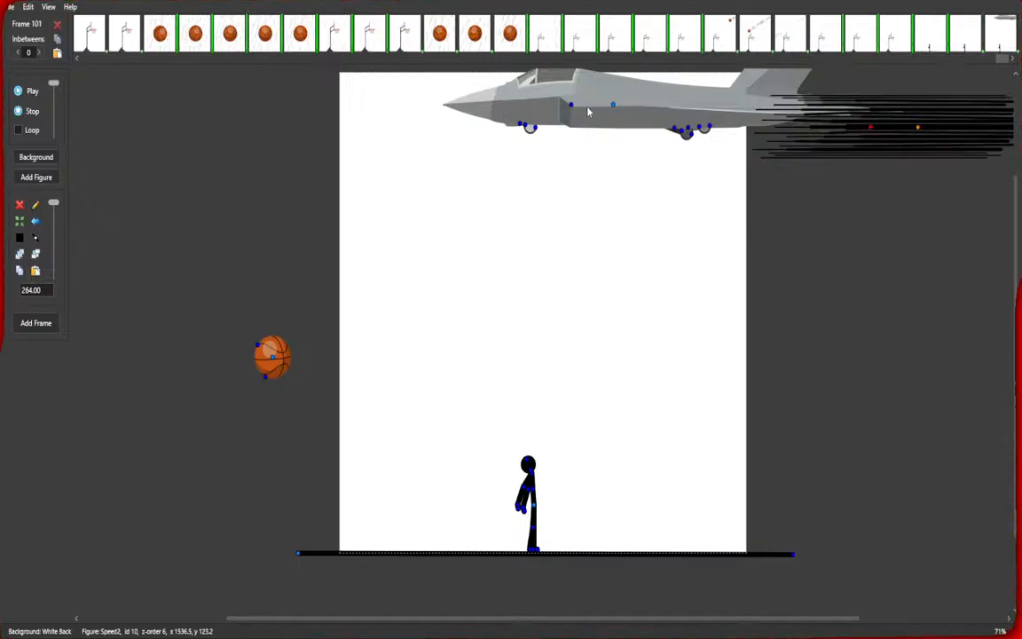
Move the jet off the canvas to the left, slide the speed lines across the canvas top, and scale them to 288.
left_click_drag(614, 107, 210, 110)
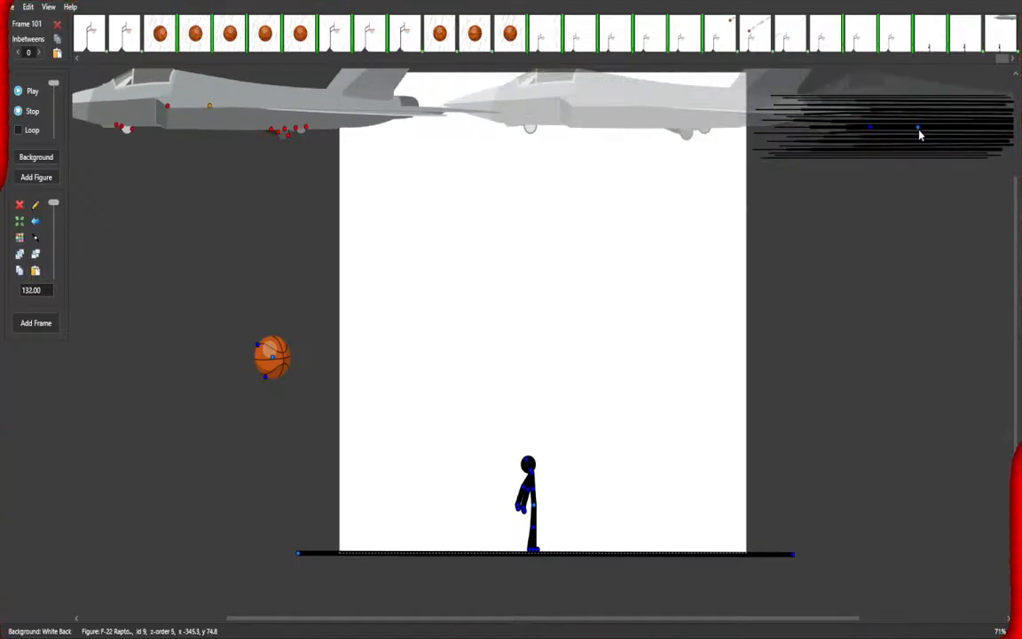
left_click_drag(919, 133, 608, 114)
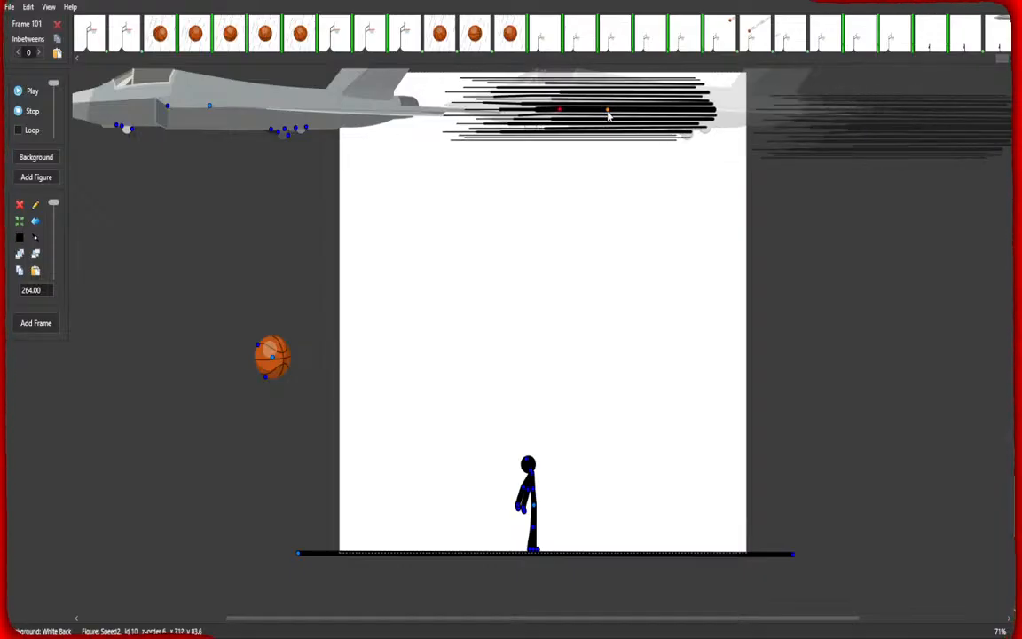
scroll(34, 290, "up", 4)
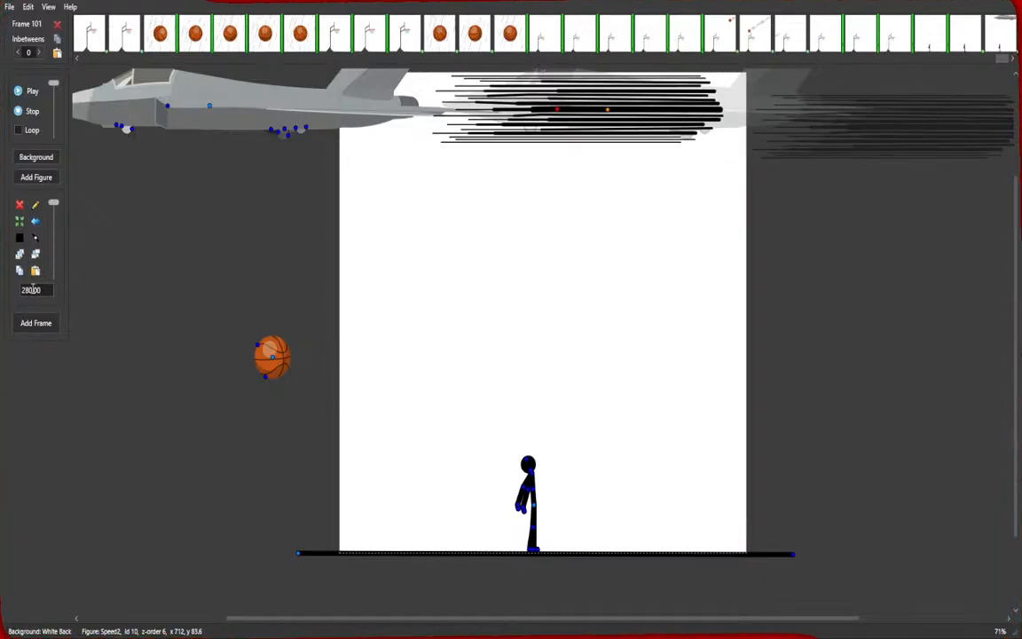
scroll(33, 289, "up", 2)
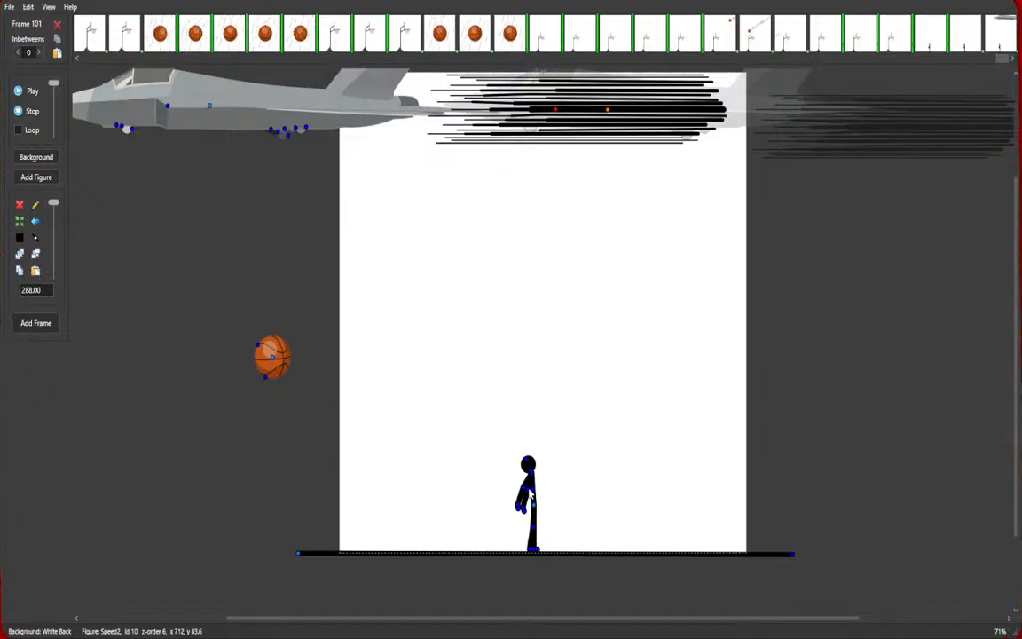
Tilt the stick figure's head upward toward the jet and add the frame.
left_click(533, 498)
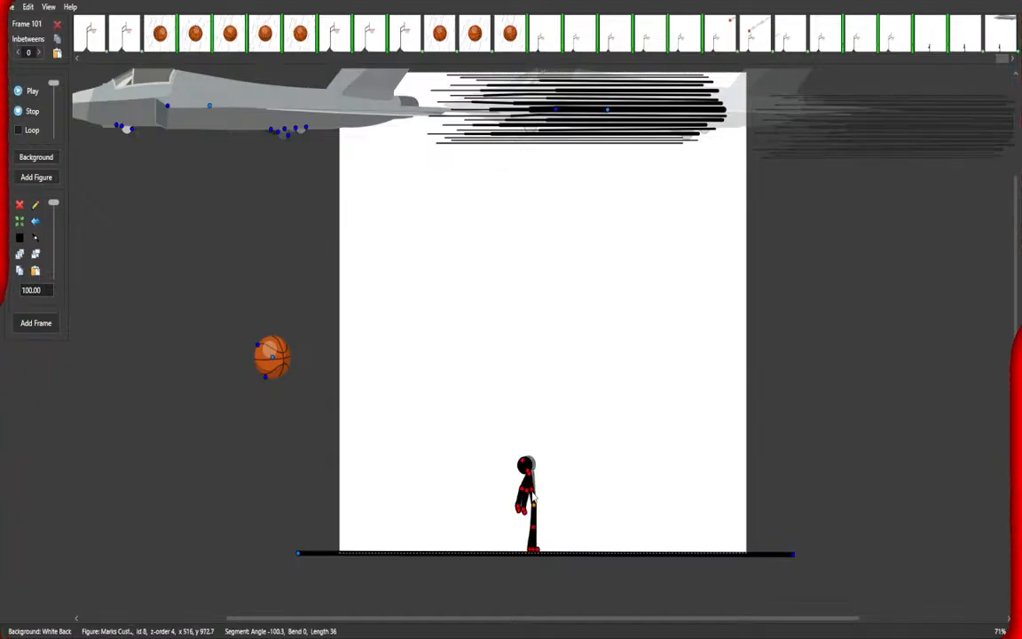
left_click_drag(533, 491, 523, 467)
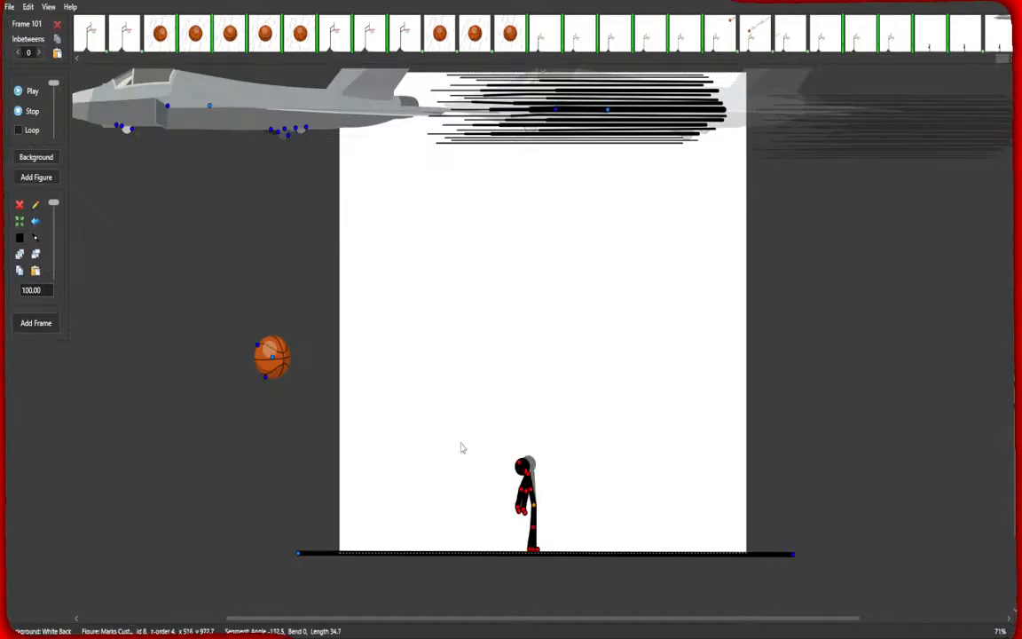
key("space")
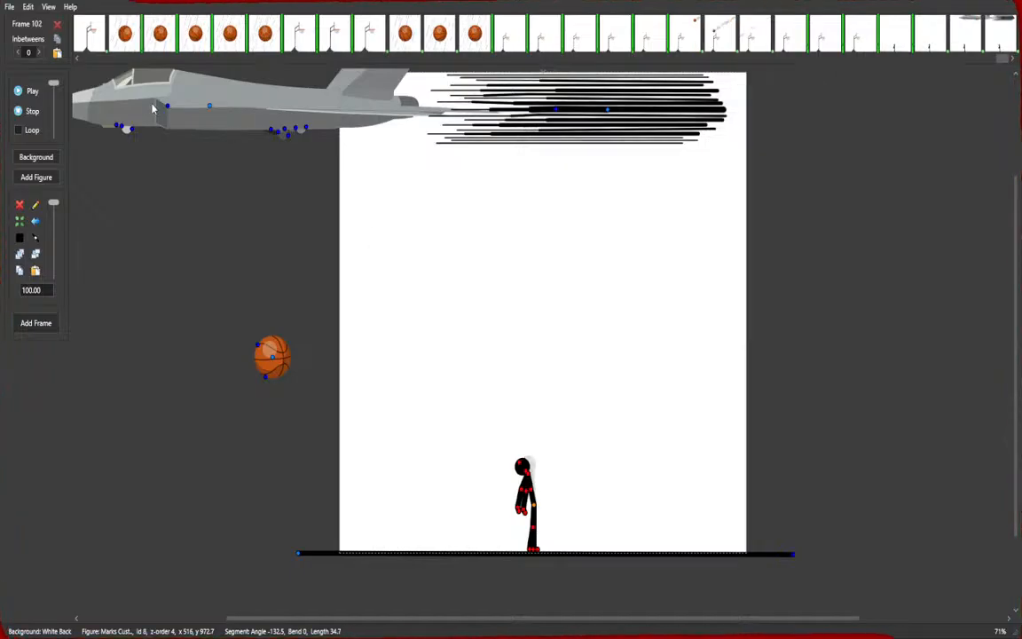
Delete the jet and move the speed lines off the canvas to the left.
left_click(19, 205)
left_click_drag(608, 114, 229, 120)
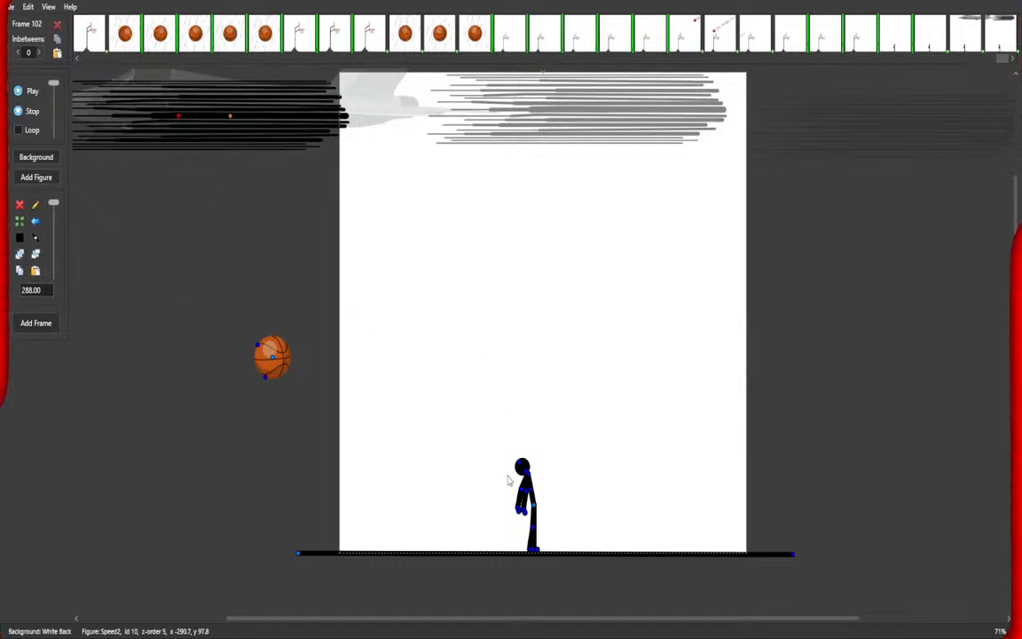
Adjust the stick figure's head pose slightly and add the frame.
left_click(523, 467)
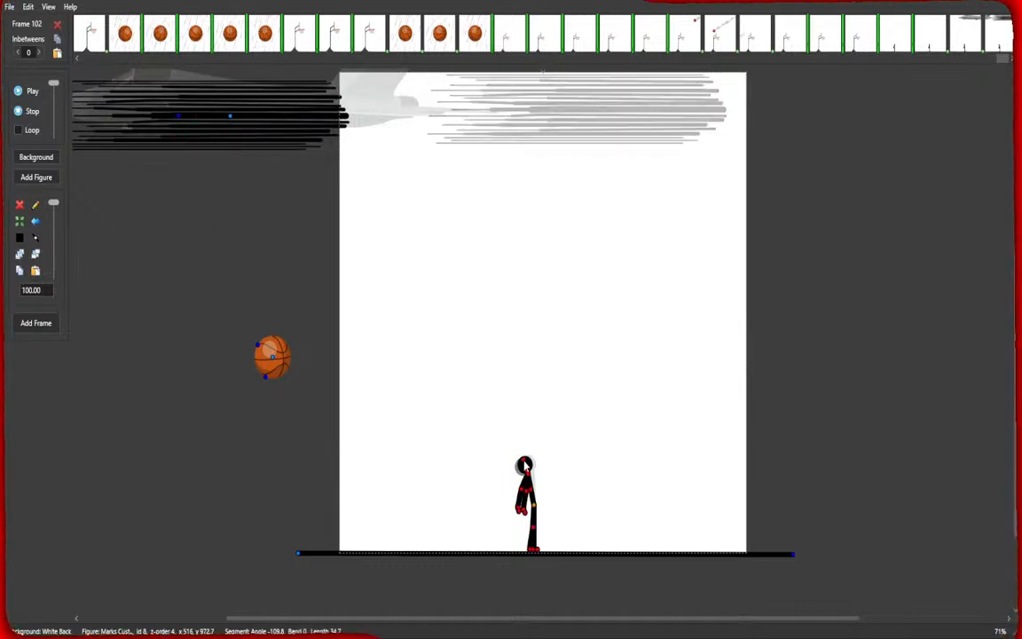
left_click_drag(531, 491, 533, 489)
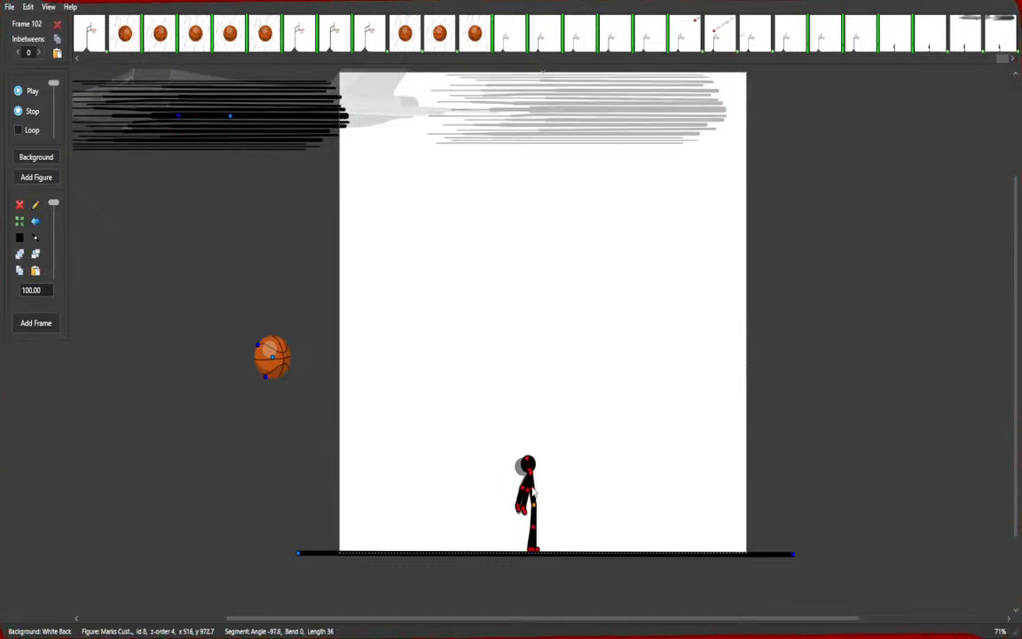
key("space")
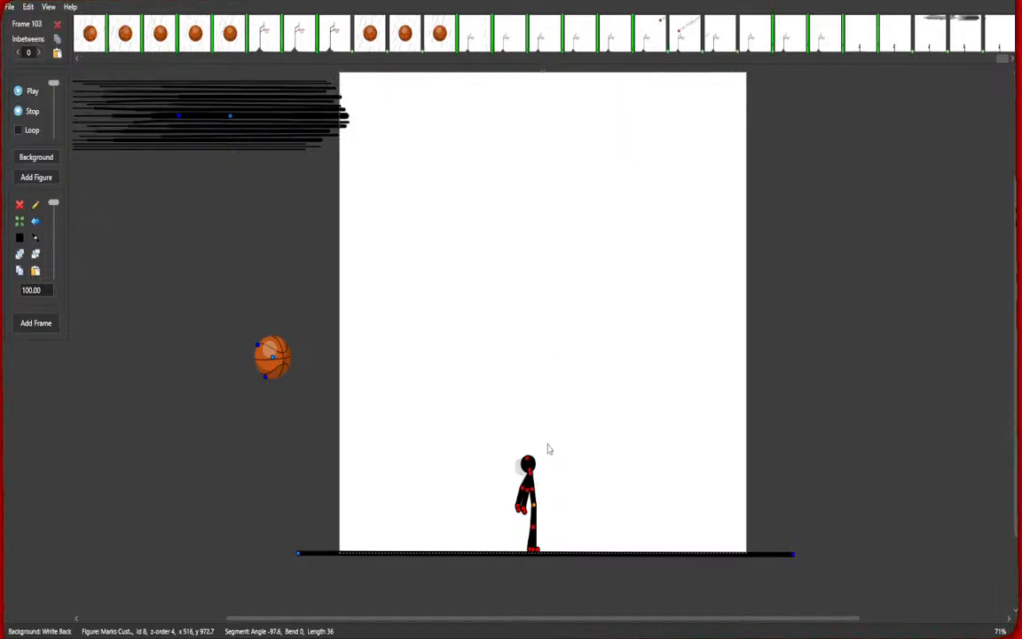
Bring the stick figure's arm down to hang straight at his side.
left_click_drag(532, 495, 537, 492)
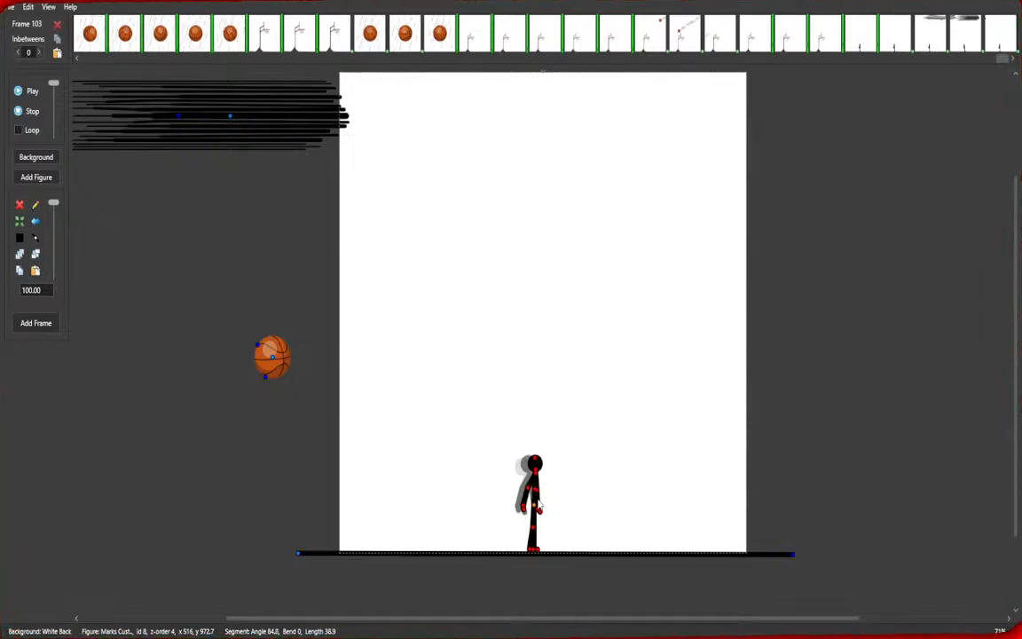
scroll(538, 506, "up", 3)
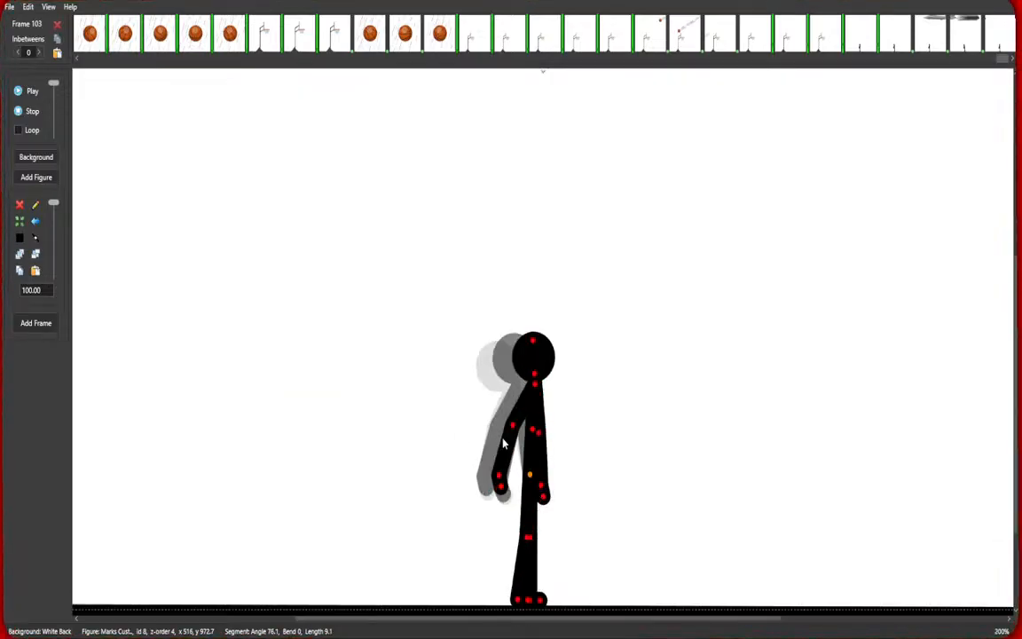
left_click_drag(512, 432, 520, 447)
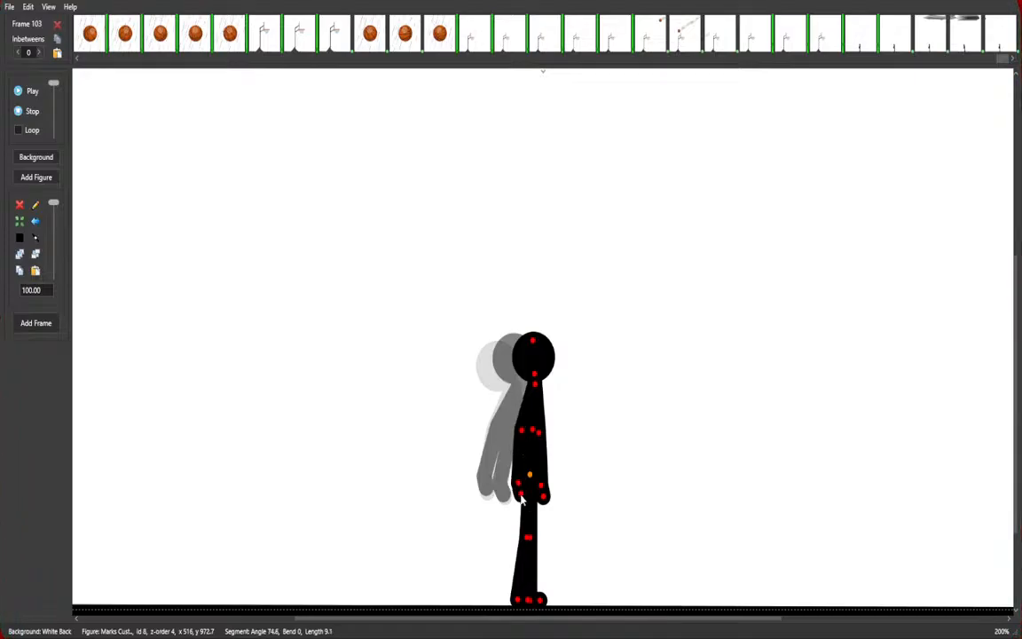
scroll(532, 345, "down", 1)
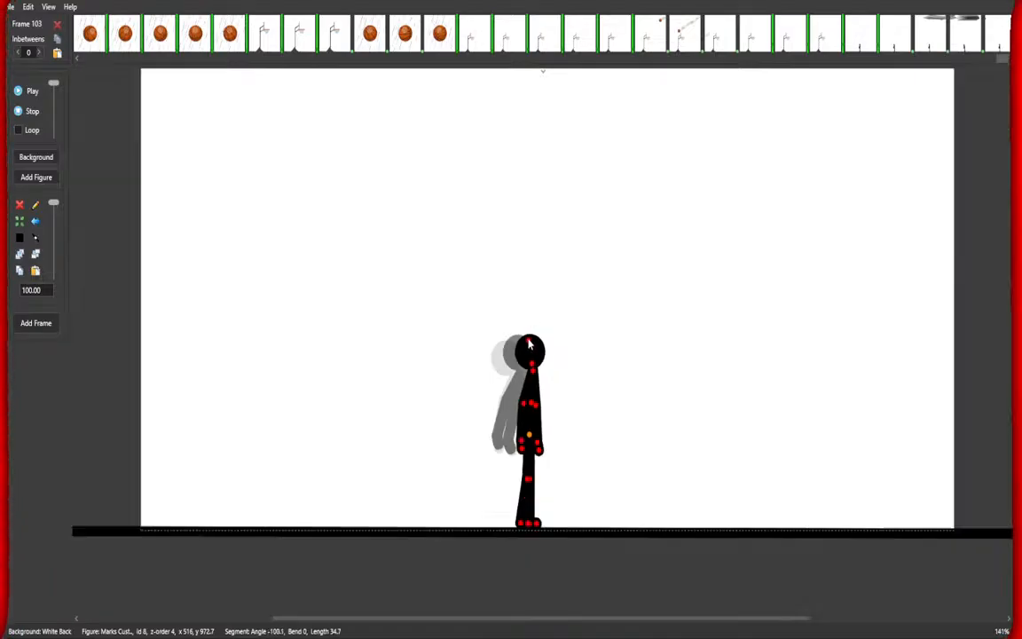
scroll(527, 345, "down", 1)
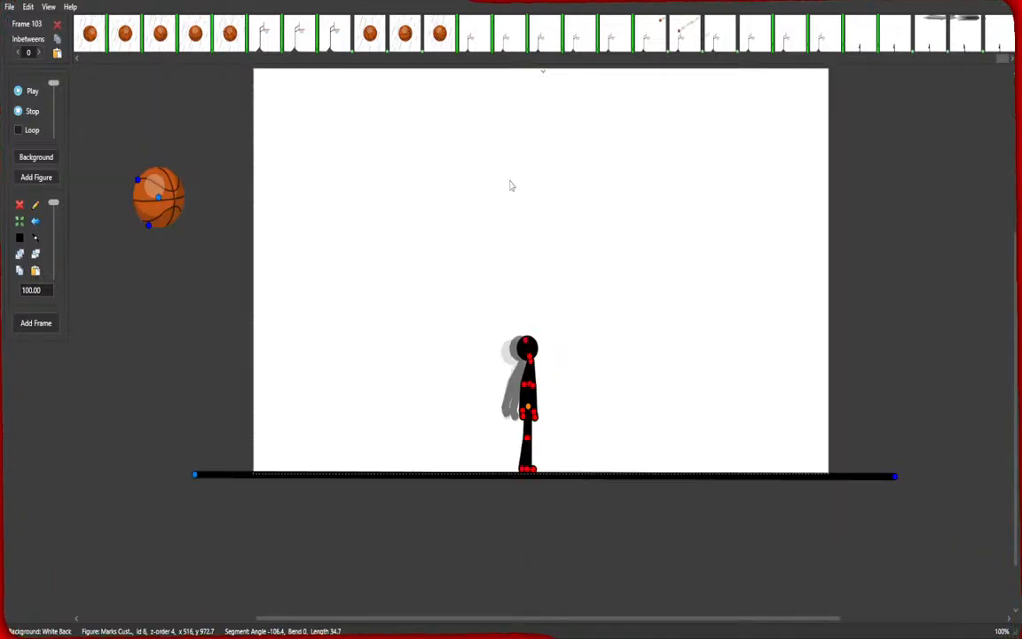
scroll(627, 307, "down", 1)
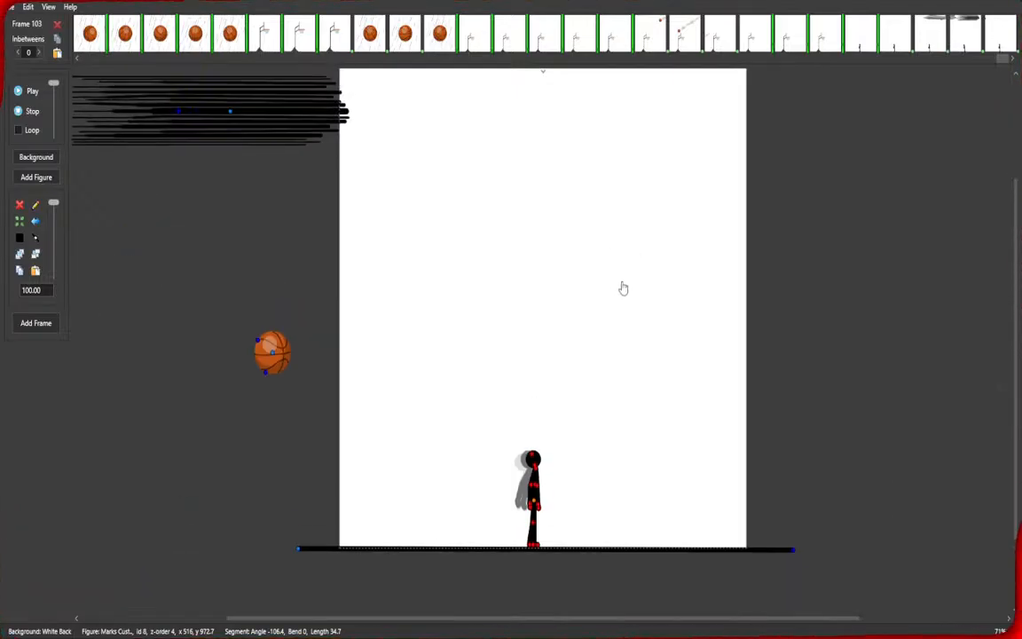
Move the basketball off the canvas to the right and add the frame.
left_click_drag(272, 360, 834, 245)
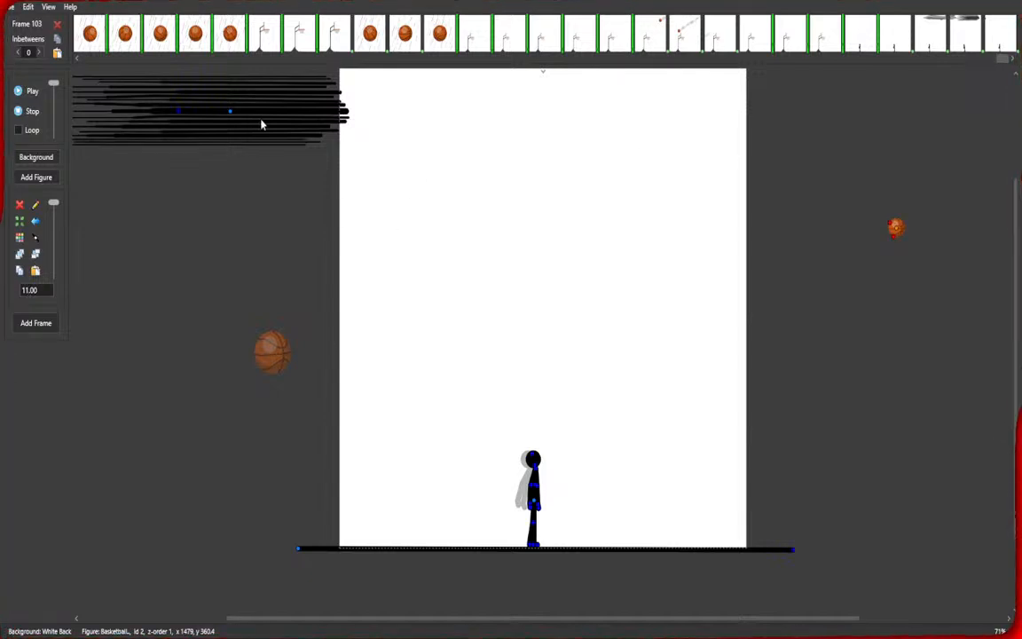
key("space")
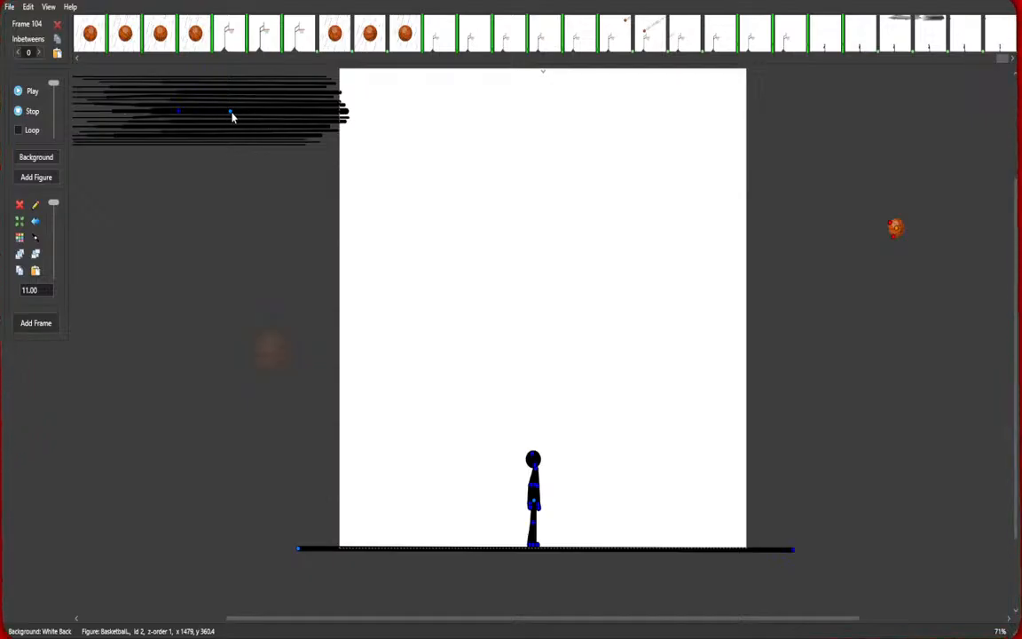
Delete the speed lines and add four more frames of the standing figure.
left_click(231, 114)
left_click(21, 206)
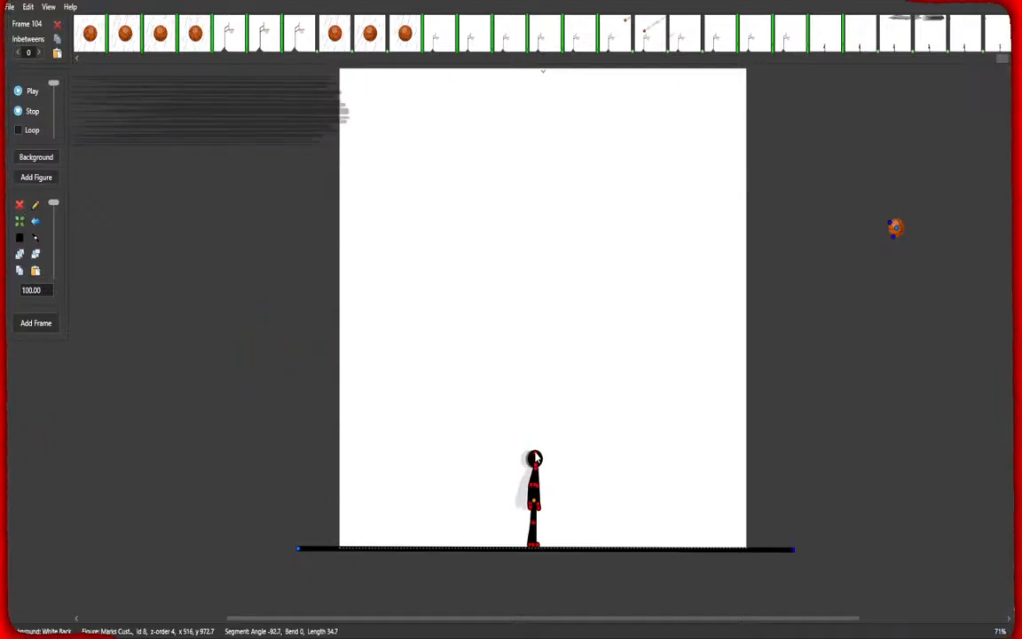
left_click(895, 228)
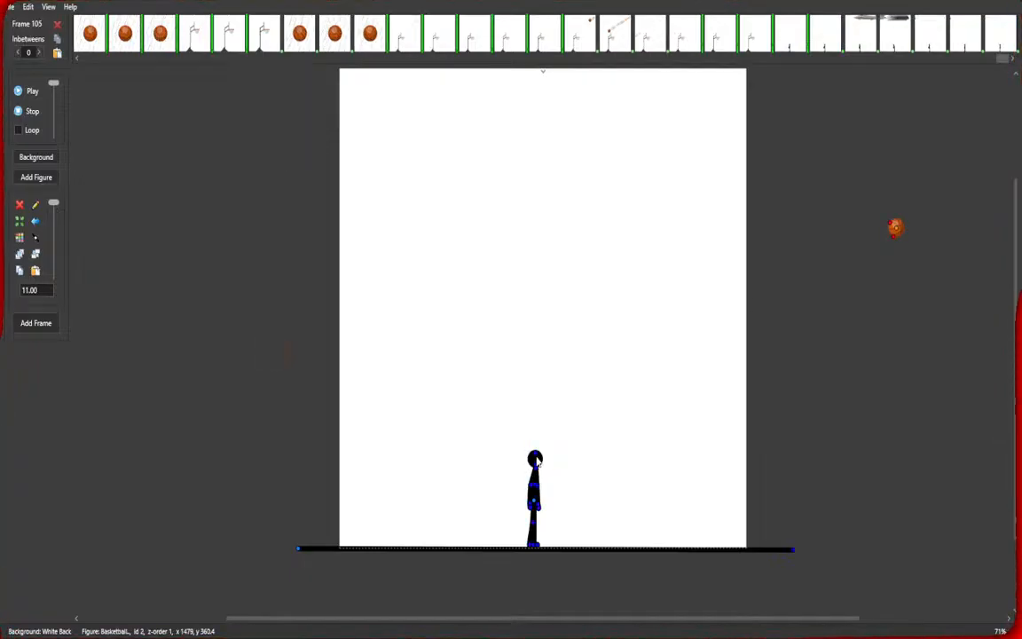
key("Return")
key("Return")
key("Return")
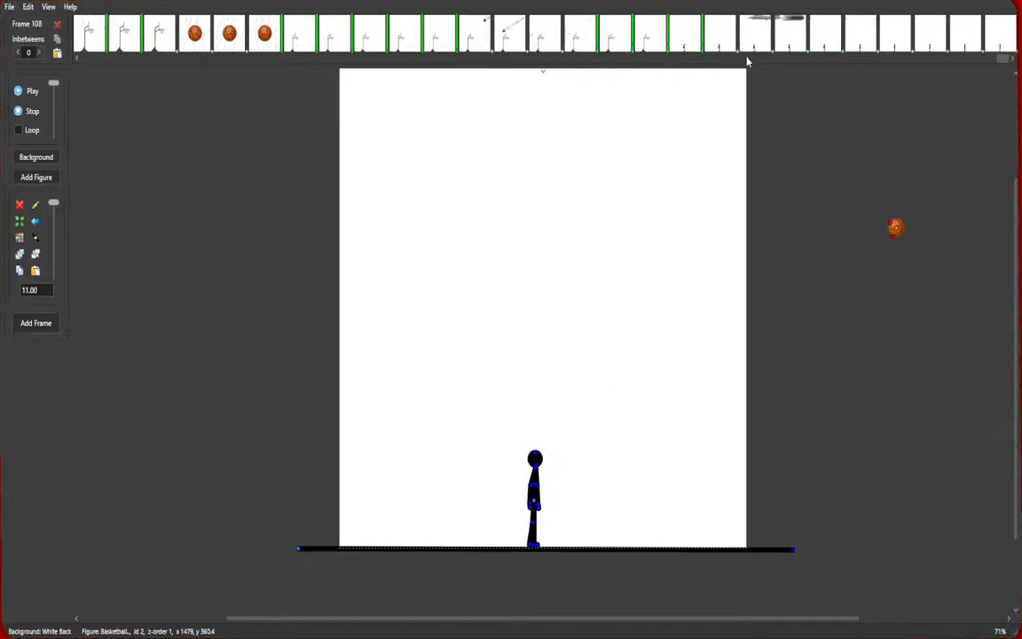
Play the animation starting from frame 93.
left_click(518, 41)
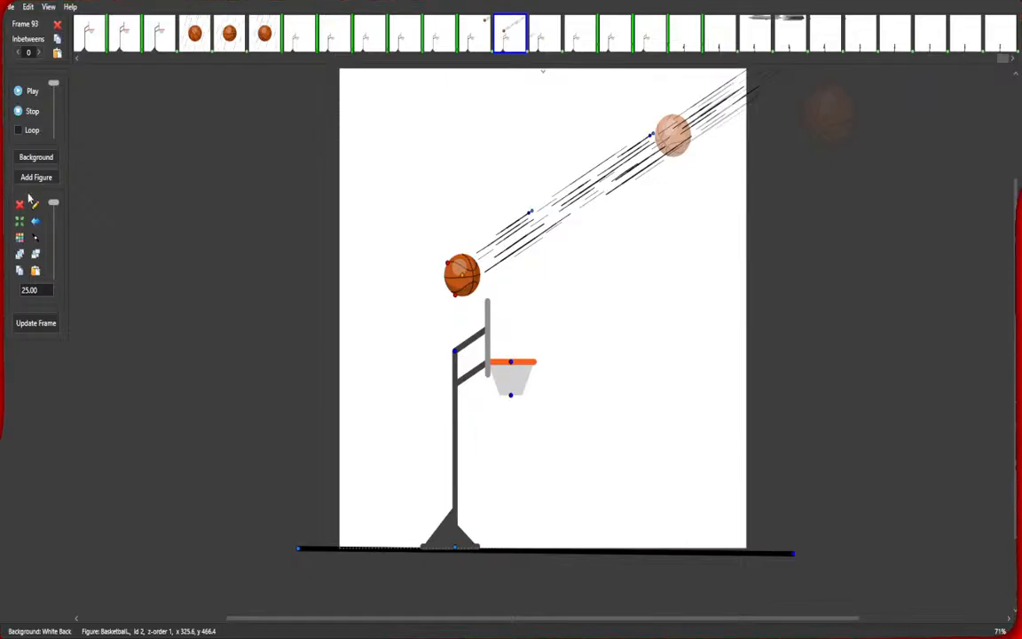
left_click(33, 91)
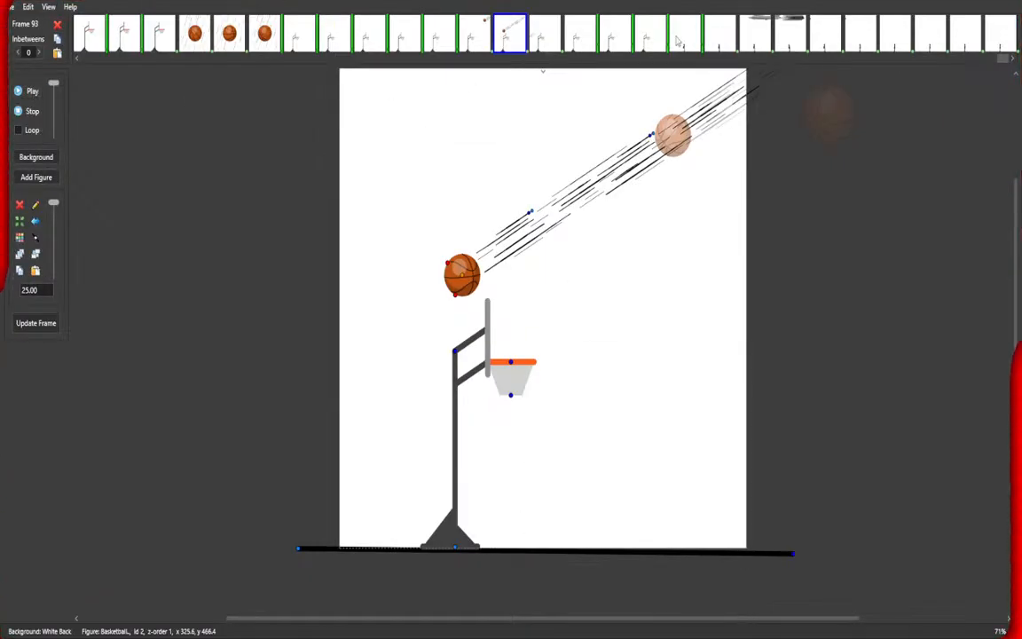
Select frames 99 through 107, give them 2 inbetweens, and play then stop the animation.
left_click(722, 35)
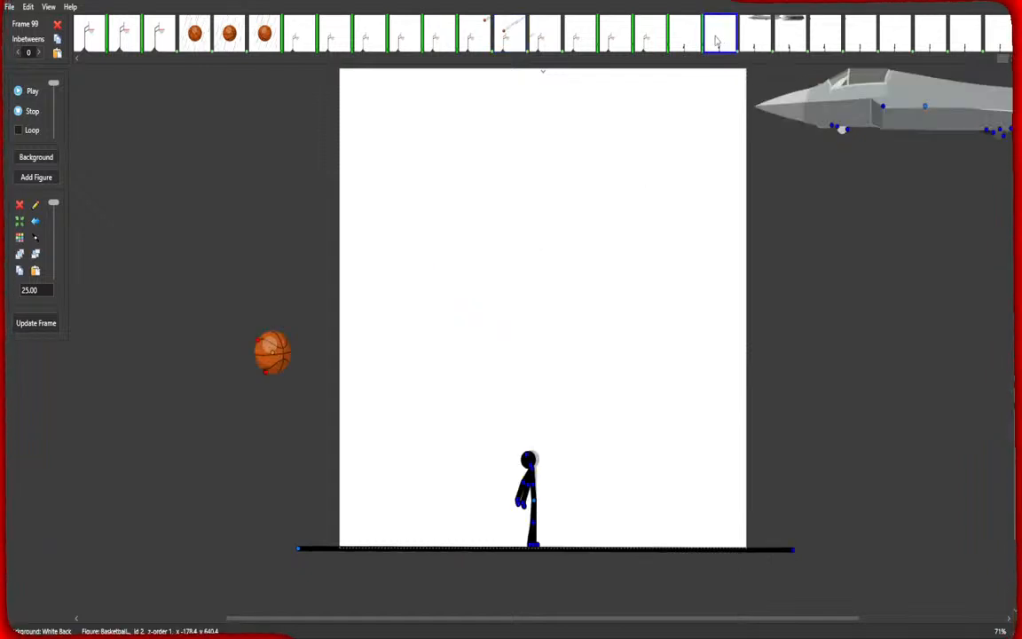
left_click(1000, 35, "shift")
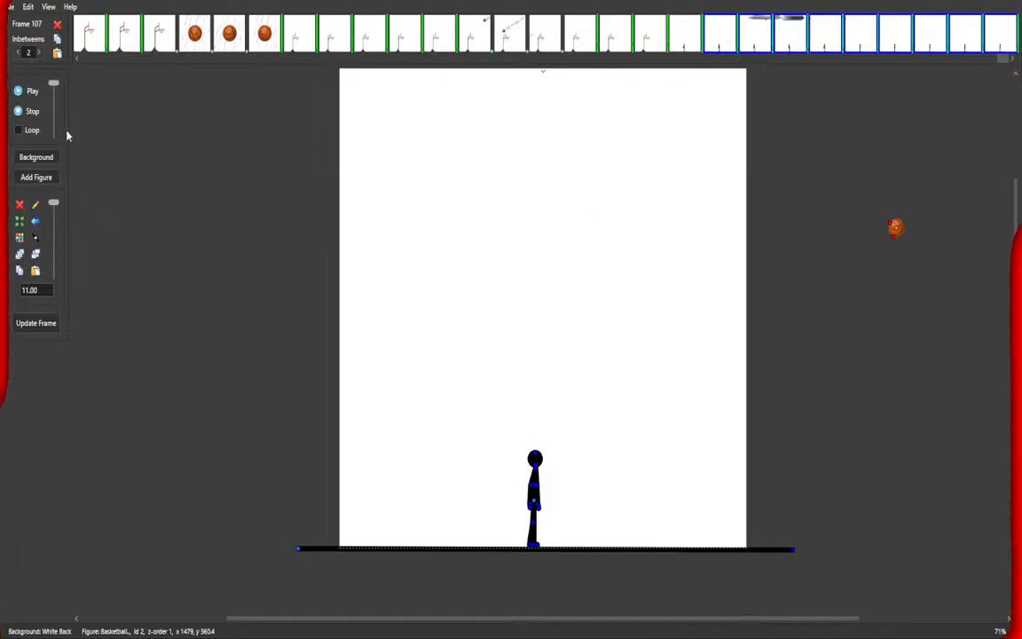
left_click(33, 92)
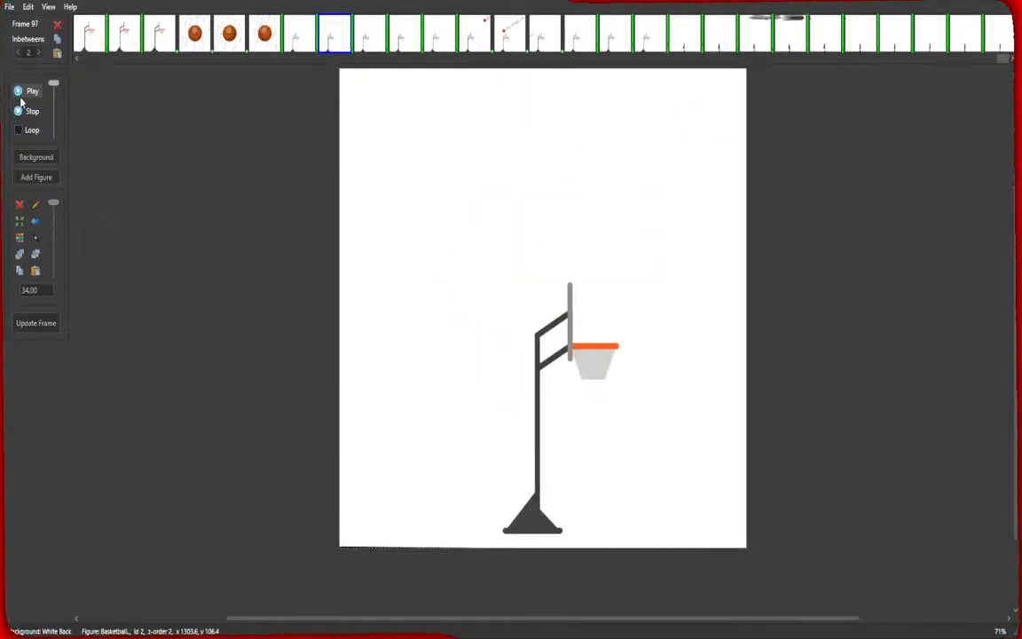
left_click(22, 111)
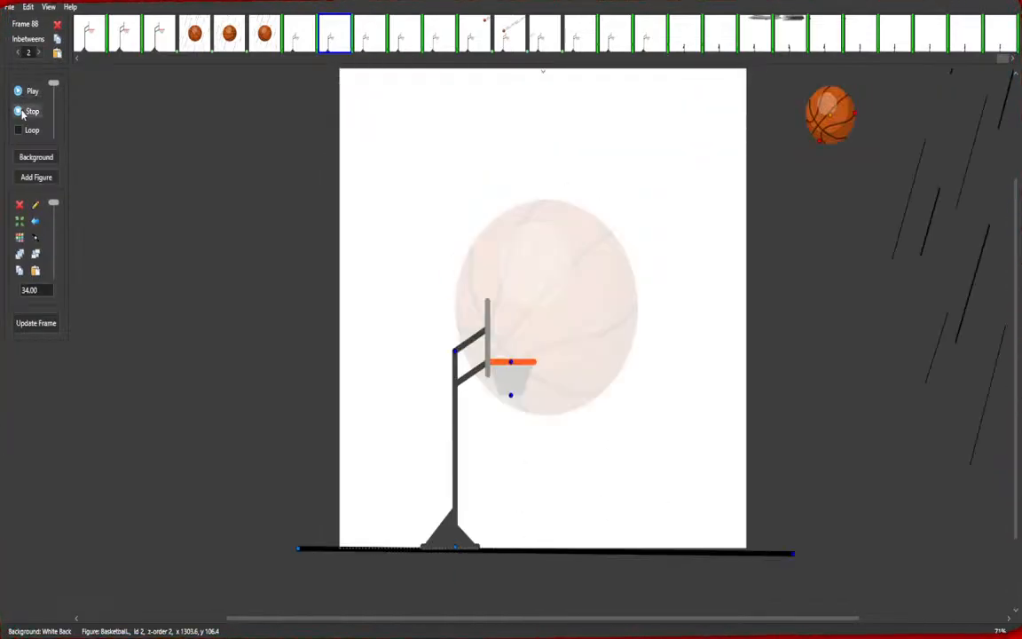
Step through frames 100 to 102 and move the basketball downward off the canvas in frame 102.
left_click(758, 35)
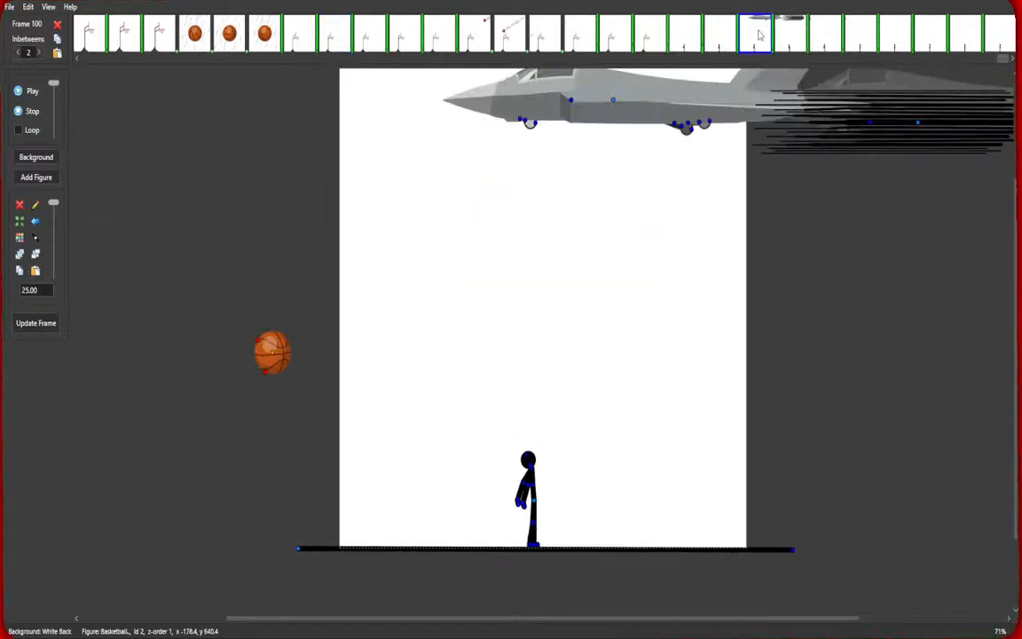
left_click(786, 39)
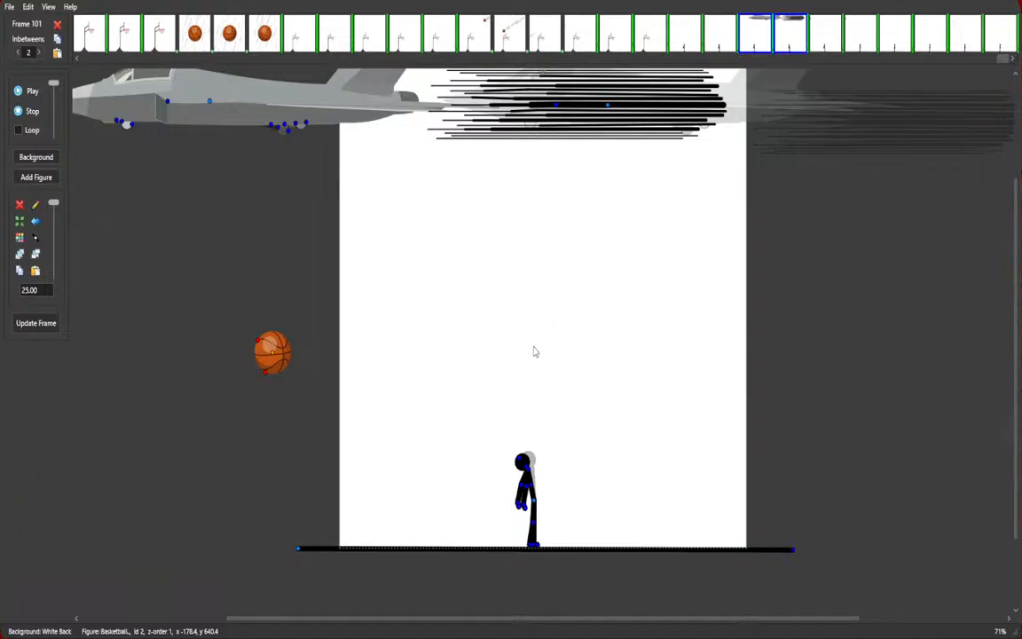
left_click(825, 44)
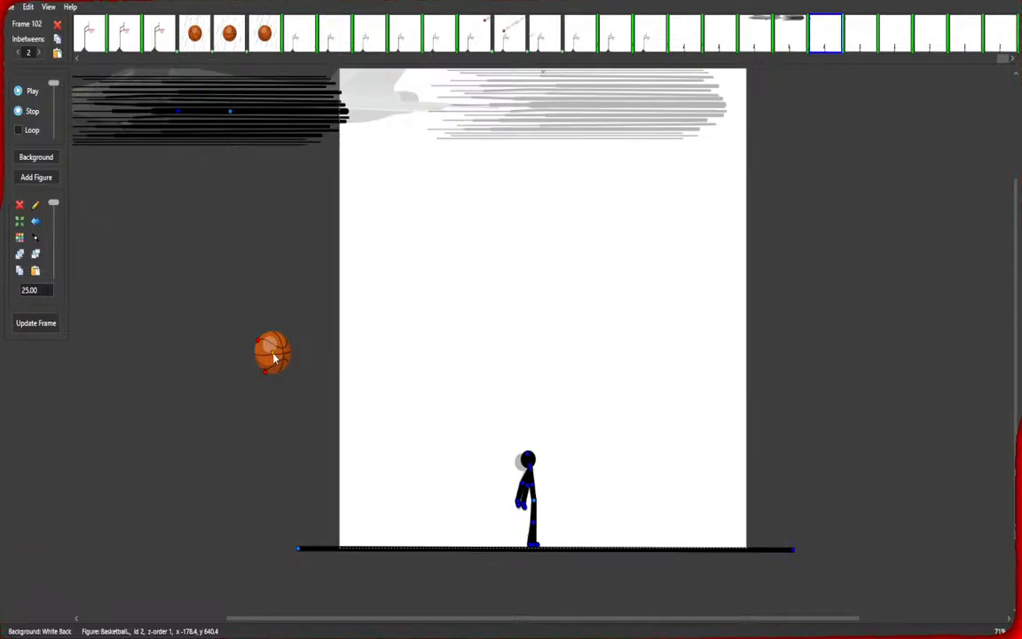
left_click_drag(272, 355, 263, 607)
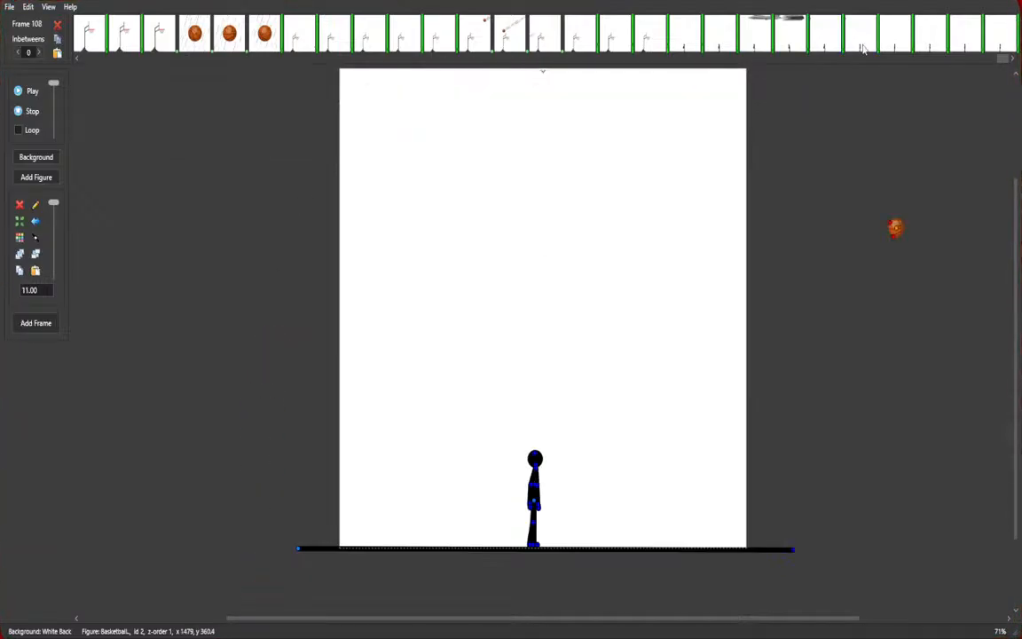
Play the animation from frame 95 to review the jet flyby ending.
left_click(861, 48)
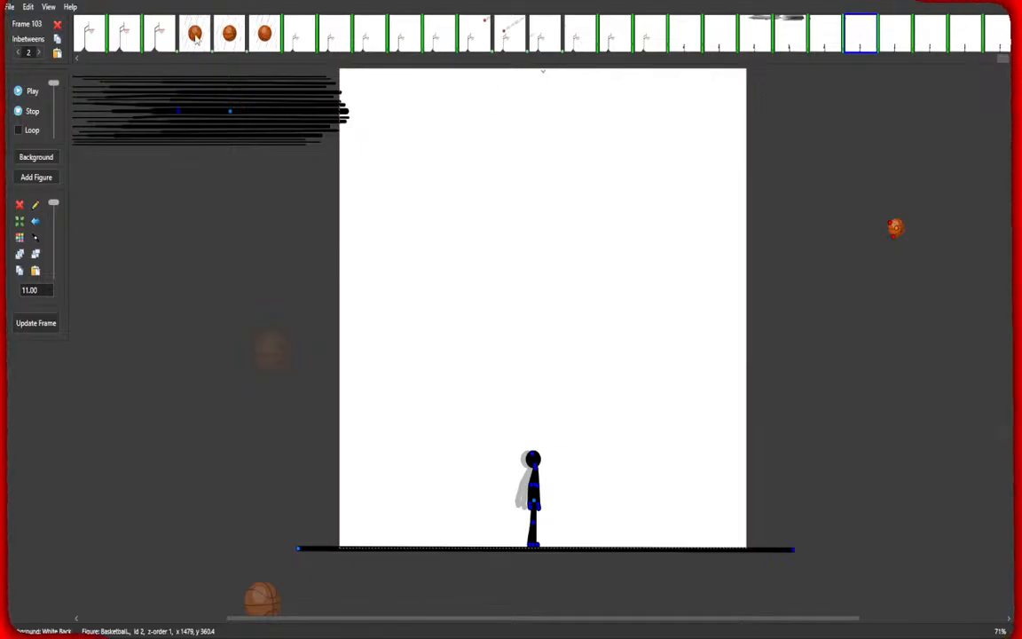
left_click(195, 36)
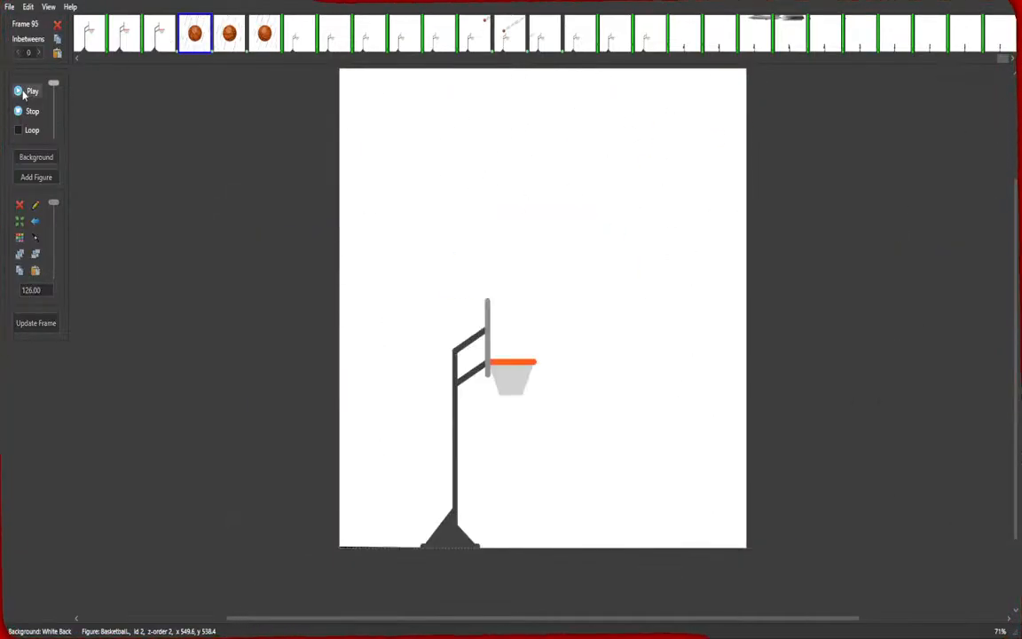
left_click(21, 93)
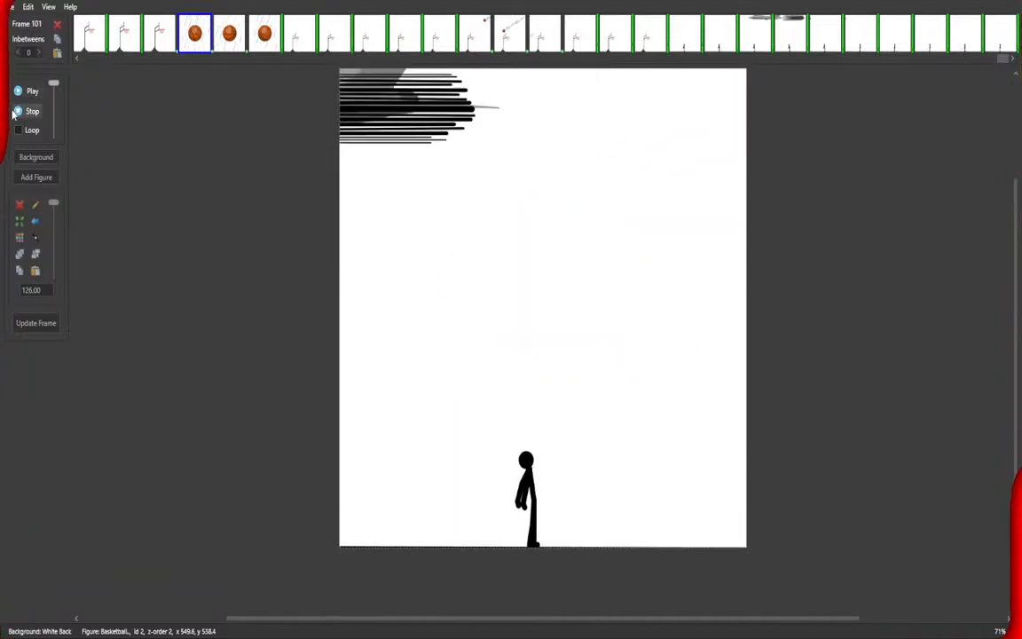
Stop playback, inspect frames 102 to 107, and replay the animation from frame 87.
left_click(18, 111)
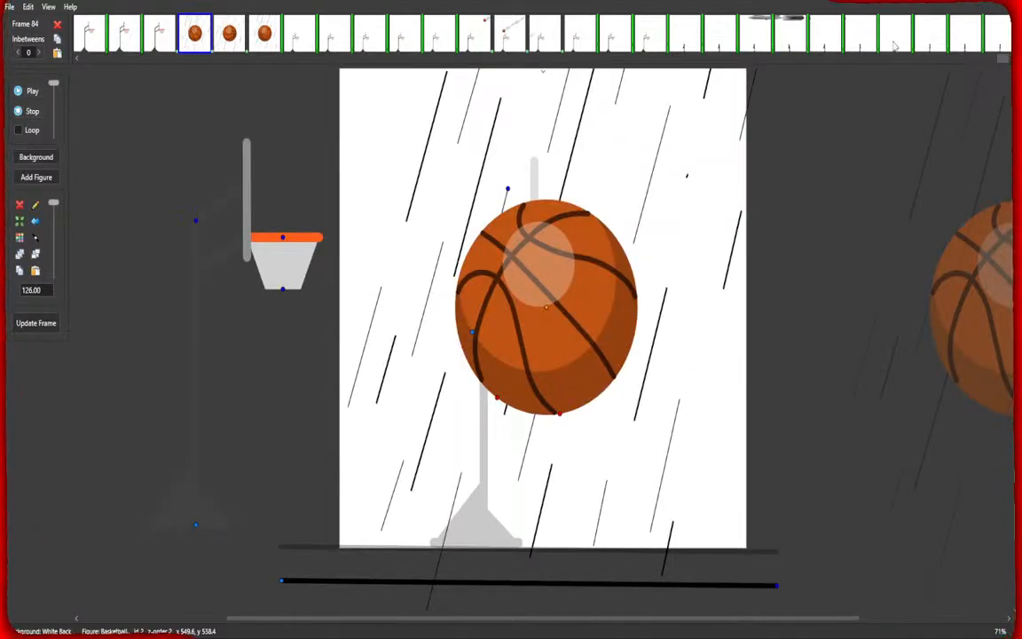
left_click(861, 35)
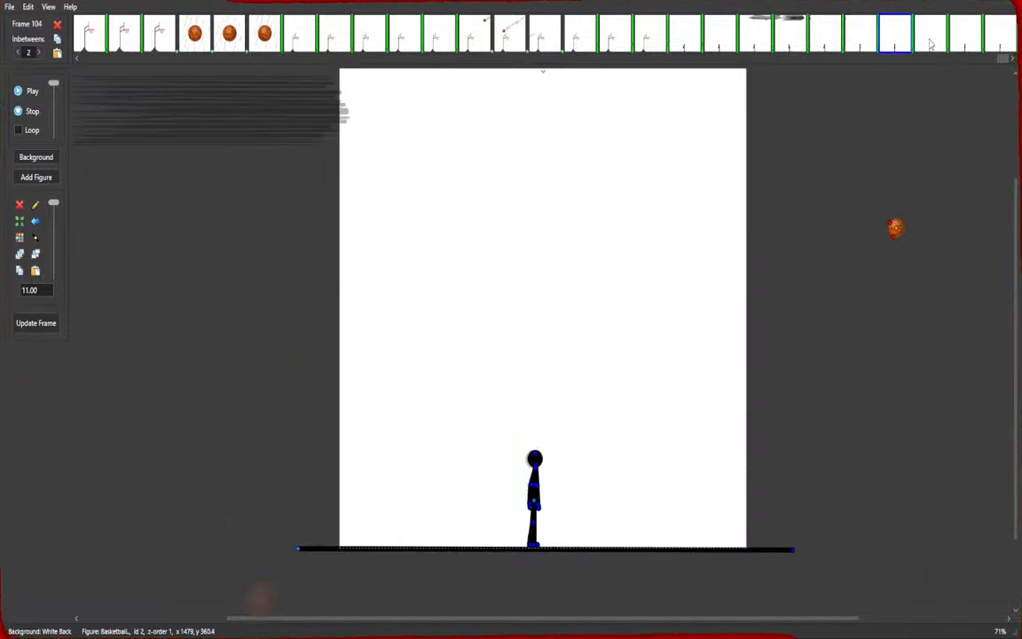
left_click(963, 37)
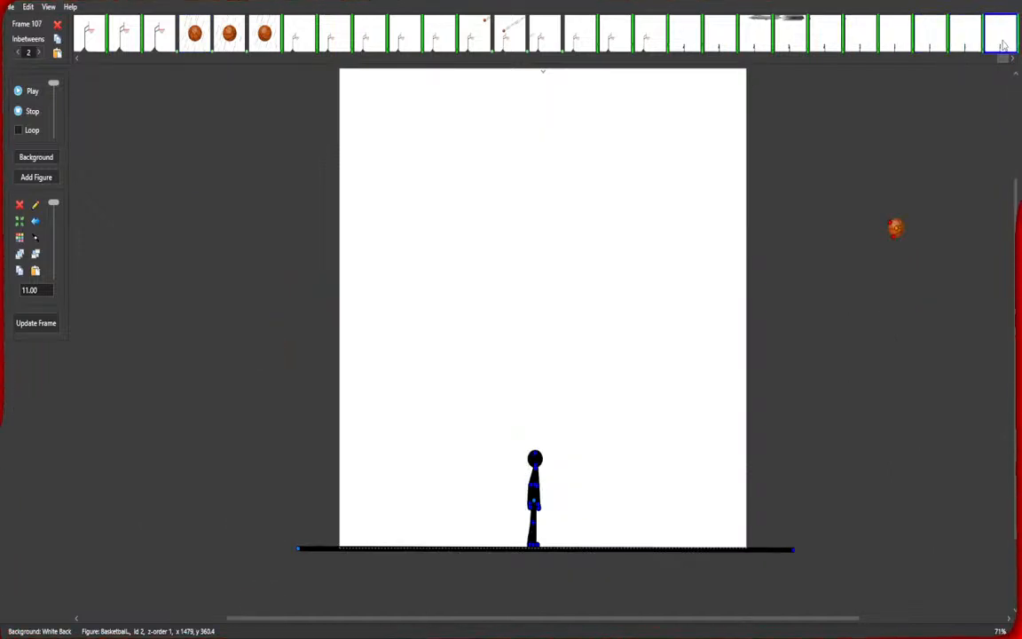
left_click(831, 37)
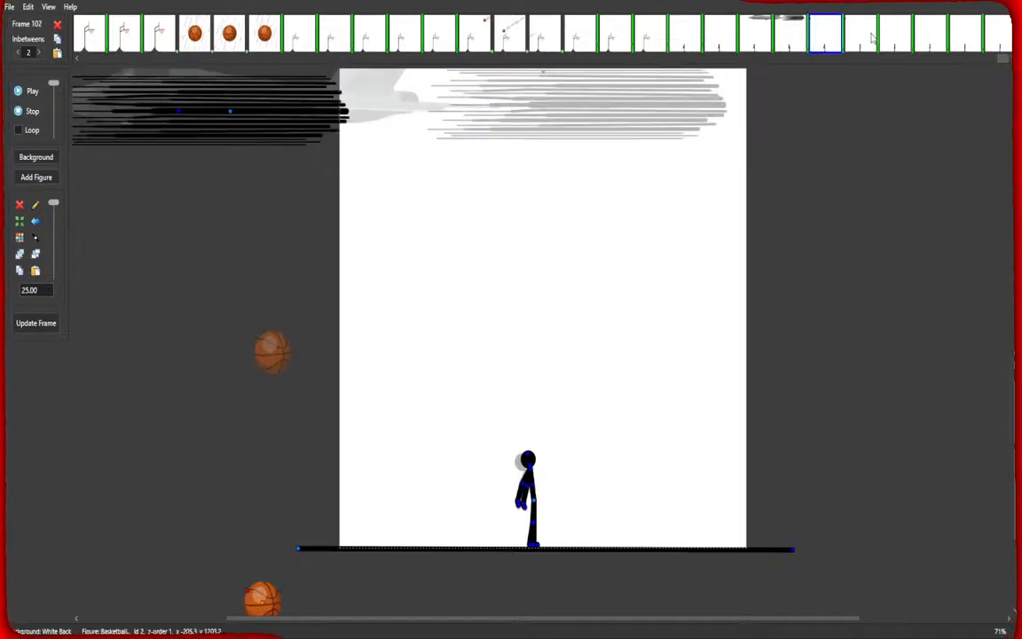
left_click(1001, 36)
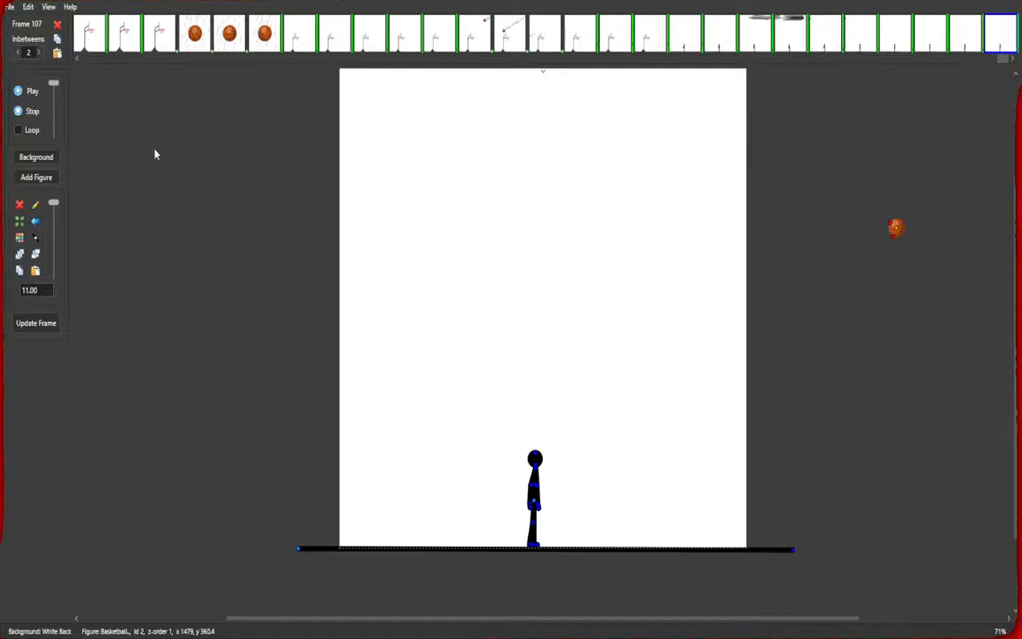
left_click(304, 42)
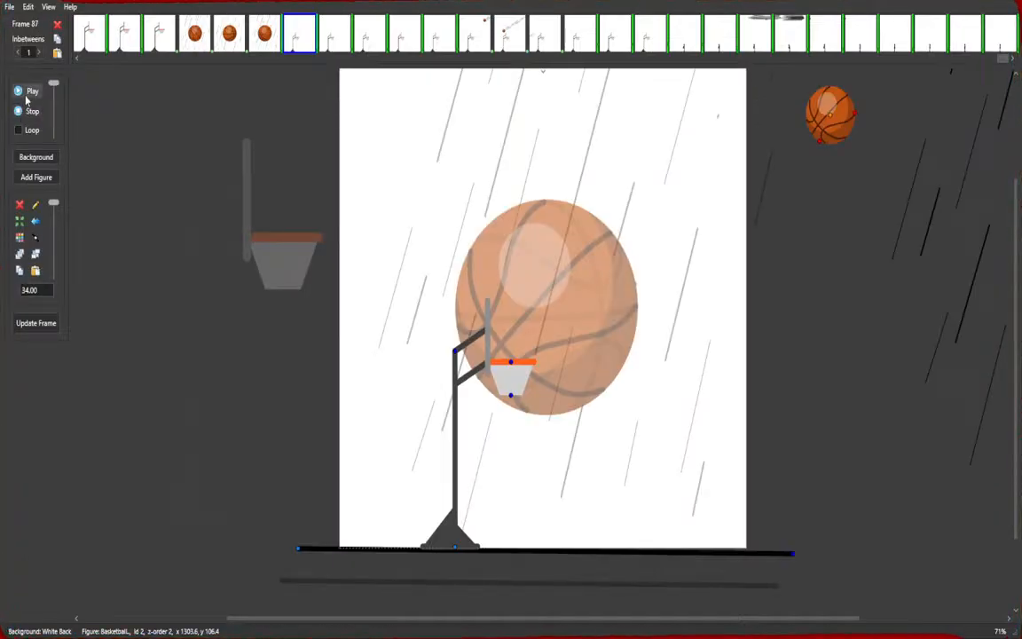
left_click(26, 96)
left_click(19, 115)
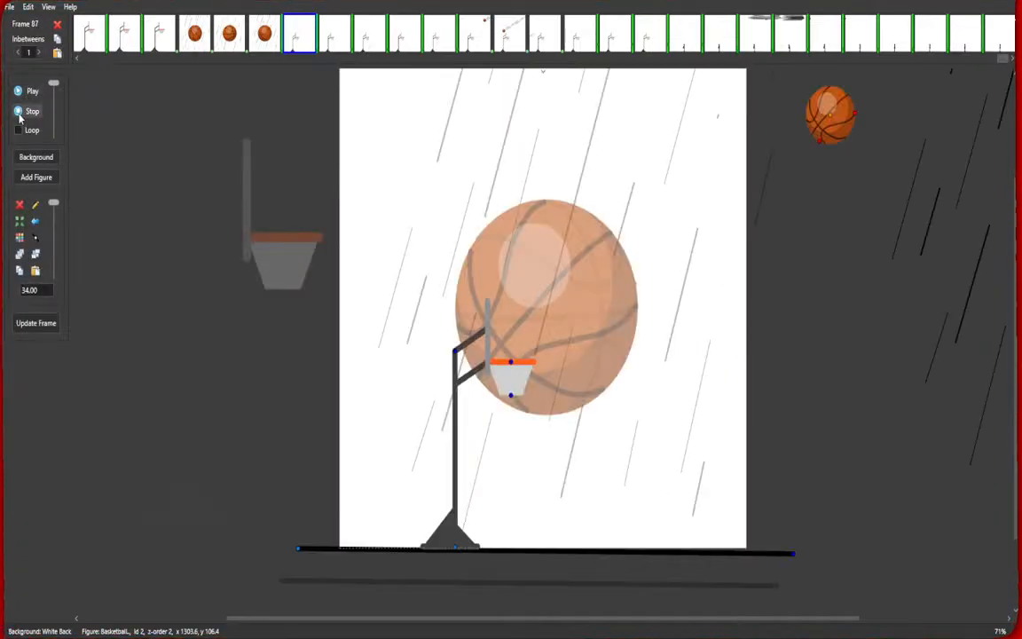
Select frames 102 through 107 and set their inbetweens to 6.
left_click(1006, 43)
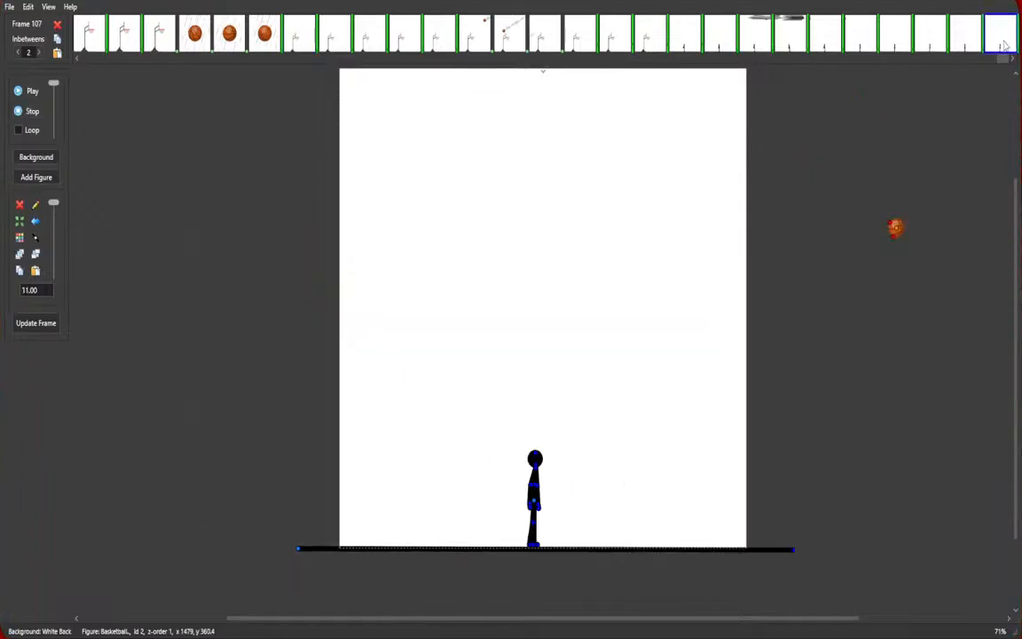
left_click(832, 44)
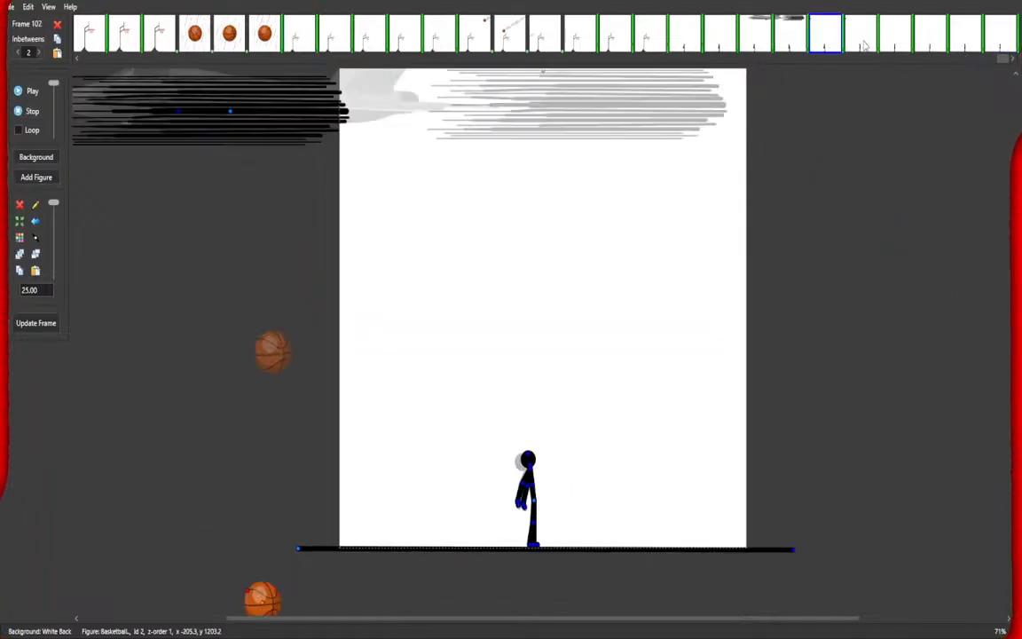
left_click(1002, 48, "shift")
left_click(39, 53)
left_click(39, 52)
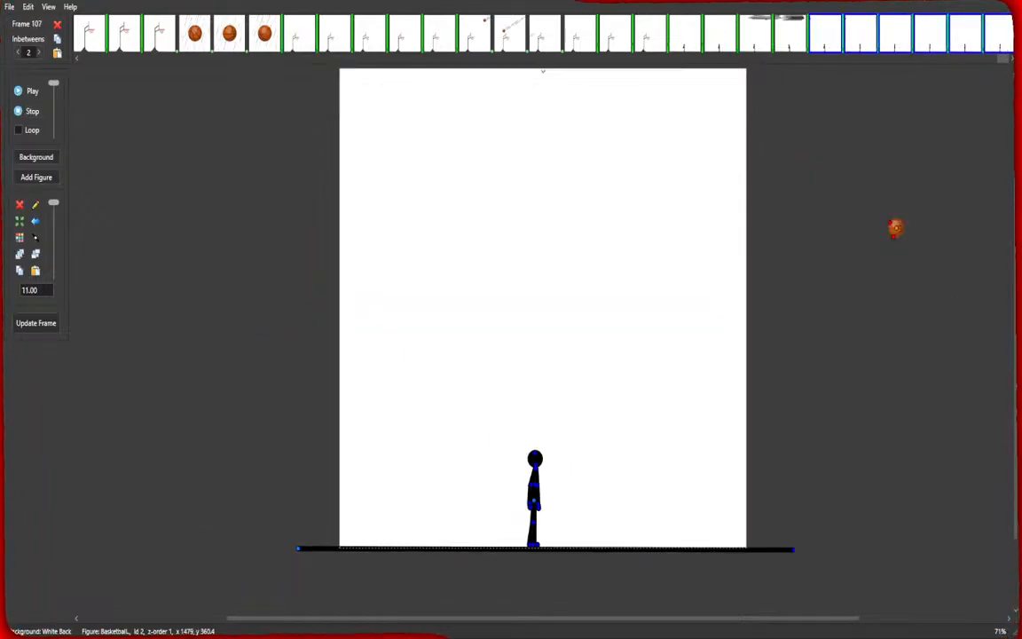
left_click(39, 52)
left_click(39, 53)
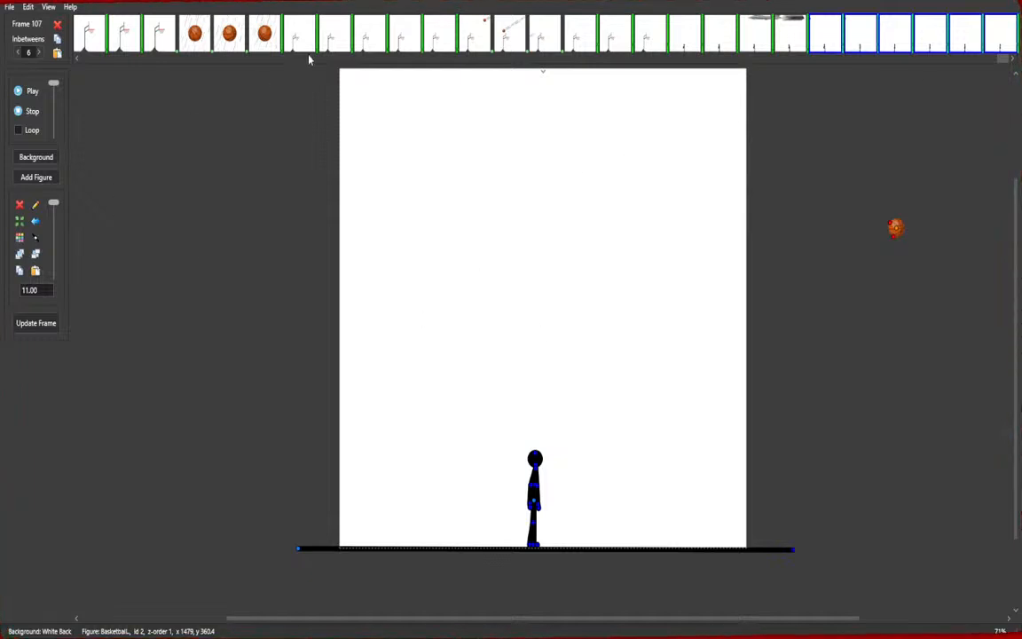
Play the animation from frame 86 and stop it.
left_click(270, 39)
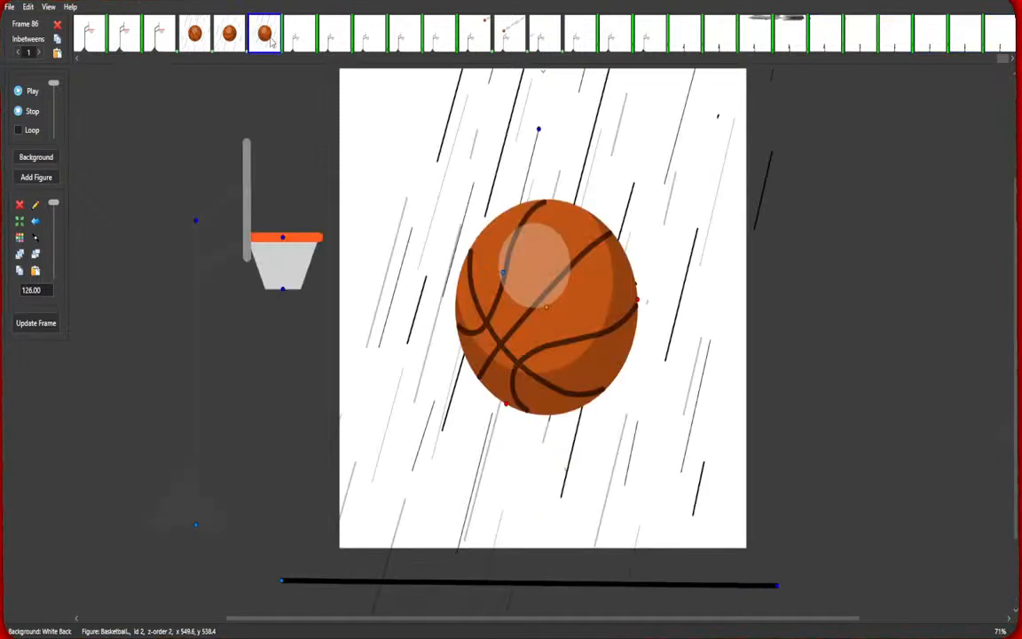
left_click(30, 94)
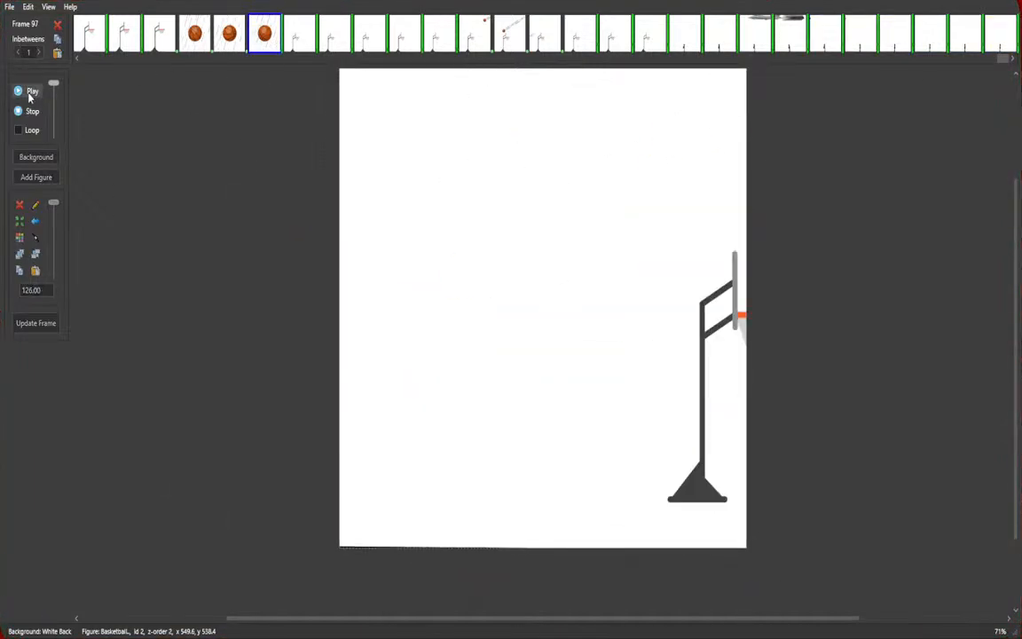
left_click(32, 111)
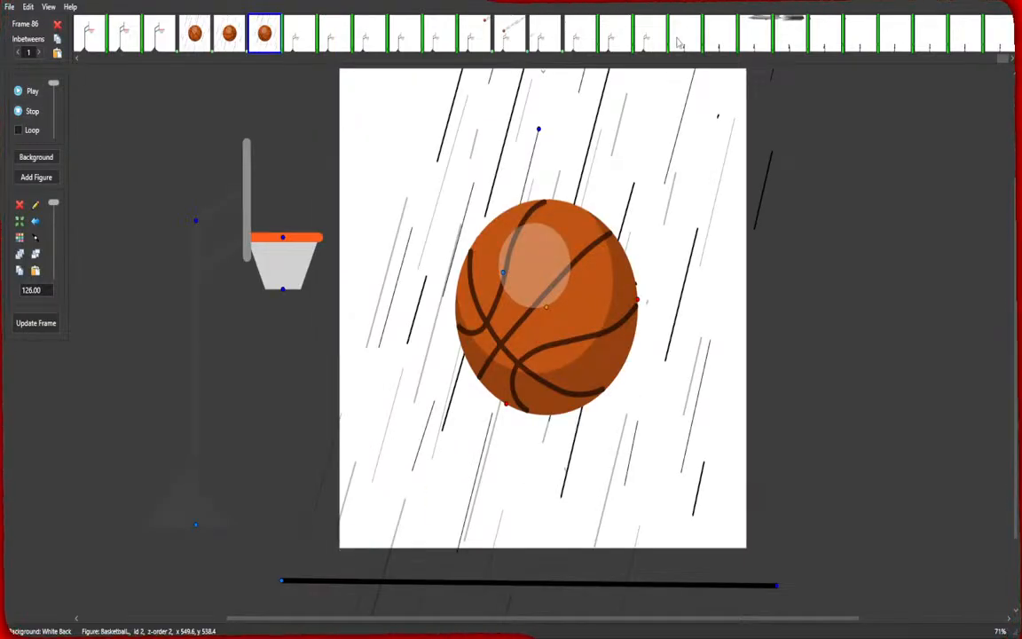
Move the basketball down below the canvas in frames 103 and 104.
left_click(823, 46)
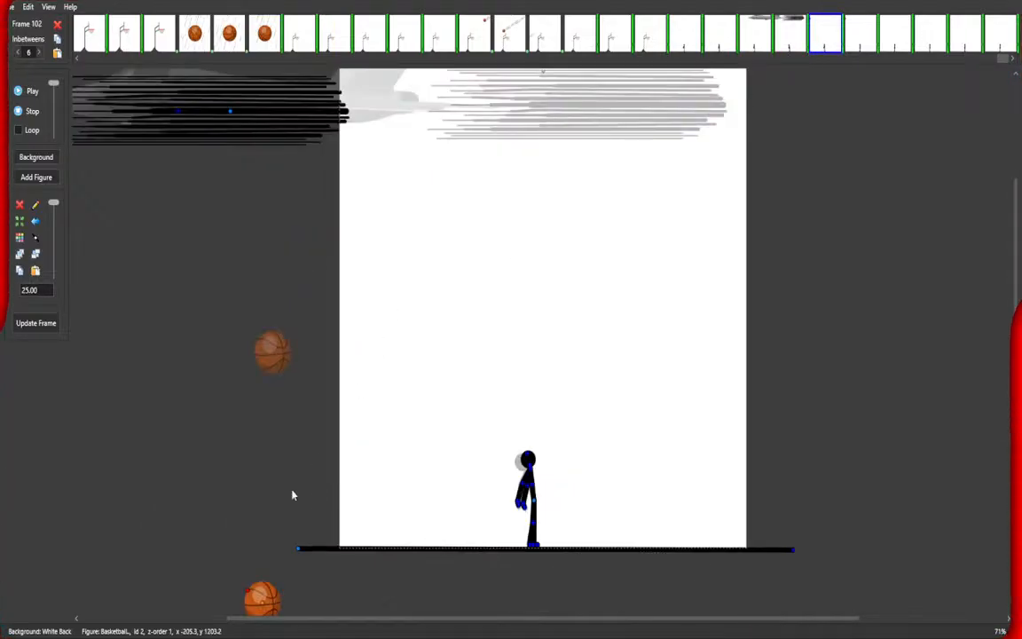
left_click(860, 39)
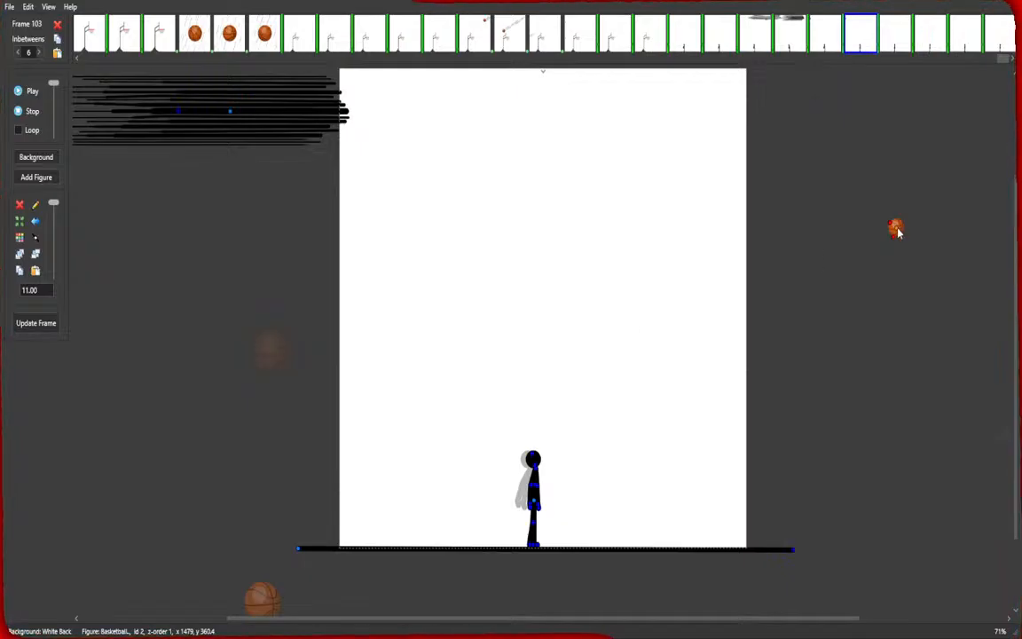
left_click_drag(896, 228, 536, 607)
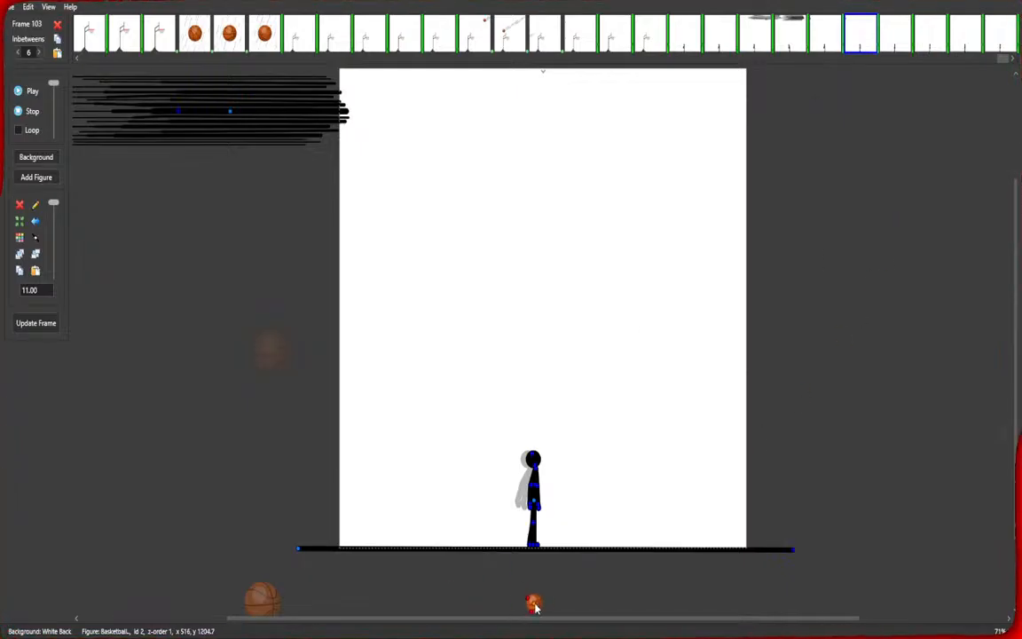
left_click(899, 50)
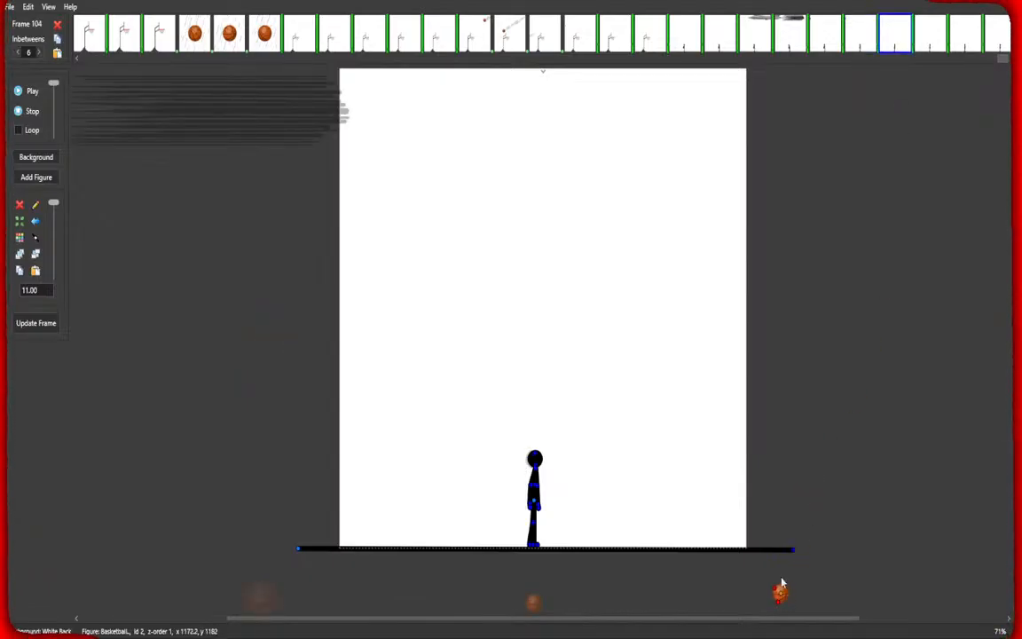
left_click(942, 62)
Play the animation from frame 81 to review the ending, then stop it.
left_click(930, 34)
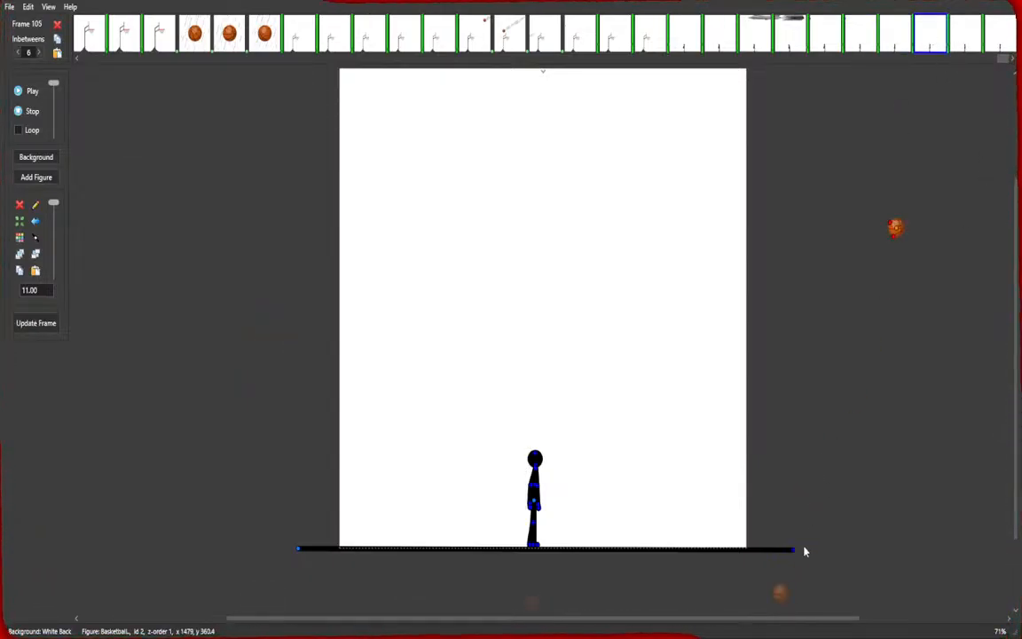
left_click(25, 97)
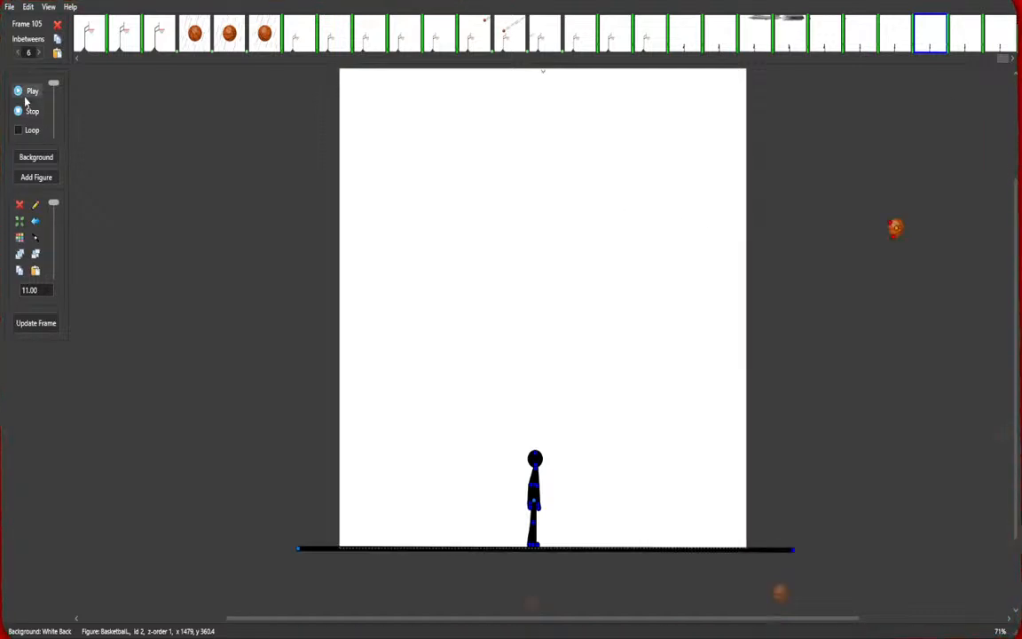
left_click(90, 36)
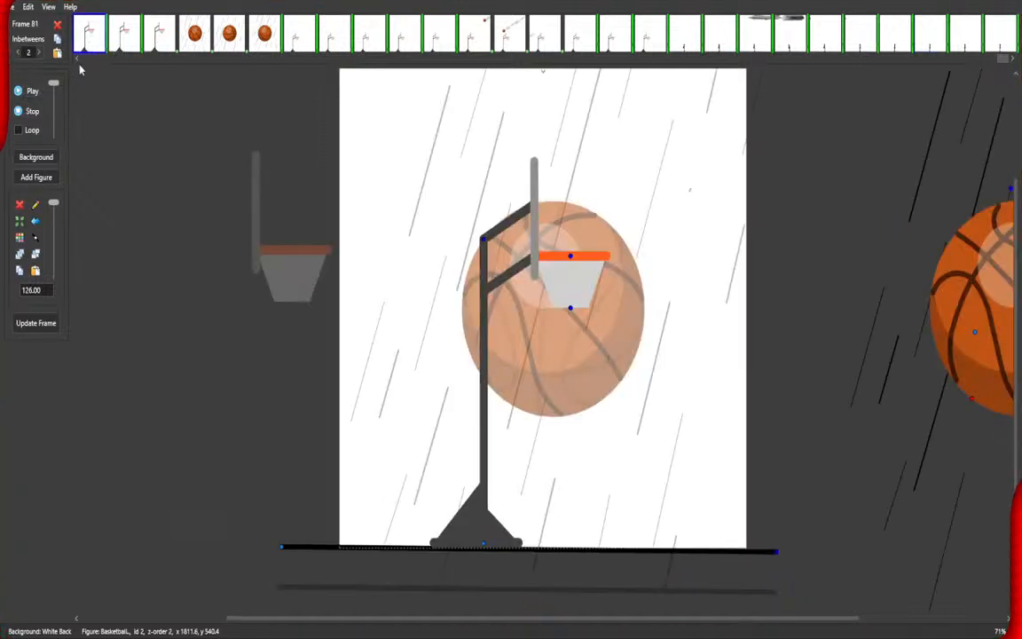
left_click(32, 91)
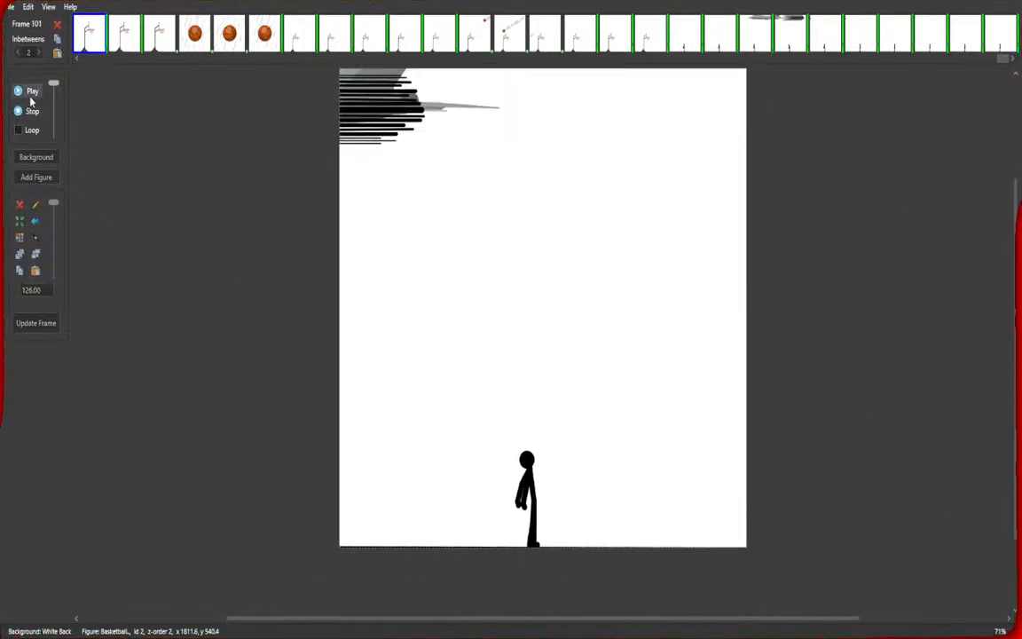
left_click(25, 112)
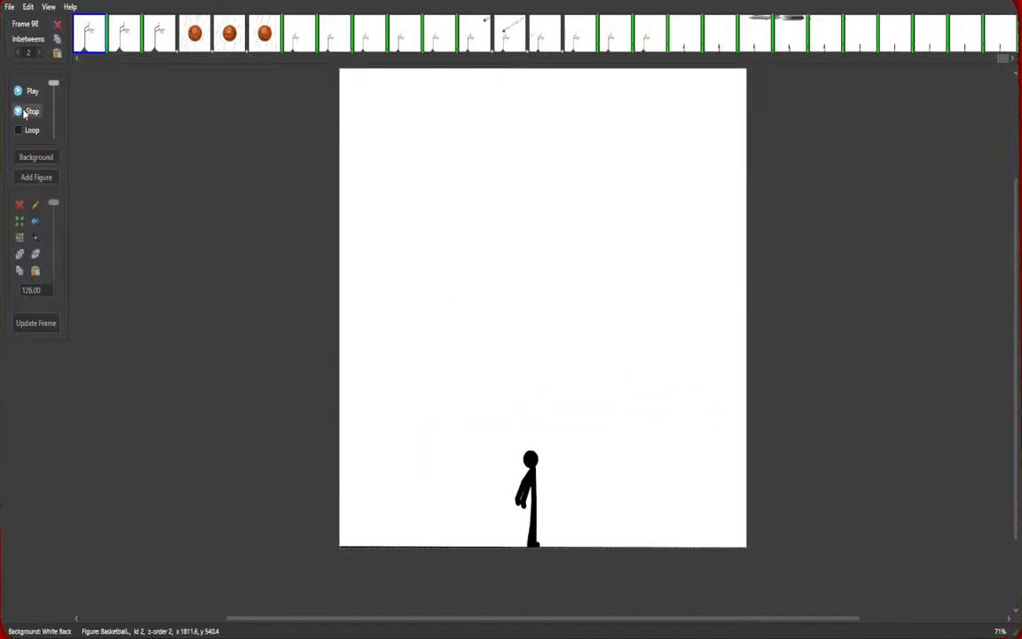
left_click(25, 112)
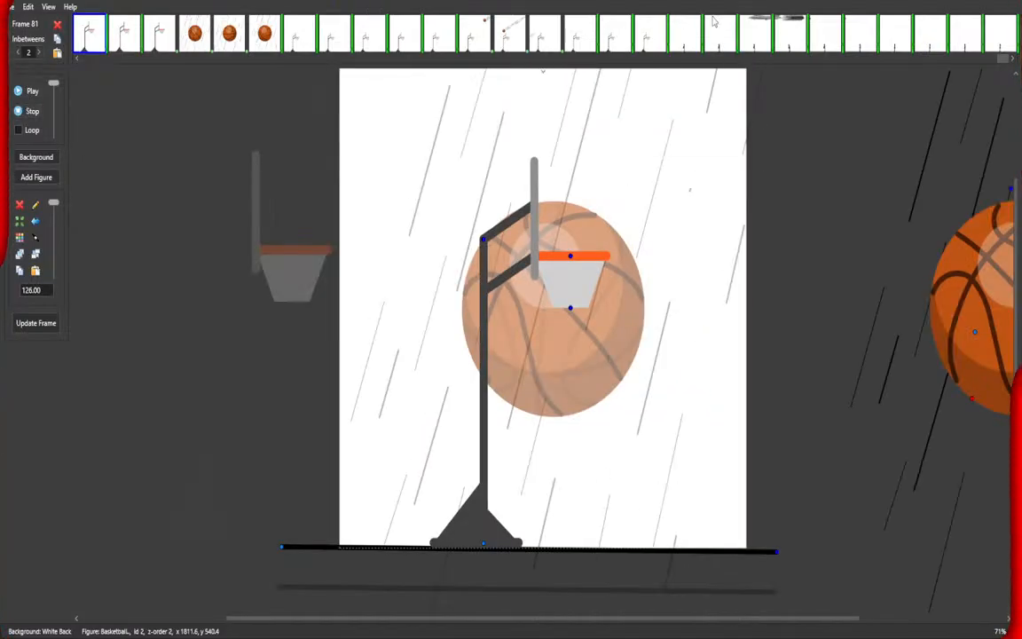
Nudge the speed lines in frame 101 slightly up and to the right.
left_click(794, 32)
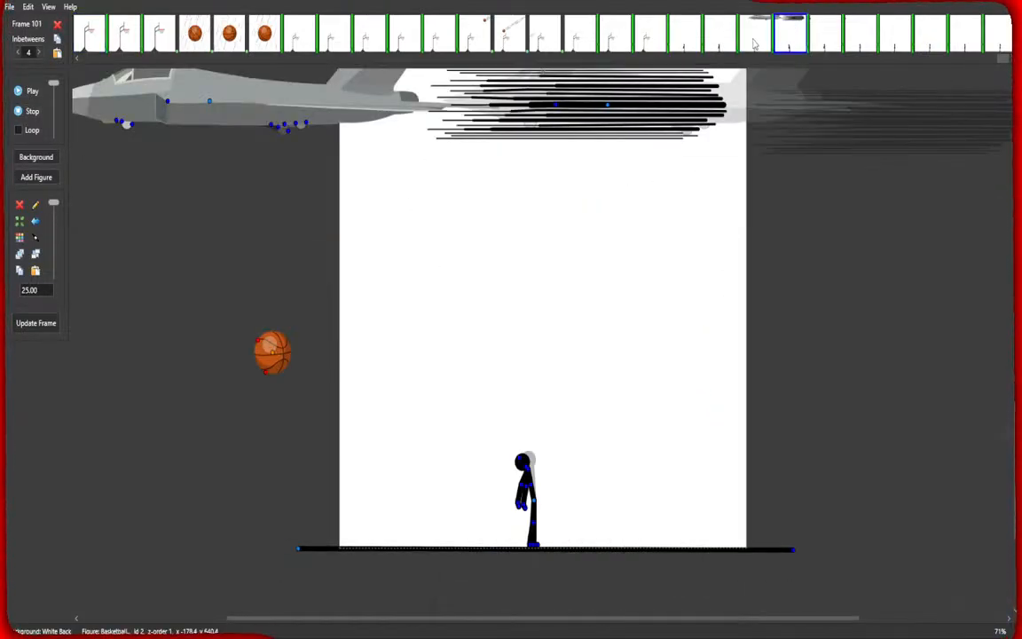
left_click(609, 107)
mouse_move(608, 107)
left_mouse_down()
mouse_move(628, 92)
mouse_move(623, 98)
left_mouse_up()
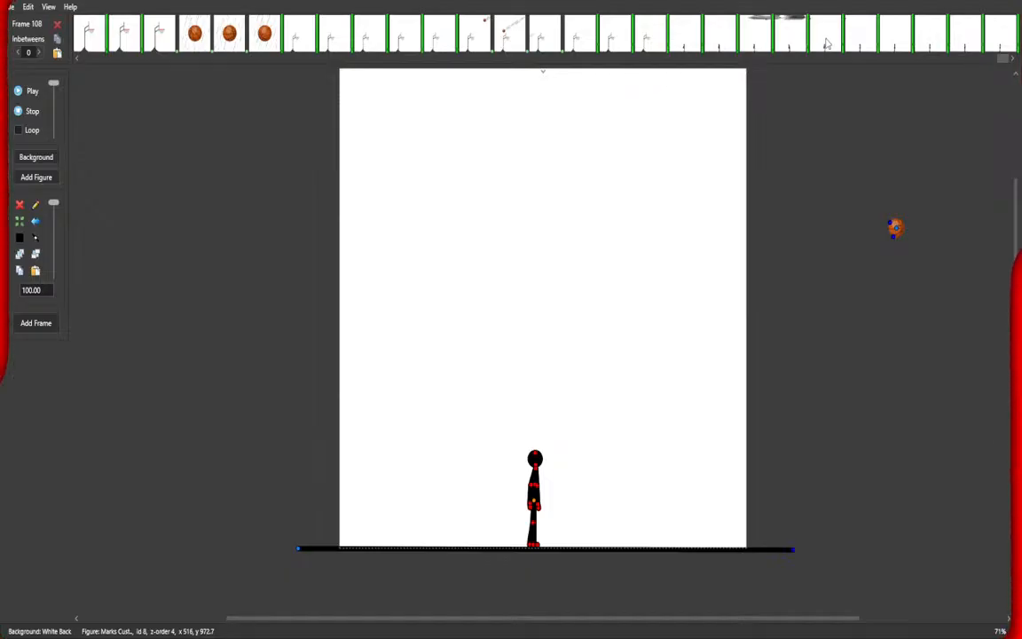
Delete the speed lines figure from frame 102 and update the frame.
left_click(821, 37)
left_click(232, 113)
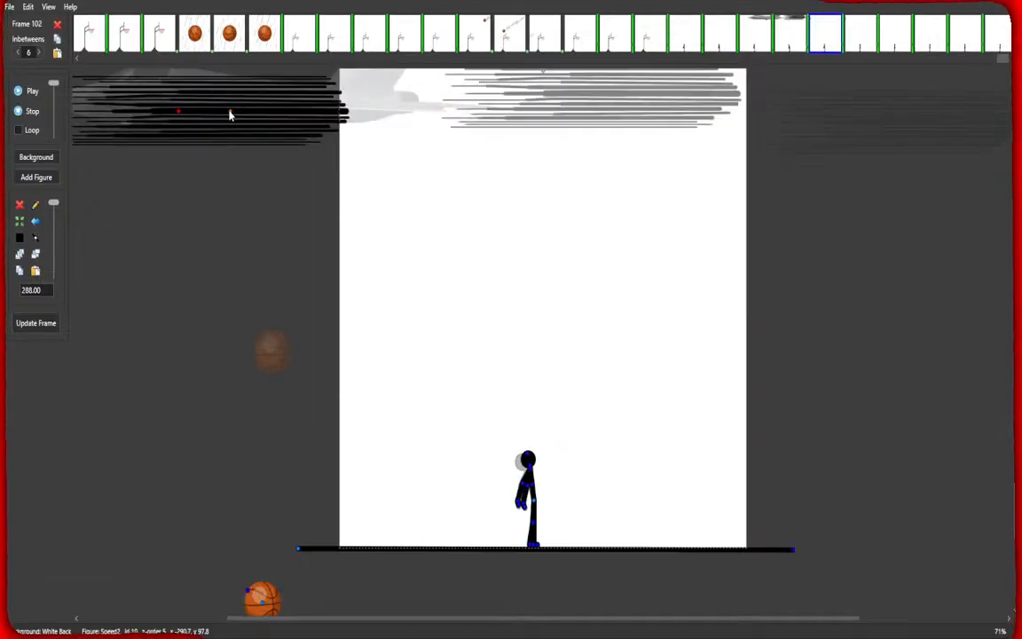
left_click(19, 205)
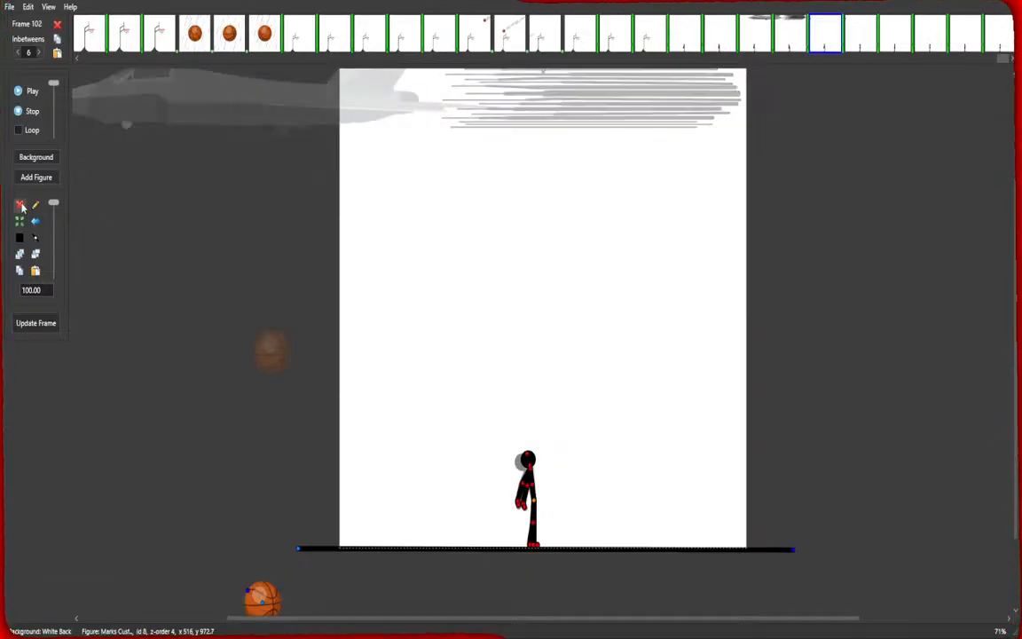
left_click(35, 323)
Delete the speed lines from frame 103, undoing an accidental deletion of the stick figure, and update the frame.
left_click(857, 39)
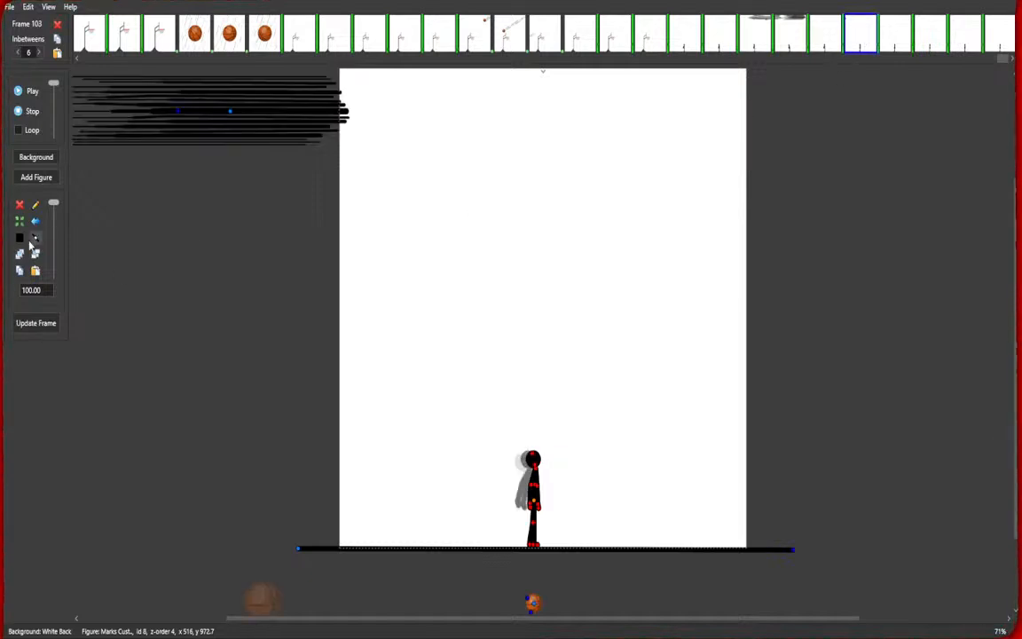
left_click(19, 206)
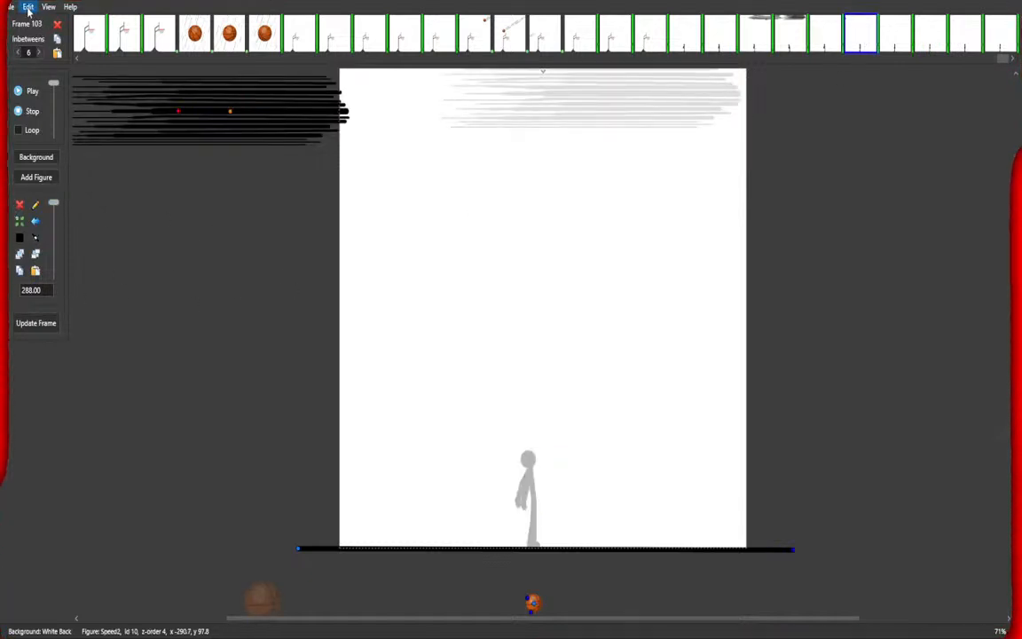
key("ctrl+z")
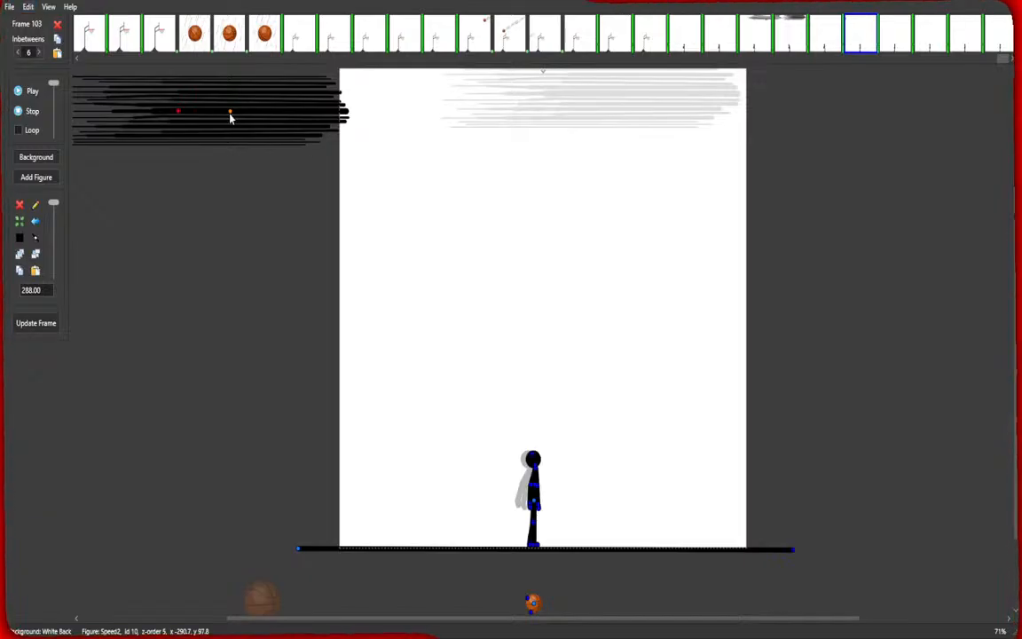
left_click(19, 206)
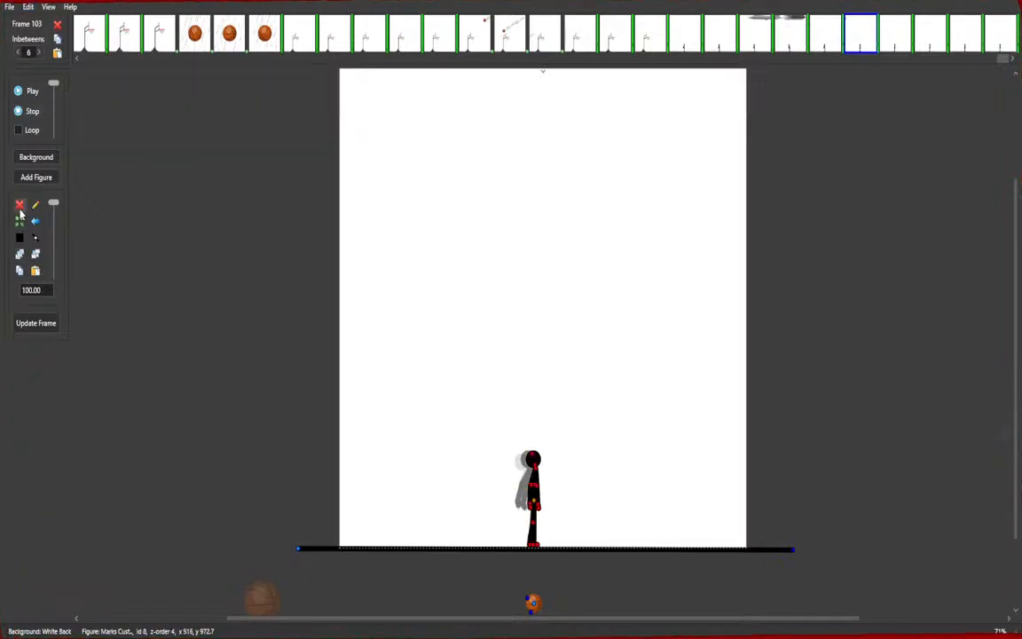
left_click(52, 323)
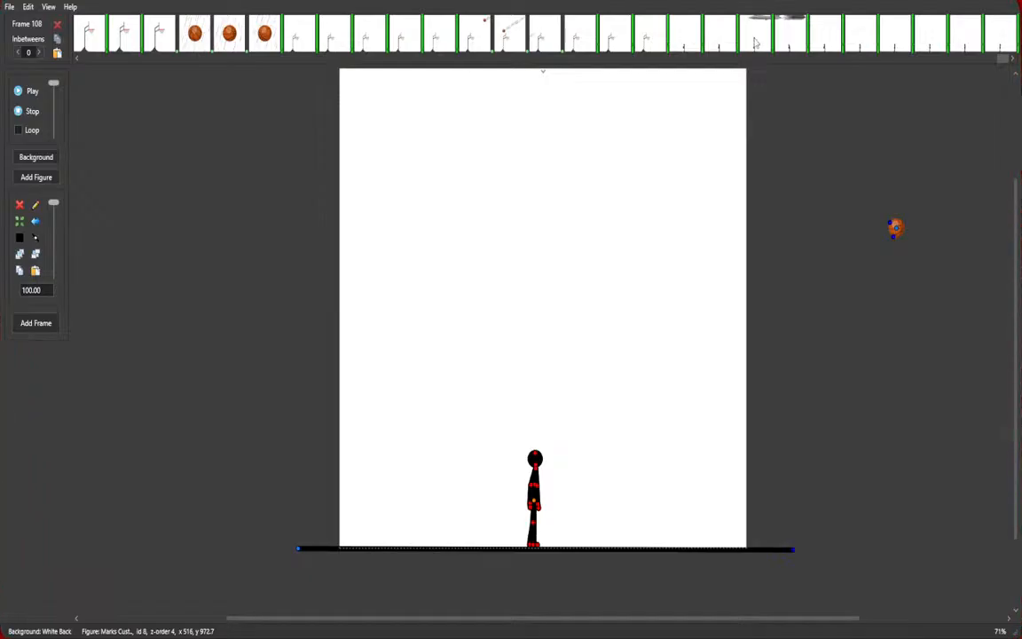
Browse the final frames, then play the animation from frame 87 to review the ending and stop it.
left_click(756, 41)
left_click(781, 46)
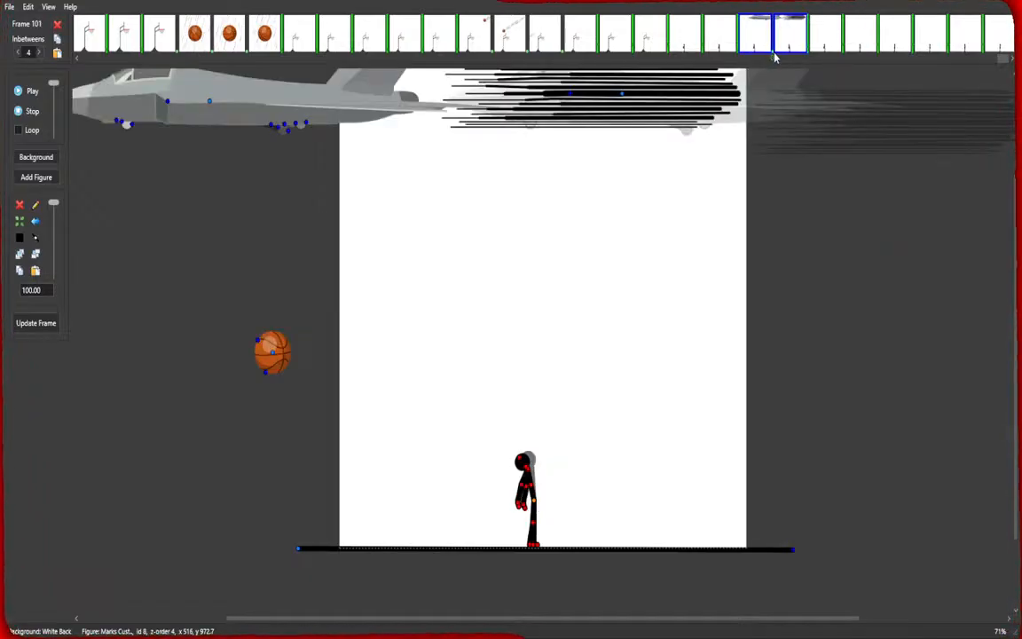
left_click(775, 55)
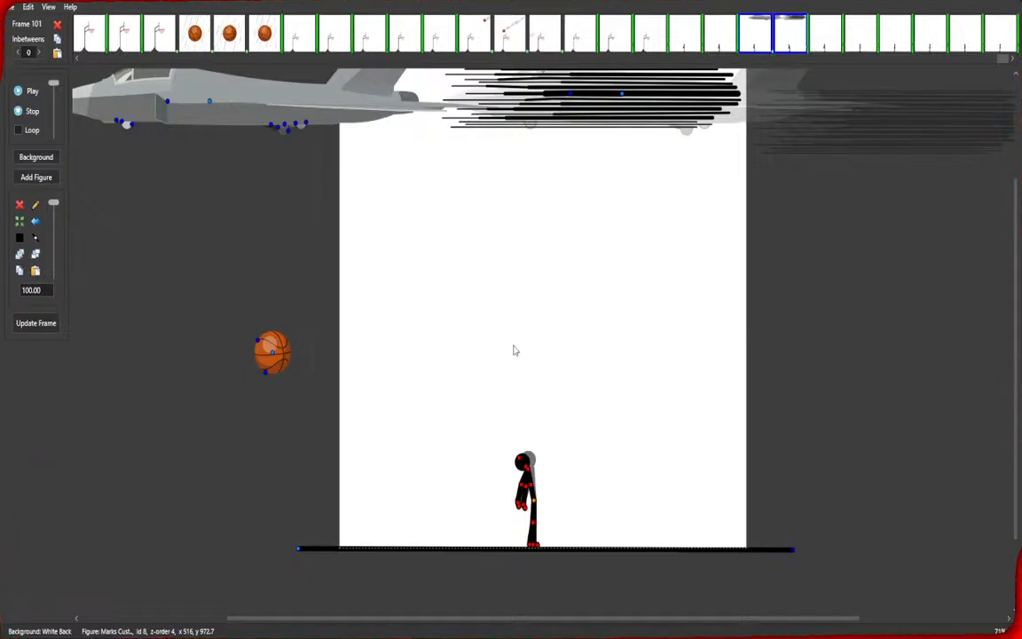
left_click(304, 42)
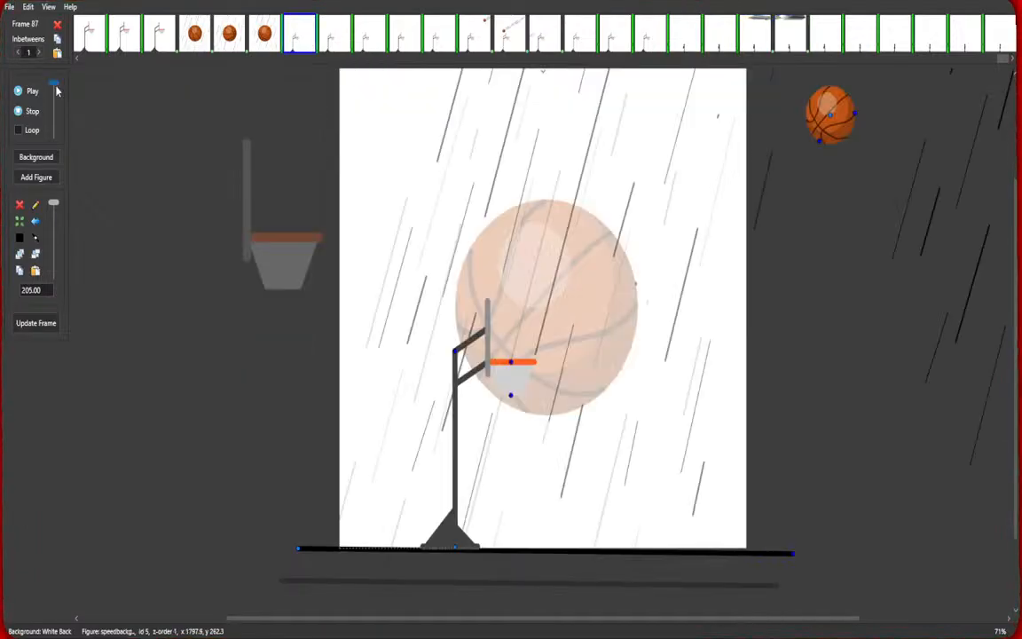
left_click(18, 91)
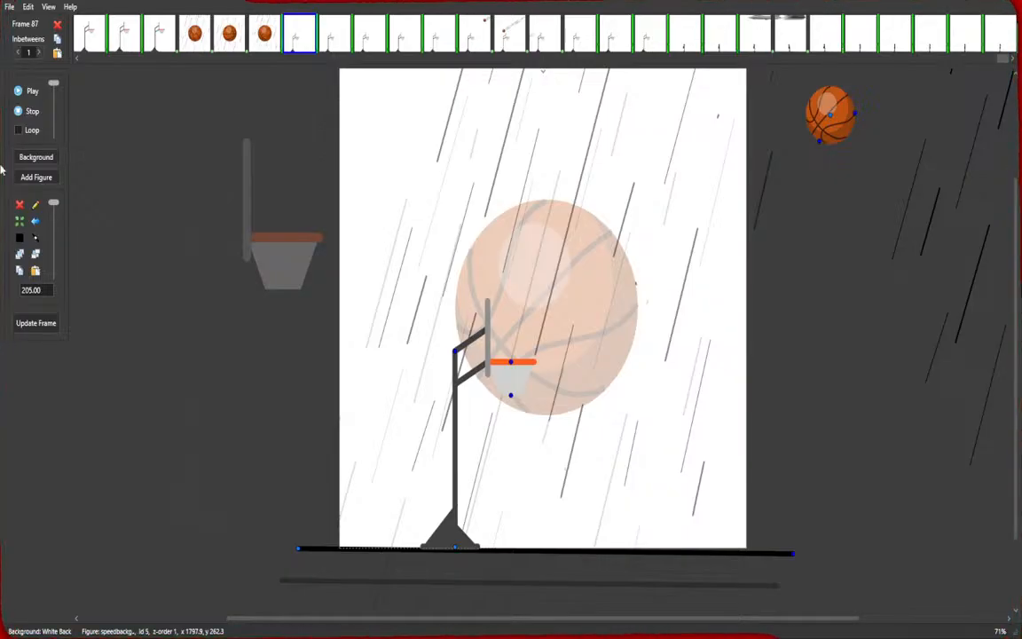
left_click(24, 133)
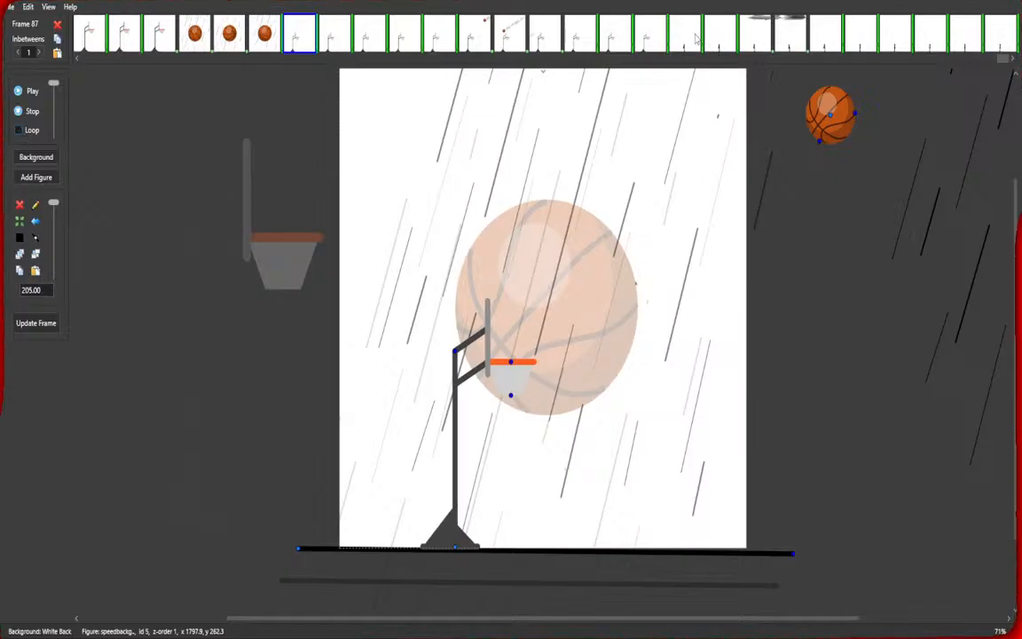
left_click(643, 37)
left_click(23, 93)
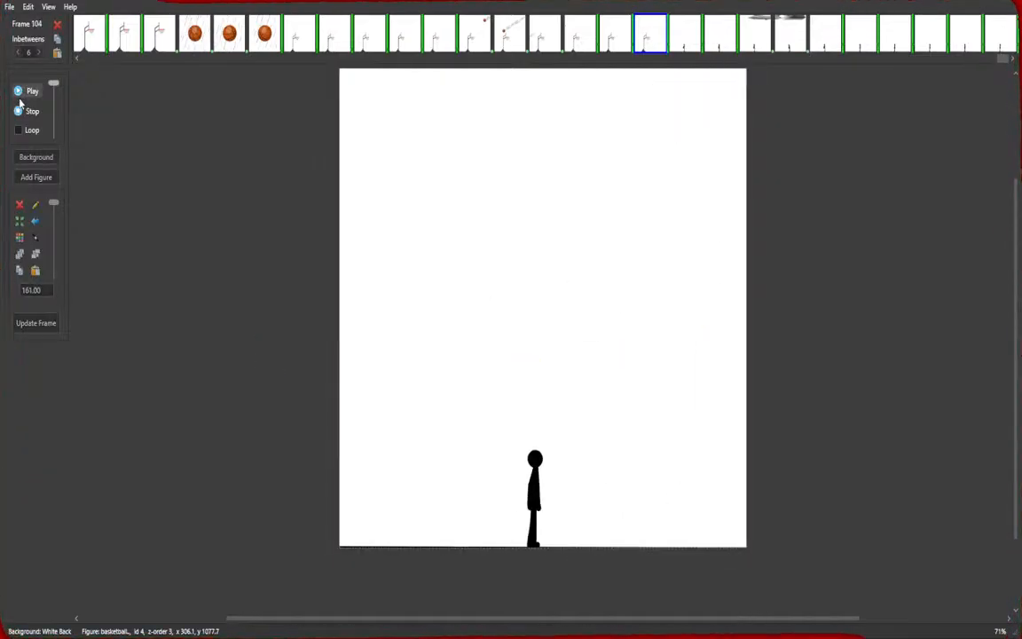
left_click(18, 112)
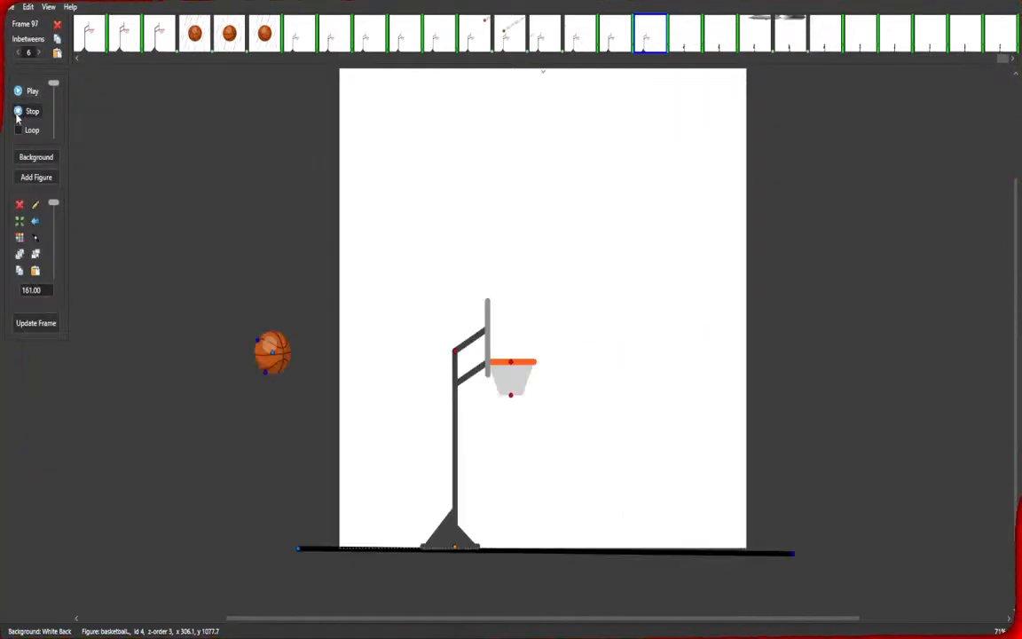
Select the last frame and add new frames to extend the animation to frame 110.
left_click(1010, 40)
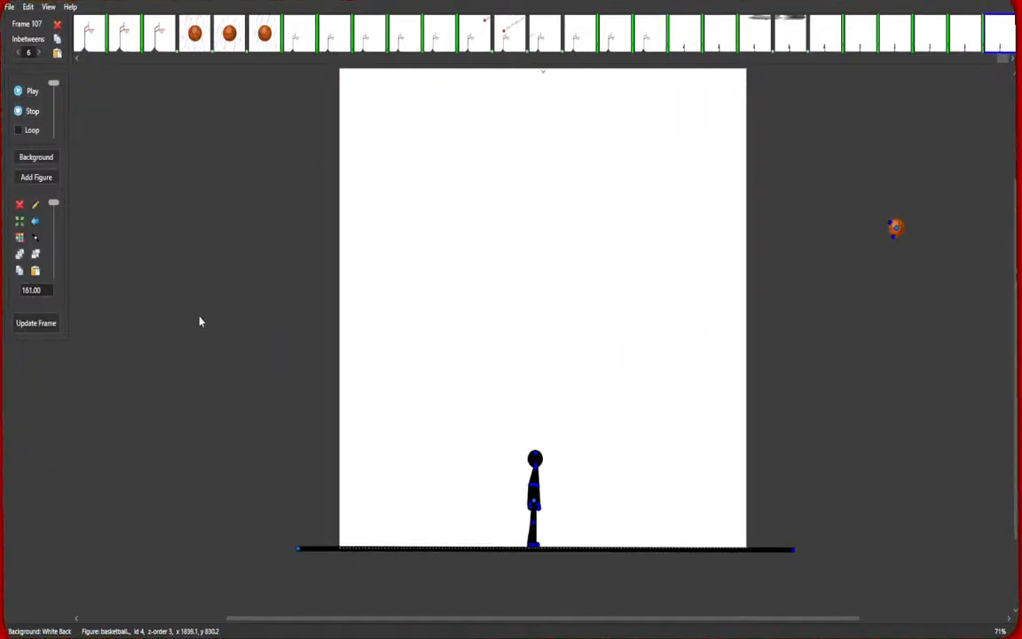
left_click(45, 324)
left_click(46, 326)
left_click(47, 326)
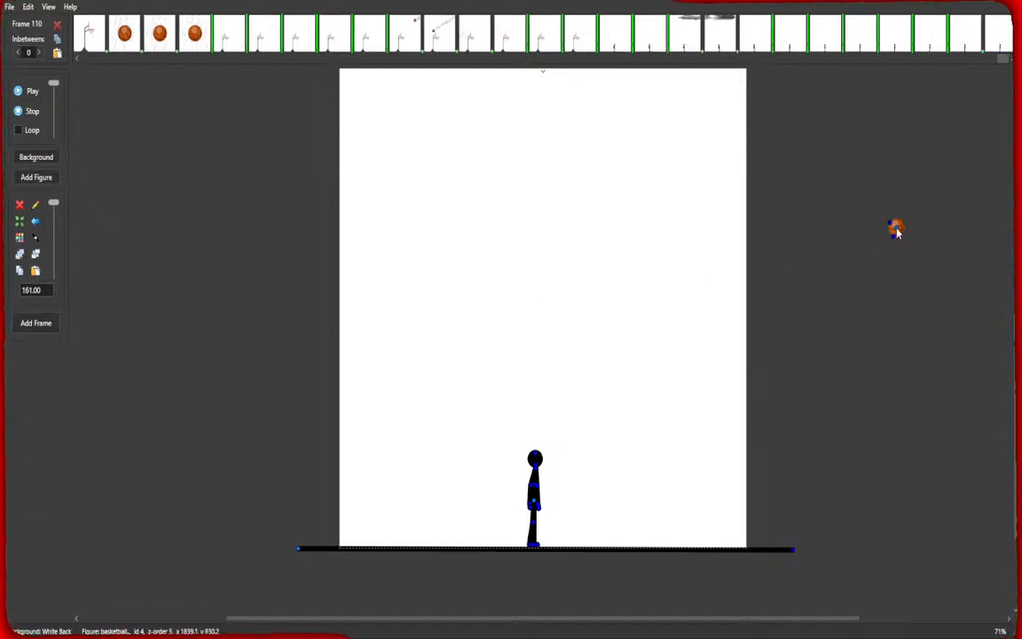
In frame 110, move the basketball onto the stage's right side and place a speed lines figure behind it.
left_click_drag(895, 232, 721, 392)
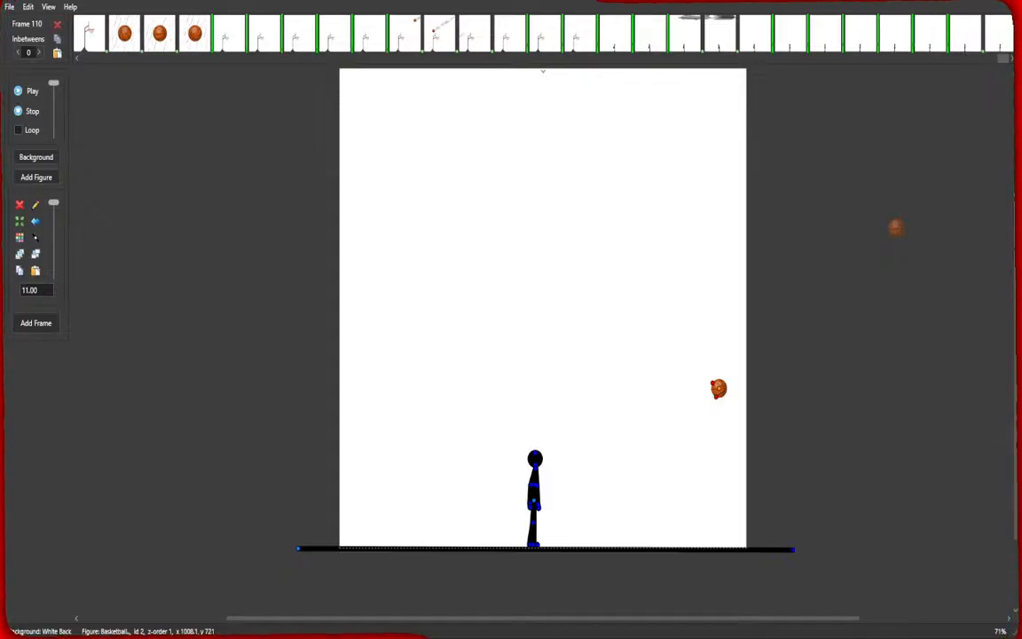
double_click(599, 343)
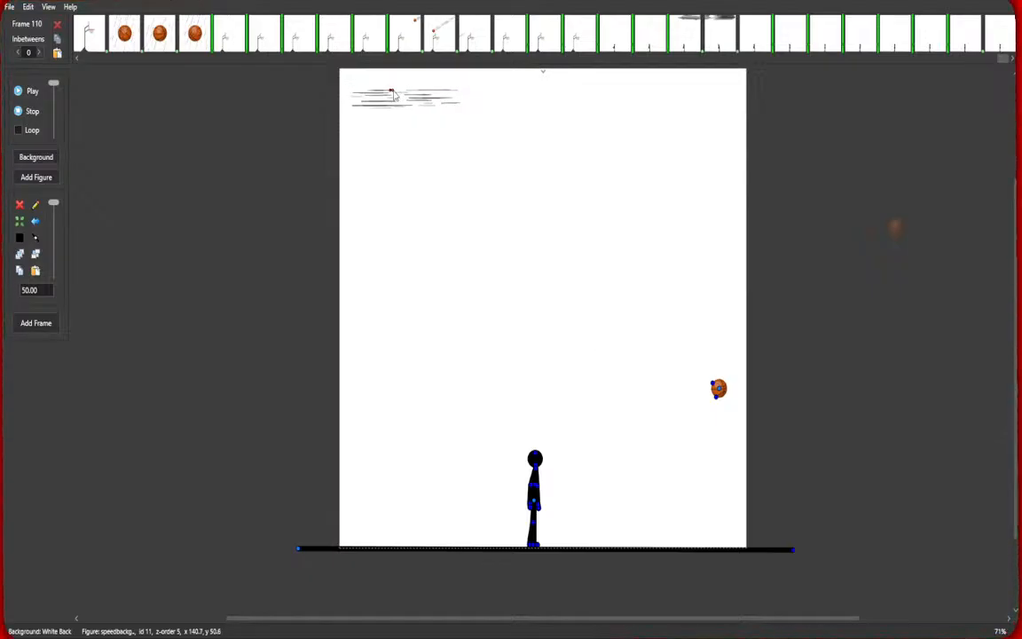
left_click_drag(390, 86, 760, 376)
Angle the speed lines diagonally up and to the right trailing the ball, then add a new frame.
scroll(719, 451, "up", 3)
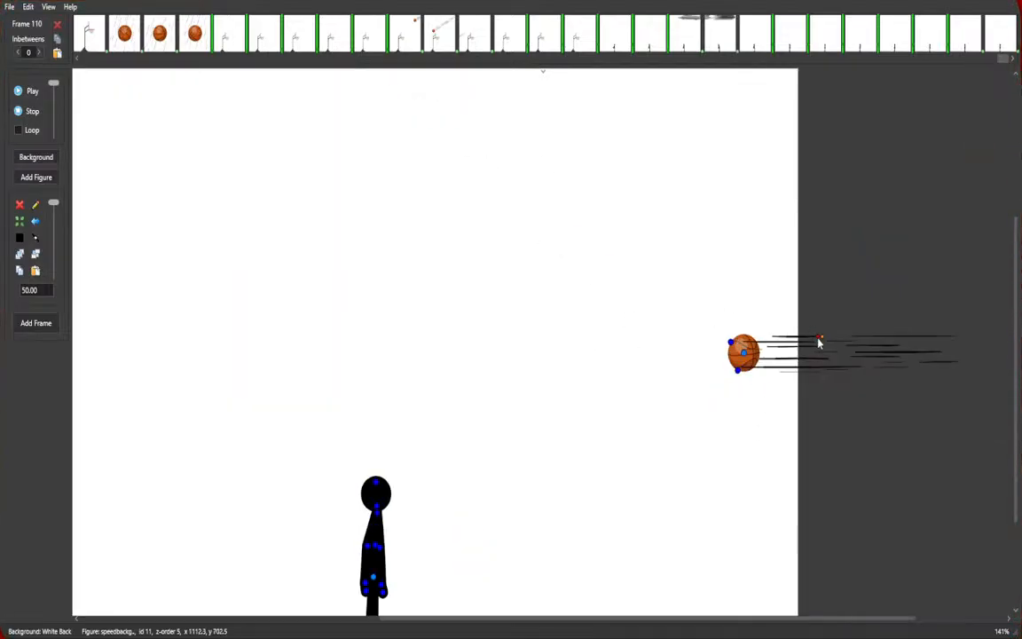
left_click_drag(820, 343, 825, 284)
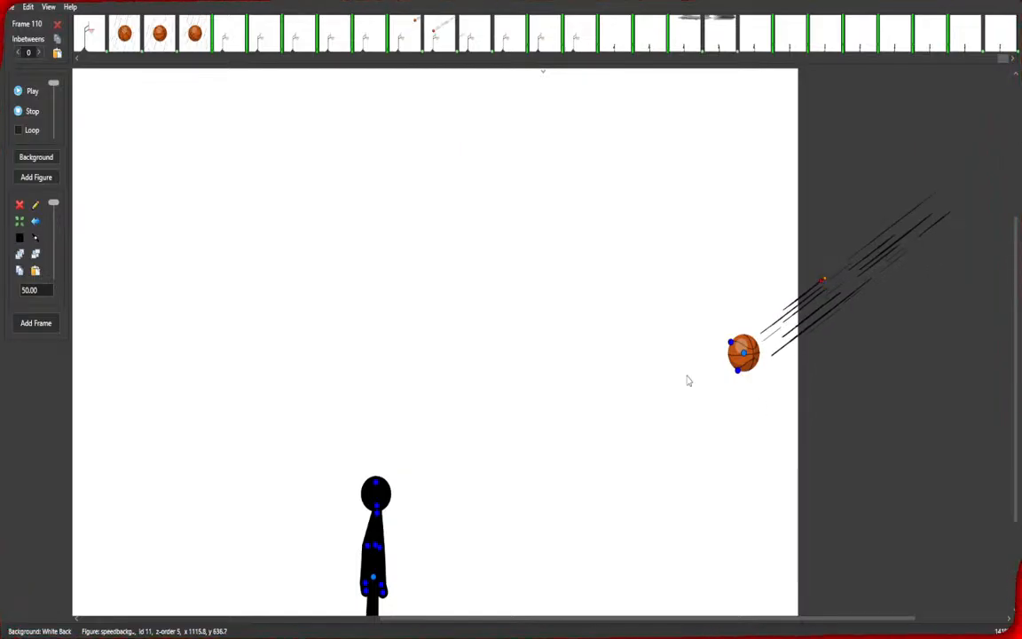
scroll(635, 433, "down", 2)
left_click_drag(636, 433, 637, 388)
left_click_drag(743, 331, 753, 299)
left_click_drag(796, 270, 804, 247)
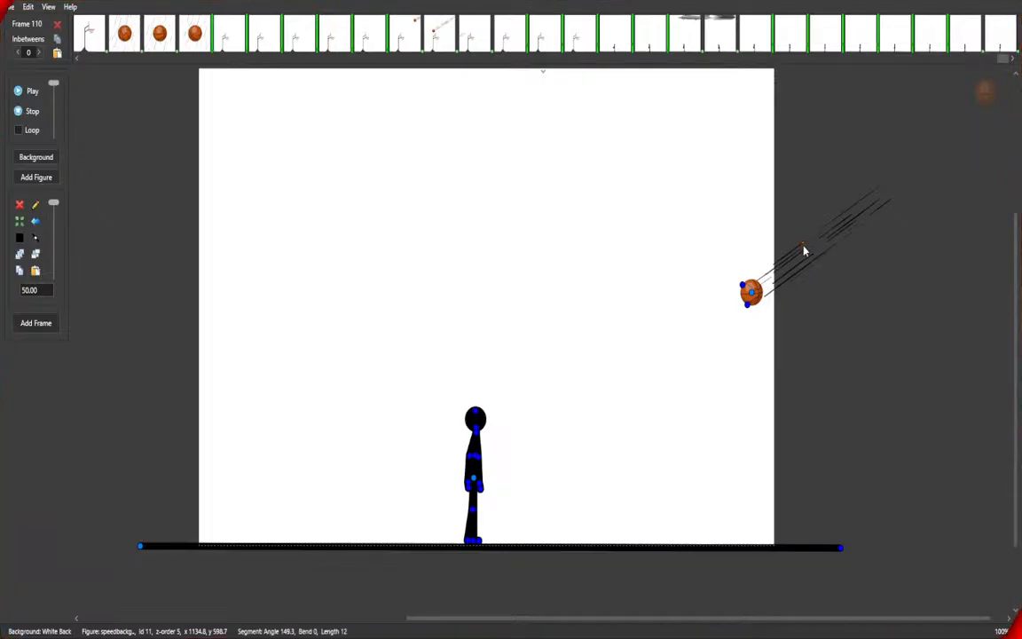
left_click_drag(805, 246, 803, 251)
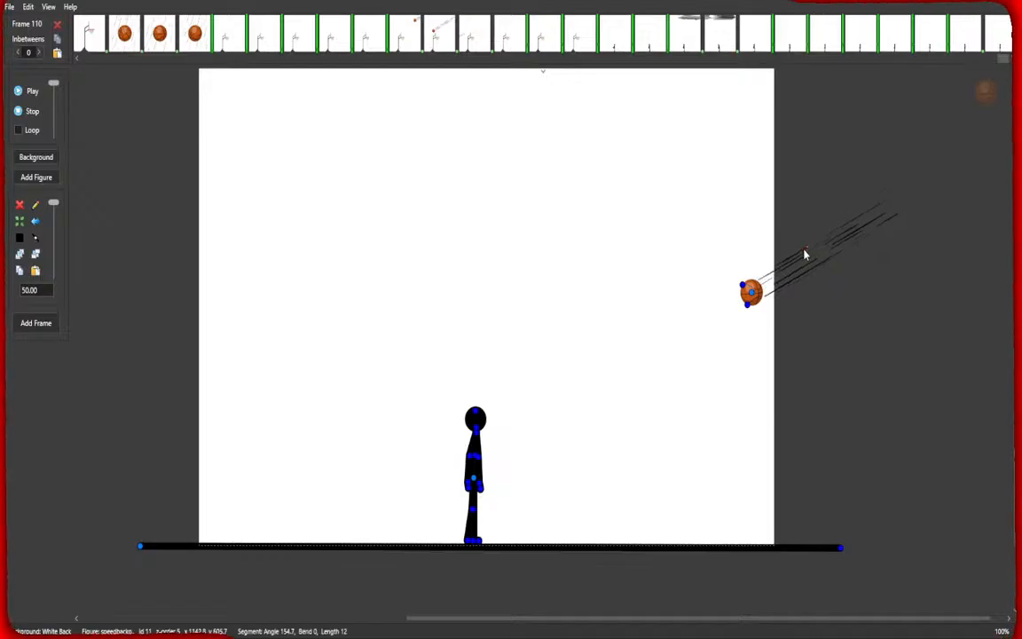
left_click(760, 302)
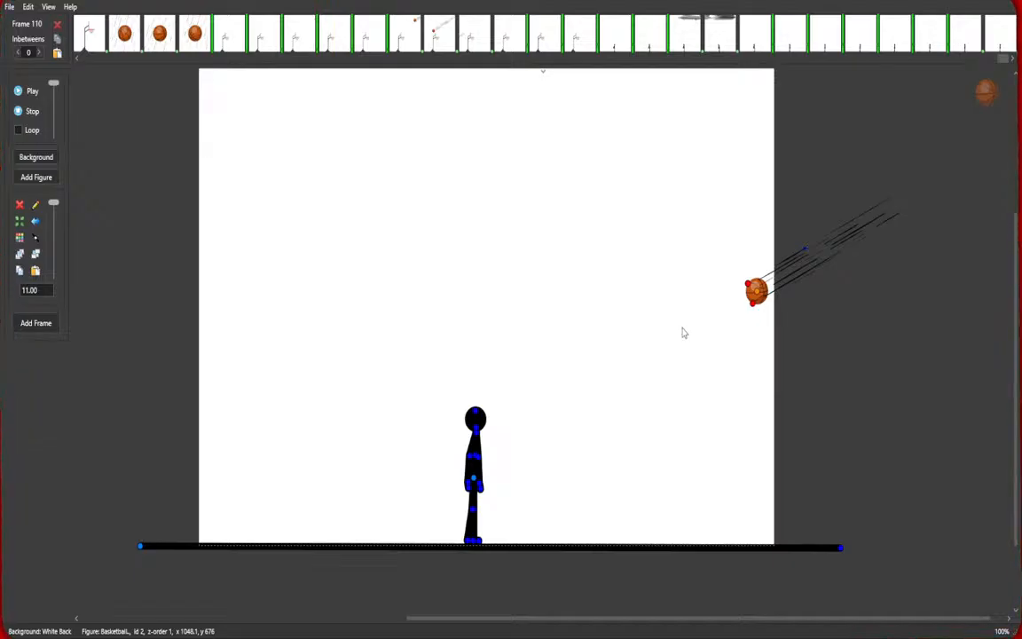
left_click(38, 325)
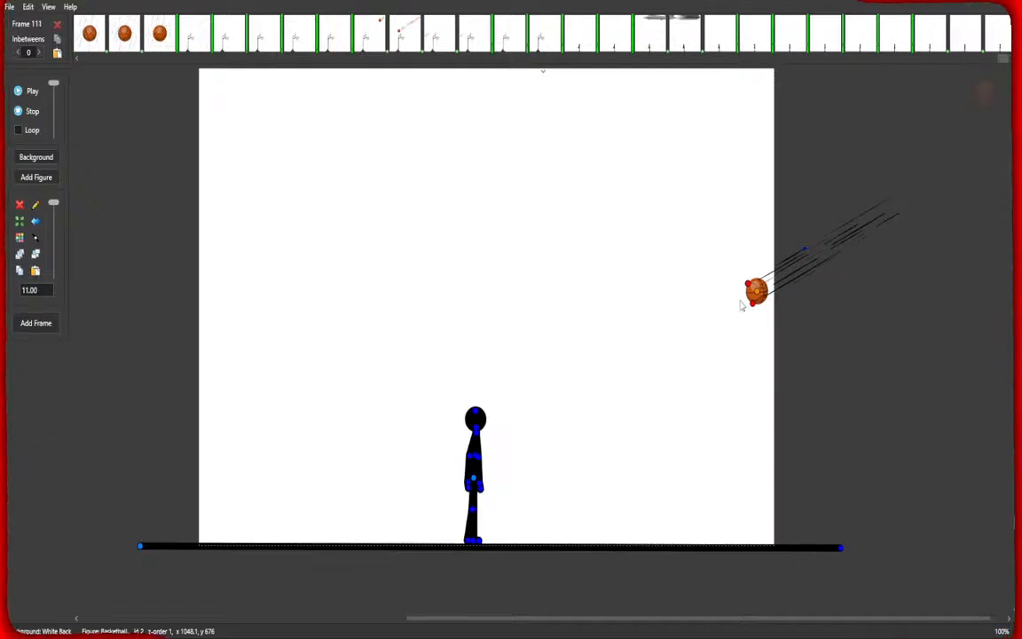
In frame 111, move the basketball against the stick figure's head and stretch the speed lines back along its diagonal path.
left_click_drag(752, 302, 499, 427)
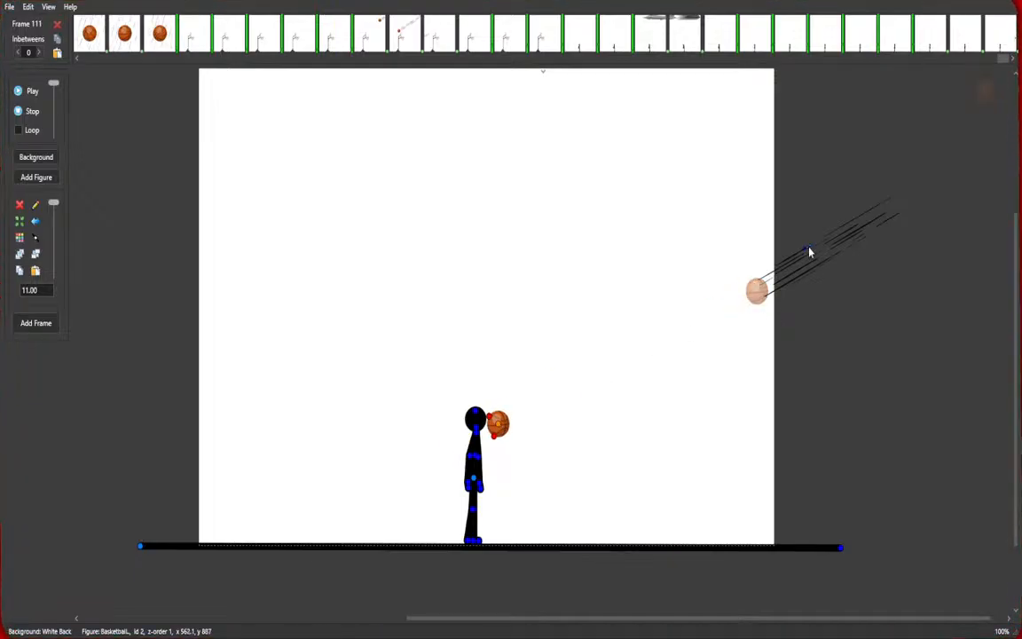
left_click_drag(809, 252, 668, 321)
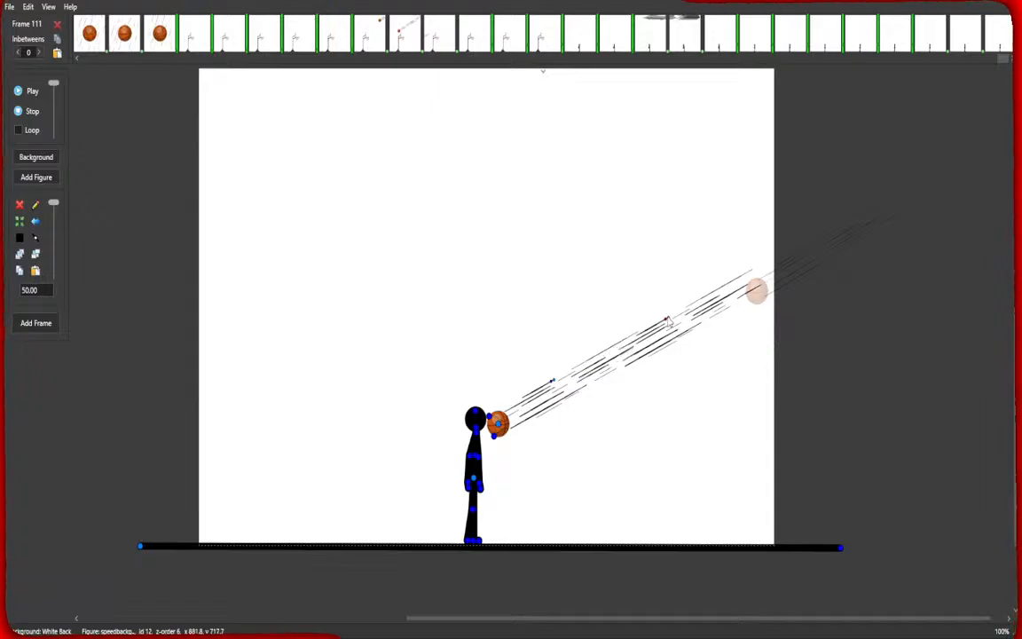
scroll(553, 439, "up", 2)
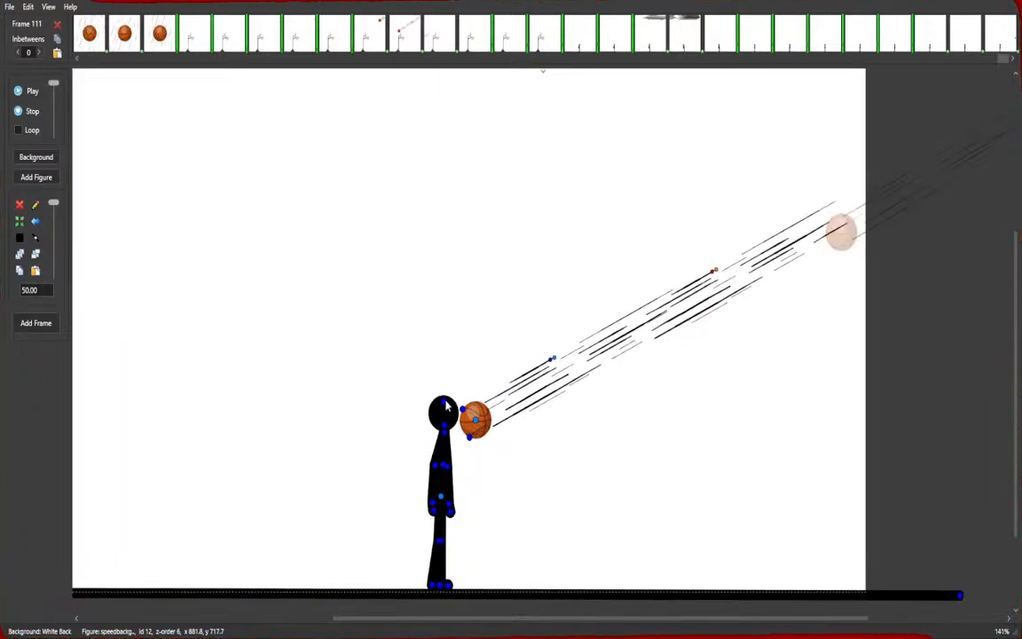
left_click(429, 405)
left_click_drag(430, 404, 463, 422)
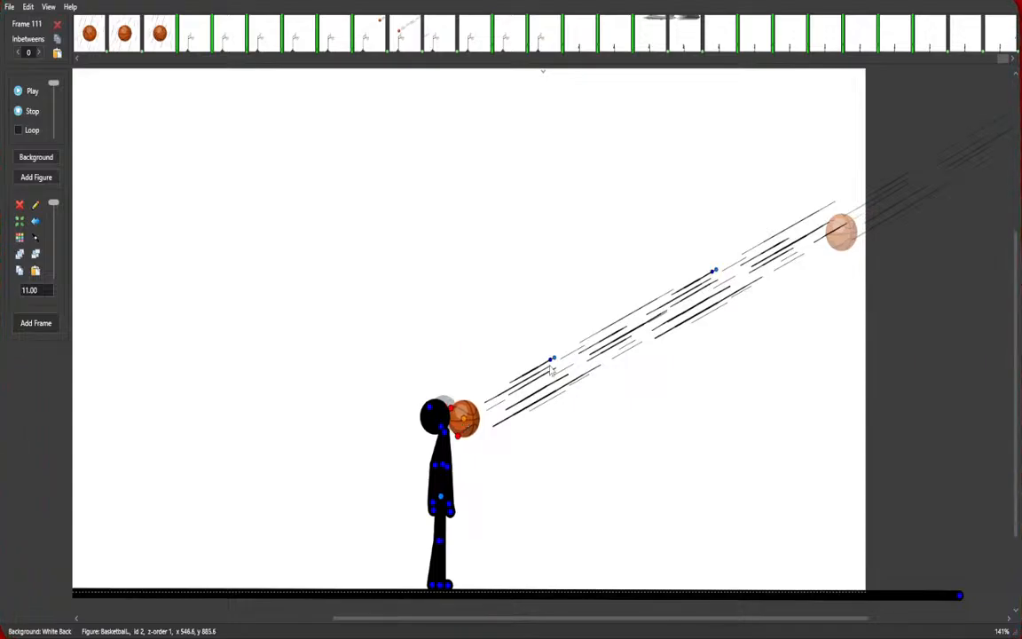
Nudge the speed lines and basketball to sit tightly against the head, then add a new frame.
left_click_drag(552, 362, 537, 357)
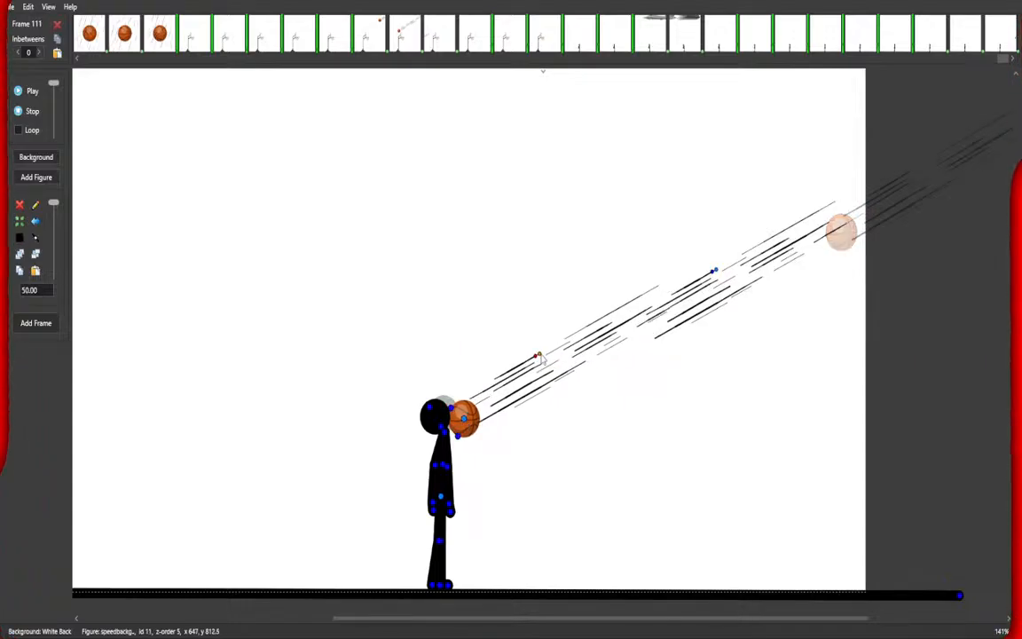
left_click_drag(714, 271, 722, 279)
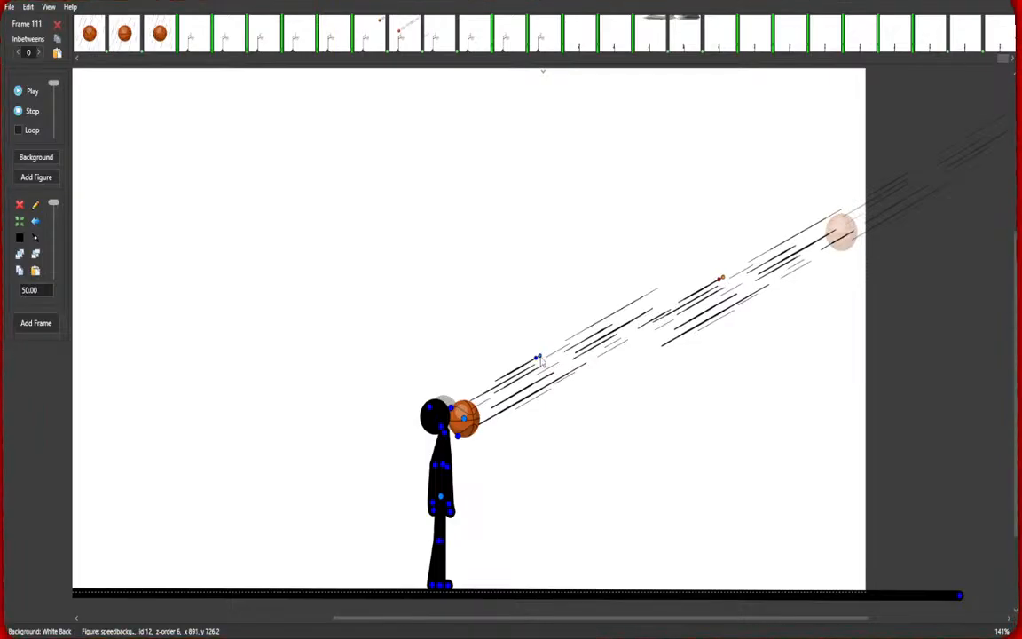
left_click_drag(540, 358, 560, 363)
left_click_drag(465, 420, 484, 423)
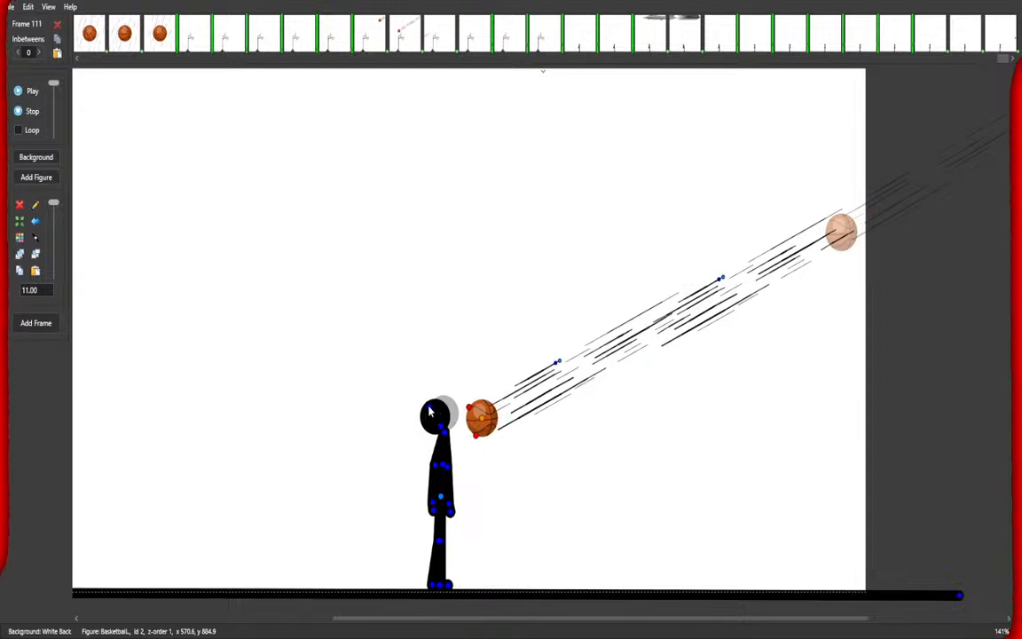
left_click(434, 413)
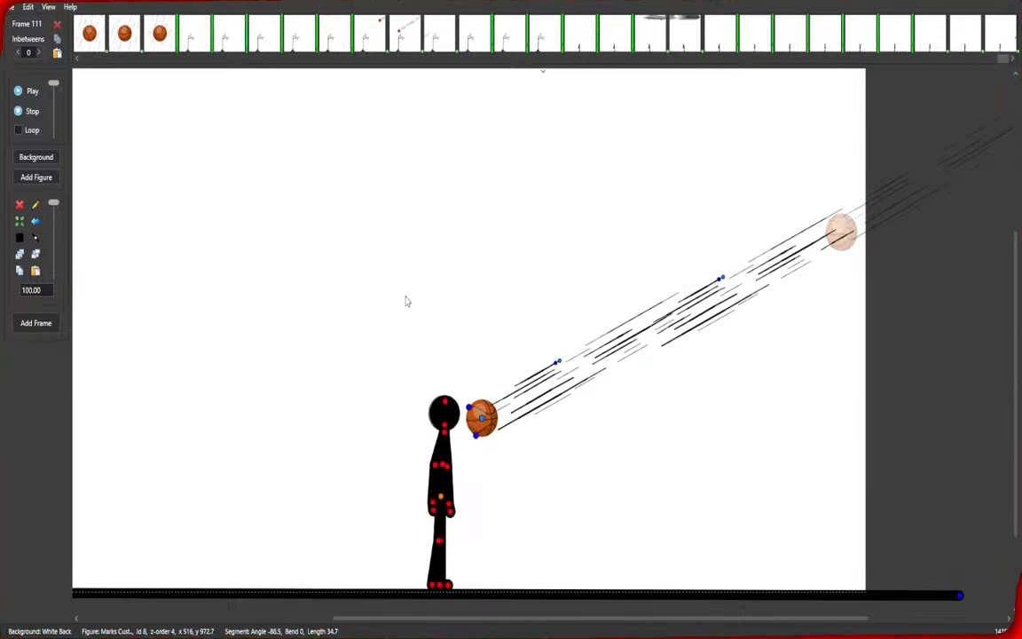
key("space")
Delete the speed lines from frame 112.
left_click(723, 278)
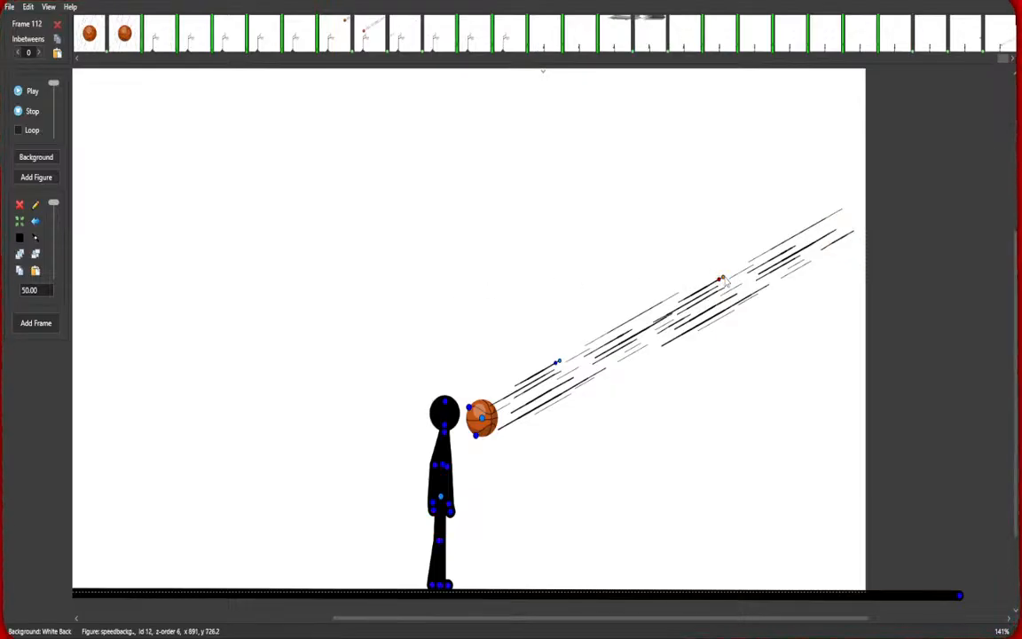
left_click(18, 205)
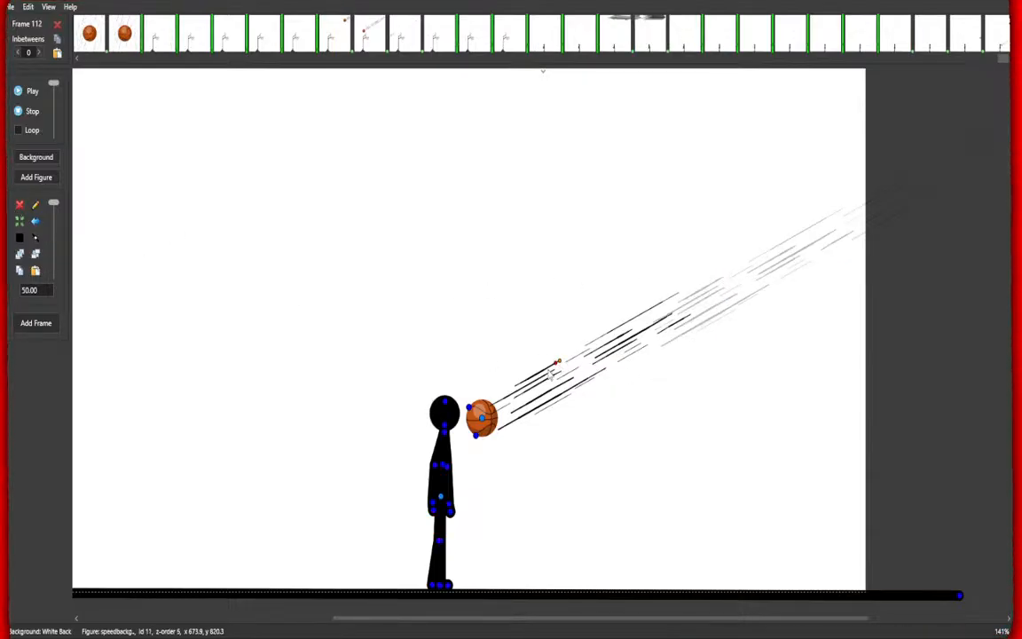
left_click(20, 205)
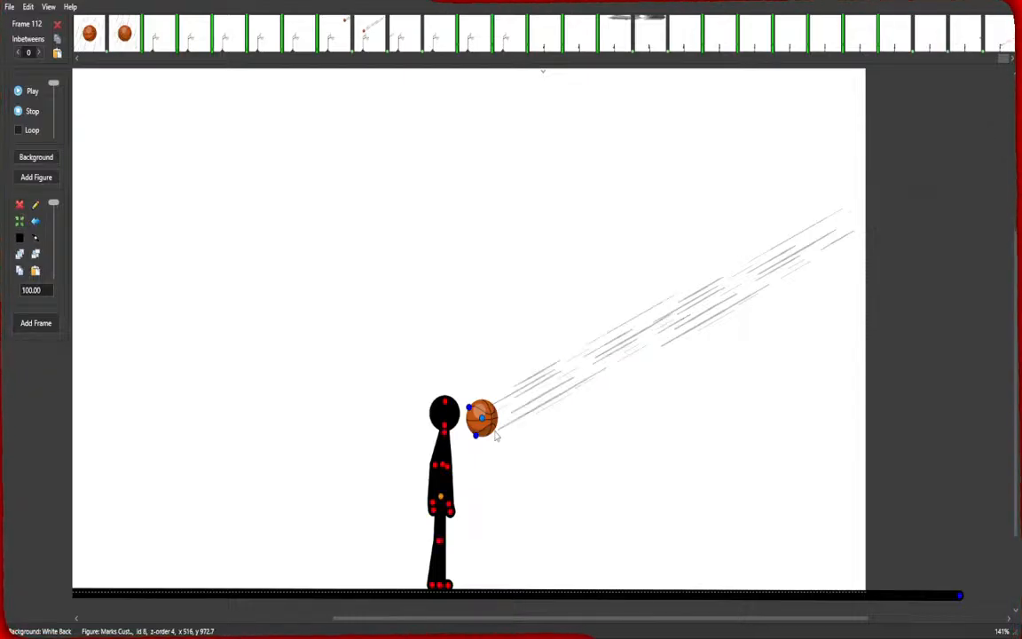
Pose the stick figure bent forward with arms flung back from the impact and move the ball onto its head.
left_click_drag(477, 435, 349, 481)
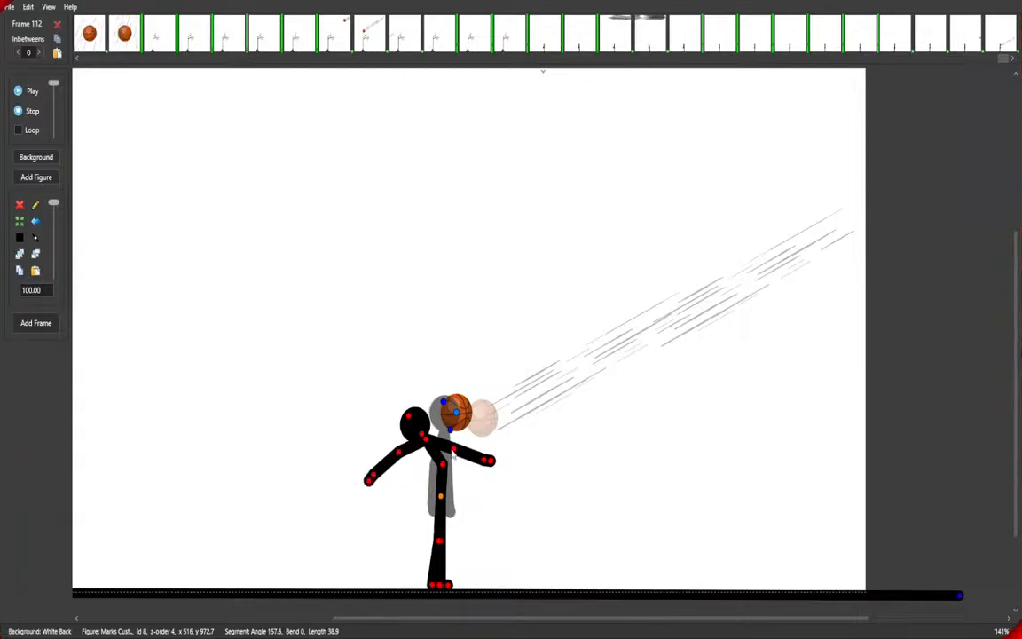
left_click_drag(453, 451, 388, 472)
left_click_drag(410, 418, 395, 442)
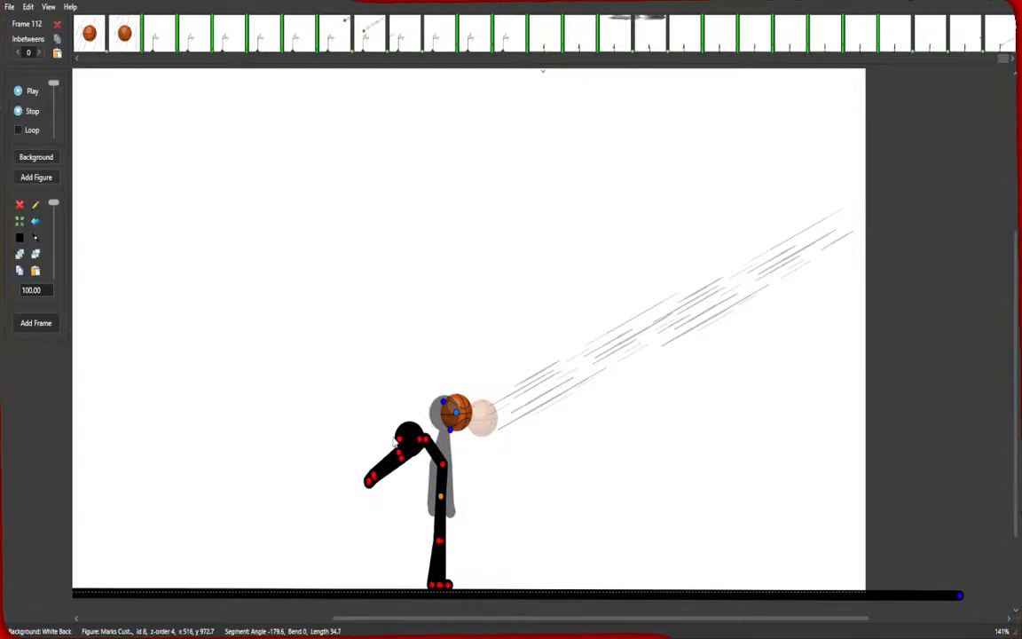
left_click_drag(457, 414, 435, 425)
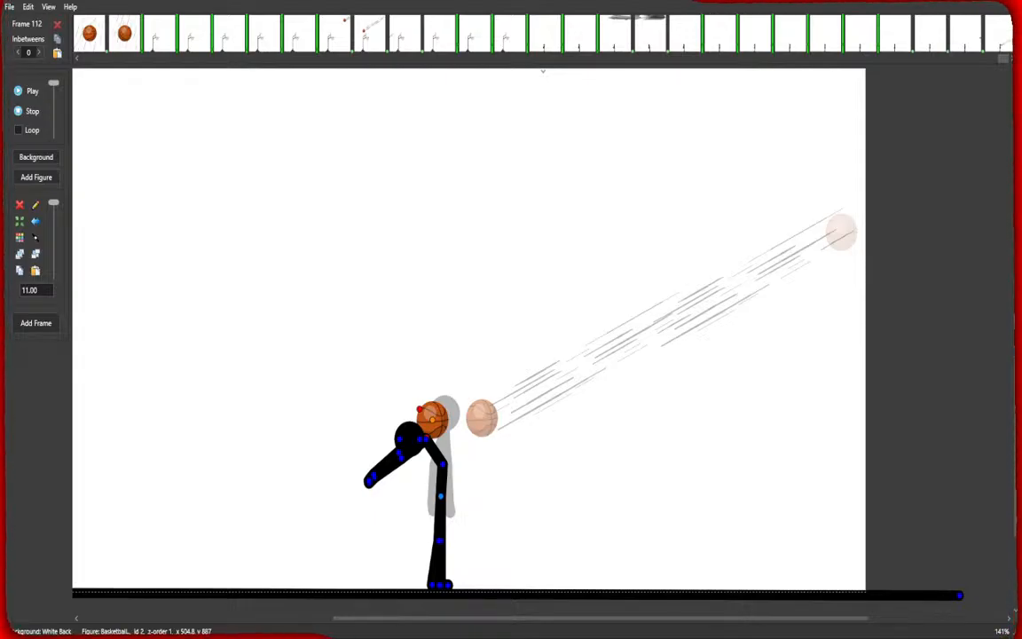
Add a blood splatter figure at the stick figure's head and scale it to 70.
double_click(477, 342)
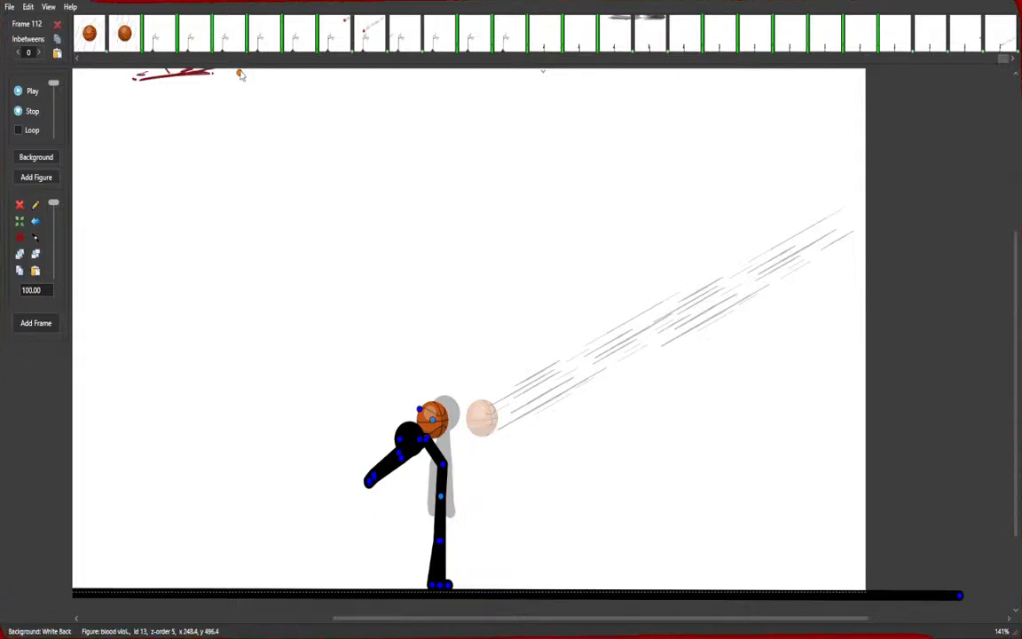
left_click_drag(239, 74, 457, 412)
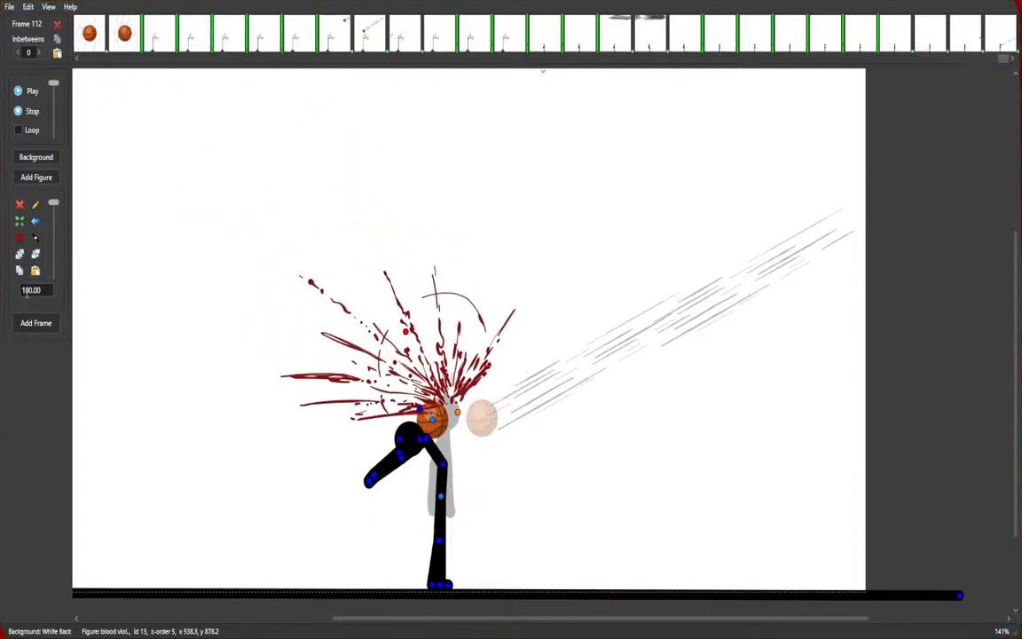
scroll(30, 289, "down", 20)
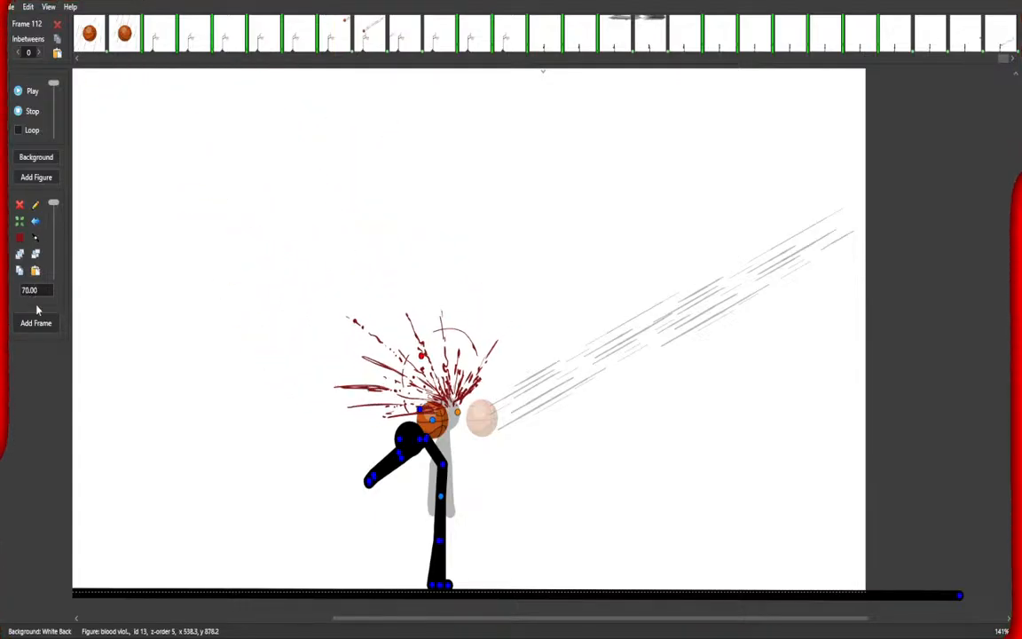
left_click(420, 410)
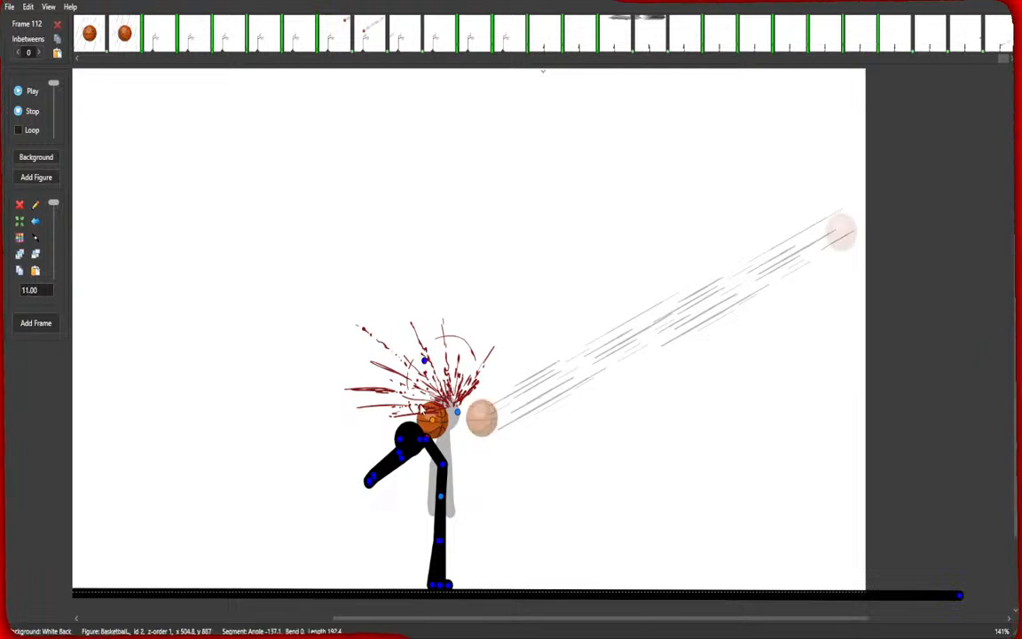
Adjust the blood splatter so it bursts tightly around the stick figure's head in frame 112.
left_click_drag(424, 361, 460, 350)
left_click_drag(457, 412, 435, 440)
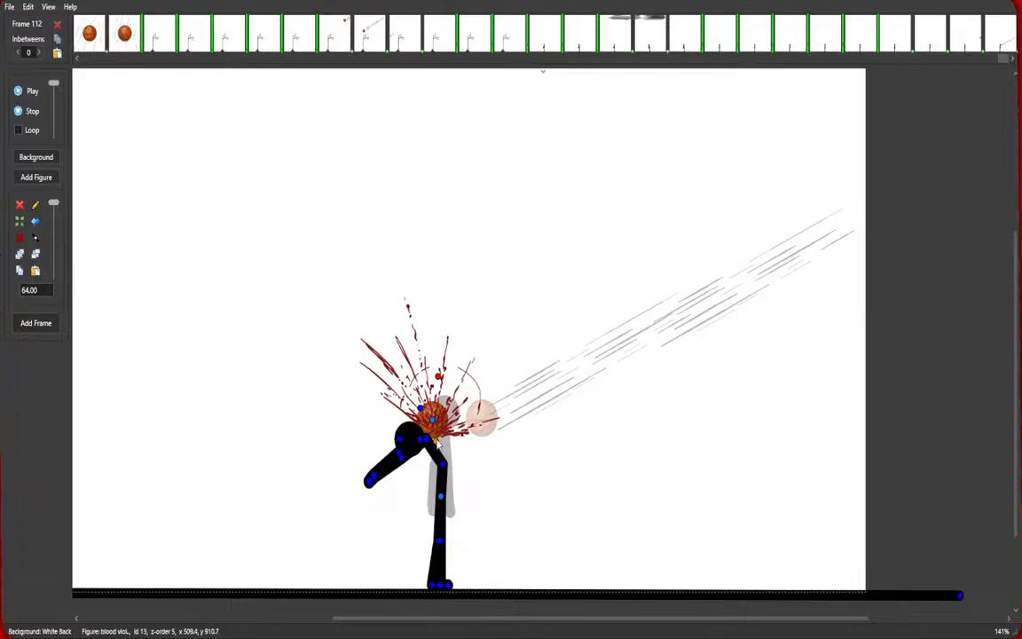
Pose the stick figure with one leg kicked back and both arms thrown out, then add a new frame.
left_click(432, 523)
left_click_drag(439, 537, 502, 488)
left_click_drag(443, 464, 469, 530)
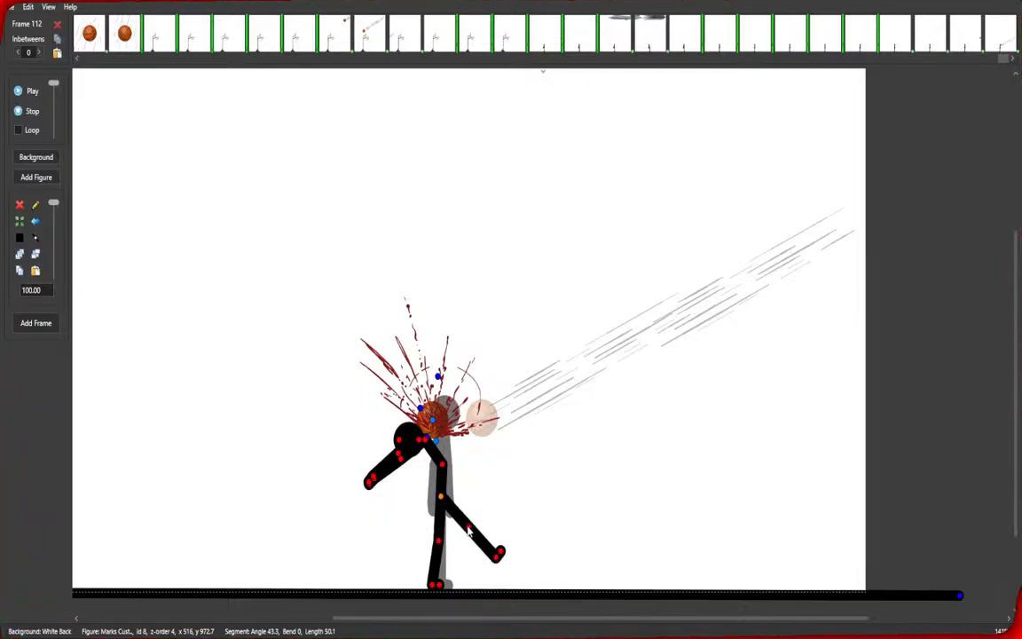
left_click_drag(407, 468, 488, 452)
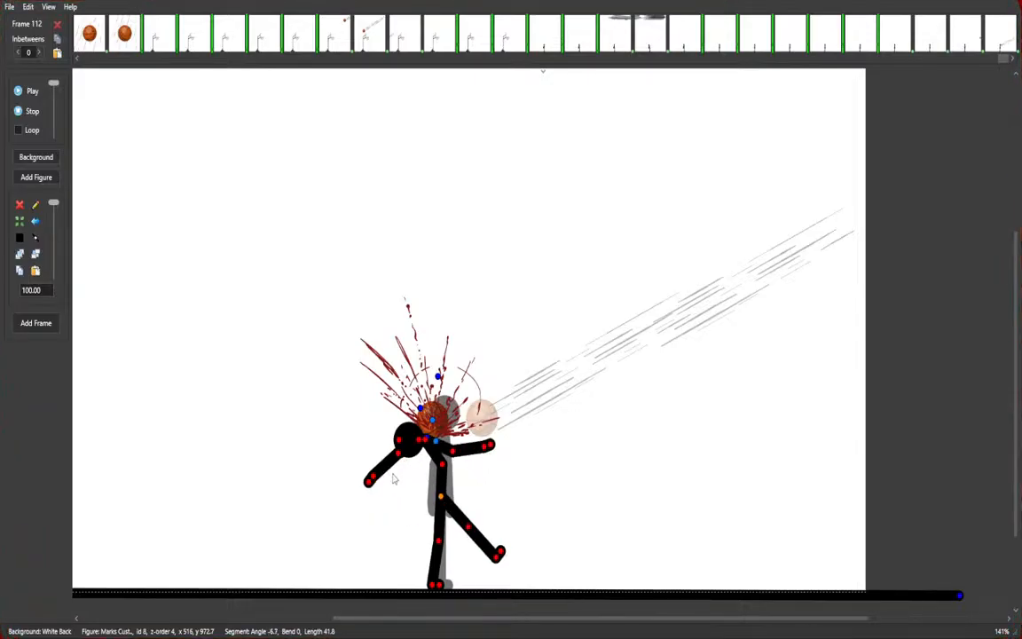
left_click_drag(396, 462, 410, 480)
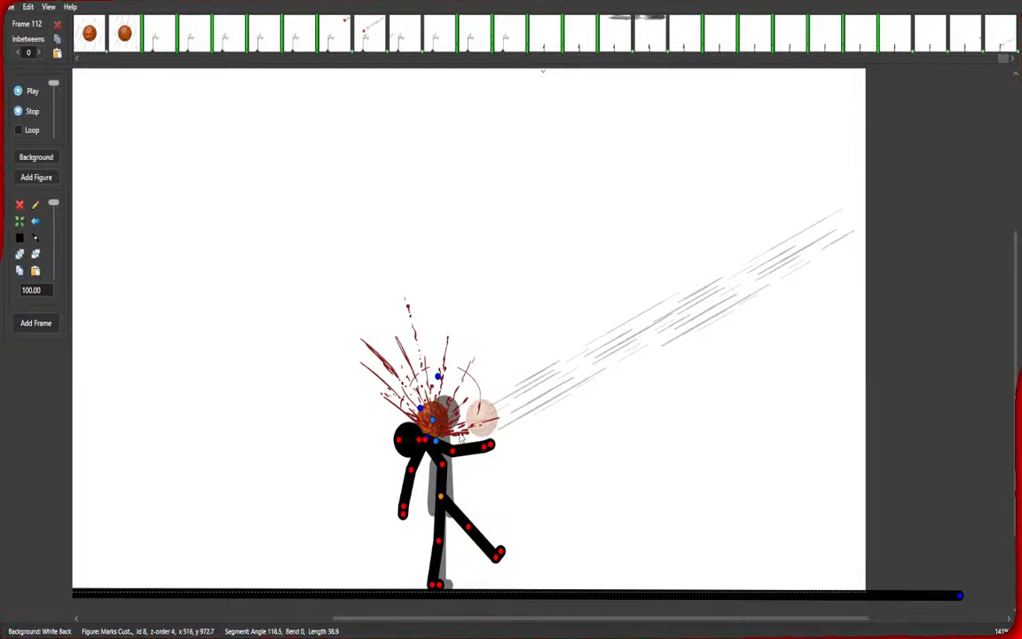
key("space")
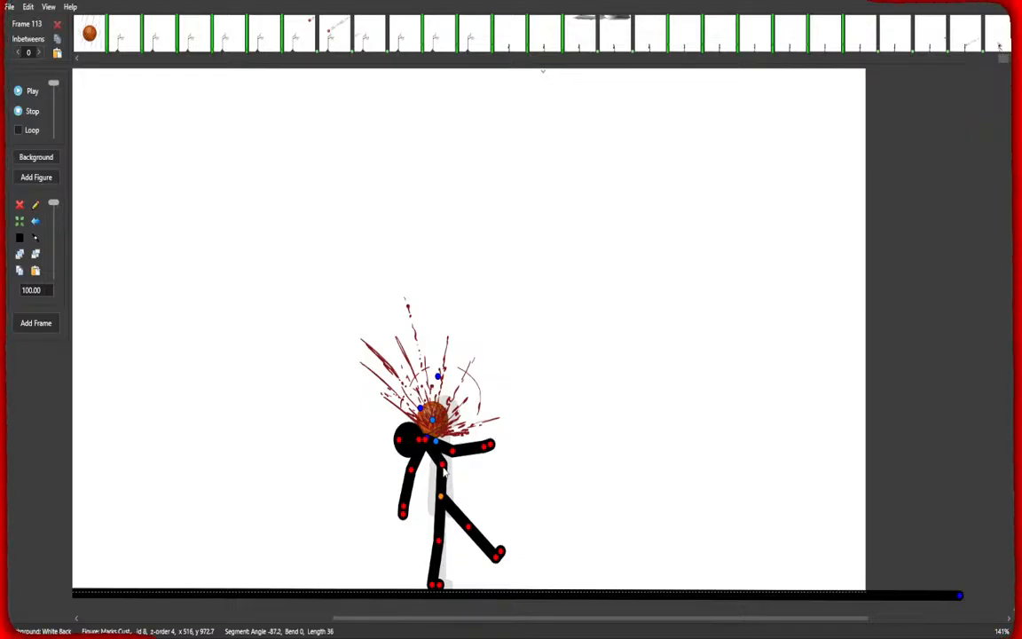
Lean the stick figure backward and bounce the basketball up above its head.
left_click_drag(444, 472, 421, 460)
left_click(426, 422)
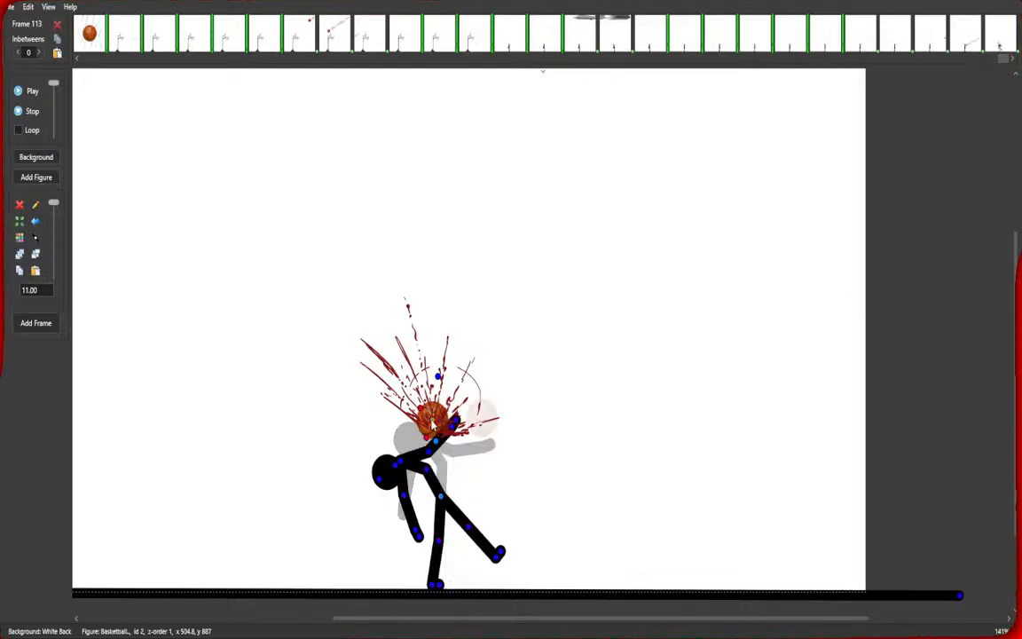
left_click_drag(426, 423, 383, 318)
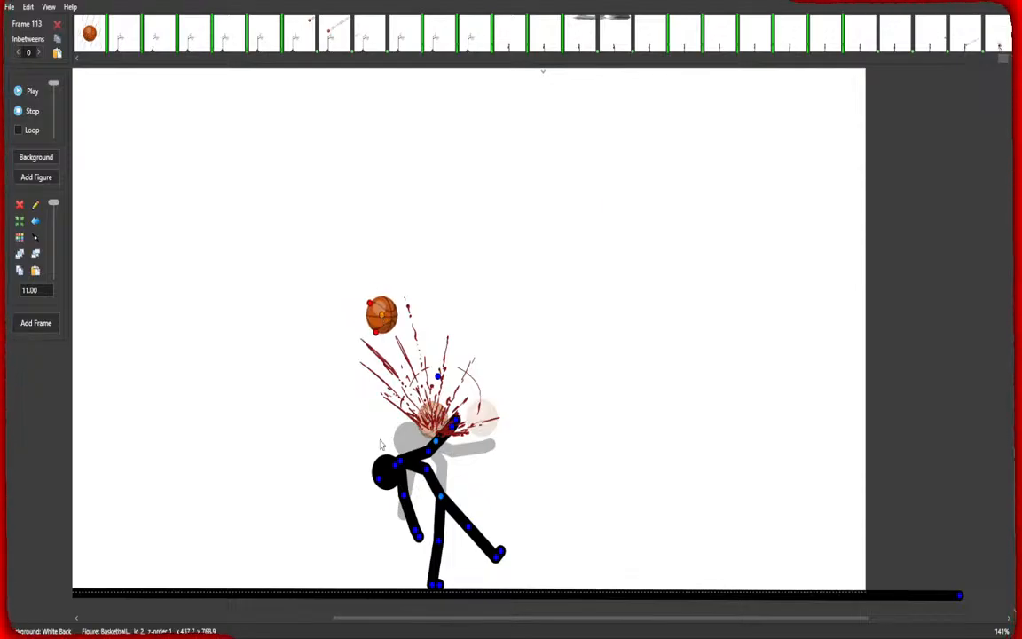
Widen the blood splatter spray, then place a dripping blood figure on the head scaled to 79.
left_click_drag(439, 377, 414, 380)
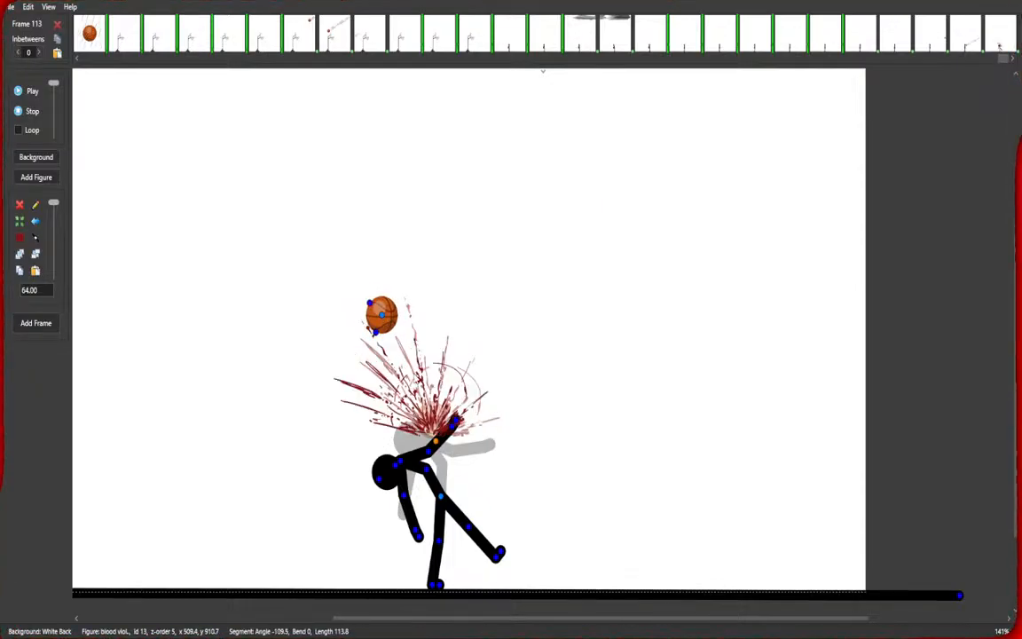
left_click(440, 515)
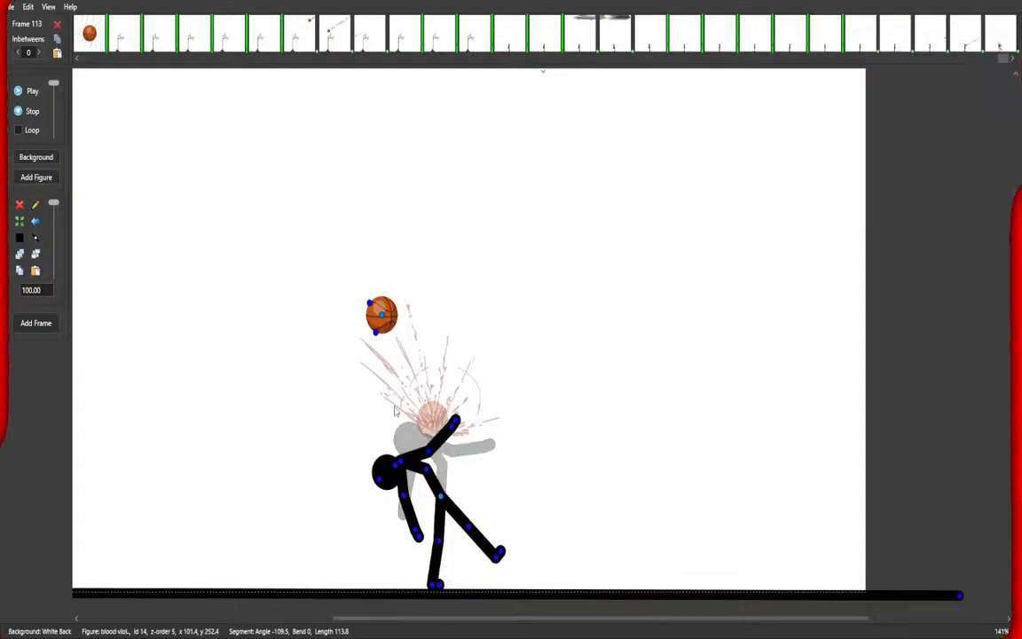
scroll(275, 187, "down", 5)
scroll(700, 249, "down", 2)
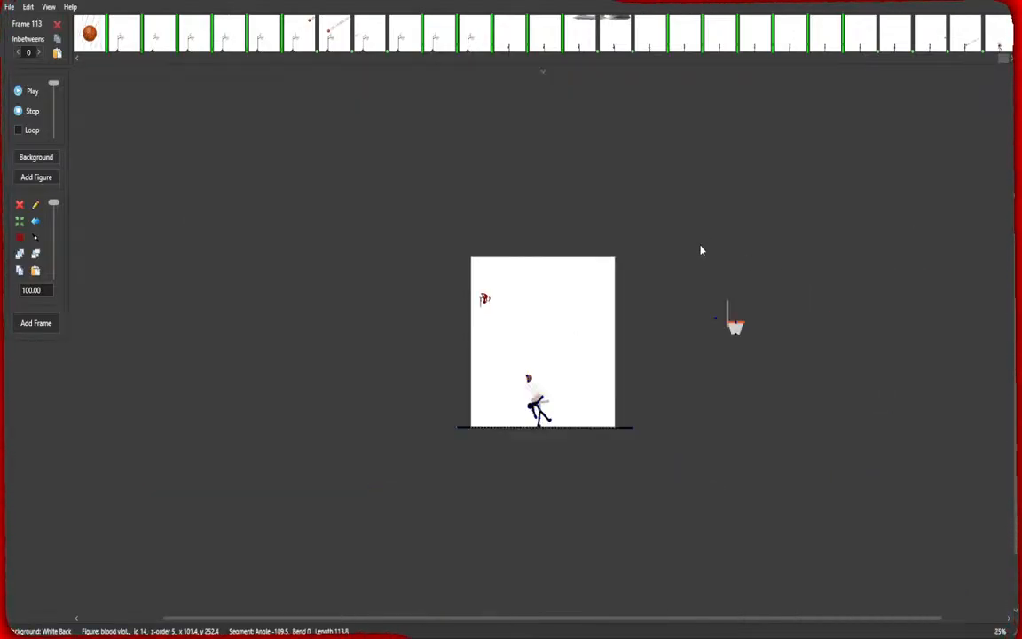
scroll(556, 265, "up", 6)
left_click_drag(454, 414, 468, 246)
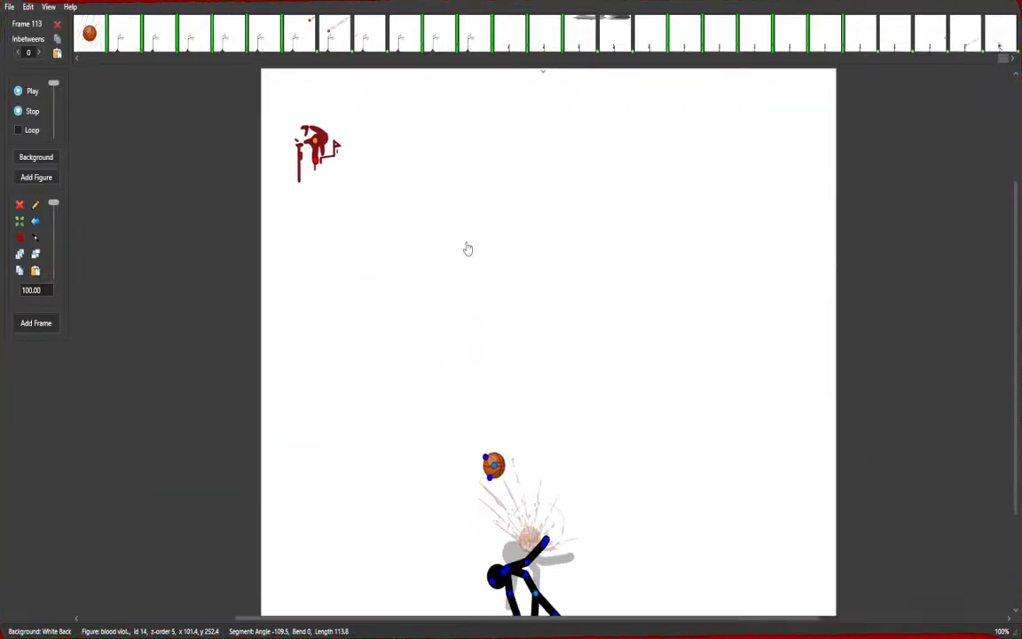
left_click_drag(316, 139, 516, 521)
left_click_drag(605, 511, 591, 352)
scroll(581, 405, "up", 2)
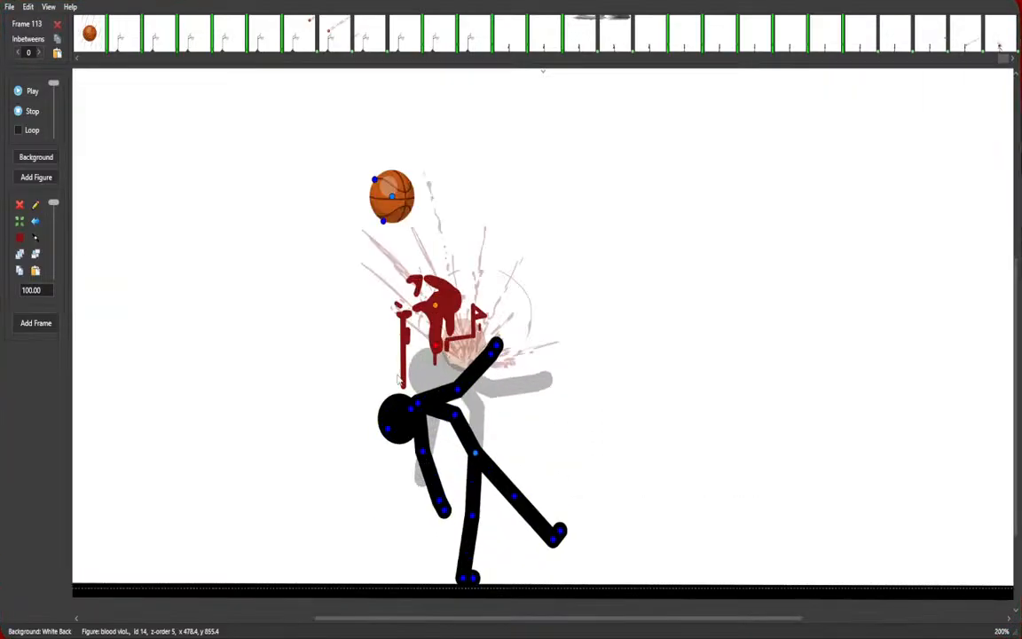
left_click_drag(22, 291, 68, 306)
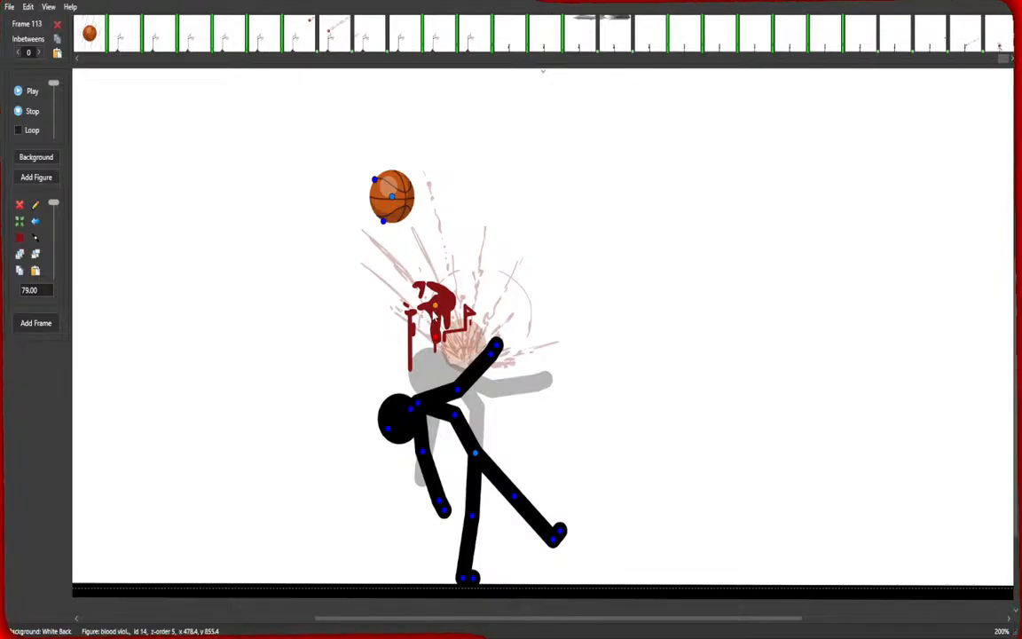
left_click_drag(433, 314, 421, 330)
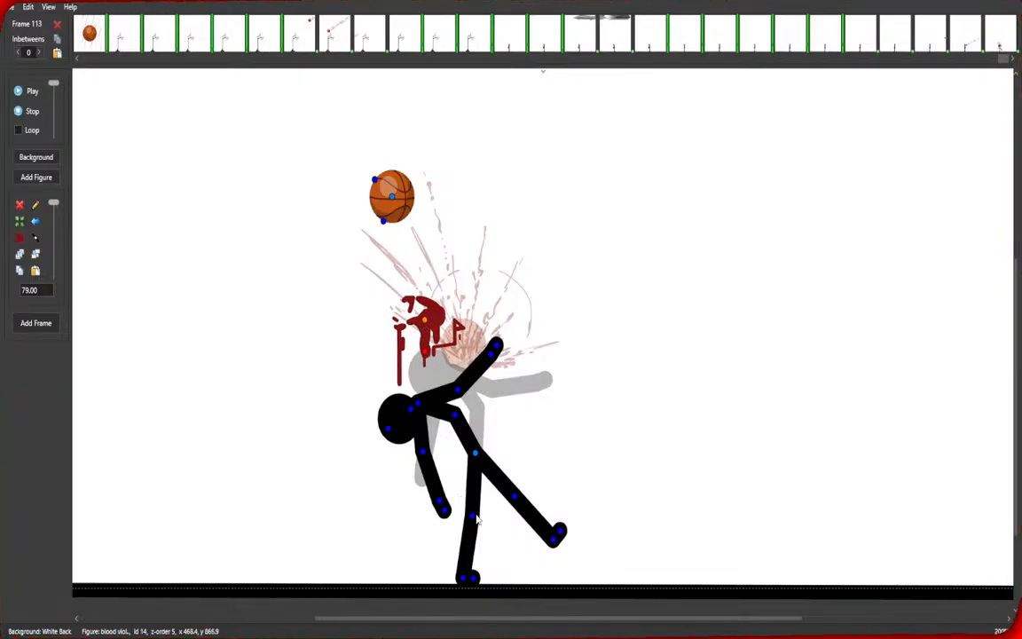
Pose the stick figure falling backward with limbs flailing, then add a new frame.
left_click_drag(477, 519, 495, 530)
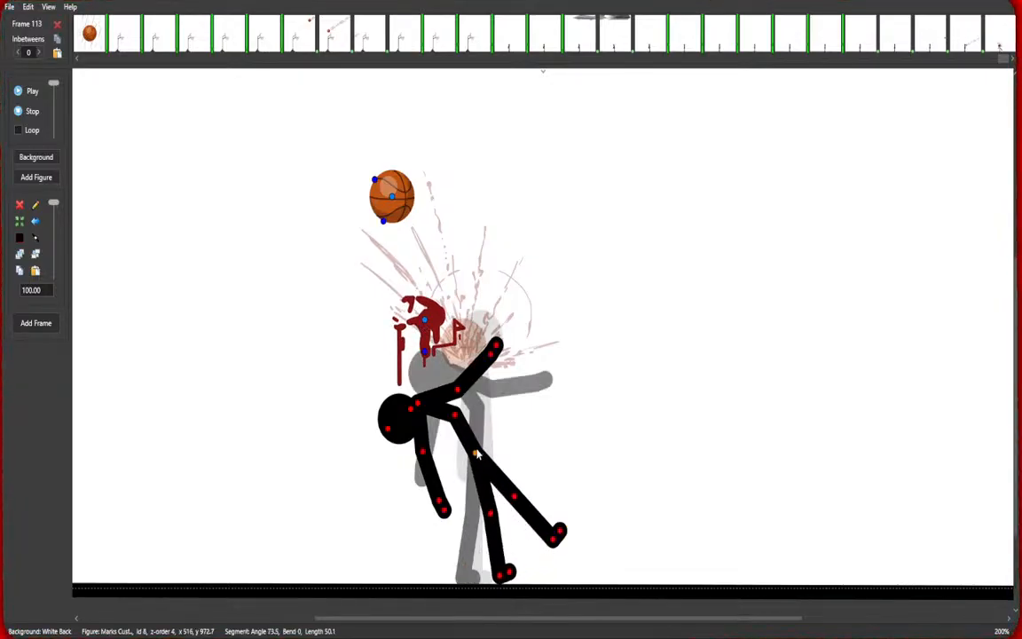
left_click_drag(477, 457, 432, 457)
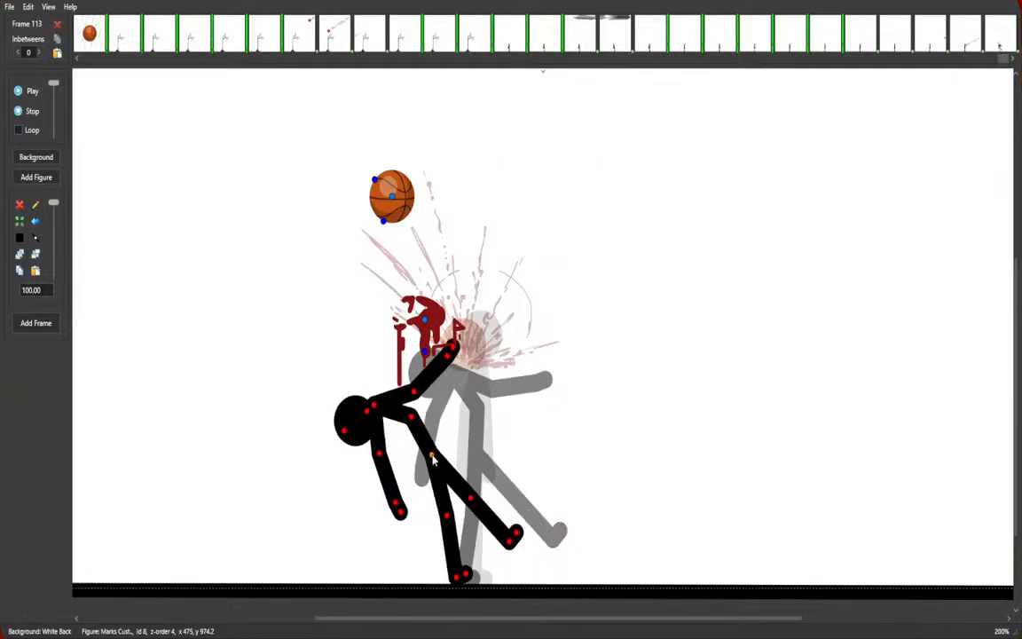
left_click_drag(447, 515, 479, 427)
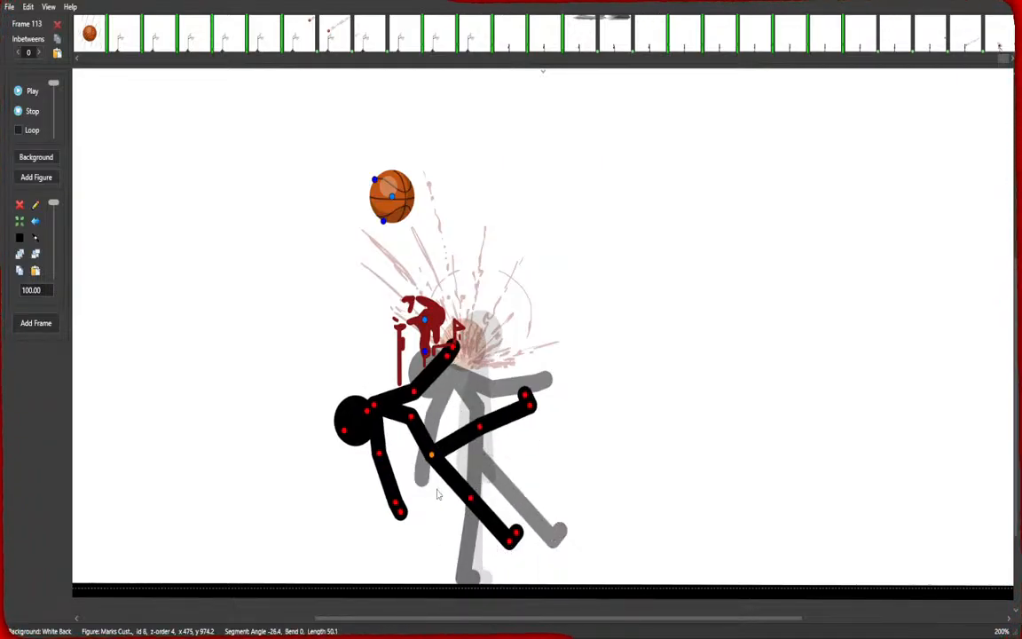
left_click_drag(432, 455, 470, 436)
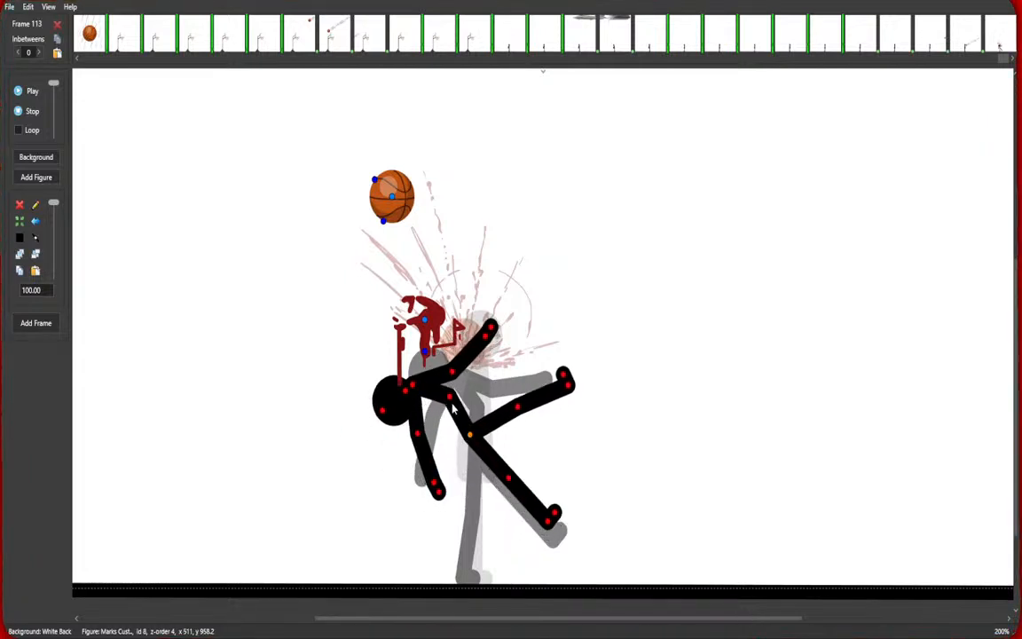
left_click_drag(450, 398, 418, 432)
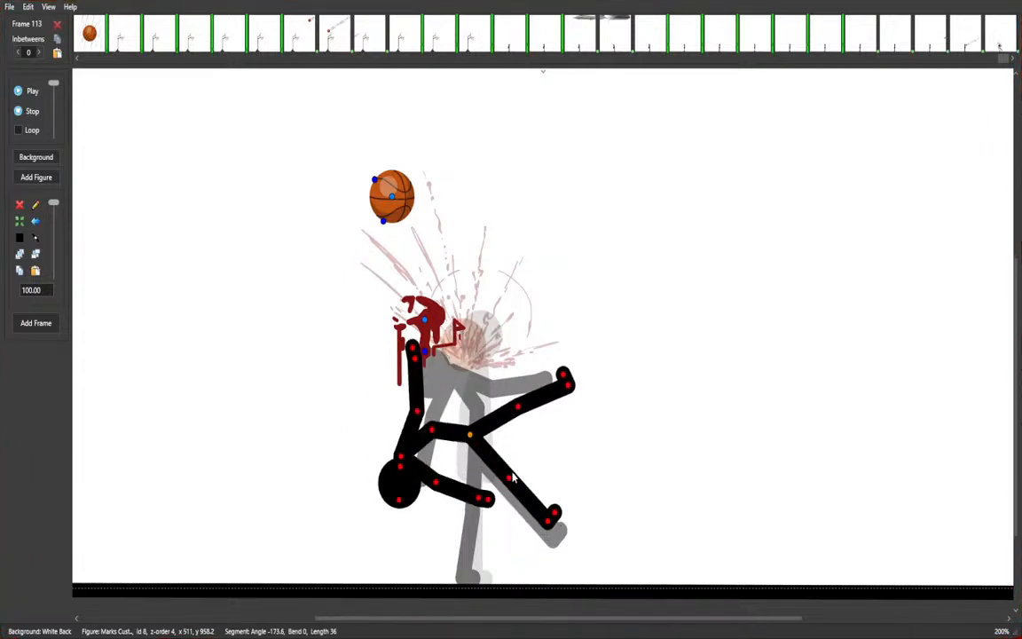
left_click_drag(513, 480, 536, 464)
left_click_drag(518, 407, 509, 392)
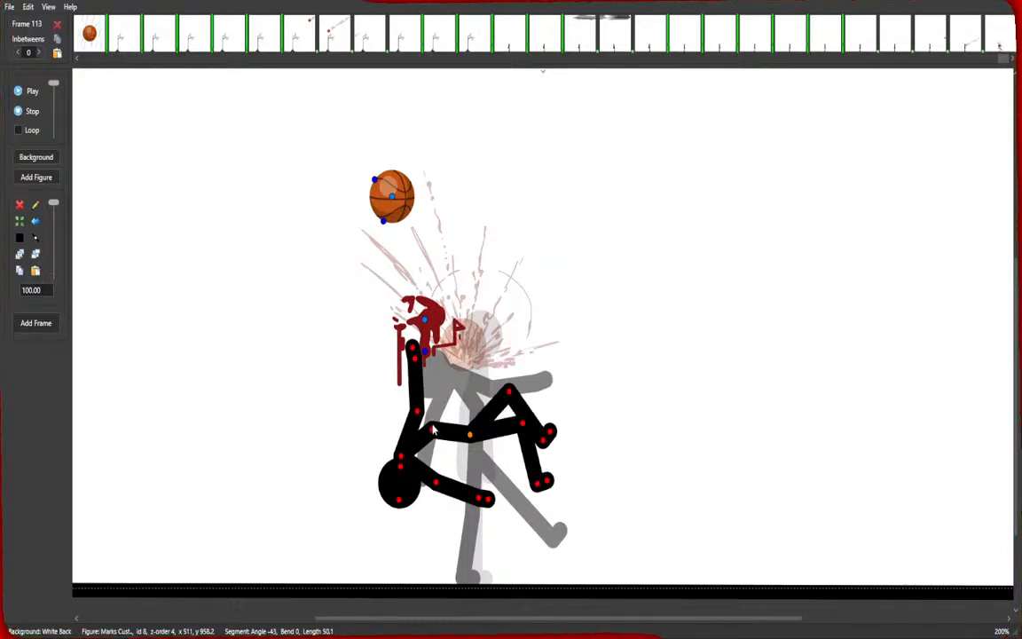
mouse_move(433, 429)
left_mouse_down()
mouse_move(436, 461)
mouse_move(473, 441)
mouse_move(450, 442)
left_mouse_up()
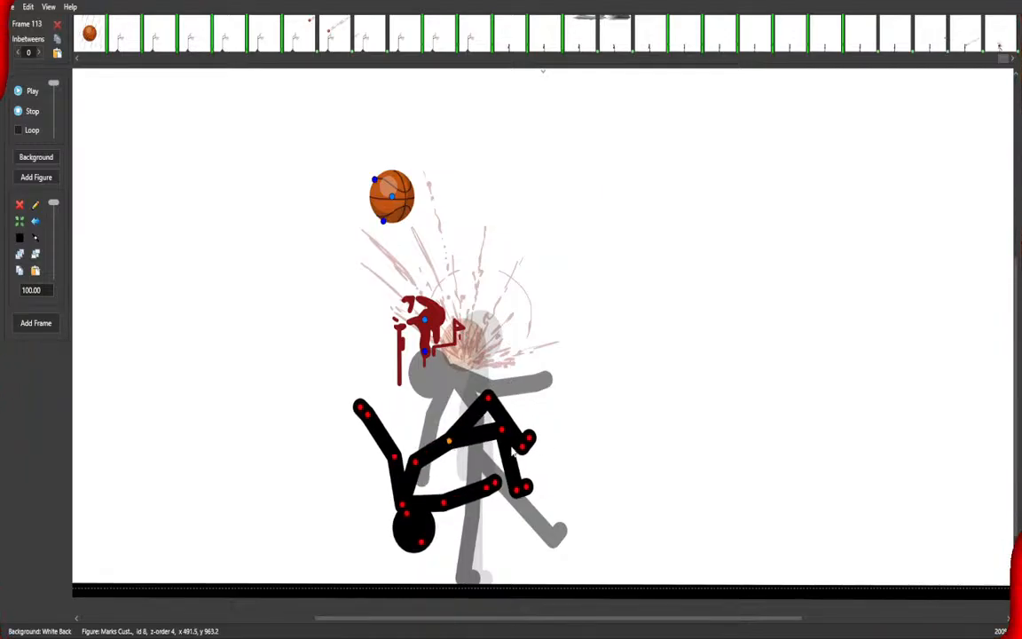
left_click_drag(490, 408, 527, 392)
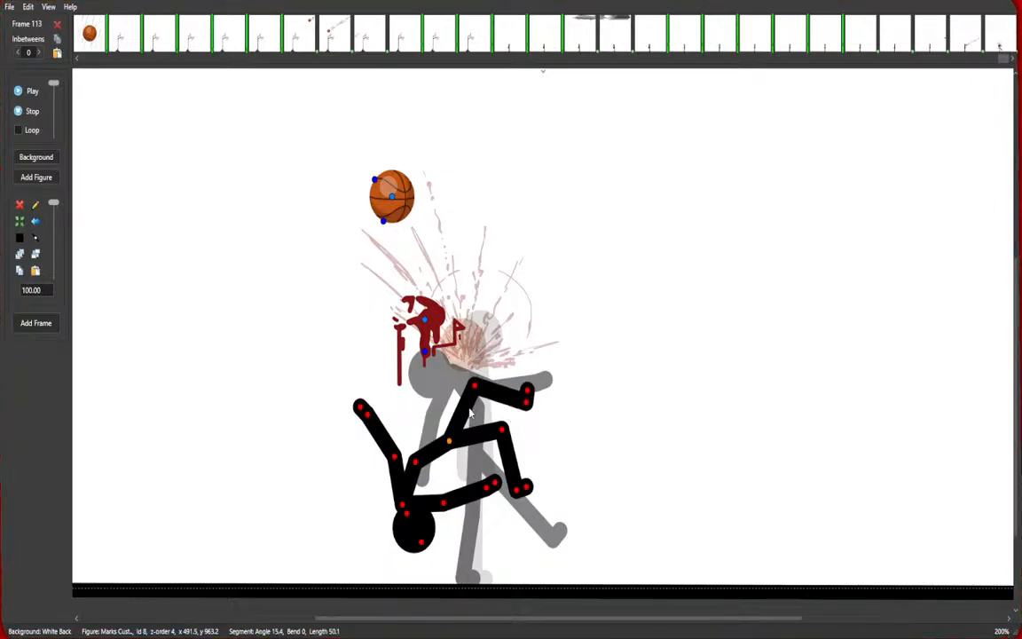
left_click(394, 202)
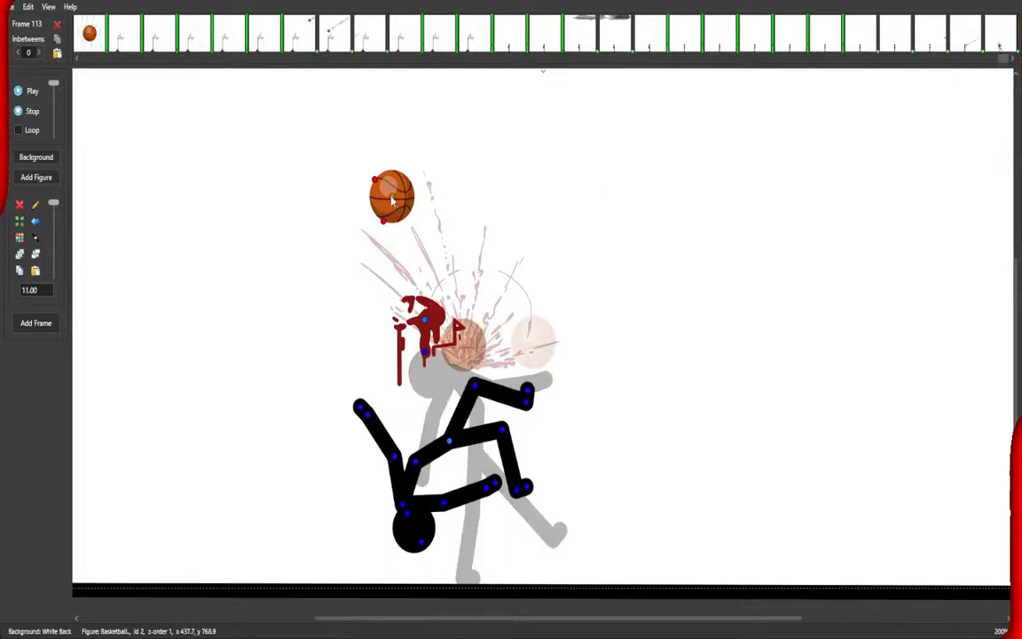
key("space")
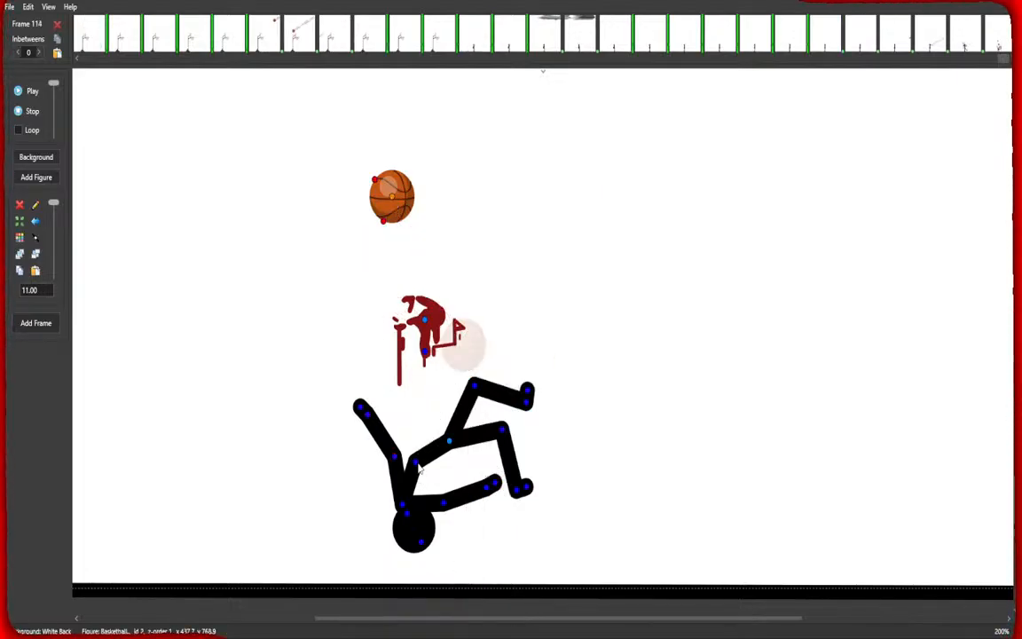
Pose the stick figure tumbling lower toward the ground and bring it forward one layer.
left_click_drag(415, 462, 451, 456)
left_click_drag(475, 386, 398, 423)
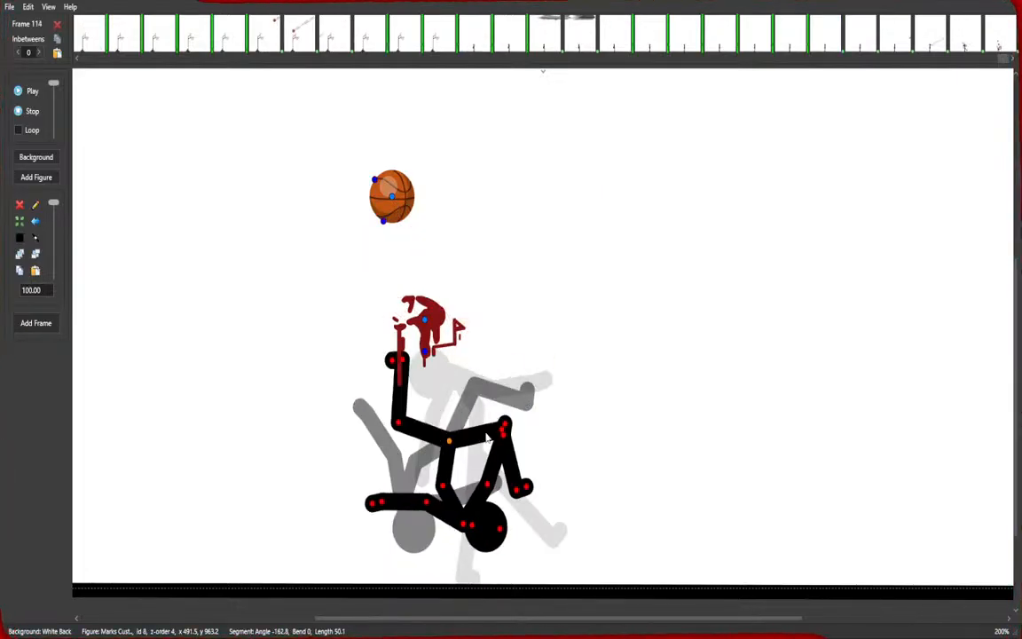
left_click_drag(502, 433, 438, 421)
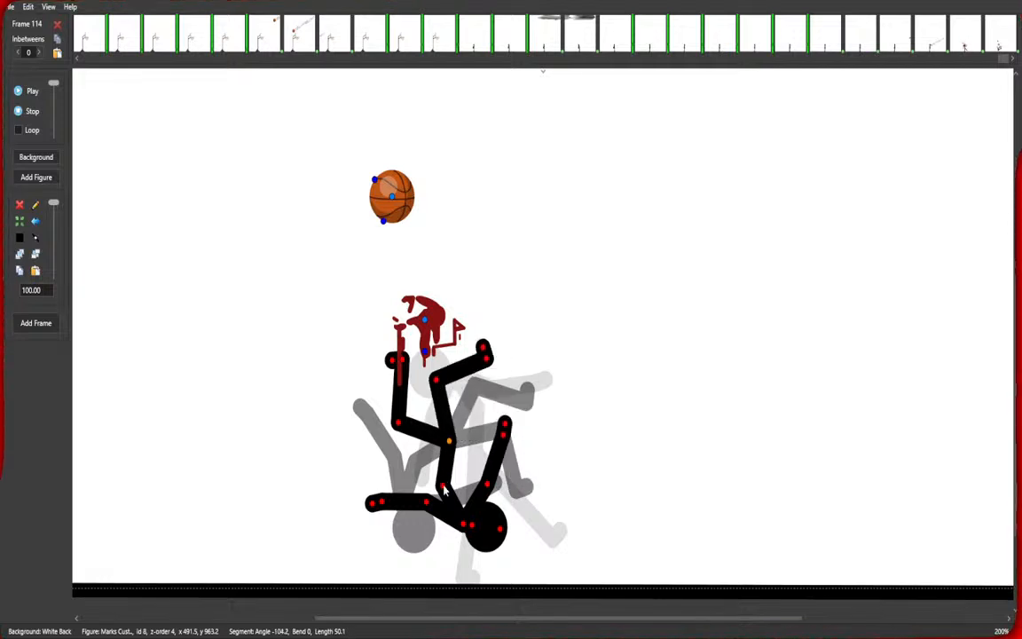
left_click_drag(444, 490, 480, 468)
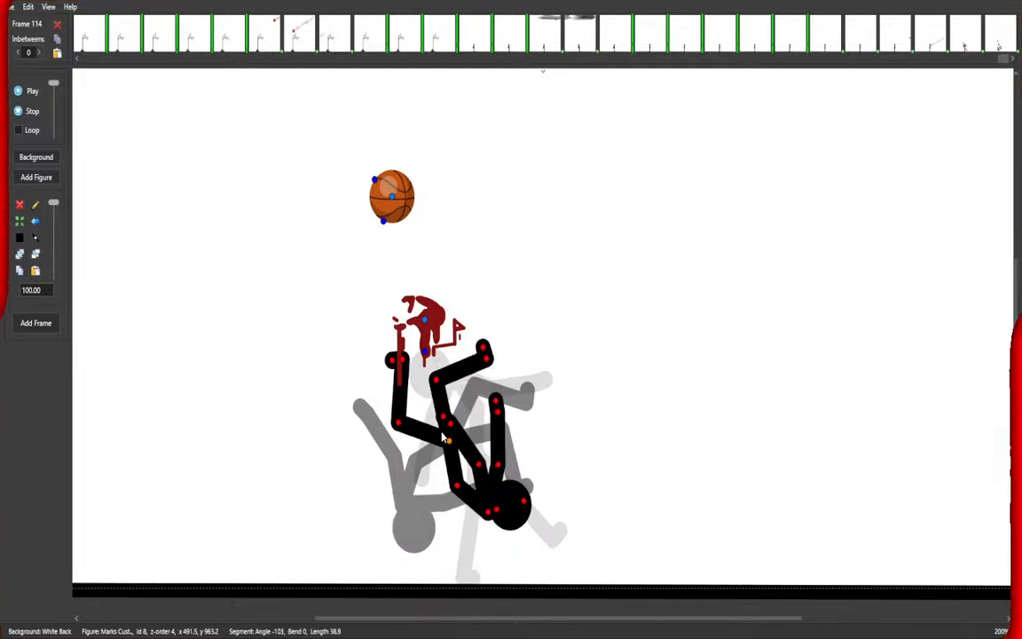
left_click(21, 256)
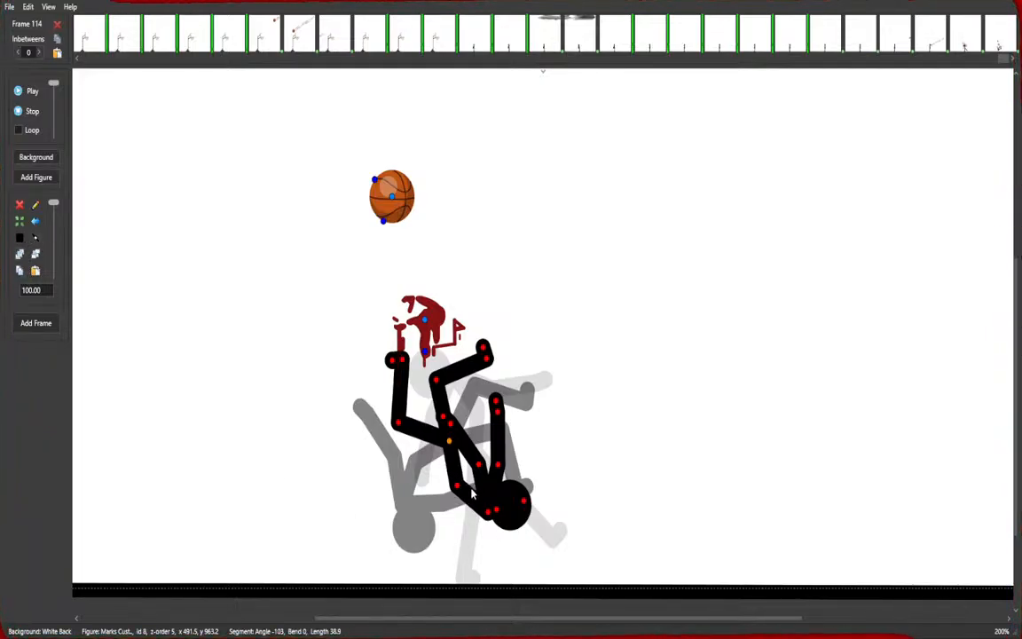
left_click_drag(458, 486, 350, 499)
left_click_drag(336, 433, 297, 496)
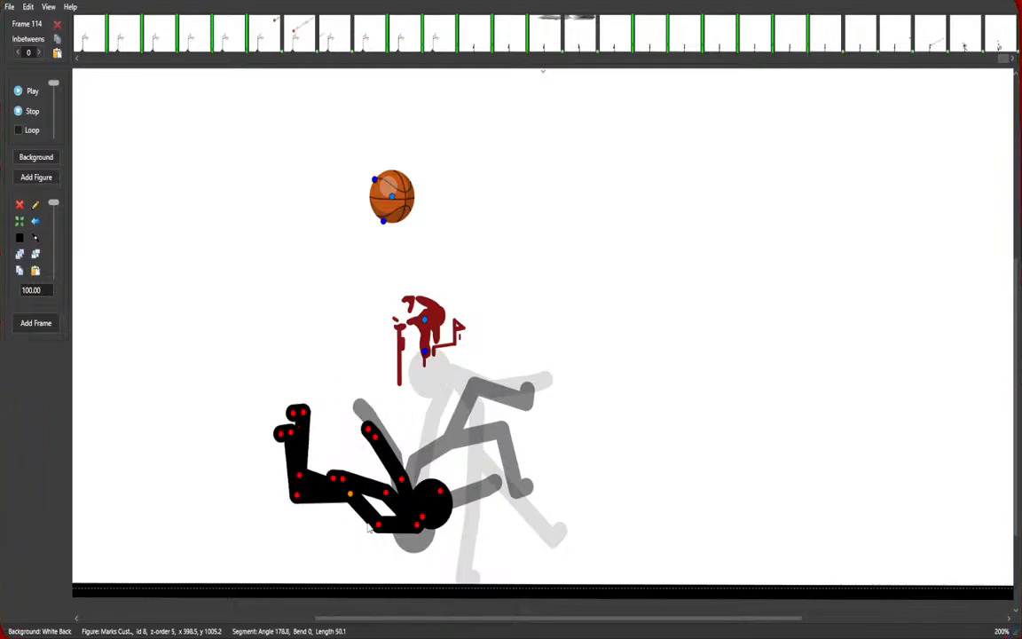
left_click_drag(379, 524, 342, 515)
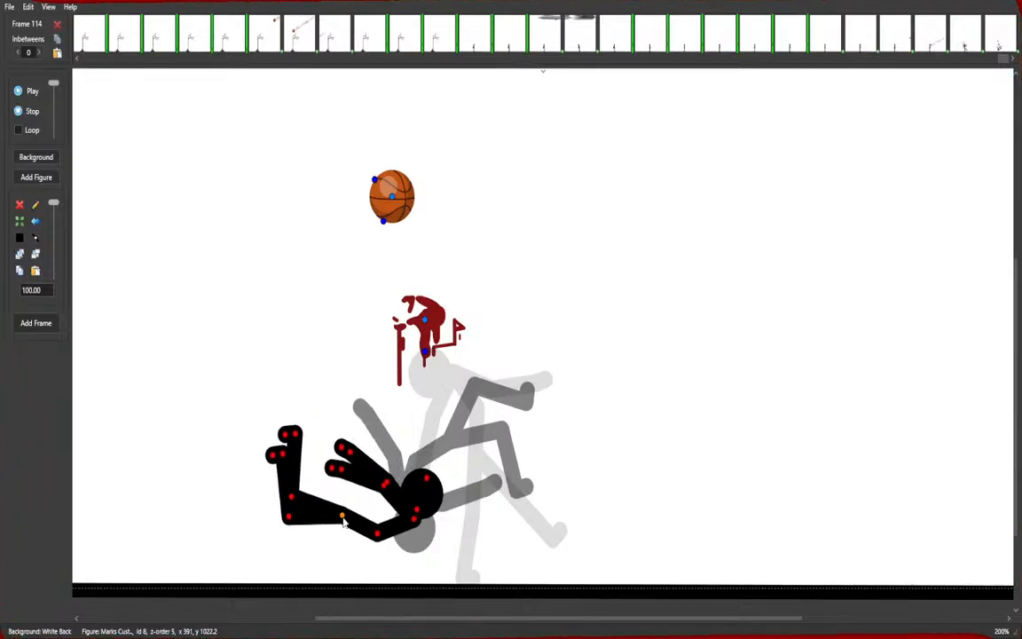
Move the basketball up toward the upper left out of view and add a new frame.
left_click_drag(387, 200, 225, 103)
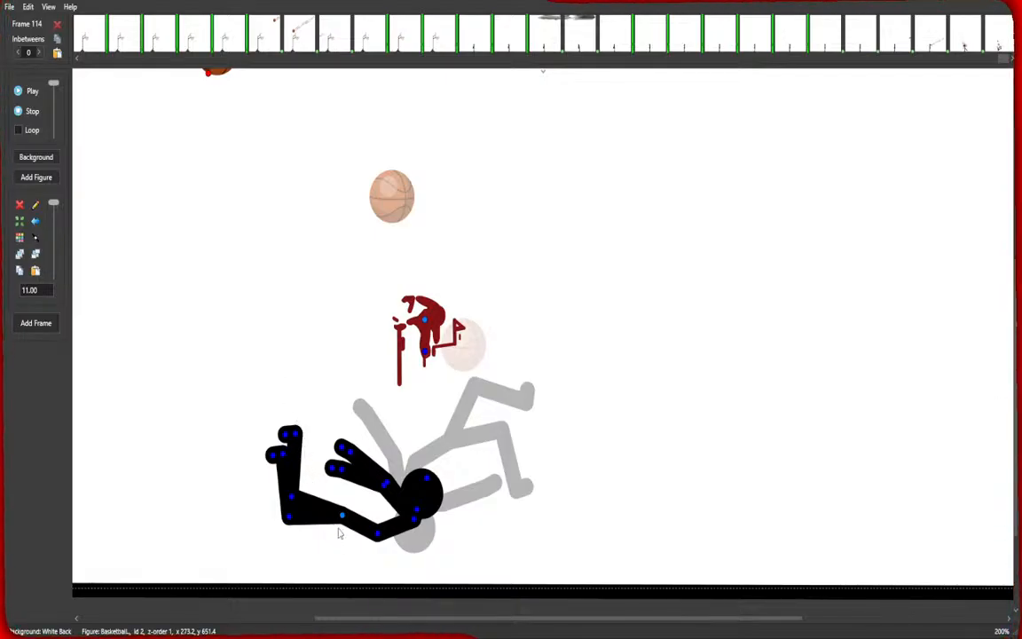
key("space")
Lay the stick figure flat on the ground with its legs and arms splayed.
left_click_drag(378, 534, 301, 578)
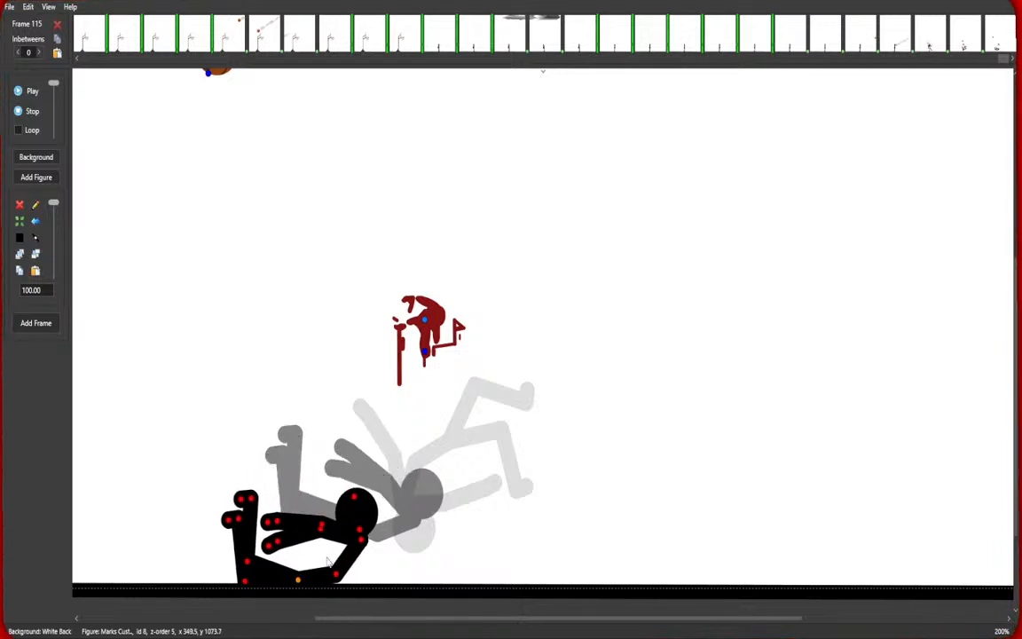
left_click_drag(362, 543, 383, 582)
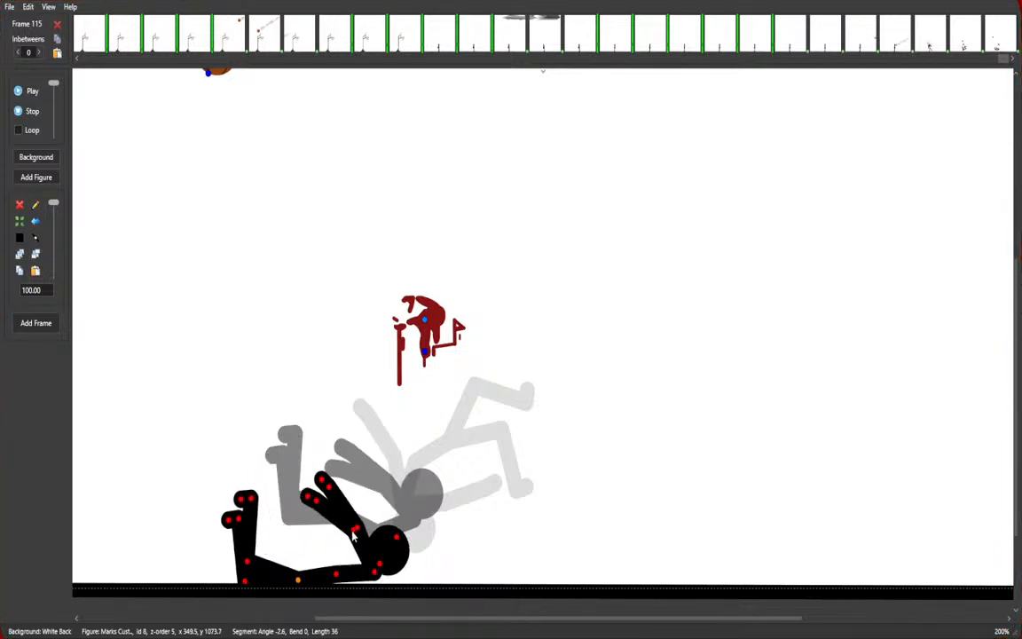
left_click_drag(354, 532, 336, 564)
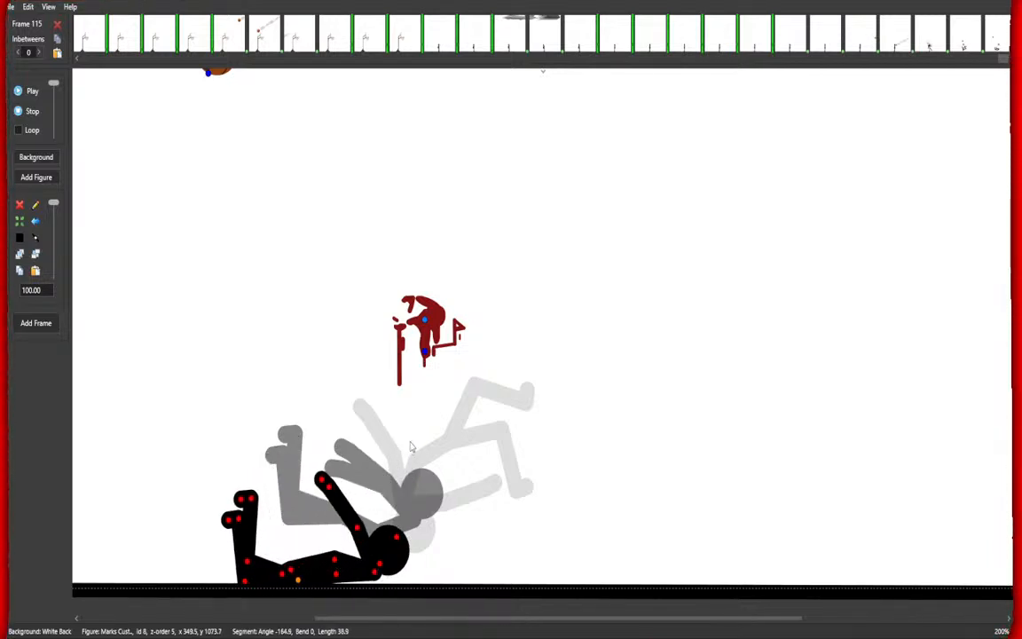
left_click_drag(229, 520, 197, 557)
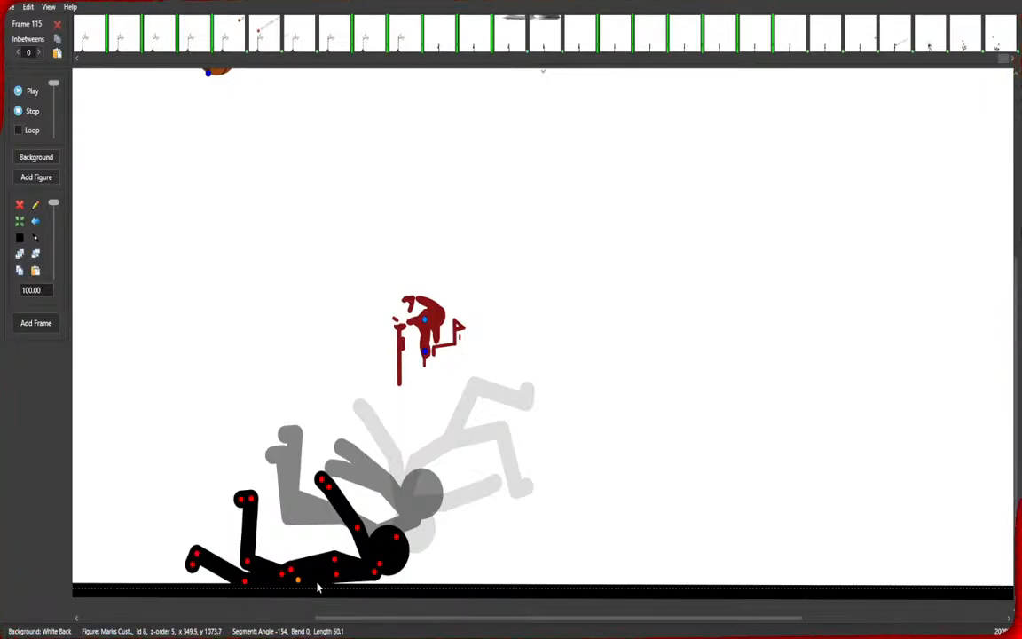
Pose the stick figure lying flatter on the ground, lowering its arms, legs and head toward the floor.
key("Return")
left_click_drag(336, 576, 338, 579)
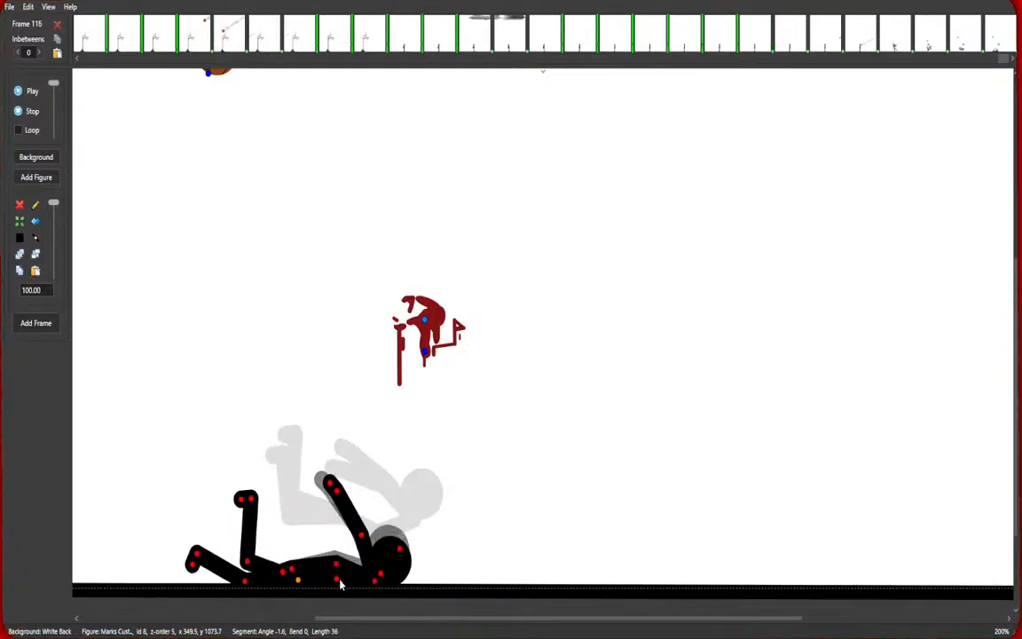
left_click_drag(362, 541, 292, 586)
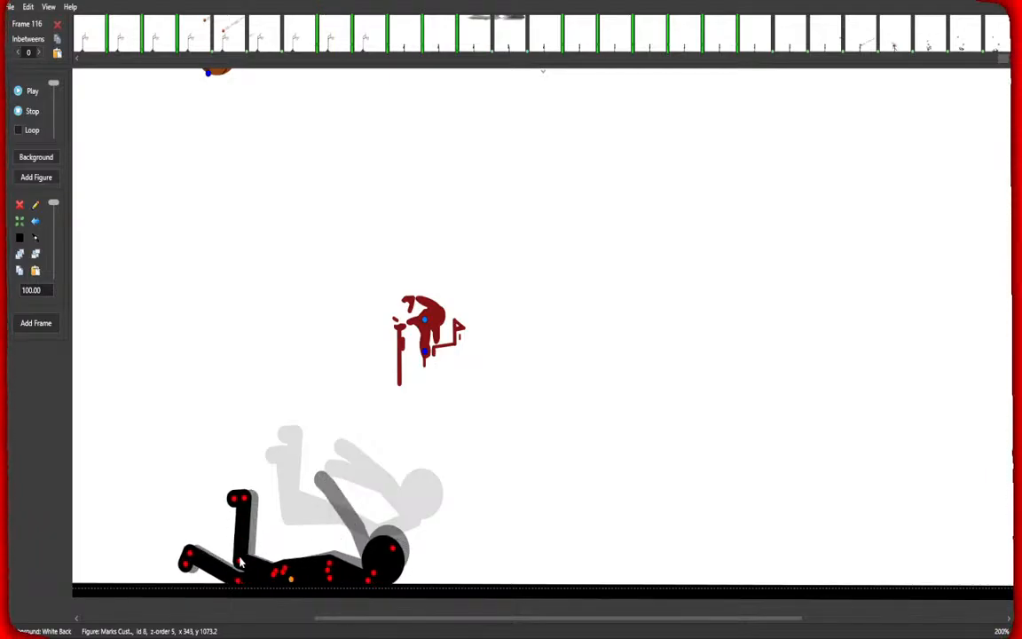
left_click_drag(240, 563, 173, 590)
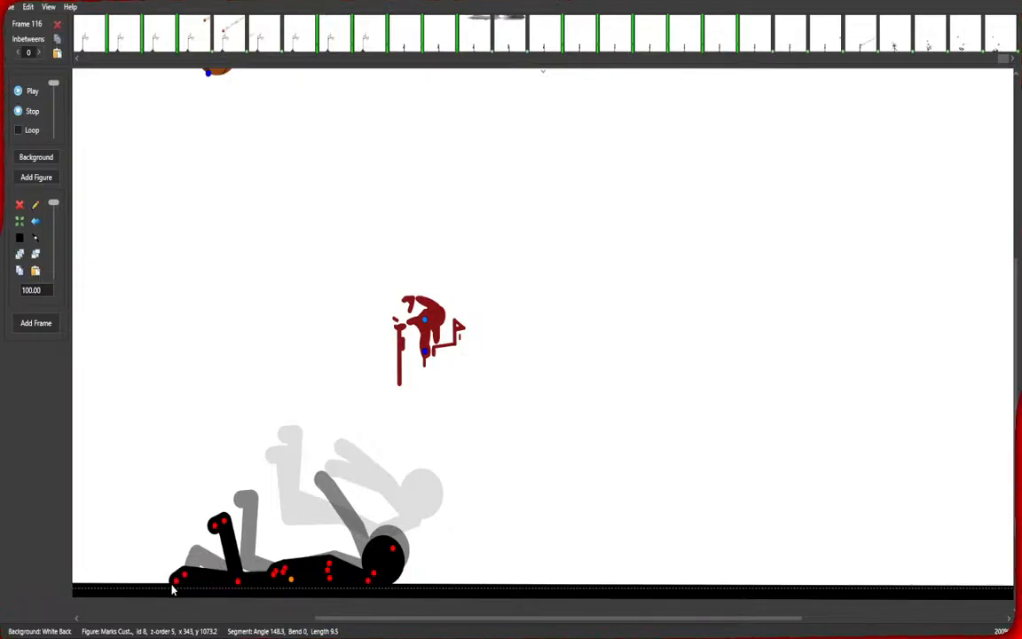
left_click_drag(395, 554, 417, 587)
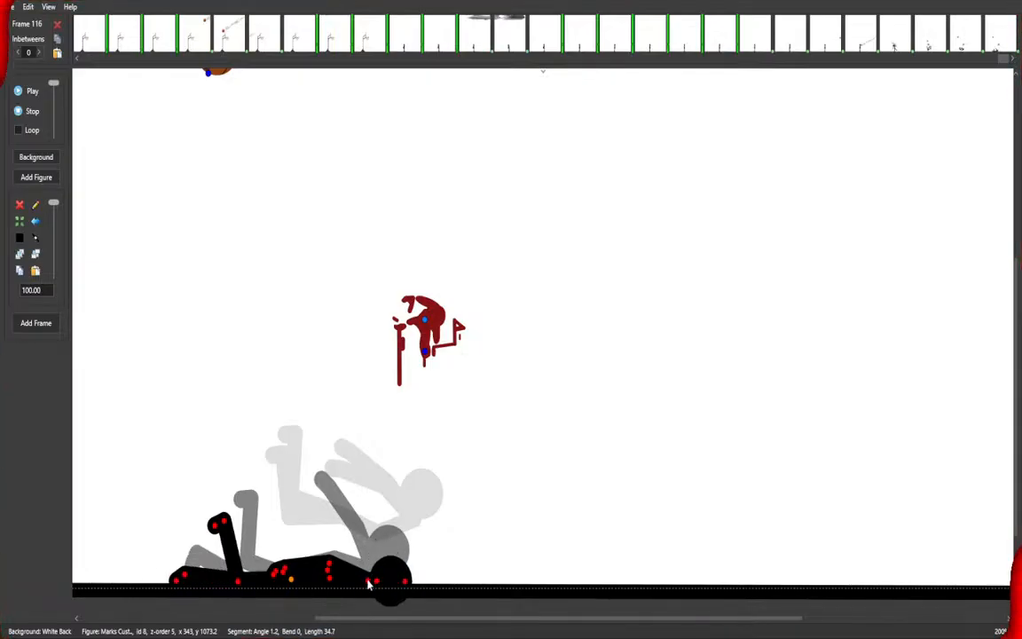
left_click_drag(369, 584, 378, 581)
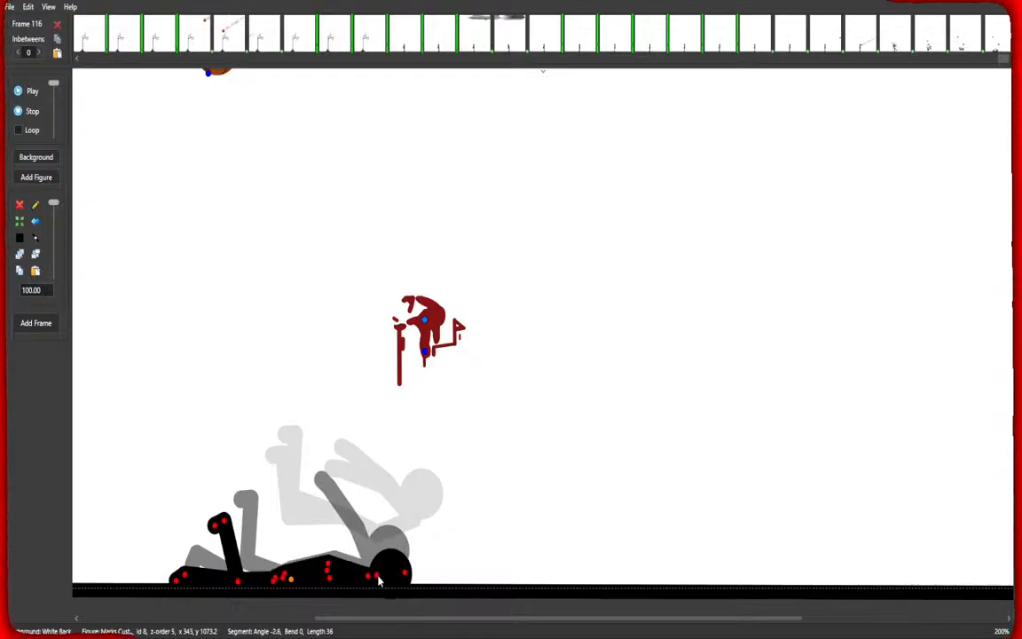
Add two more frames, nudging the figure's hip slightly while it lies on the ground.
key("space")
left_click_drag(291, 581, 289, 582)
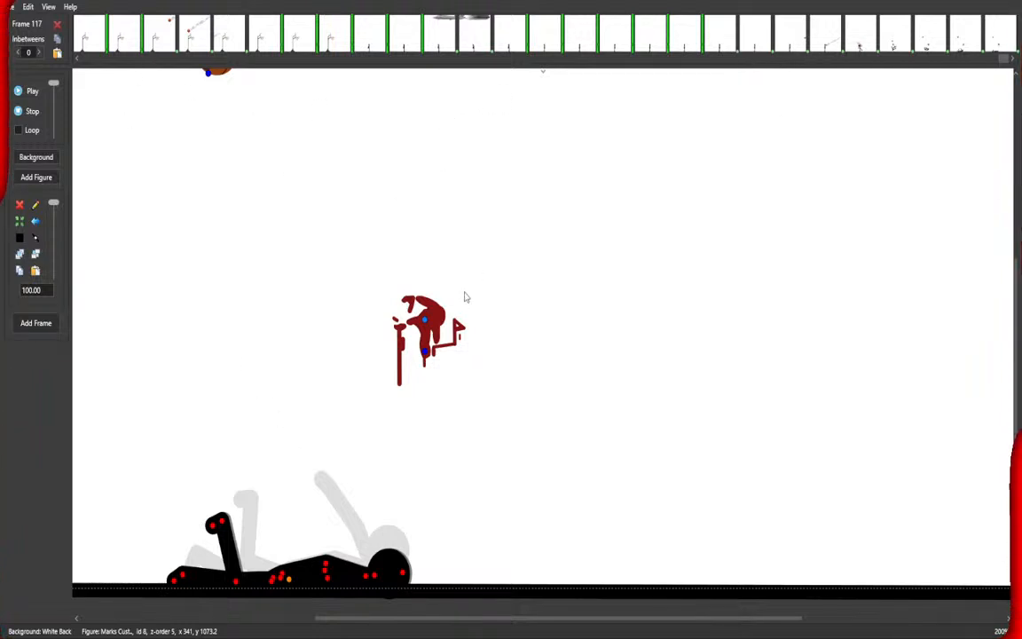
key("space")
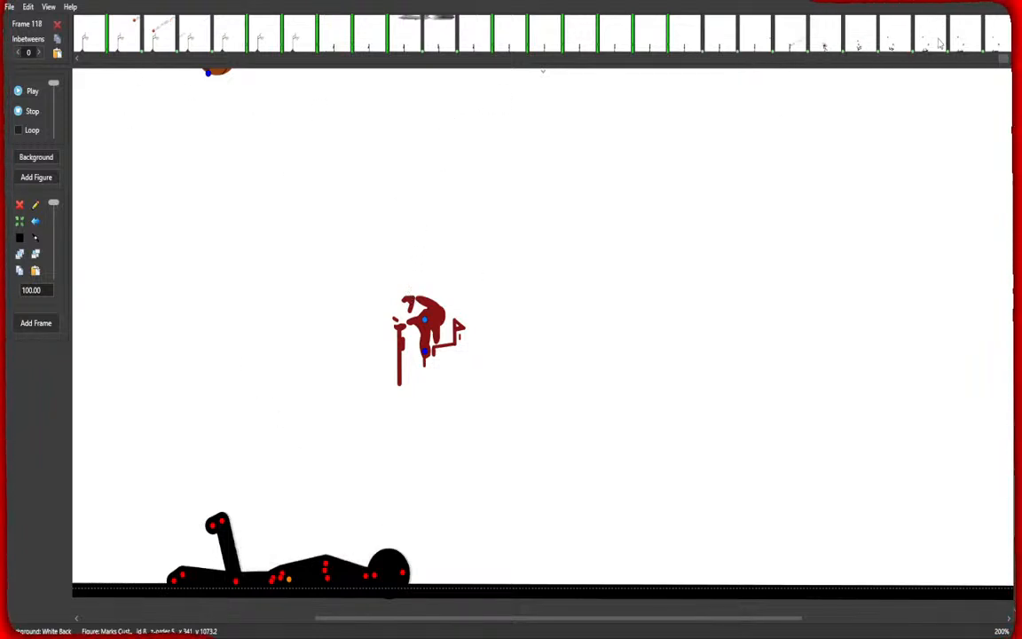
Delete the basketball from frames 118 and 115, updating the edited frame.
left_click(209, 73)
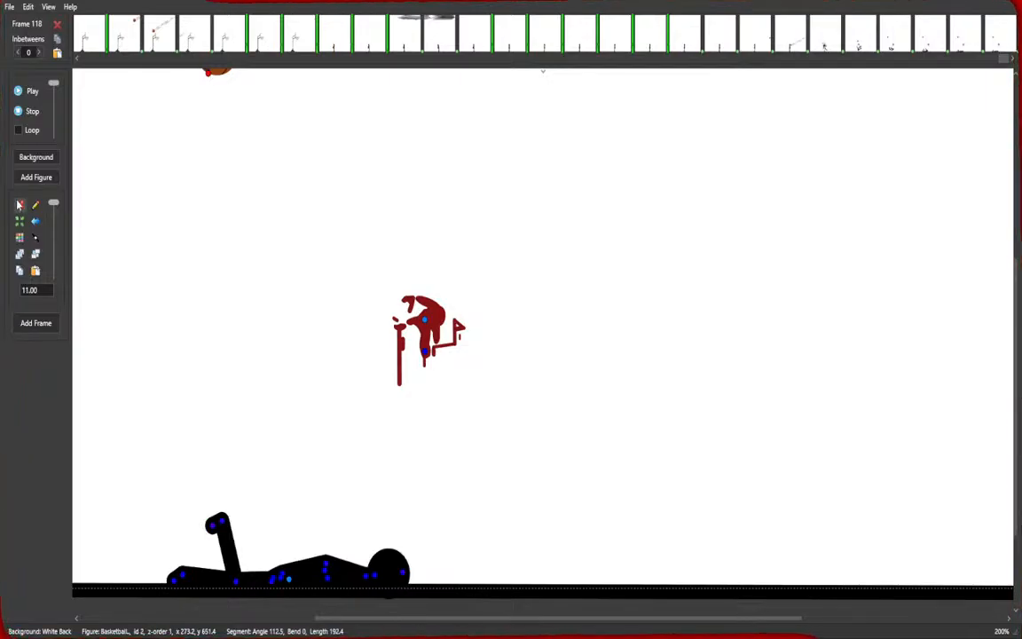
left_click(19, 205)
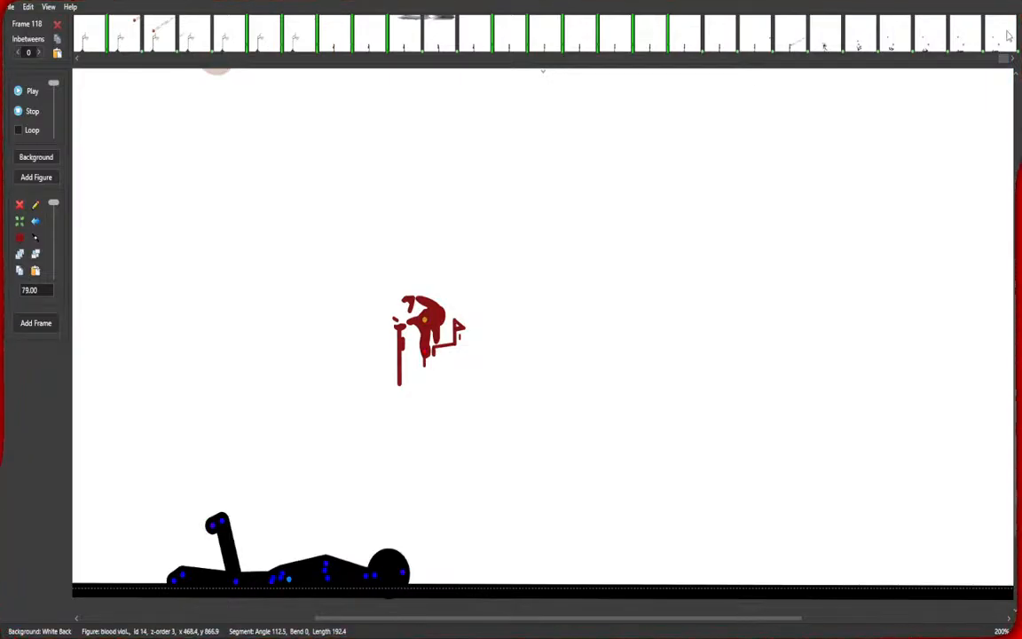
key("Left")
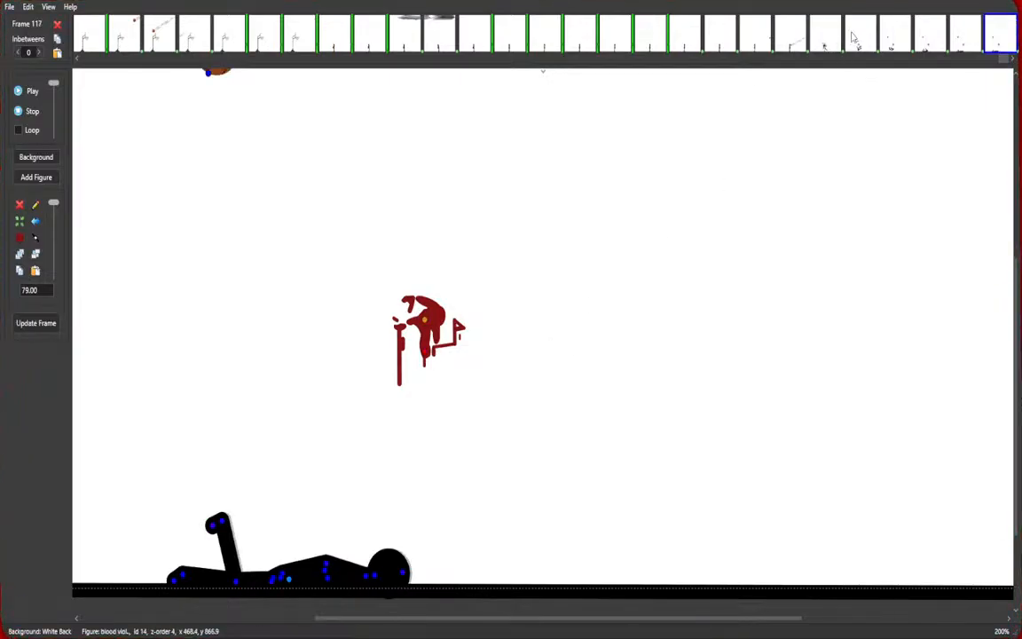
key("Left")
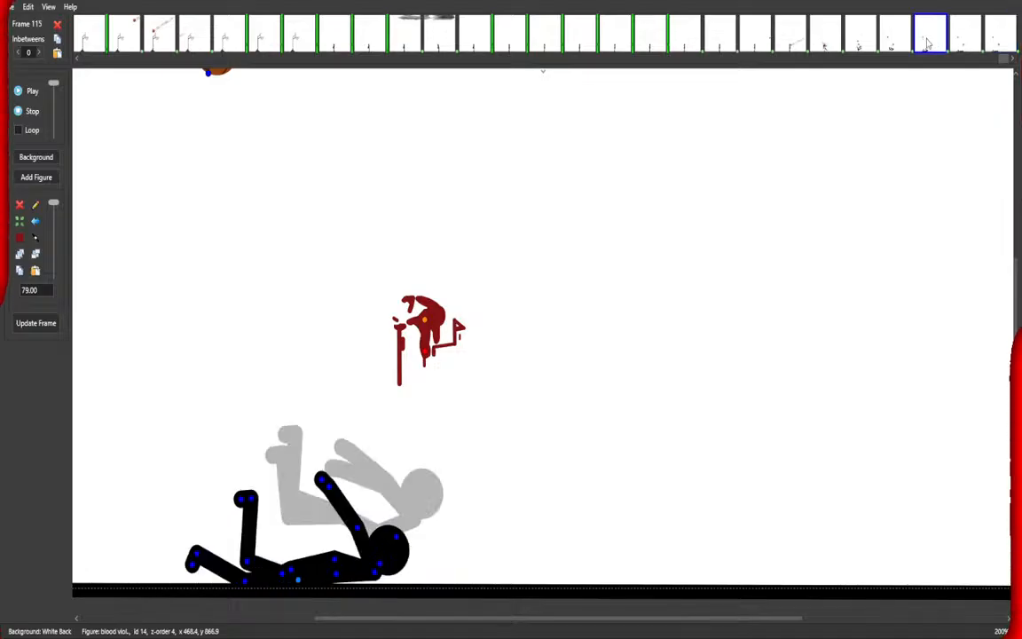
key("Left")
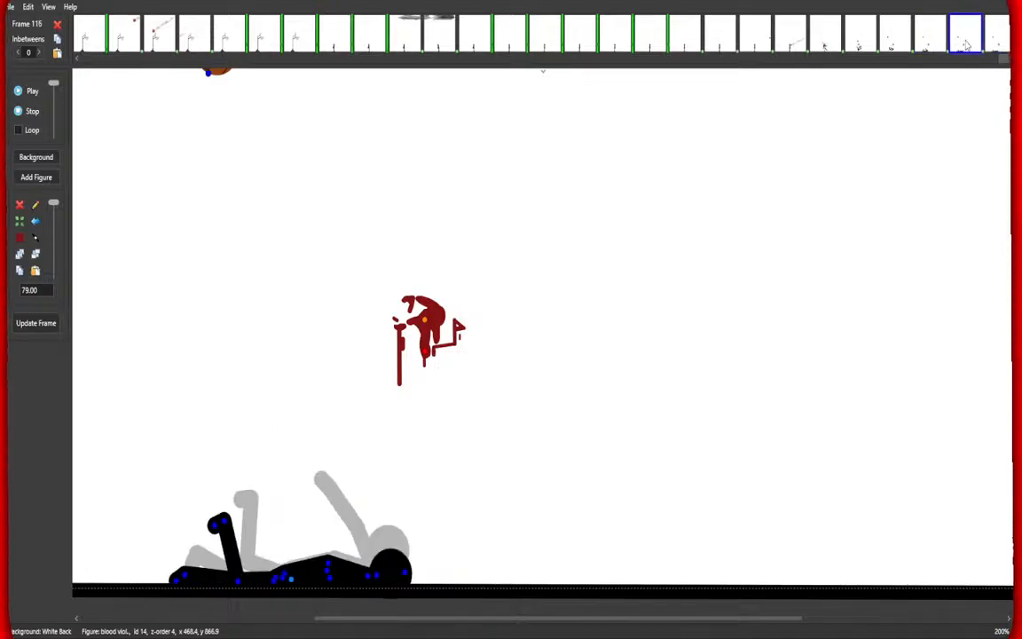
left_click(864, 43)
left_click(904, 45)
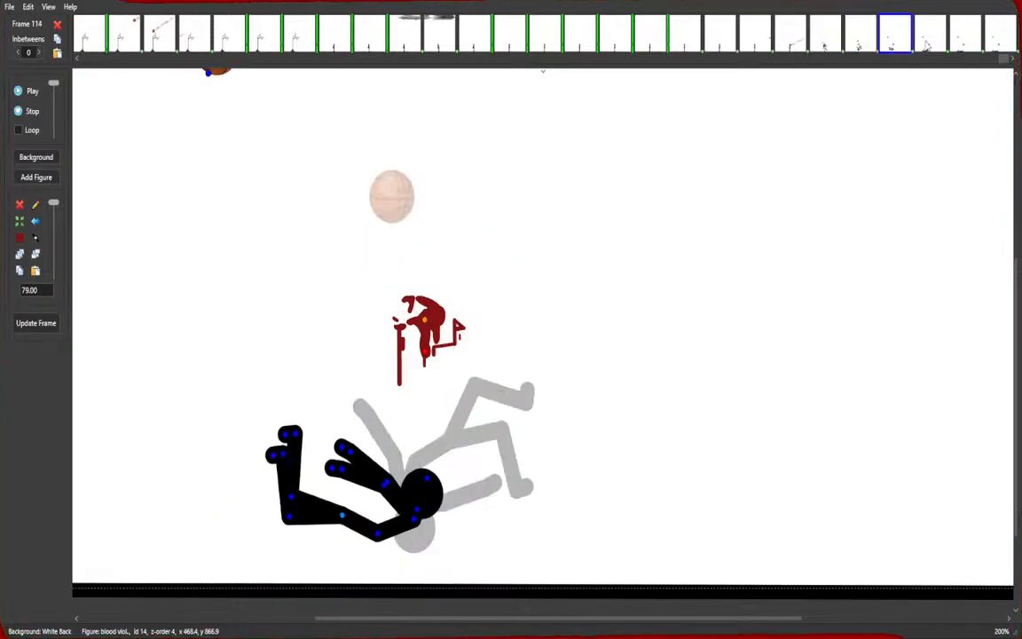
left_click(929, 45)
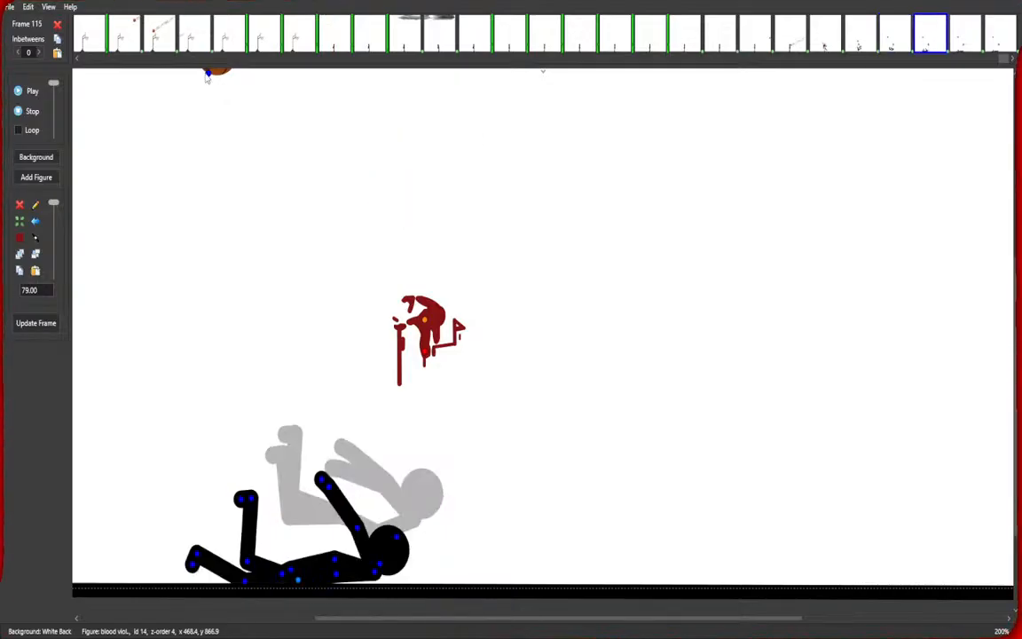
left_click(206, 75)
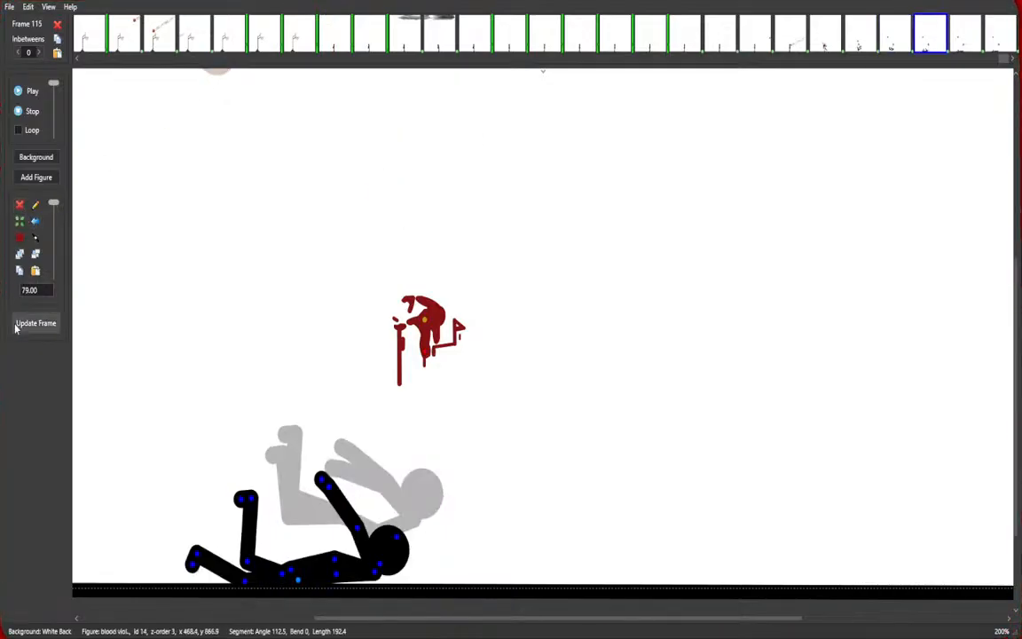
left_click(26, 323)
Delete the basketball from frames 116 and 117, updating each frame.
left_click(971, 37)
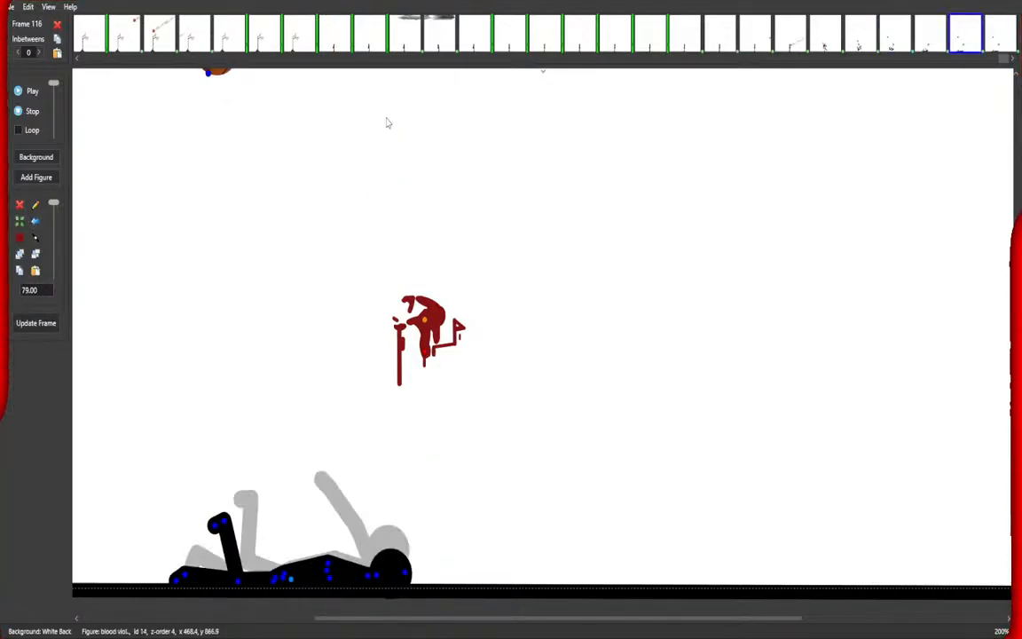
left_click(208, 75)
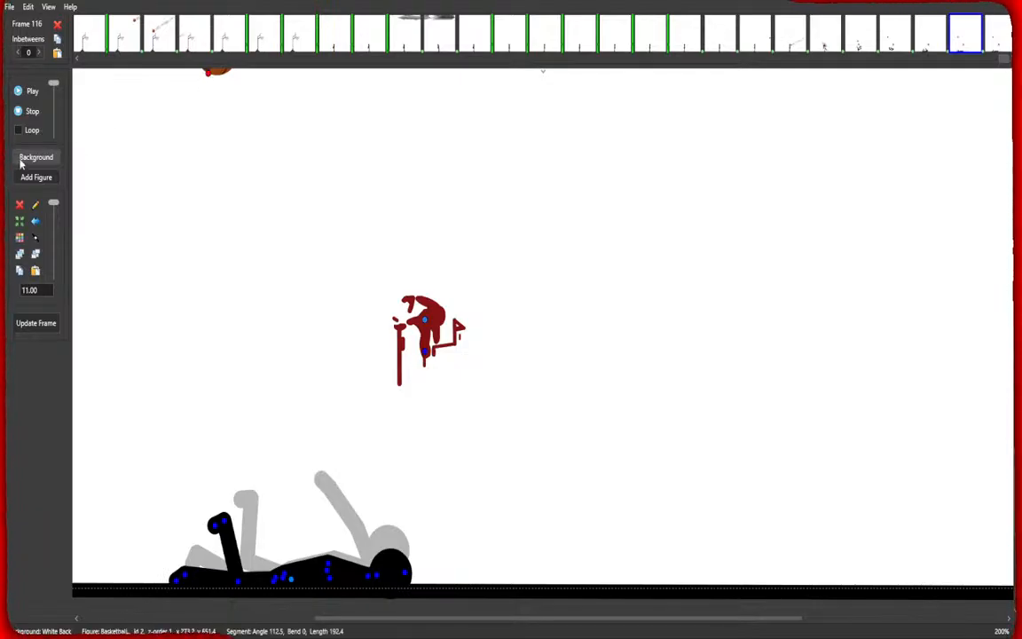
left_click(20, 206)
left_click(39, 328)
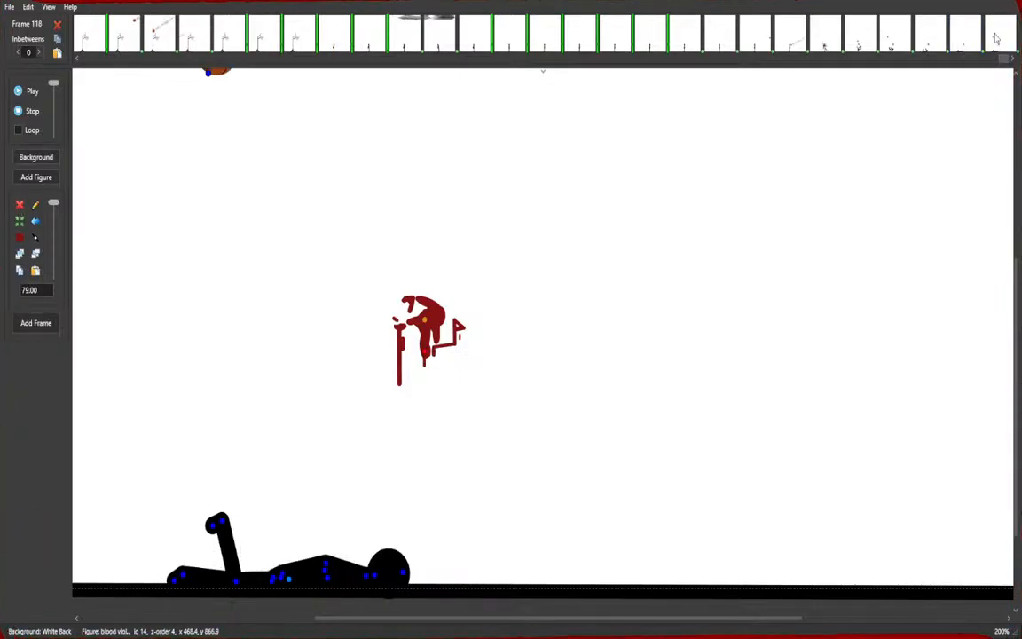
left_click(212, 79)
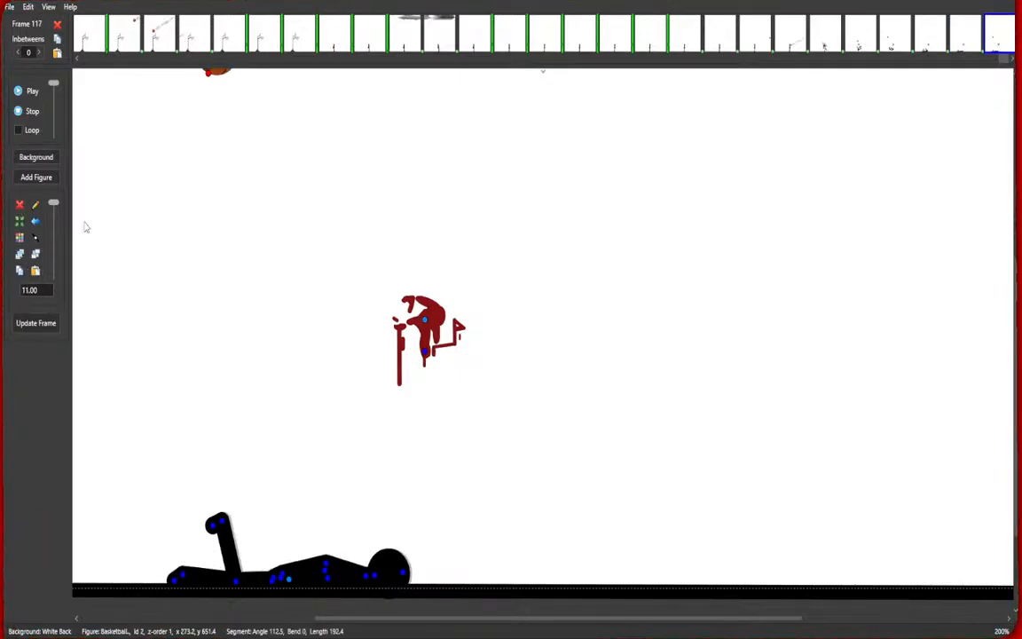
left_click(20, 206)
left_click(37, 325)
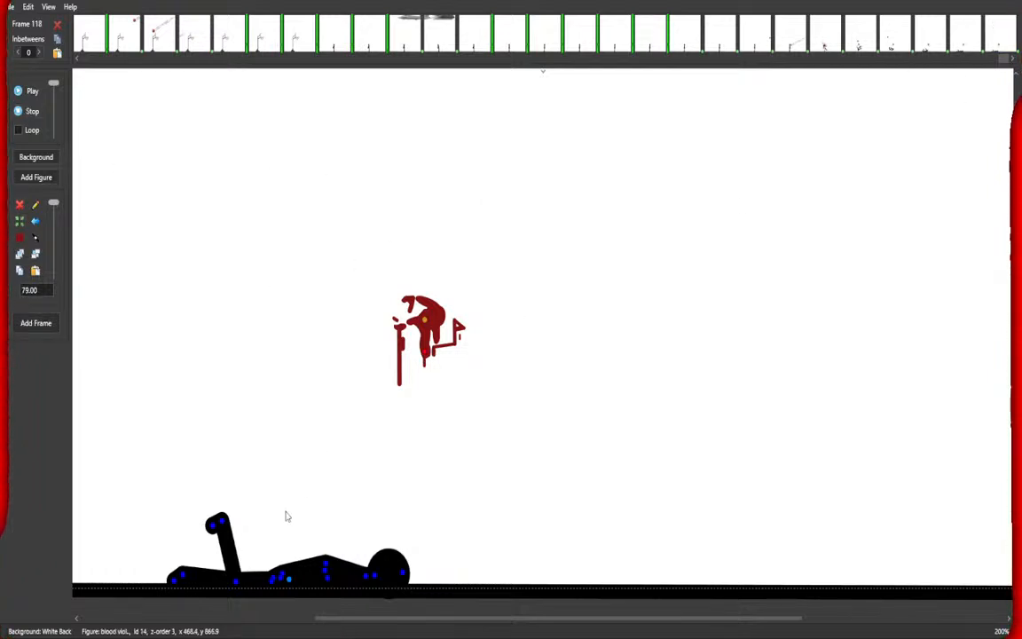
Lower the figure's raised arm step by step on frames 117 and 118 until it lies flat.
left_click(1001, 33)
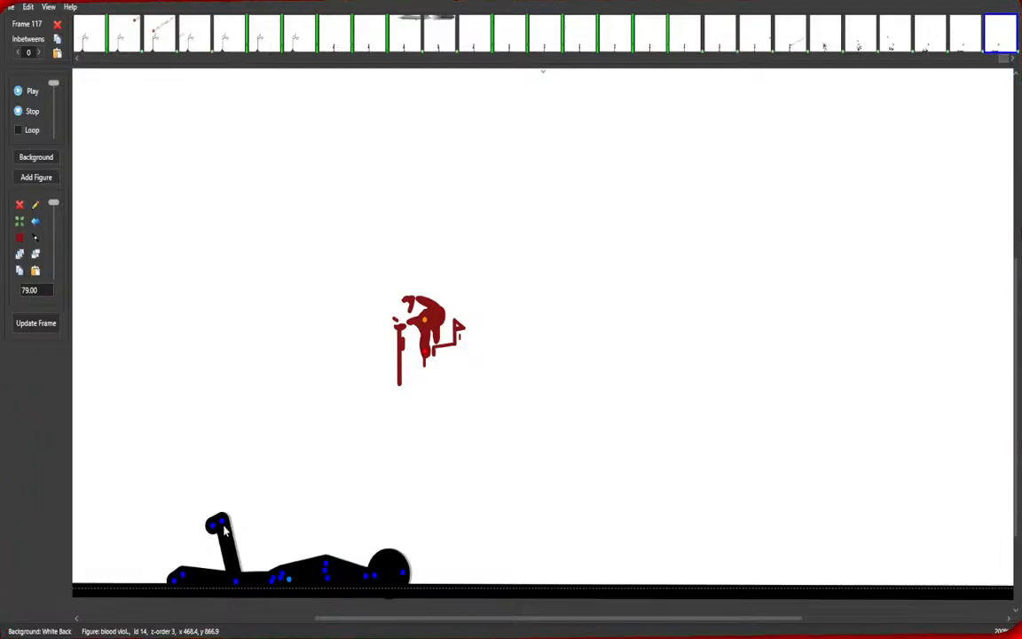
left_click_drag(223, 530, 206, 531)
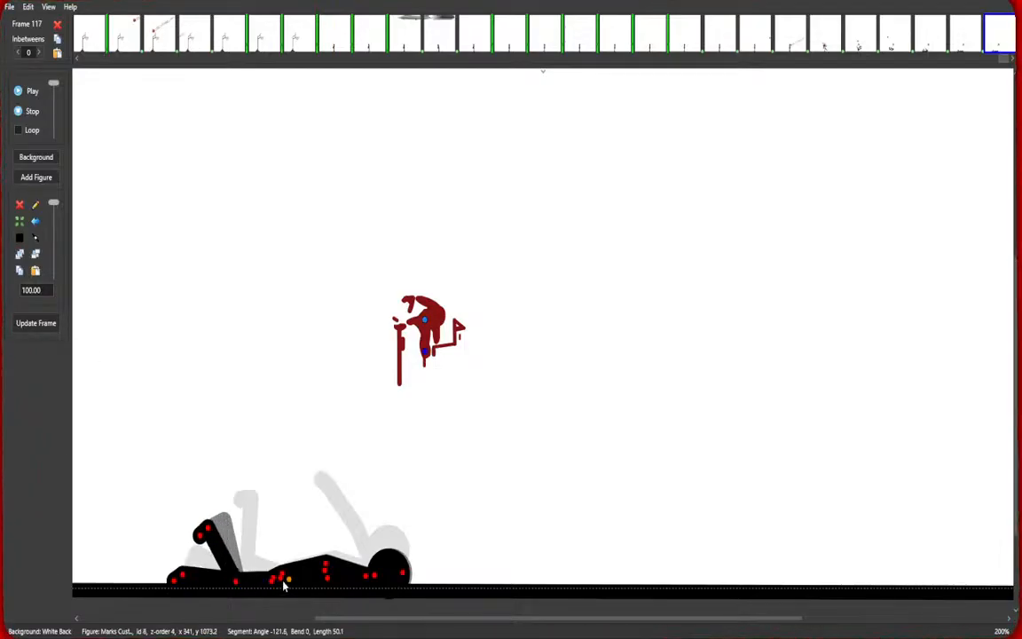
key("space")
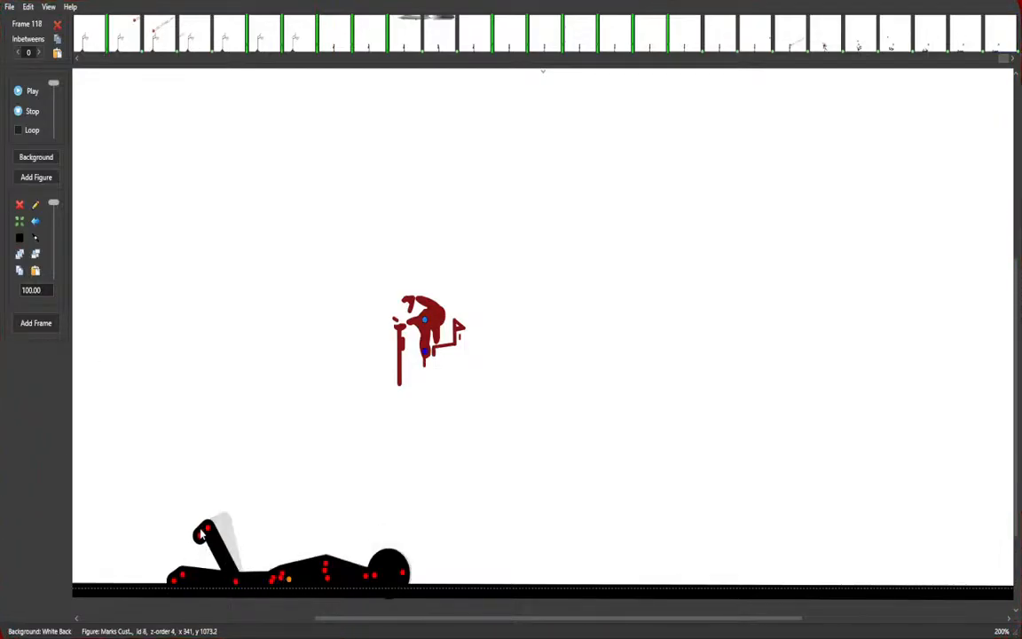
left_click_drag(205, 533, 182, 576)
Add several frames holding the final lying pose.
key("space")
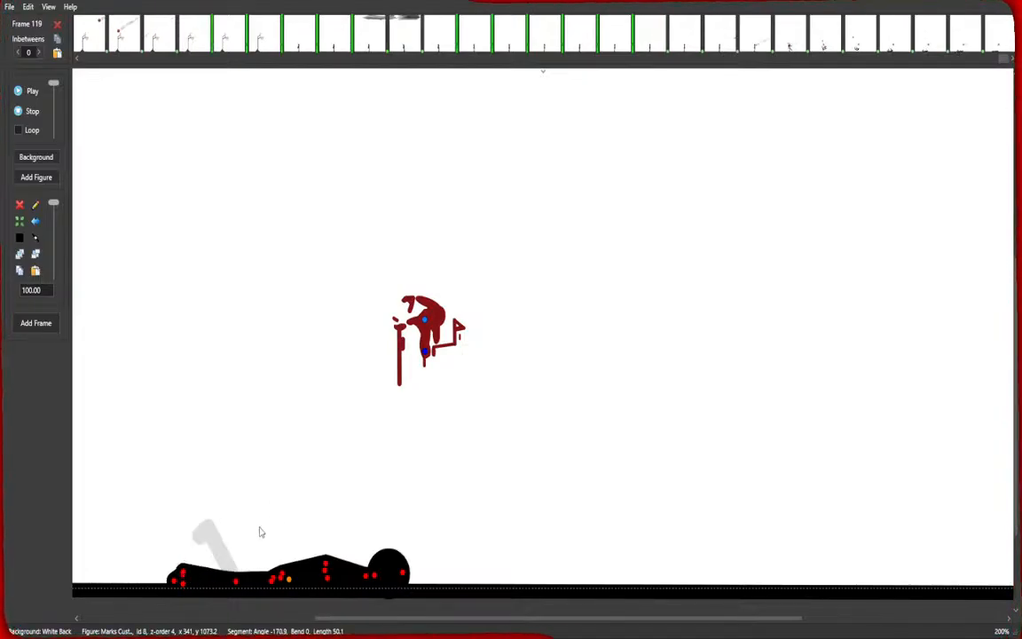
key("space")
key("space")
key("space")
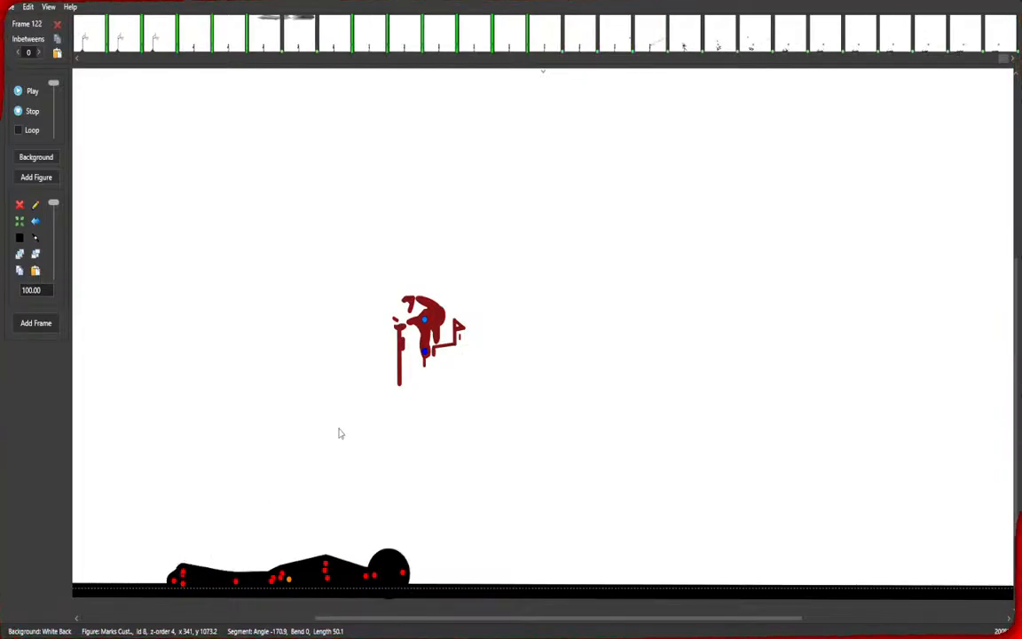
key("space")
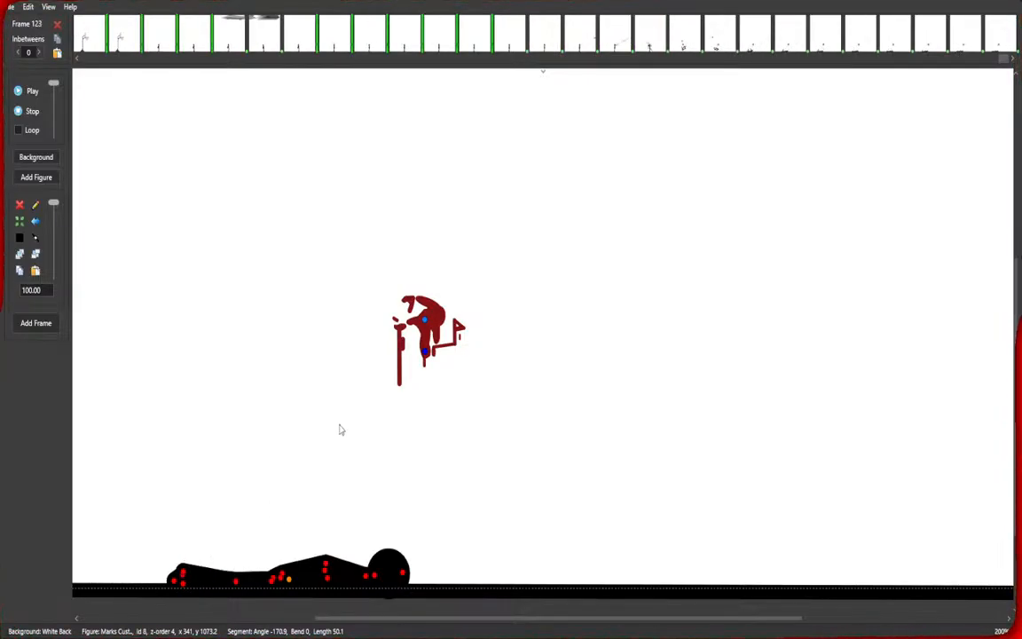
Set the inbetweens for frame 112 to 1 while checking the inbetween counts of the ending frames.
left_click(550, 42)
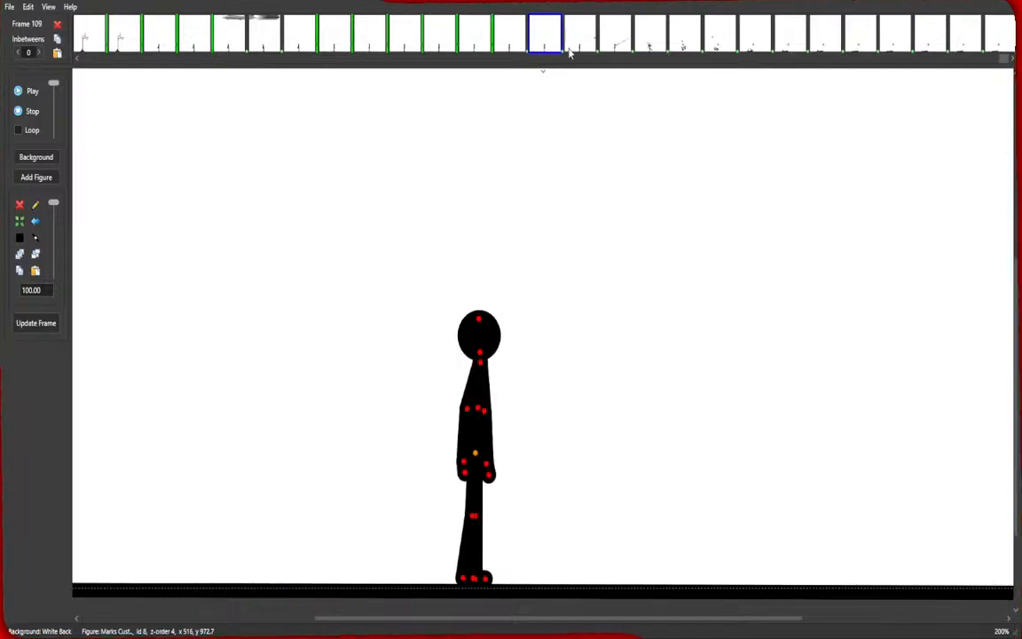
left_click(600, 53, "shift")
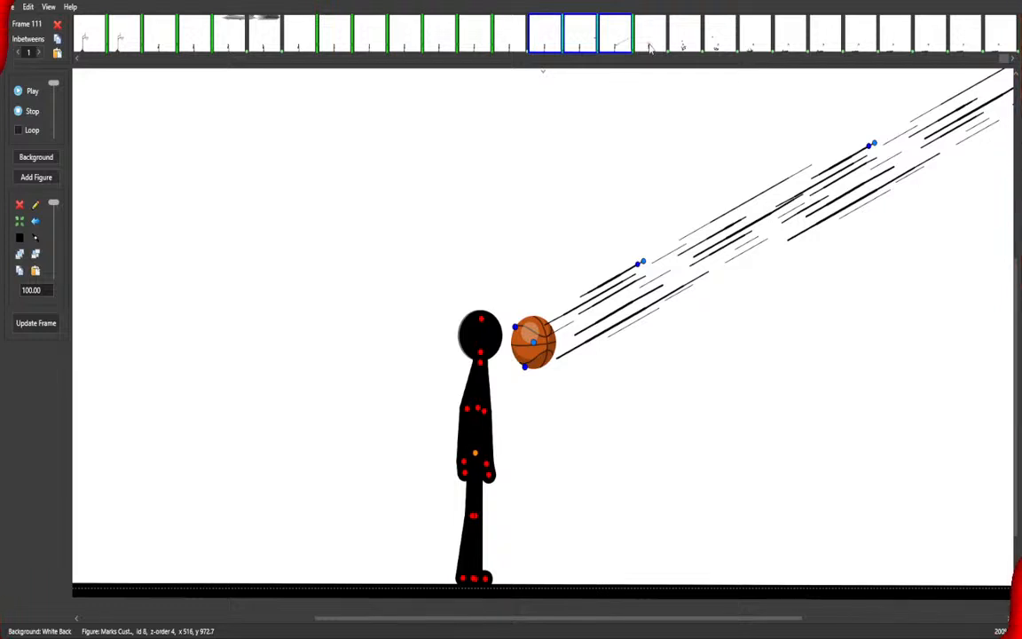
left_click(649, 46, "shift")
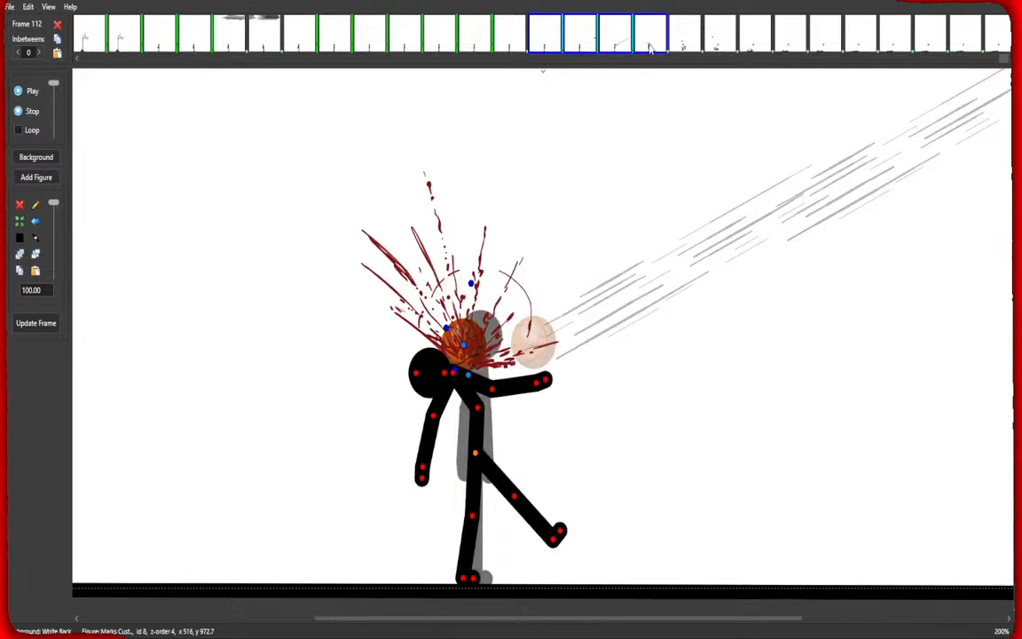
key("1")
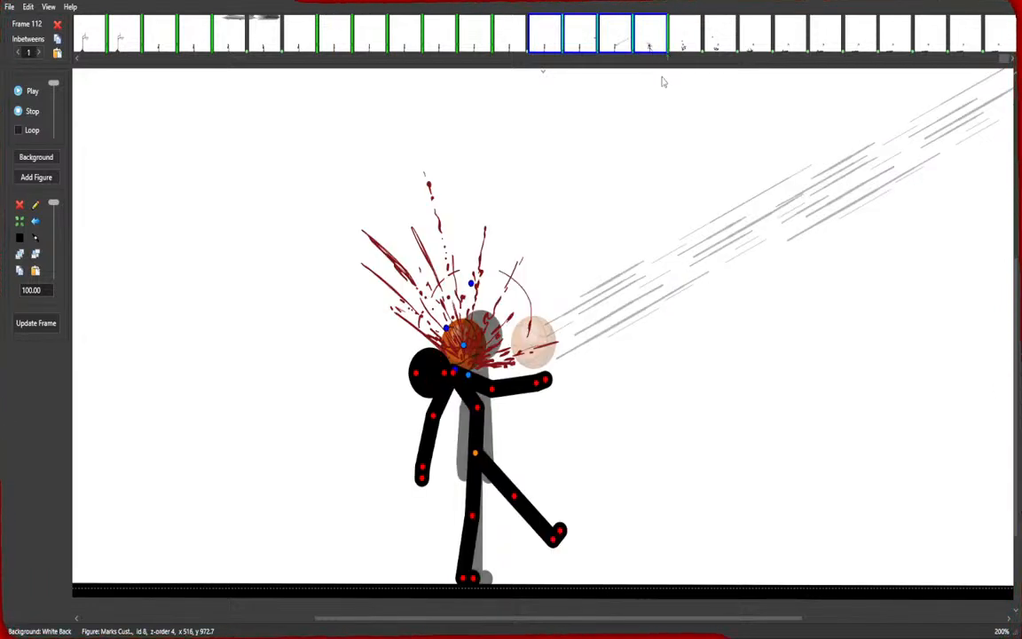
left_click(684, 46)
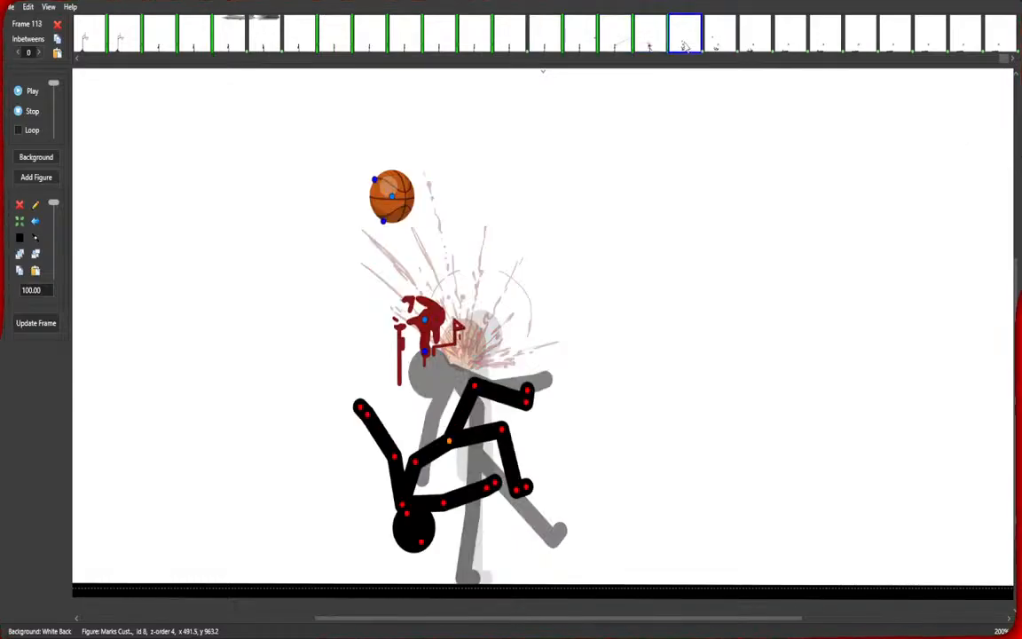
left_click(789, 46, "shift")
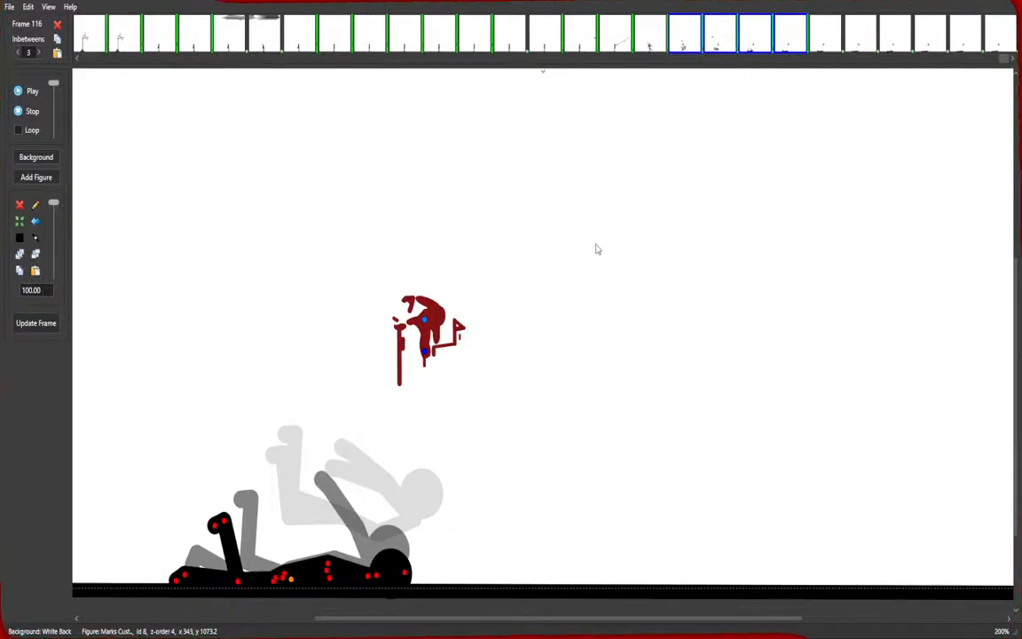
left_click(830, 40)
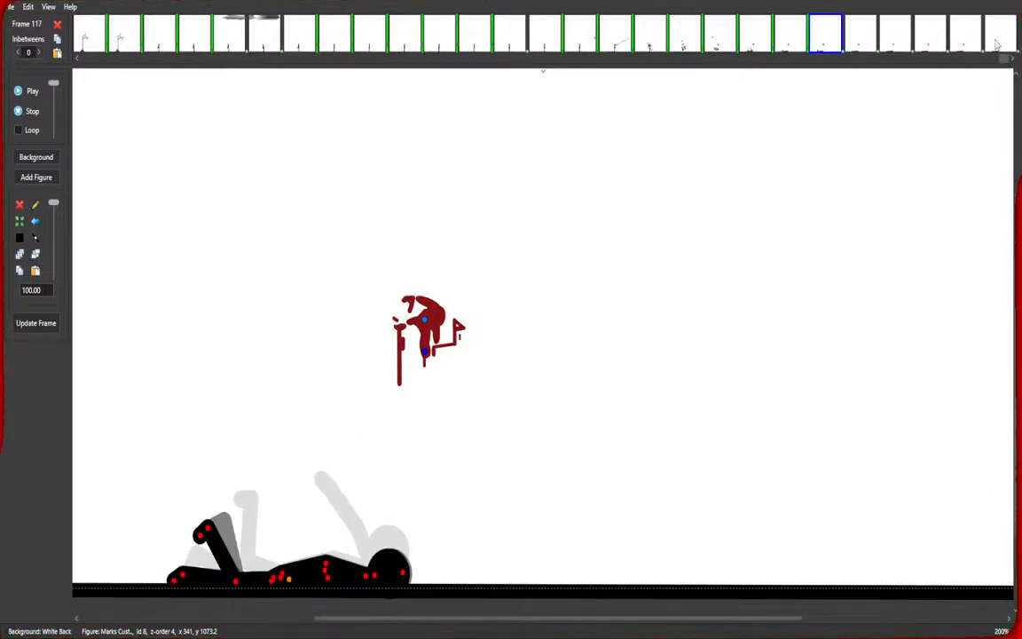
left_click(996, 45, "shift")
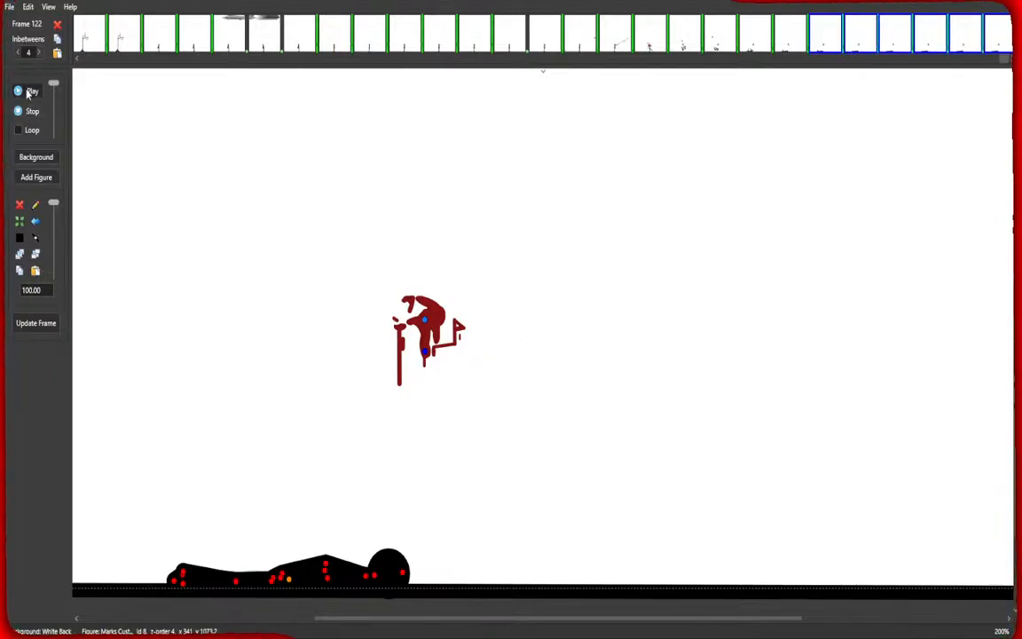
Play the animation from the beginning to preview it, zooming the view out.
left_click(133, 61)
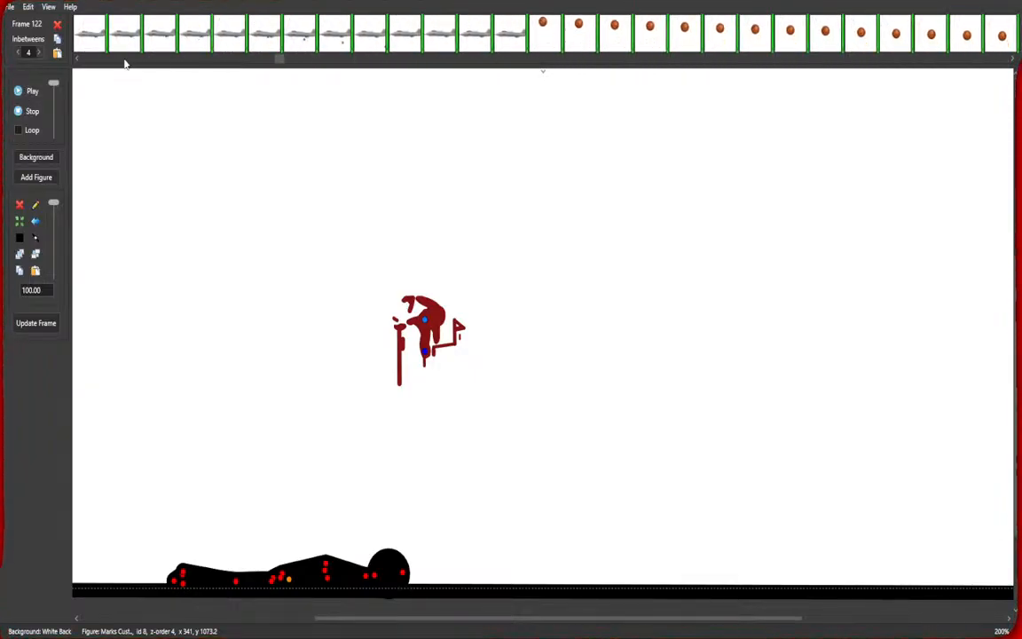
left_click(92, 35)
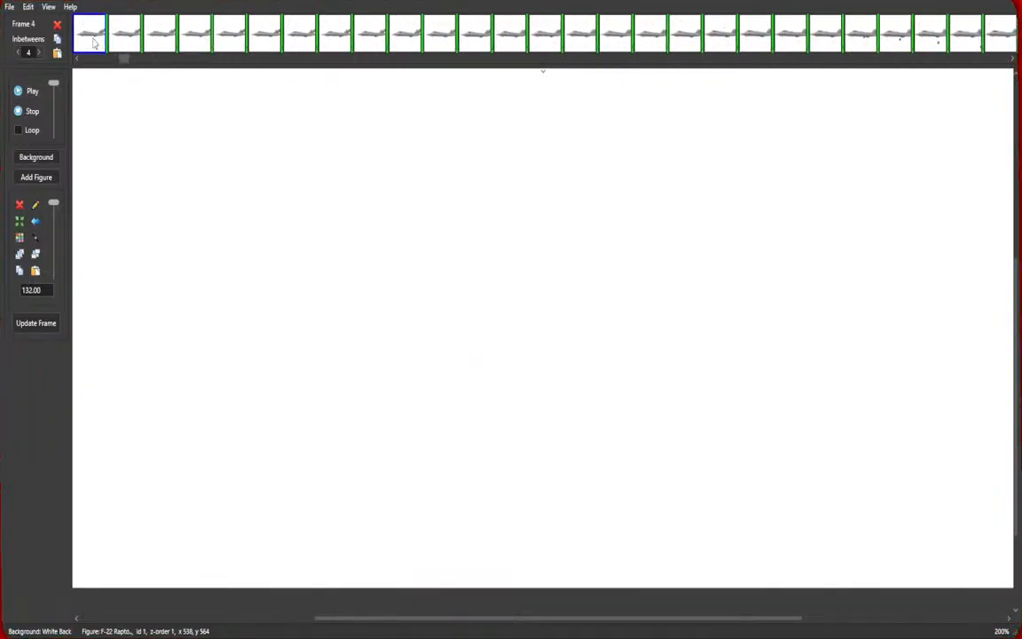
left_click(20, 90)
left_click(21, 113)
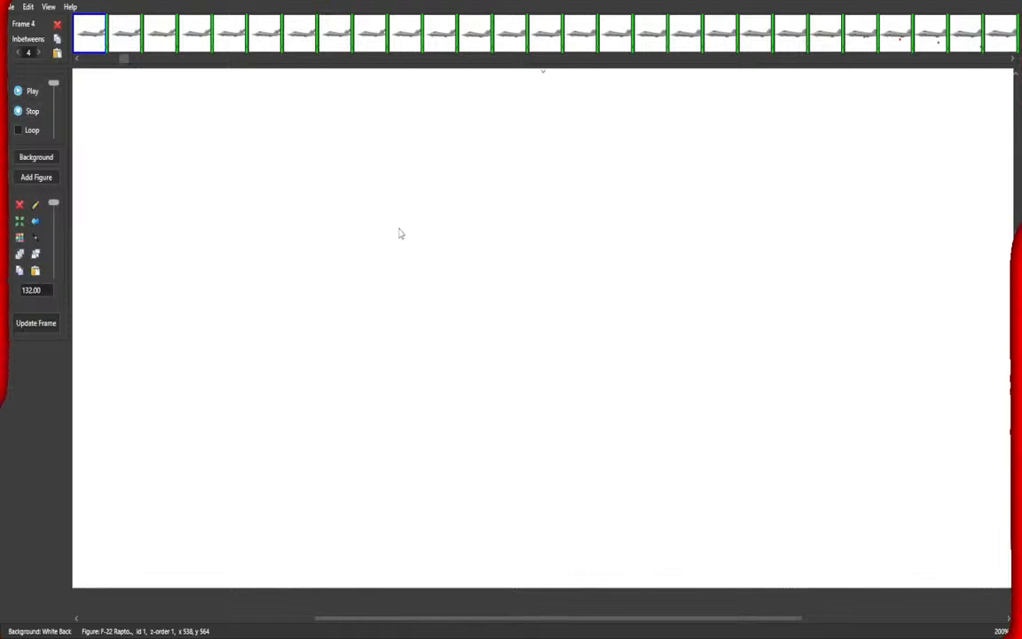
scroll(396, 243, "down", 2)
scroll(397, 248, "up", 1)
left_click(19, 91)
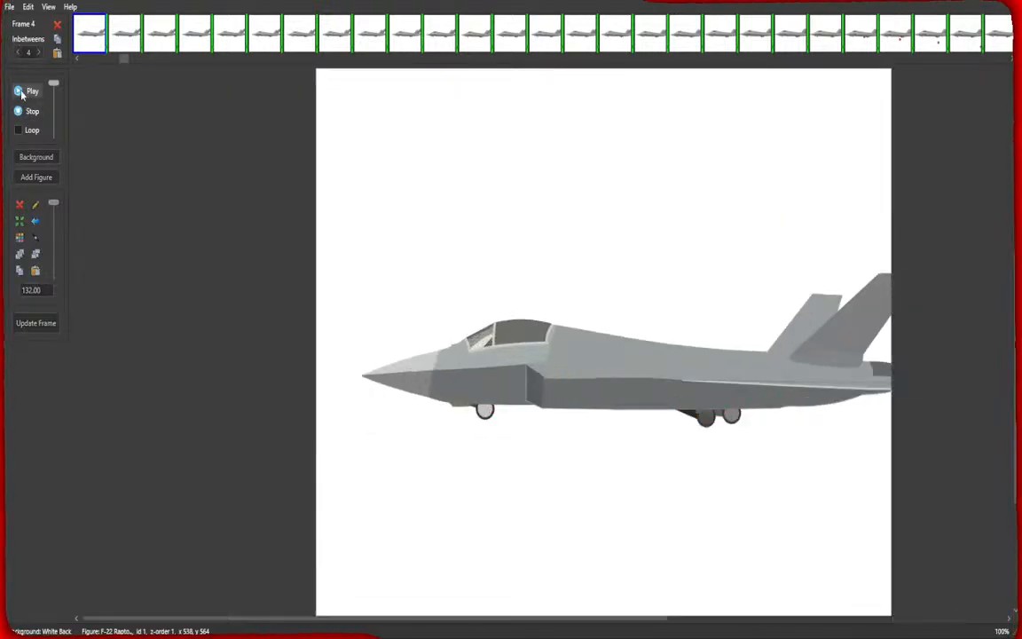
scroll(364, 257, "down", 1)
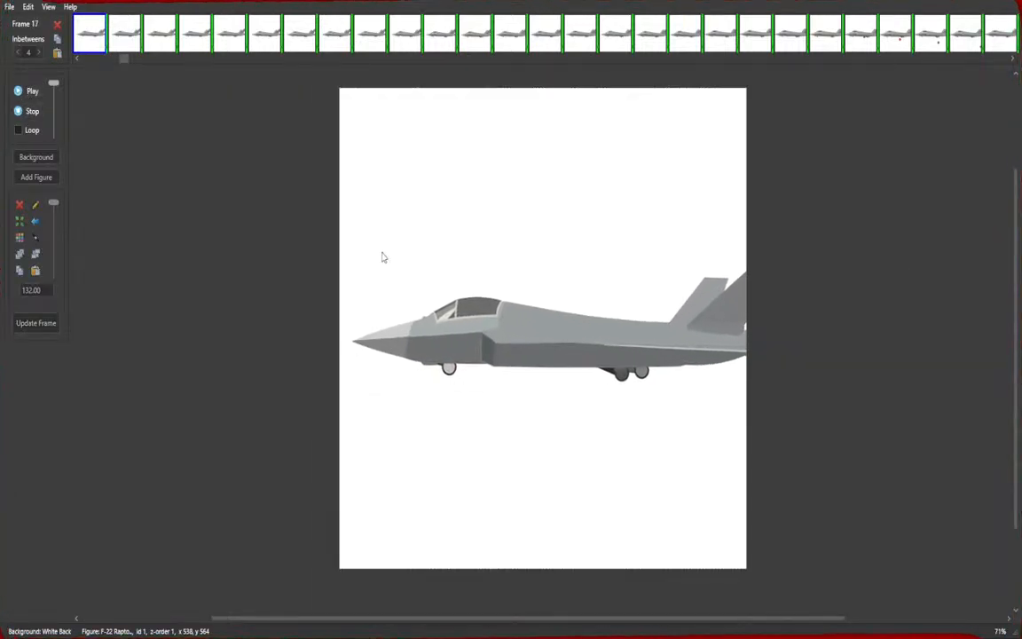
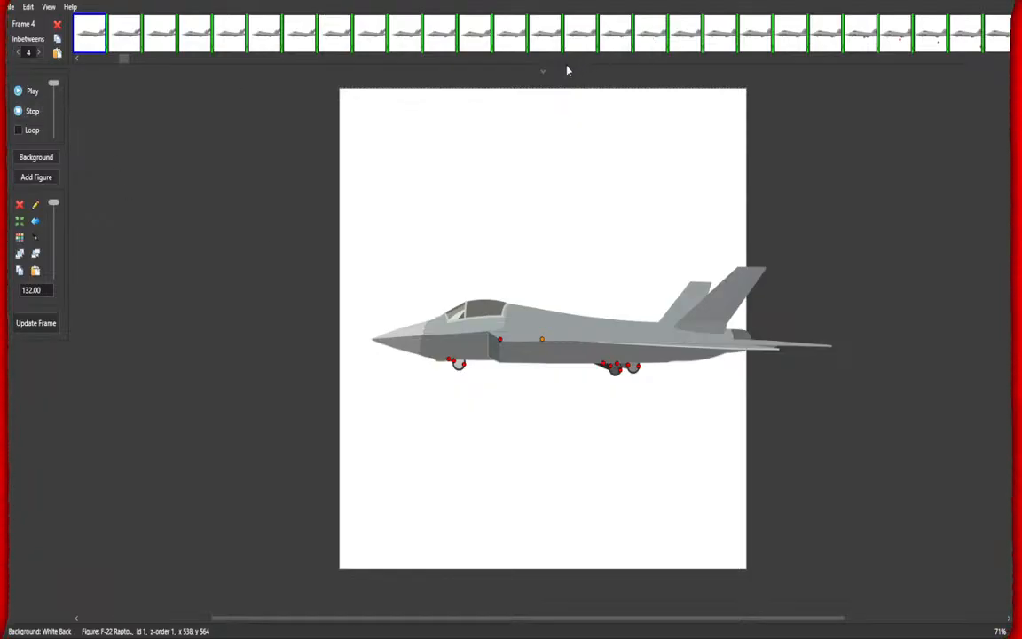
Play the ending from frame 111 several times to preview how the ball hits the figure.
scroll(376, 63, "down", 8)
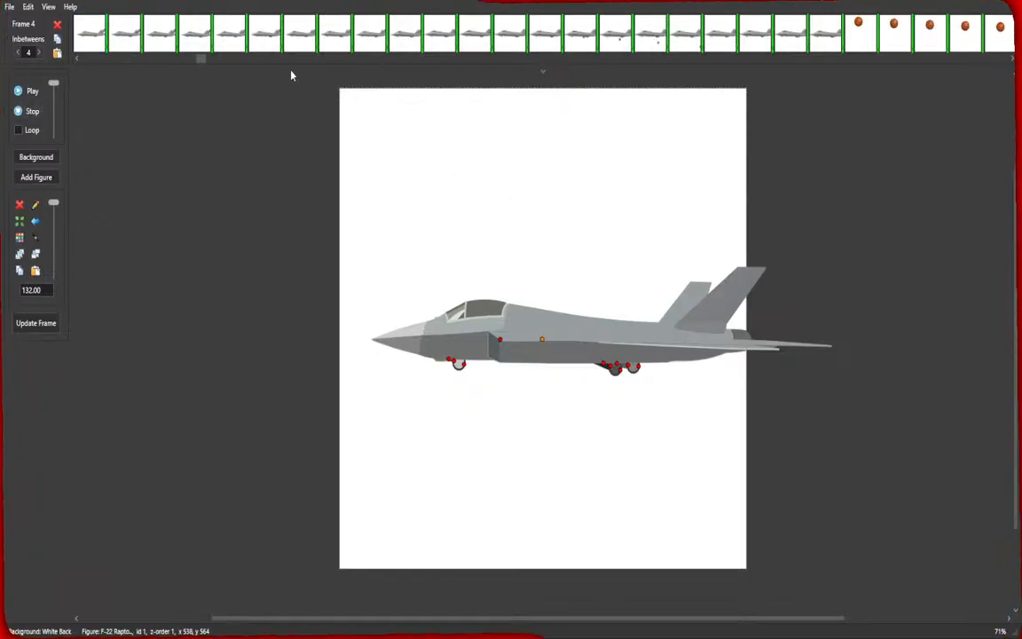
left_click_drag(205, 58, 976, 61)
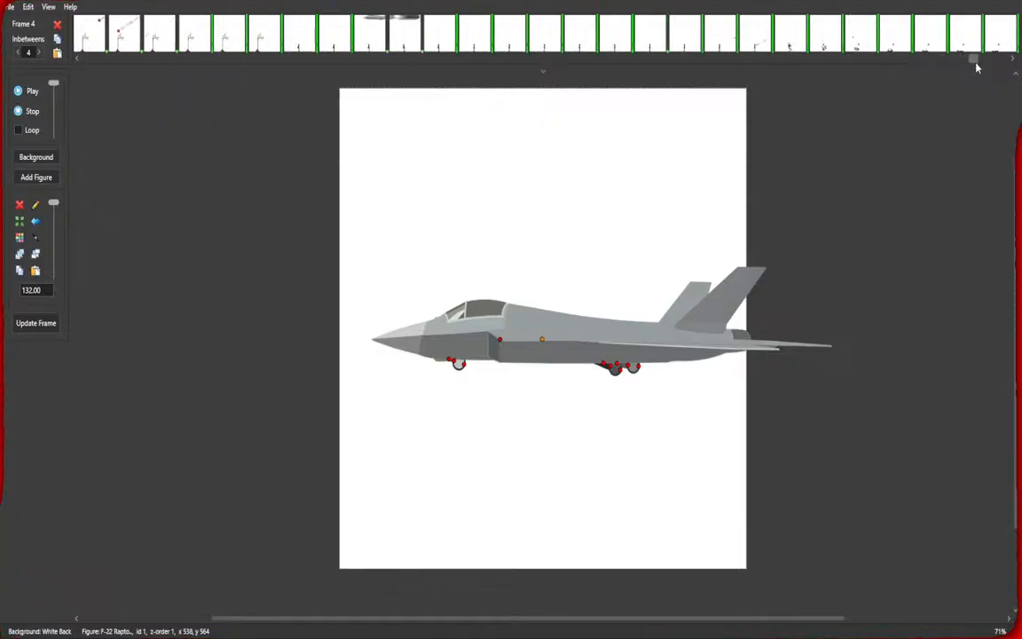
left_click(591, 43)
left_click(21, 91)
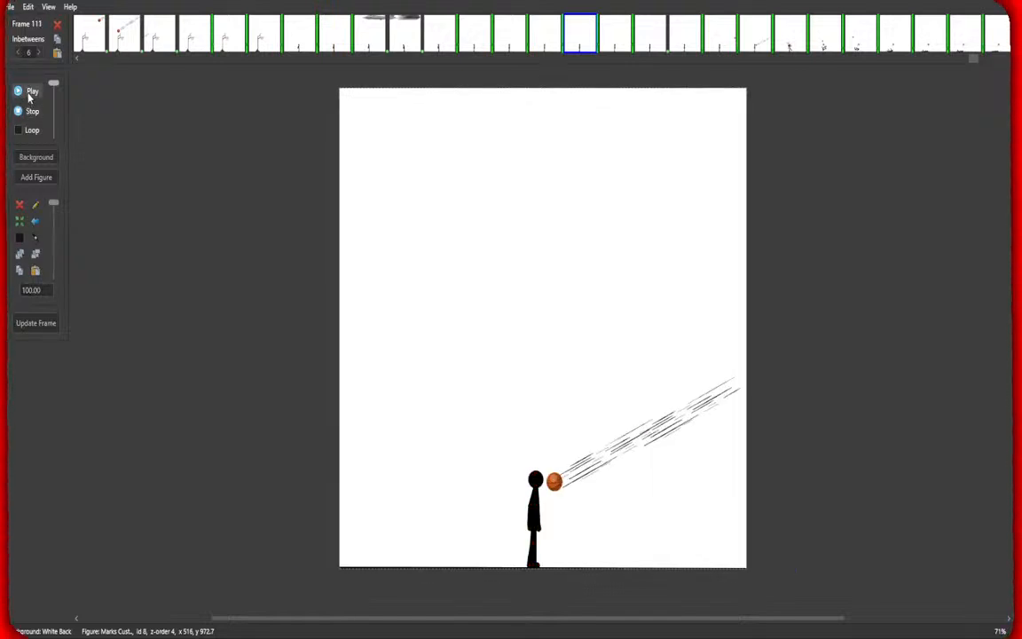
left_click(27, 112)
left_click(27, 94)
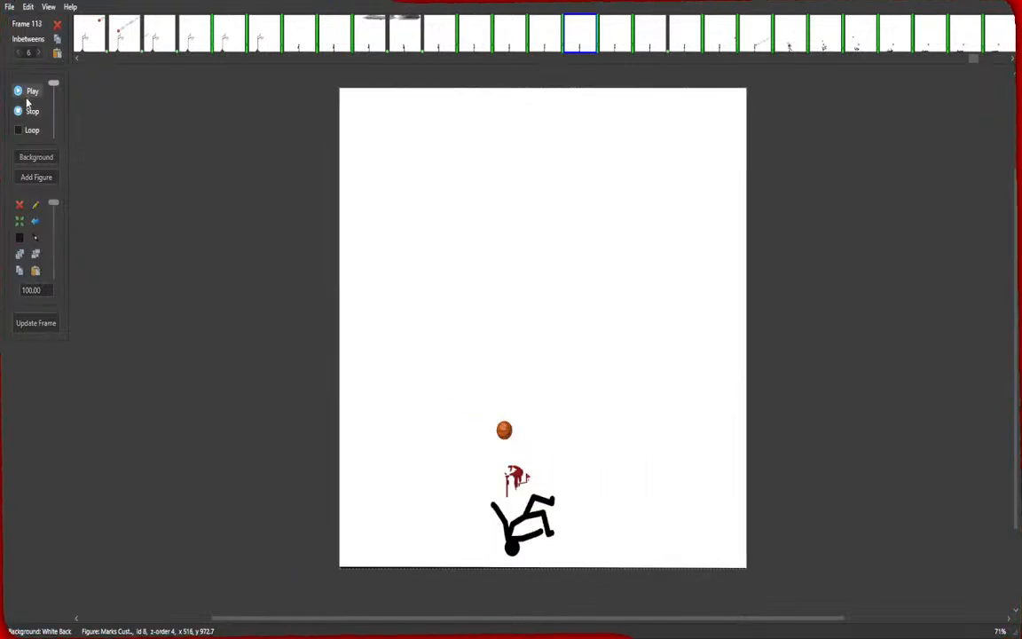
left_click(28, 113)
left_click(27, 93)
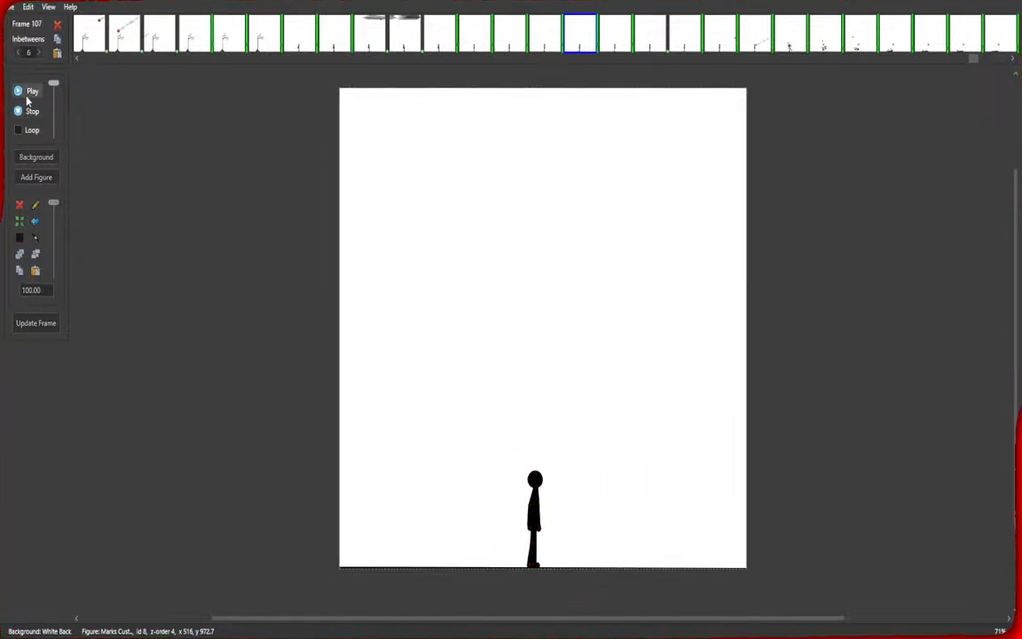
left_click(28, 112)
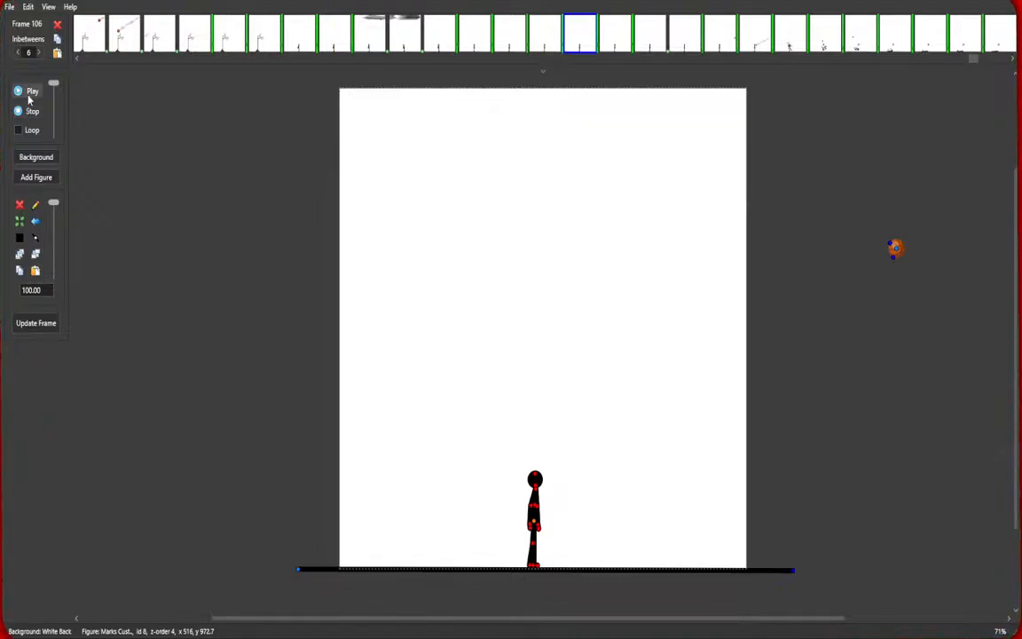
left_click(30, 94)
left_click(27, 112)
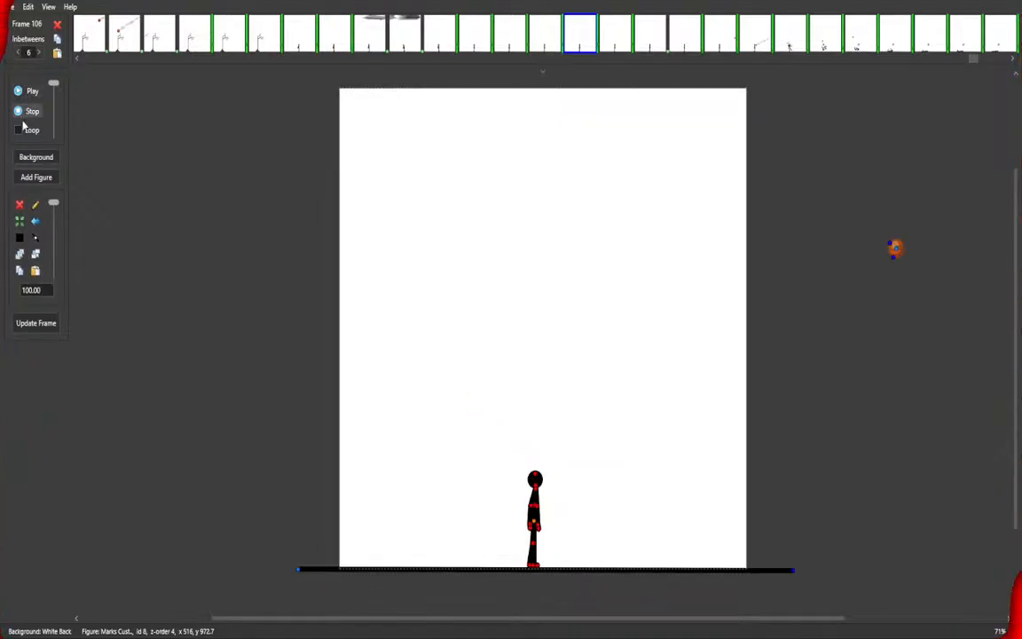
left_click(28, 92)
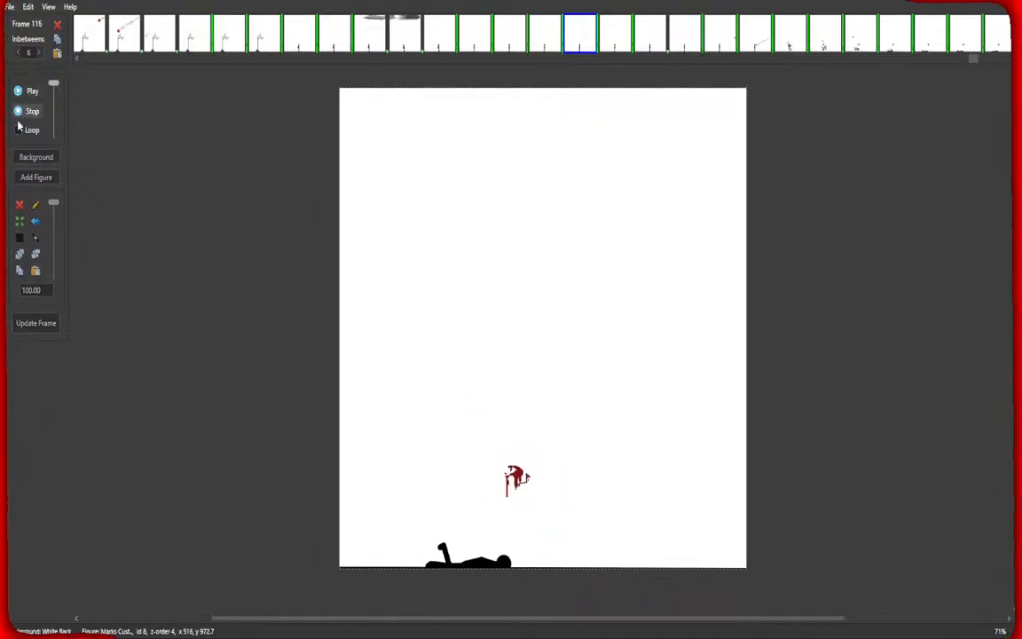
left_click(23, 113)
scroll(343, 141, "down", 2)
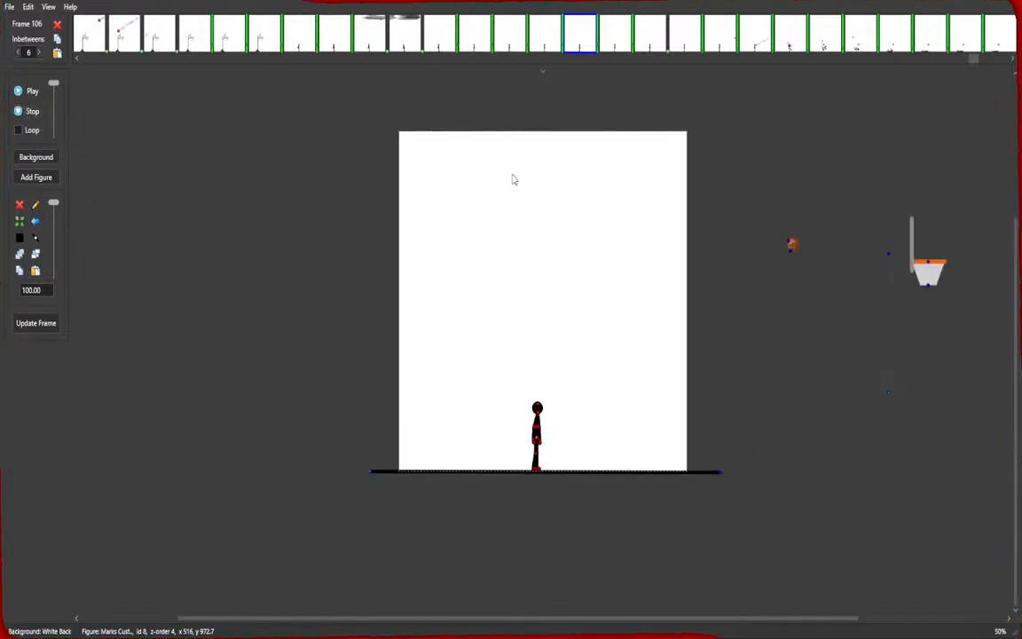
scroll(502, 316, "up", 2)
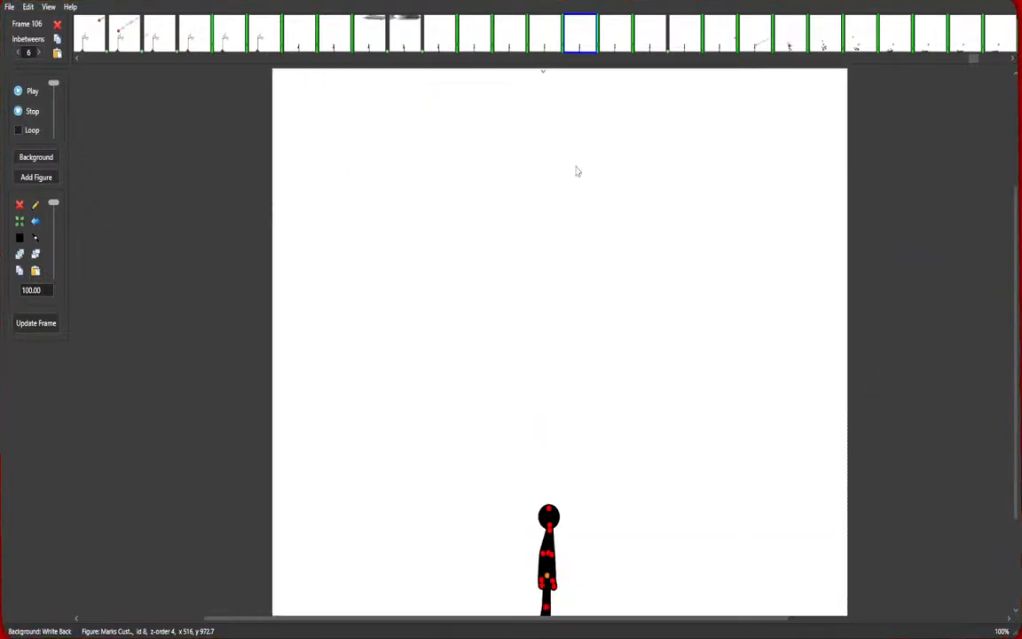
scroll(509, 213, "down", 1)
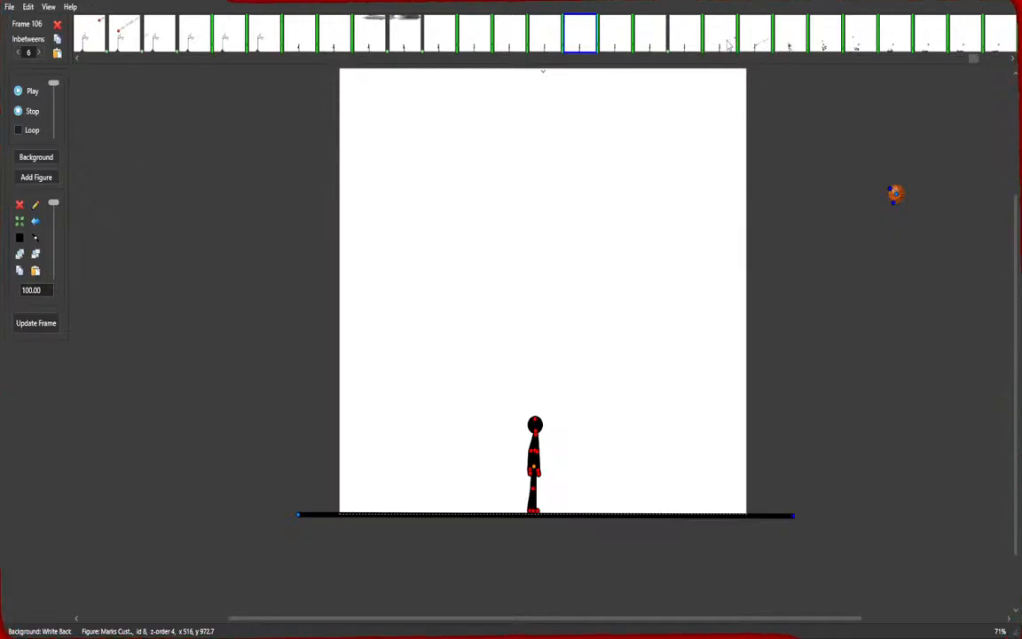
Move the ball up and to the left on frame 113 so it bounces away from the head, and update the frame.
left_click(731, 50)
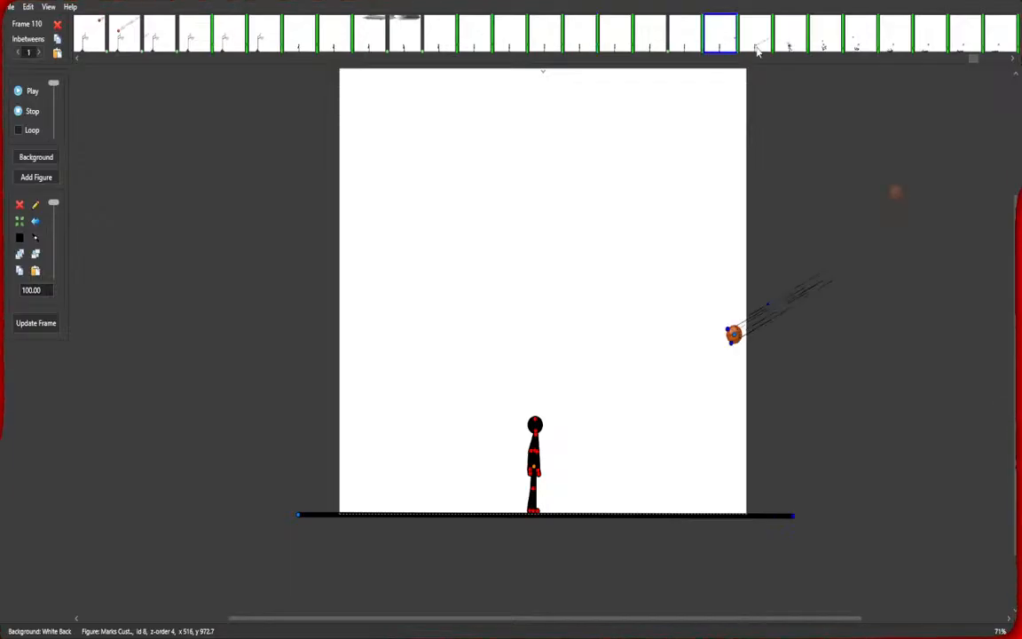
left_click(757, 36)
left_click(793, 45)
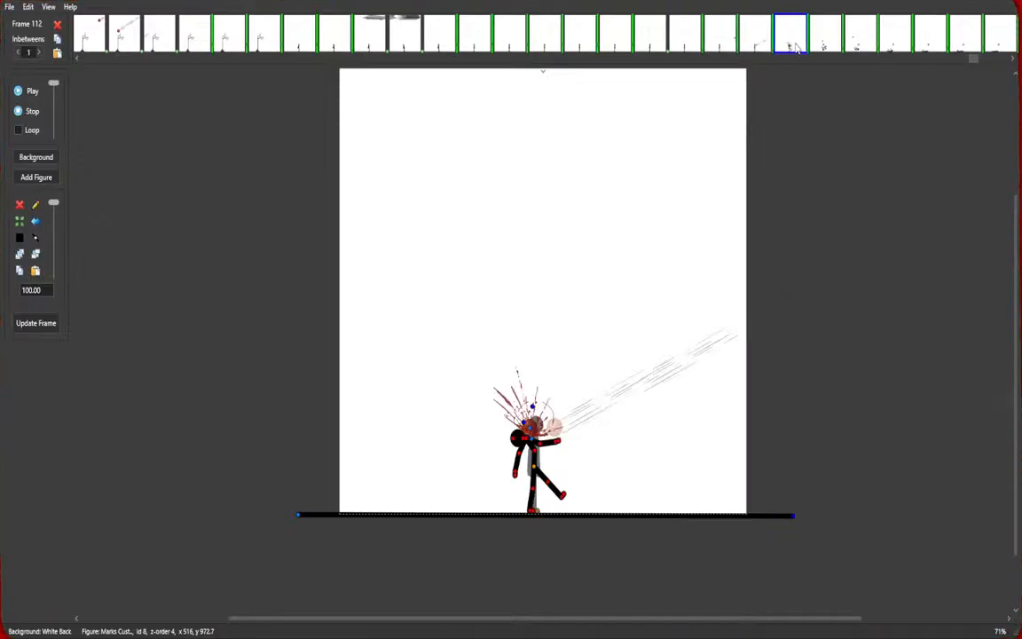
left_click(827, 48)
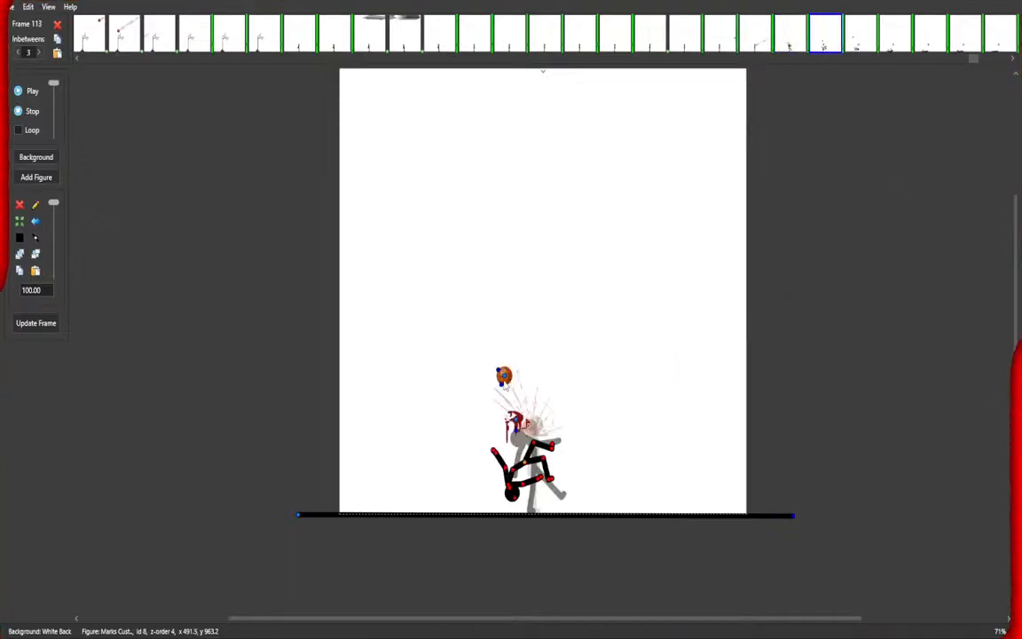
left_click_drag(508, 384, 443, 310)
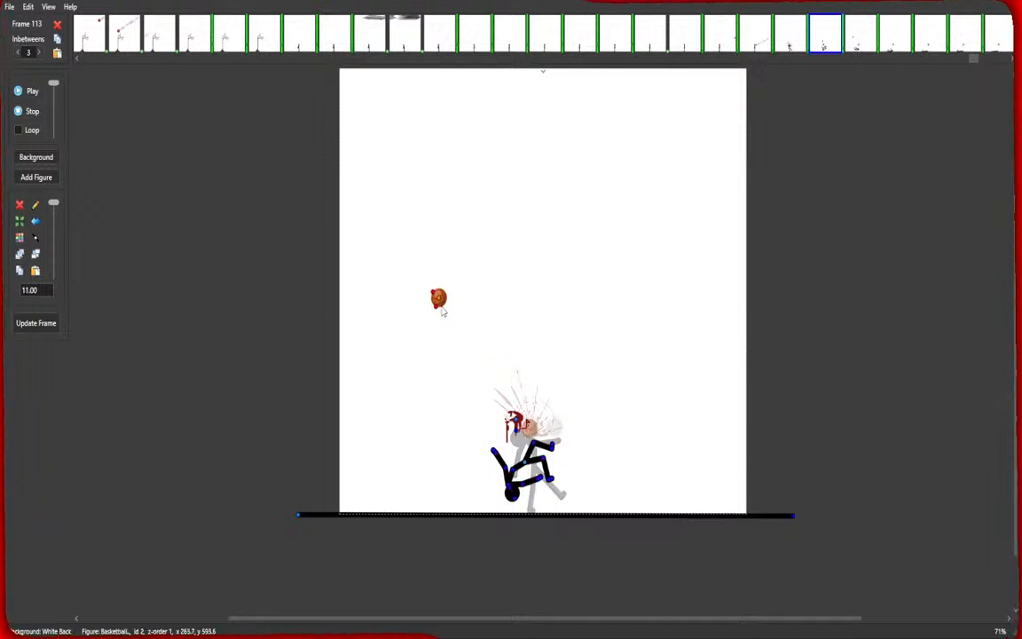
left_click(36, 323)
Move the ball on frame 114 further up-left to the canvas's left edge and update the frame.
left_click(863, 49)
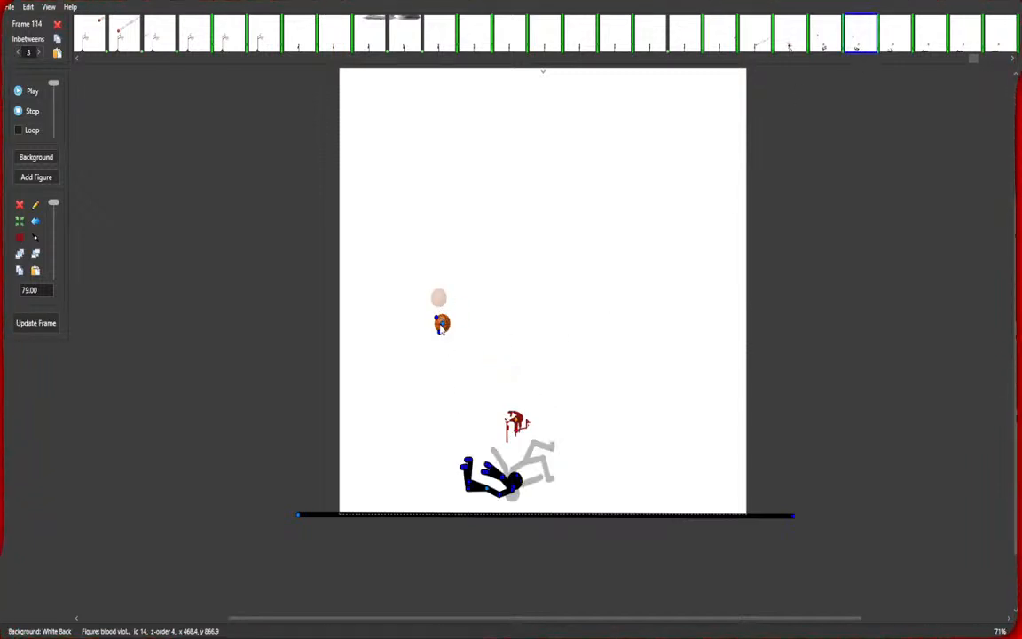
left_click_drag(442, 327, 360, 232)
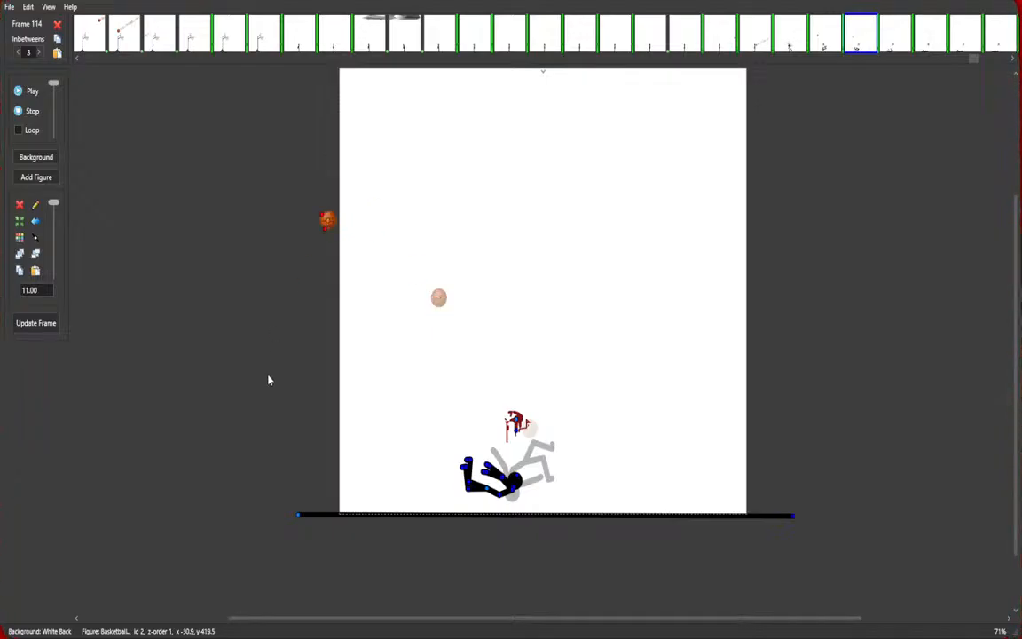
left_click_drag(328, 224, 336, 225)
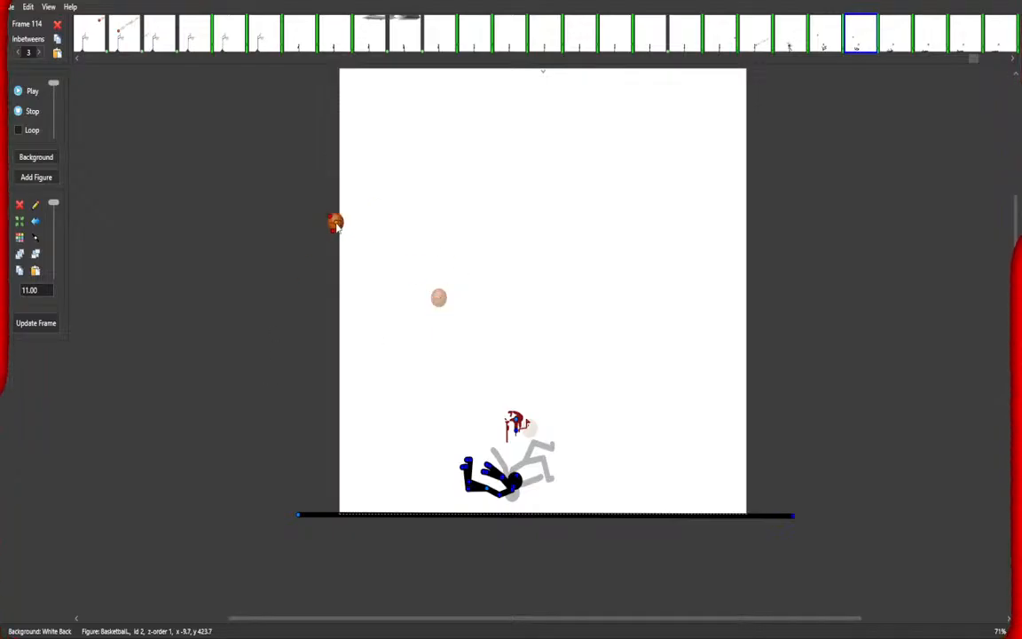
left_click(15, 326)
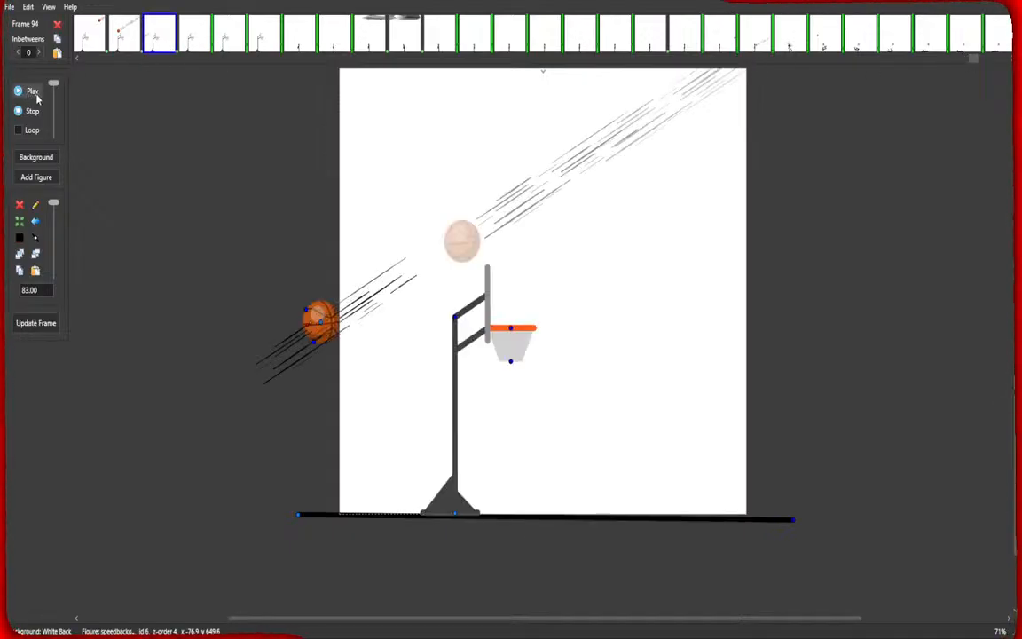
Play the animation to preview the bounce, then step through the ending frames 112 to 118.
left_click(33, 91)
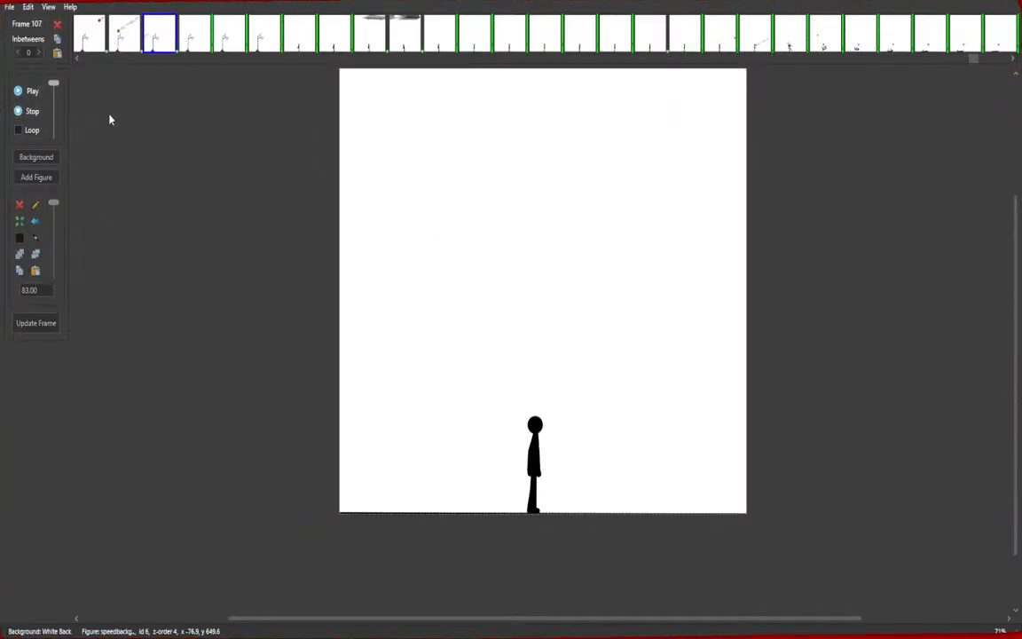
left_click(33, 112)
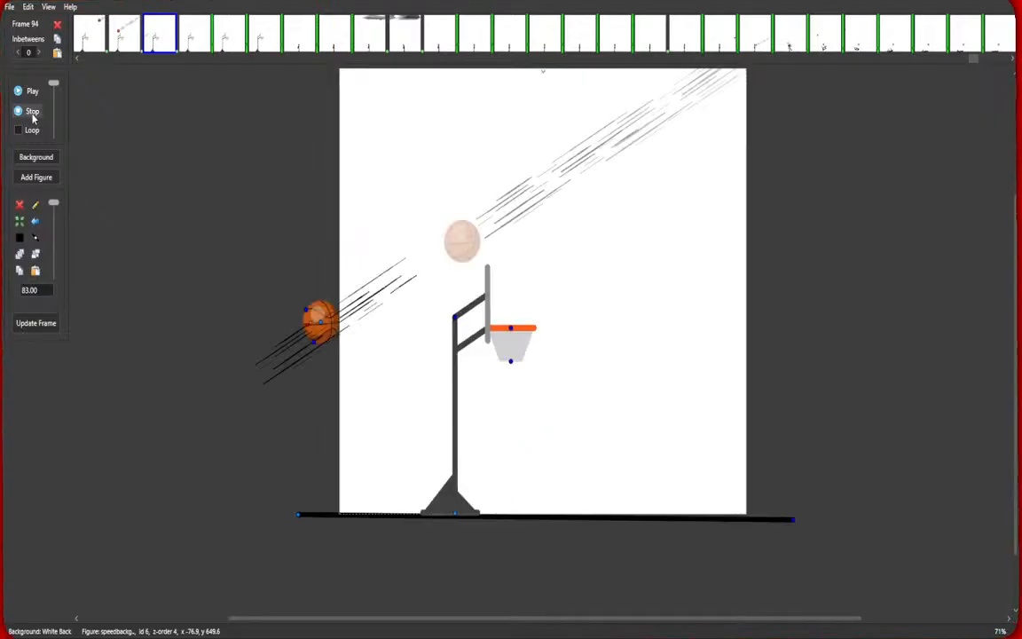
left_click(30, 94)
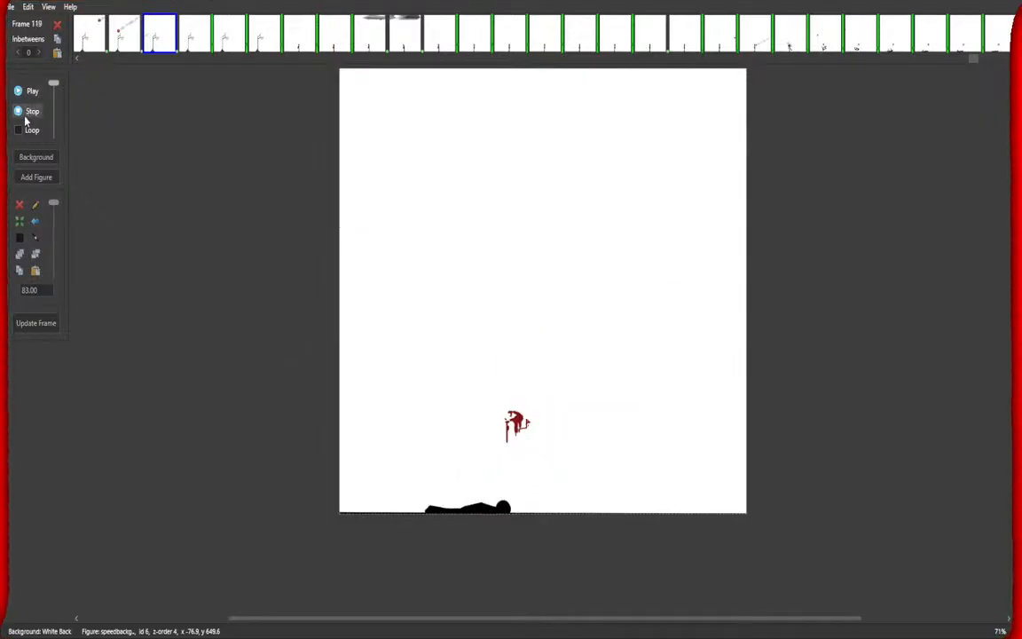
left_click(30, 111)
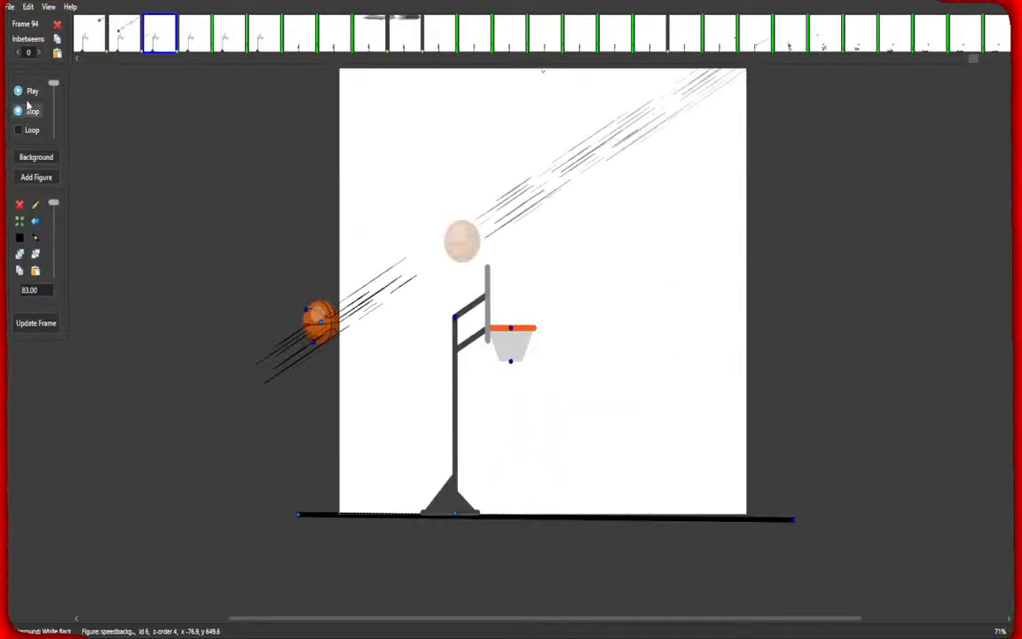
left_click(860, 36)
left_click(824, 46)
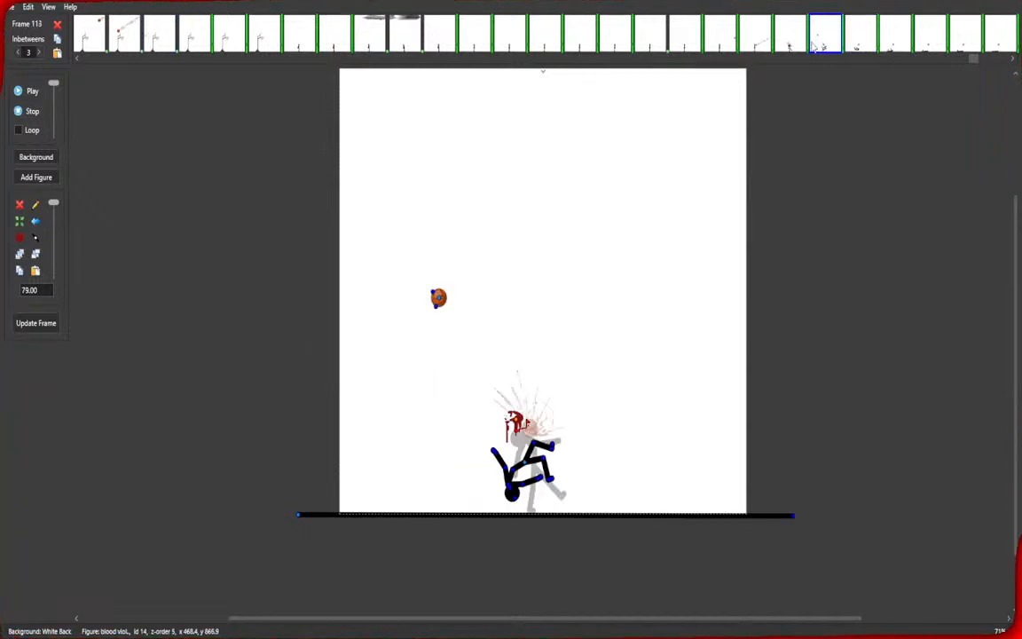
left_click(793, 44)
left_click(824, 45)
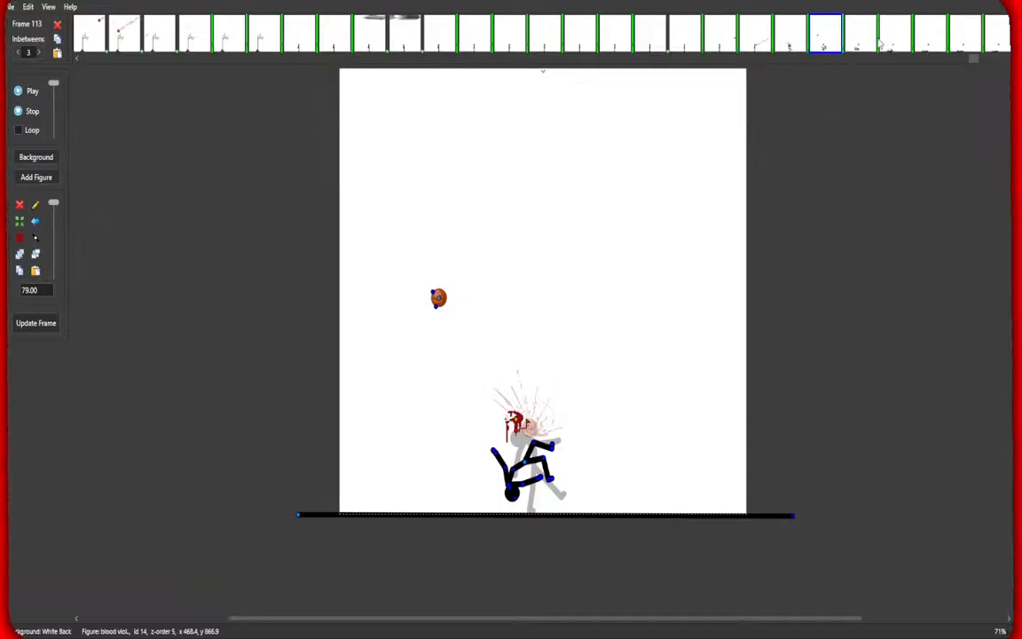
left_click(983, 45, "shift")
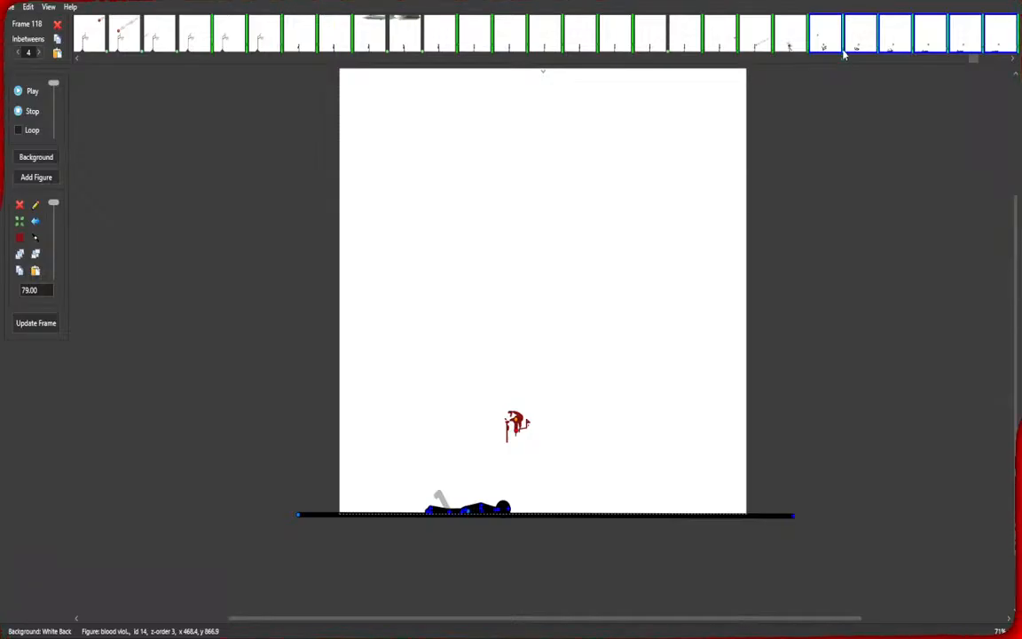
left_click(684, 36)
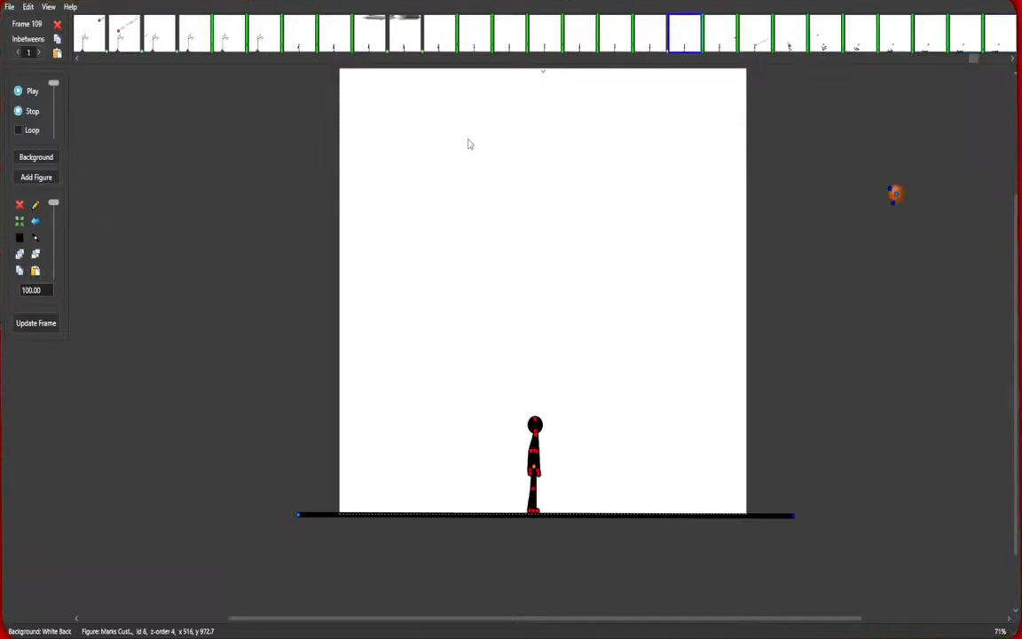
Play and stop the animation repeatedly from frame 109 to check the ball's bounce after the hit.
left_click(21, 92)
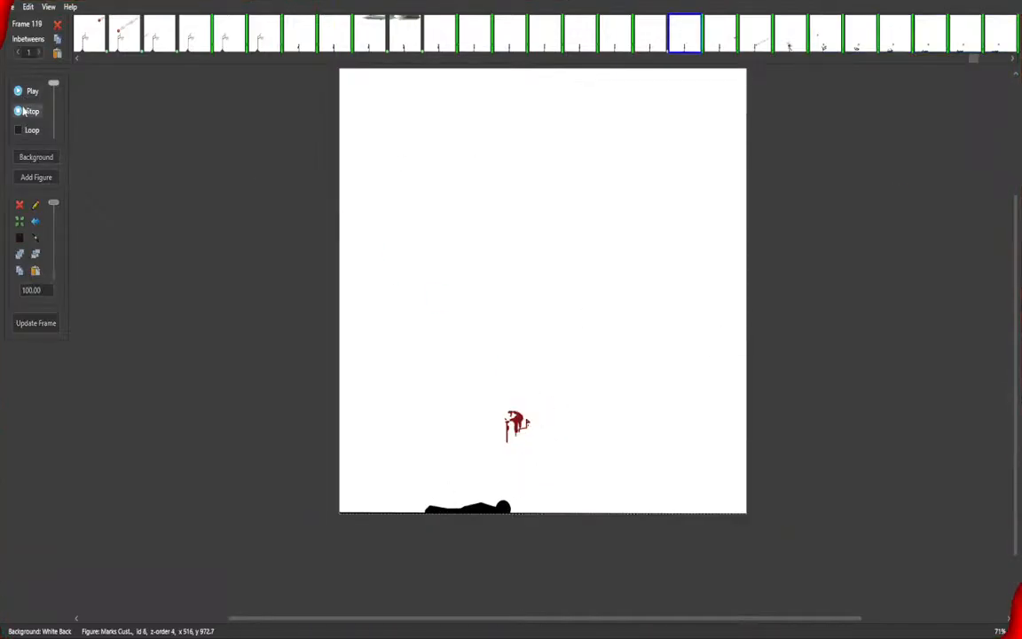
left_click(24, 112)
left_click(20, 91)
left_click(26, 111)
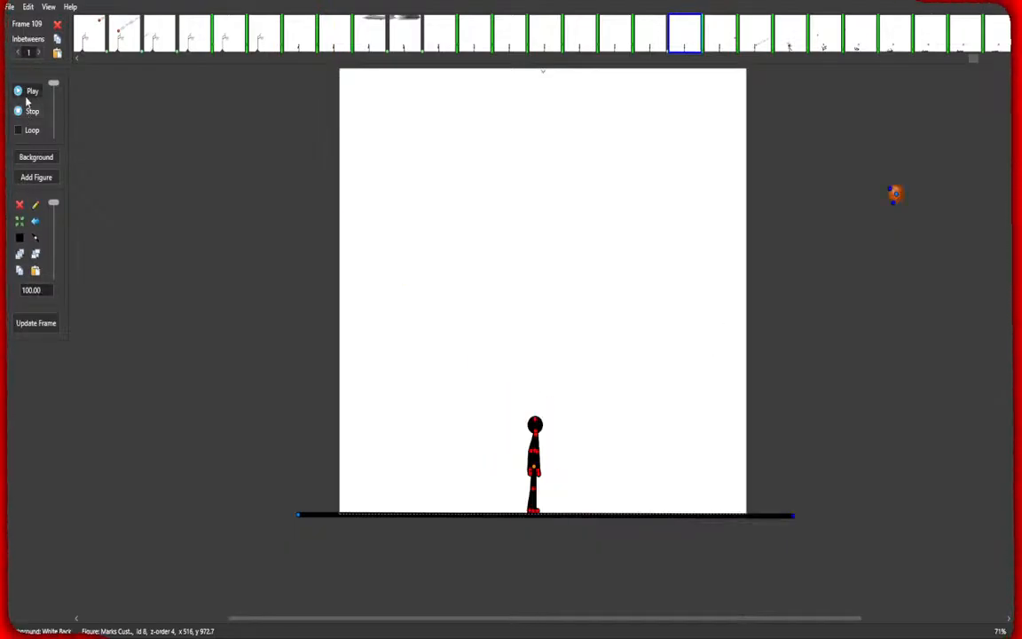
left_click(24, 92)
left_click(27, 109)
left_click(26, 93)
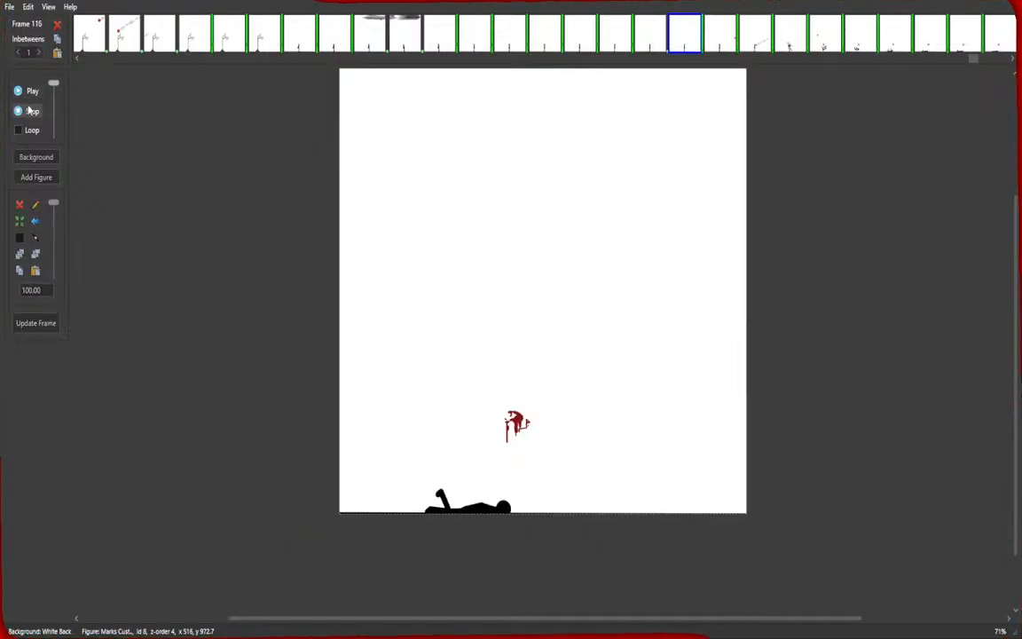
left_click(28, 108)
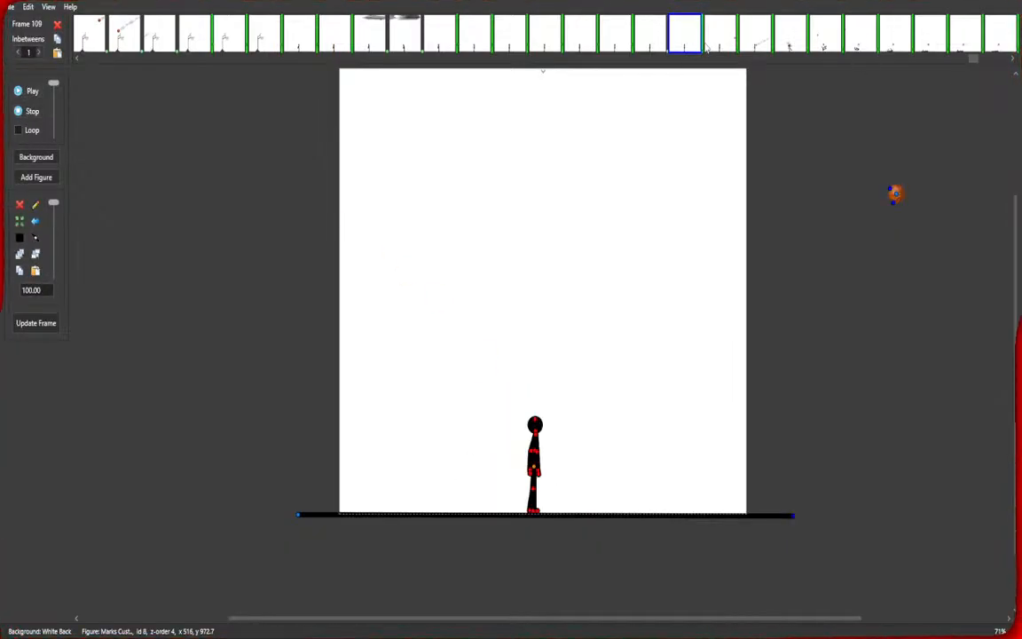
Inspect the final frames from 113 to the end of the timeline.
left_click(828, 43)
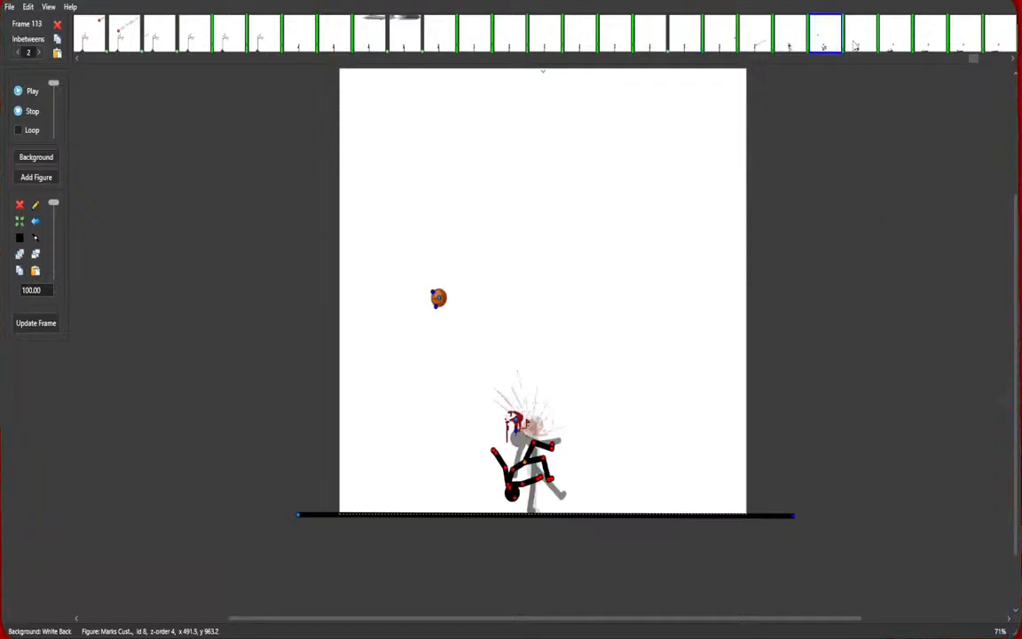
left_click(994, 35, "shift")
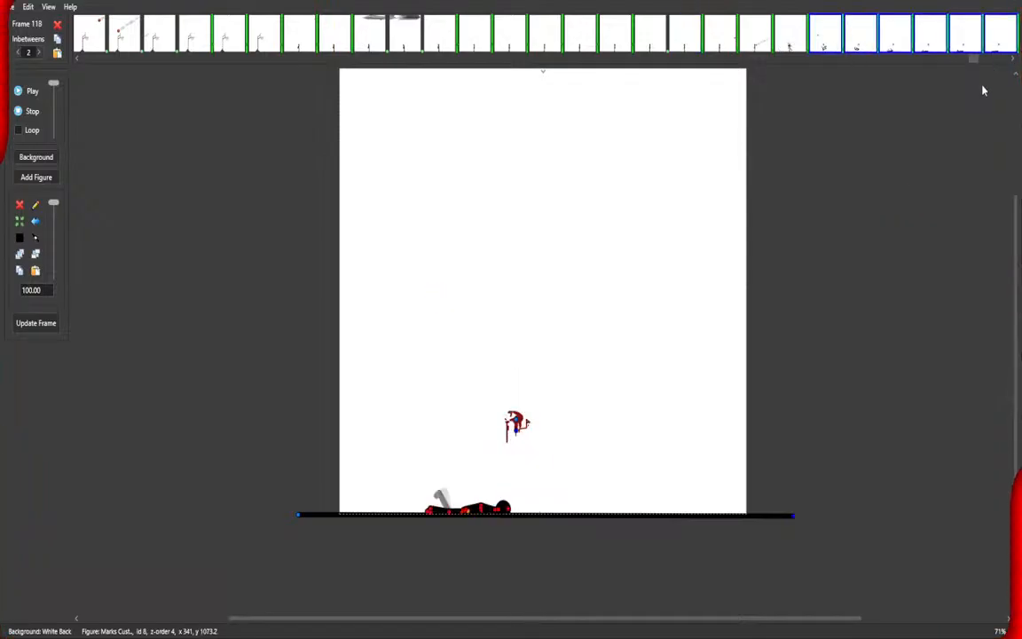
left_click(526, 344)
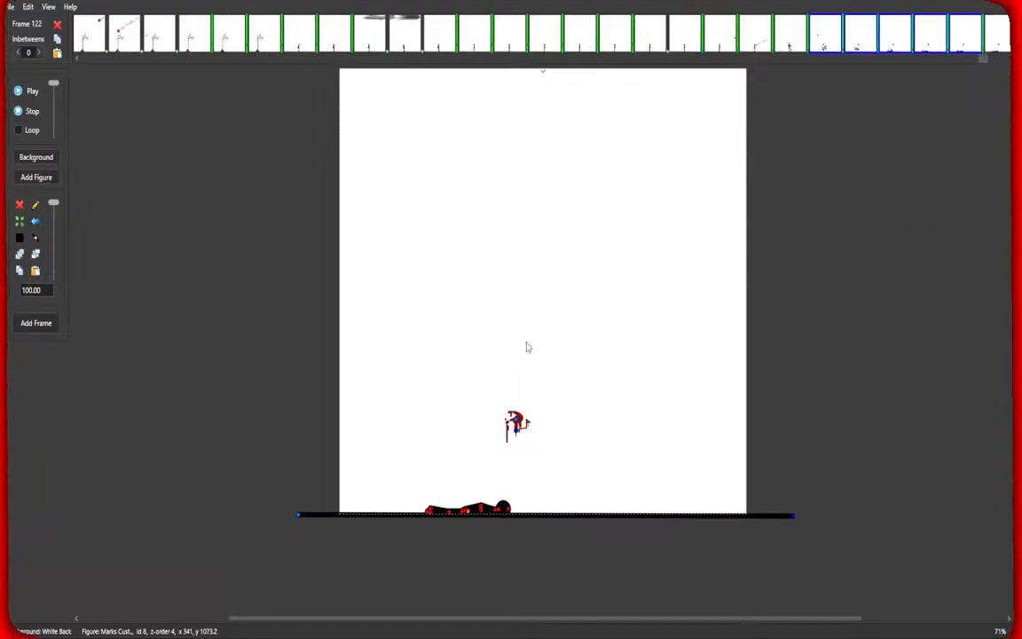
left_click(997, 44)
left_click_drag(986, 58, 1009, 60)
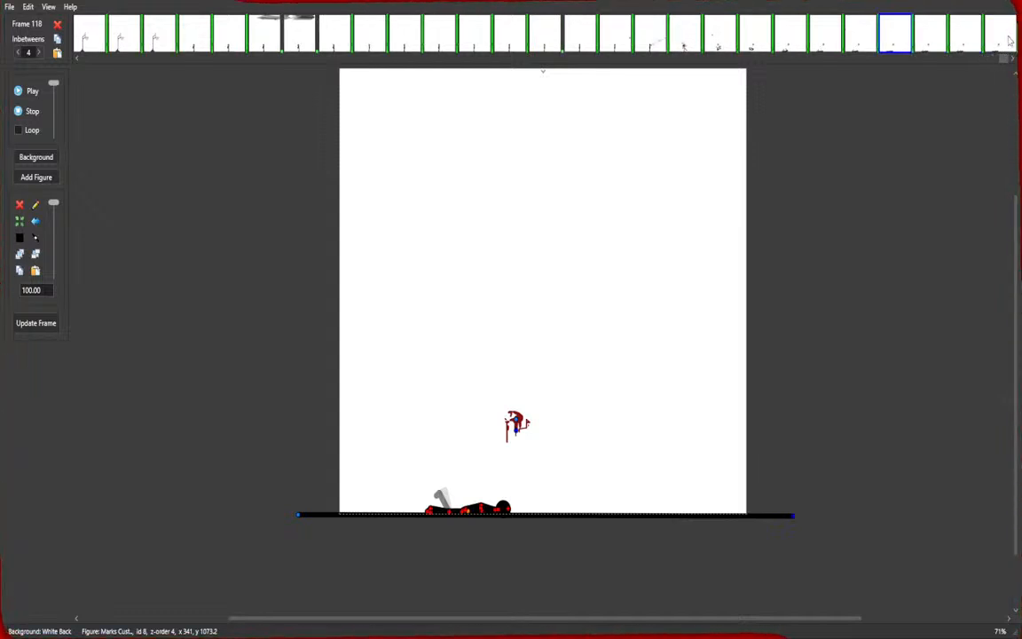
Delete the trailing frames after frame 112 from the end of the timeline.
left_click(1005, 37)
left_click(525, 324)
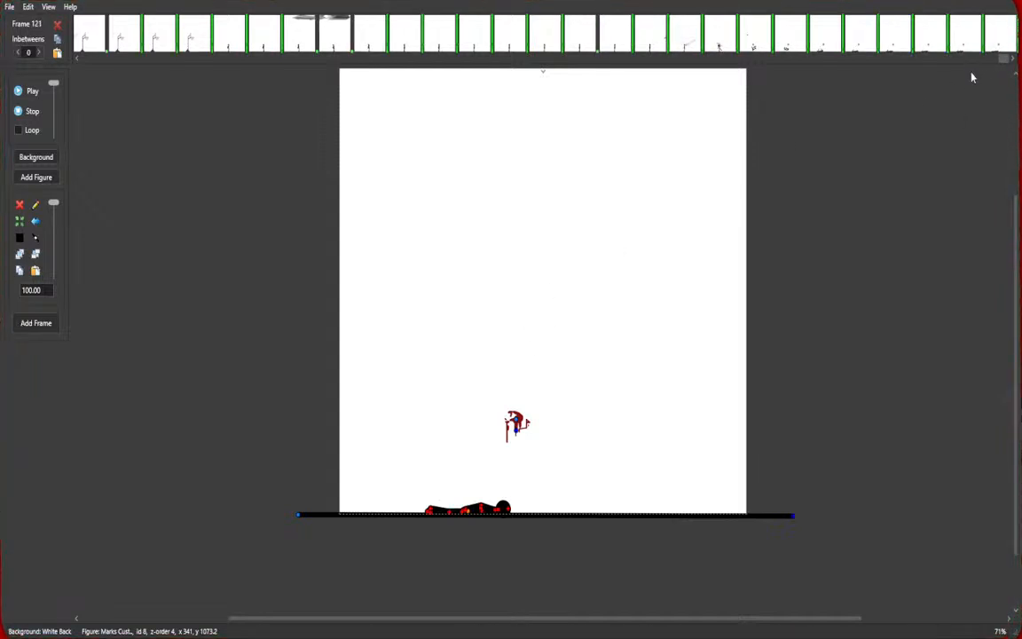
left_click_drag(1003, 59, 977, 64)
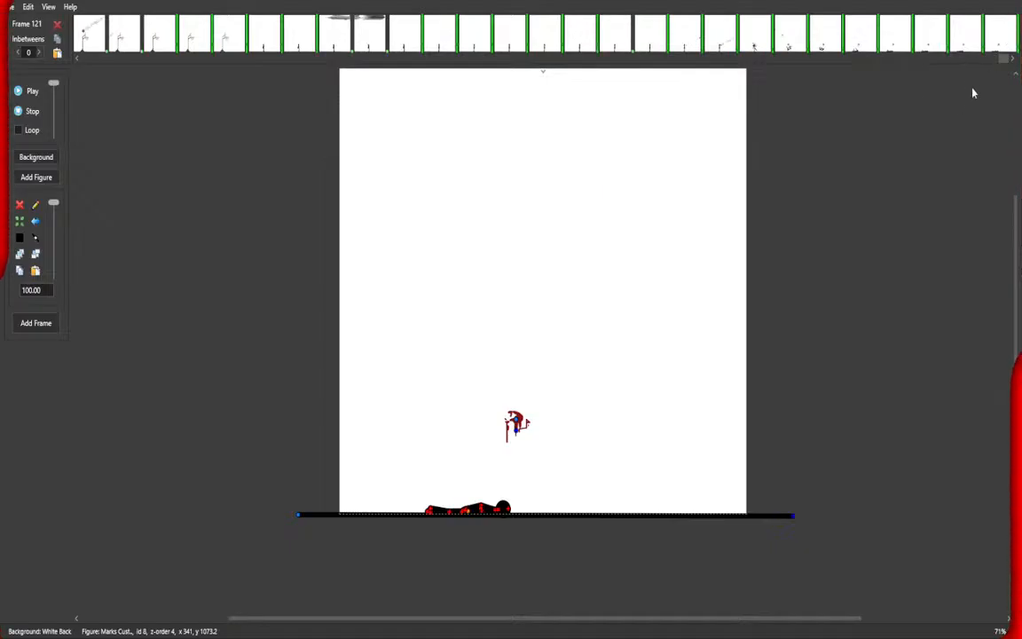
left_click(980, 74)
right_click(1001, 52)
left_click(987, 81)
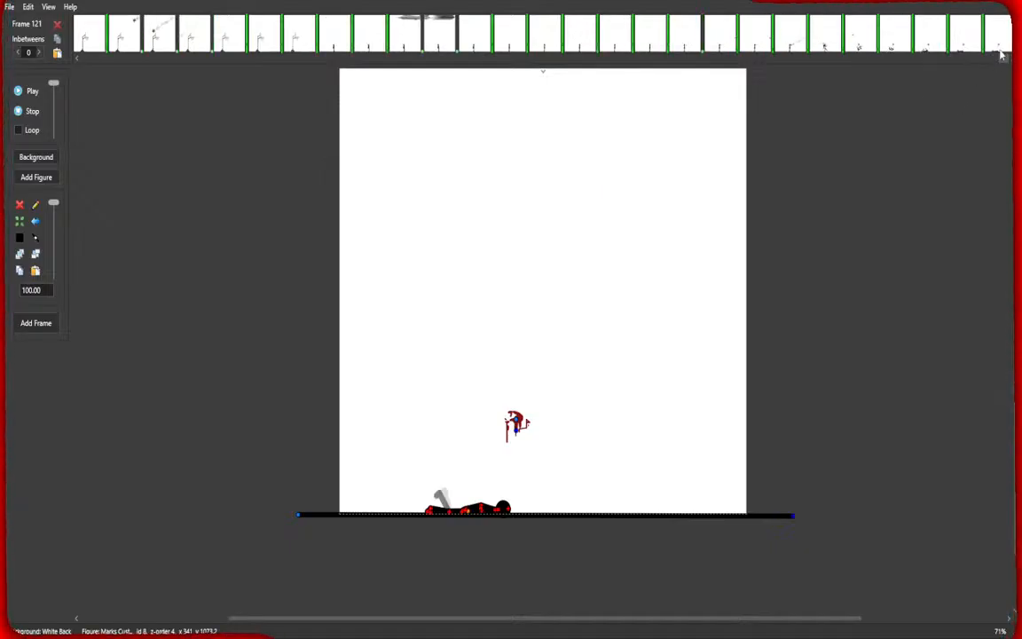
right_click(999, 48)
left_click(996, 80)
right_click(999, 48)
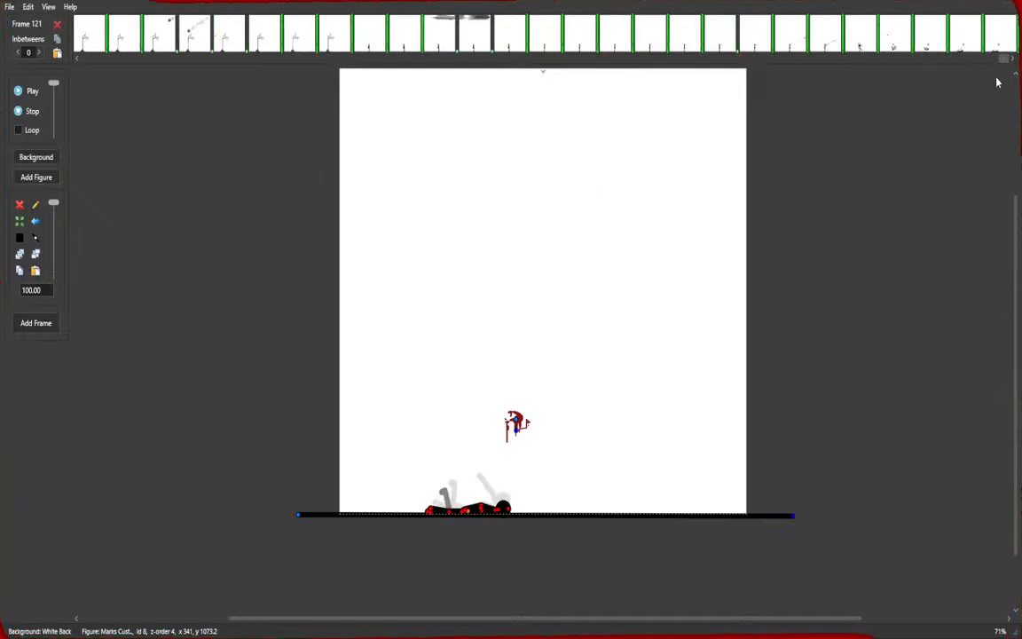
left_click(995, 80)
right_click(999, 48)
left_click(987, 81)
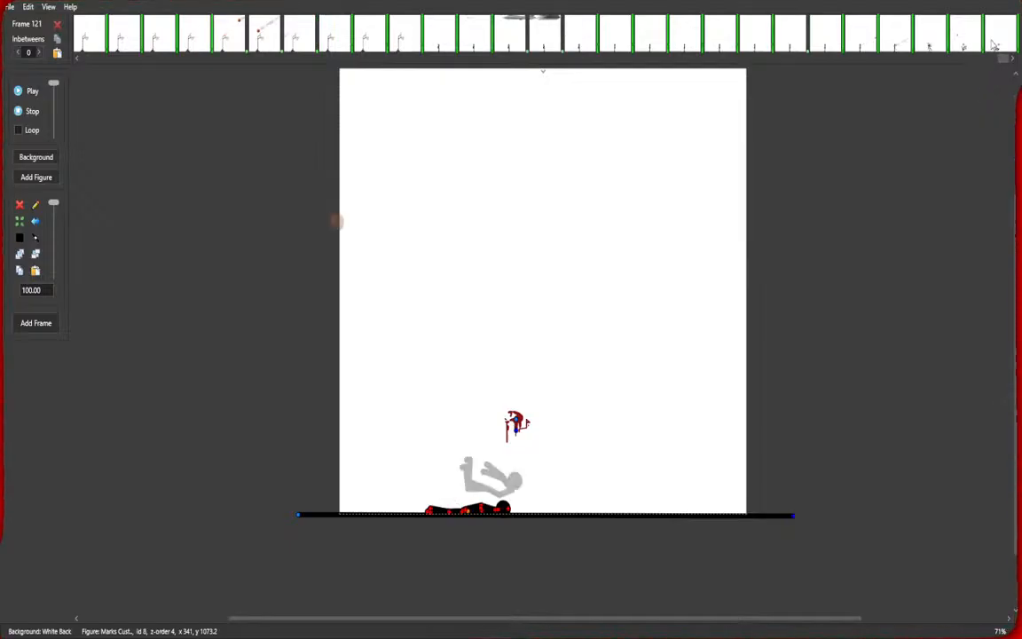
left_click(996, 83)
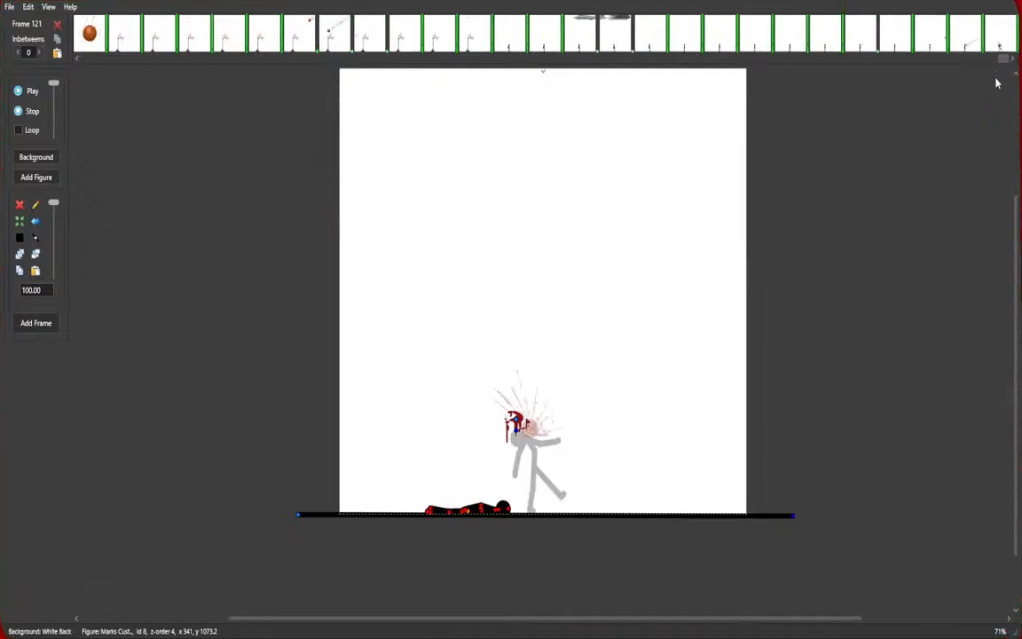
Start a new frame 113 and pose the figure bent backward with its leg raised and the ball moved up-left.
left_click(998, 49)
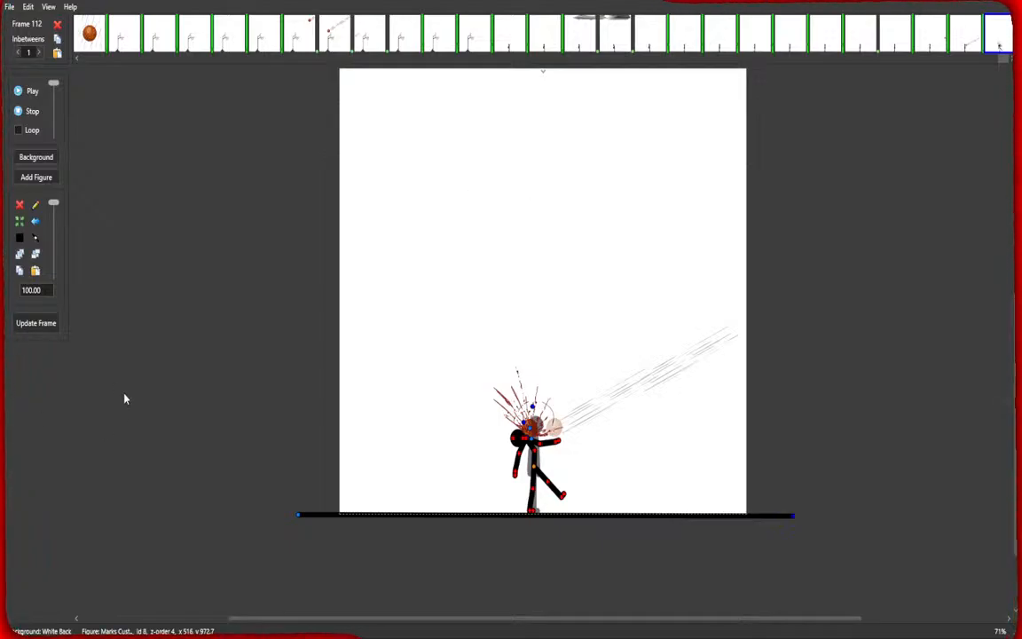
left_click(969, 38)
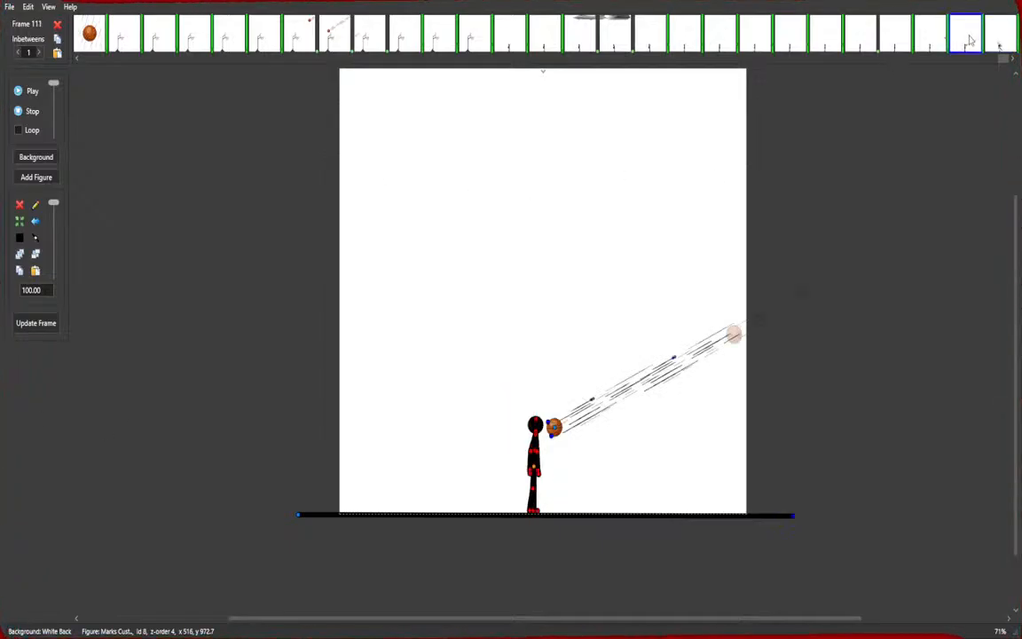
left_click(998, 40)
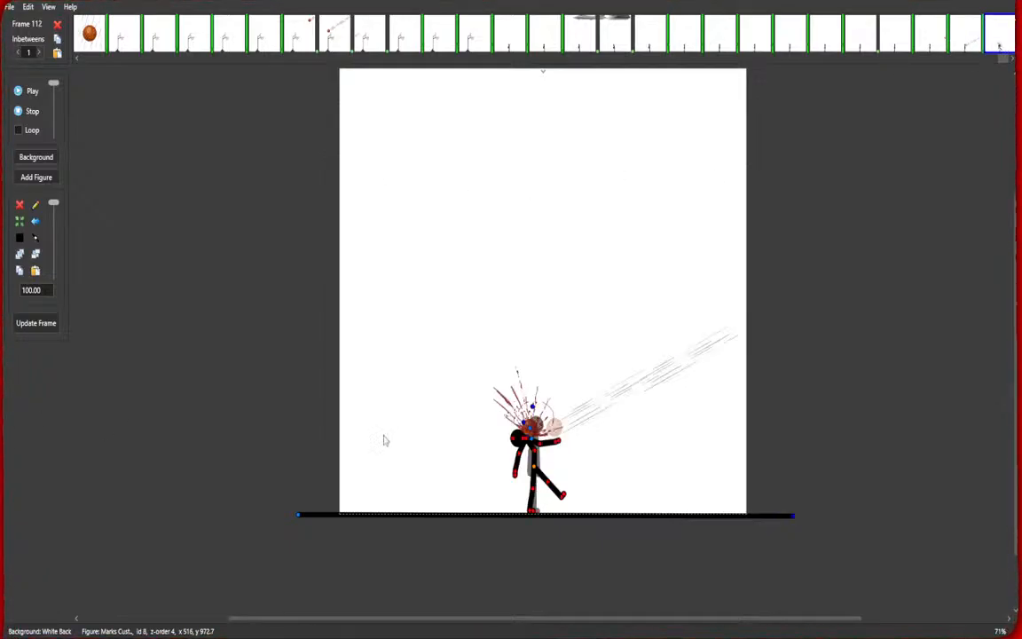
left_click(43, 326)
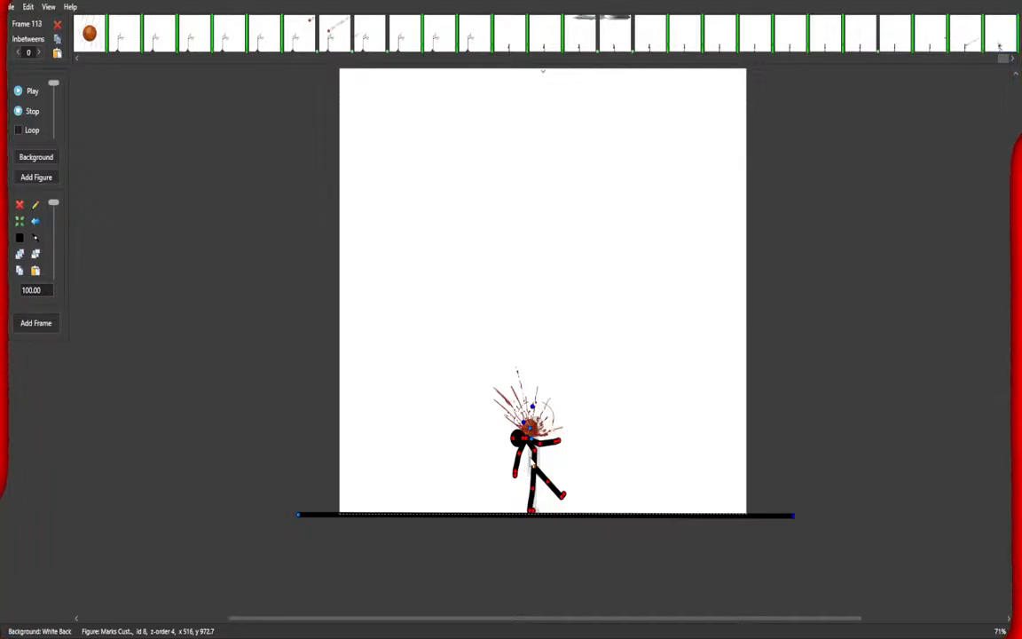
left_click_drag(525, 435, 505, 458)
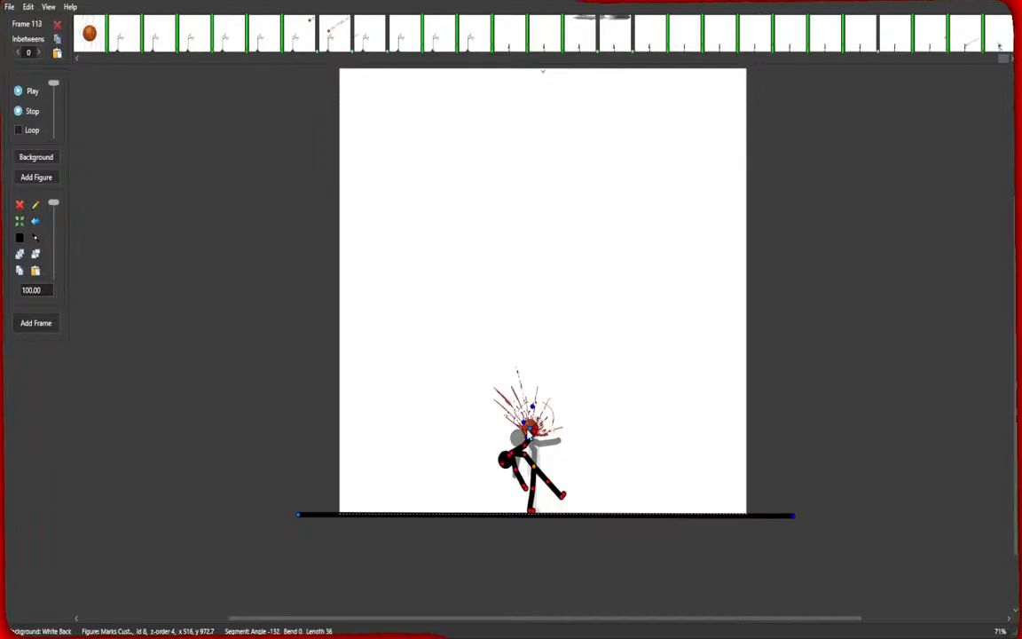
left_click_drag(529, 430, 431, 308)
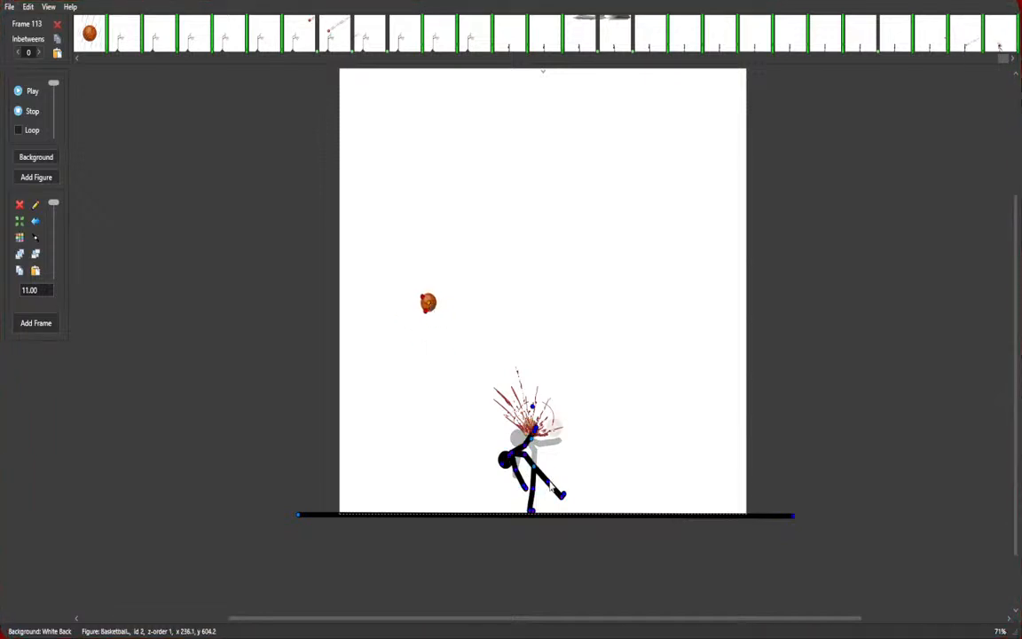
left_click_drag(562, 493, 572, 479)
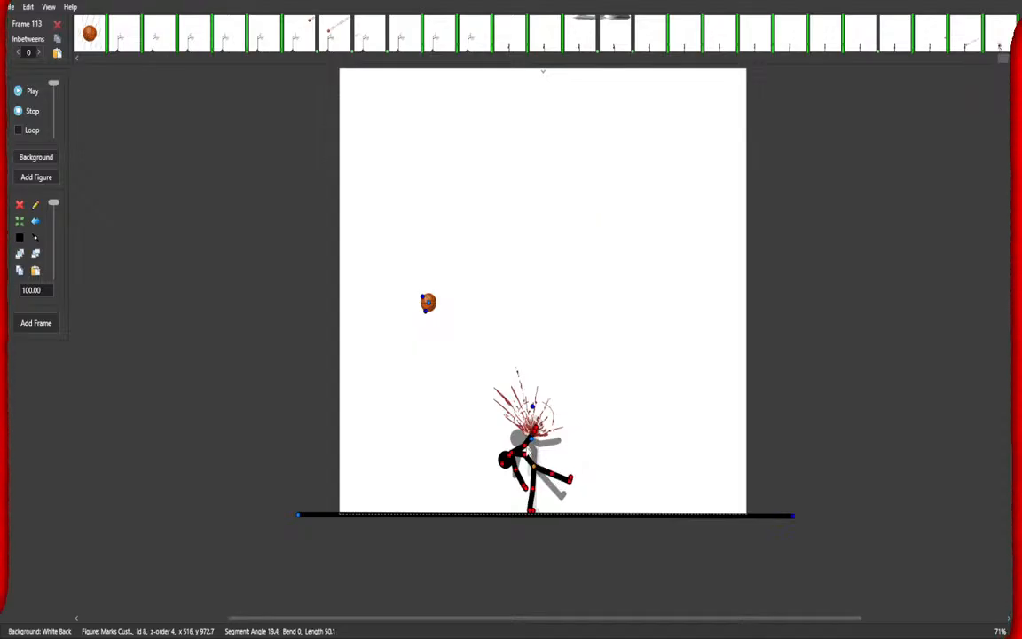
Delete the blood splash from frame 113 and add the frame.
left_click(532, 438)
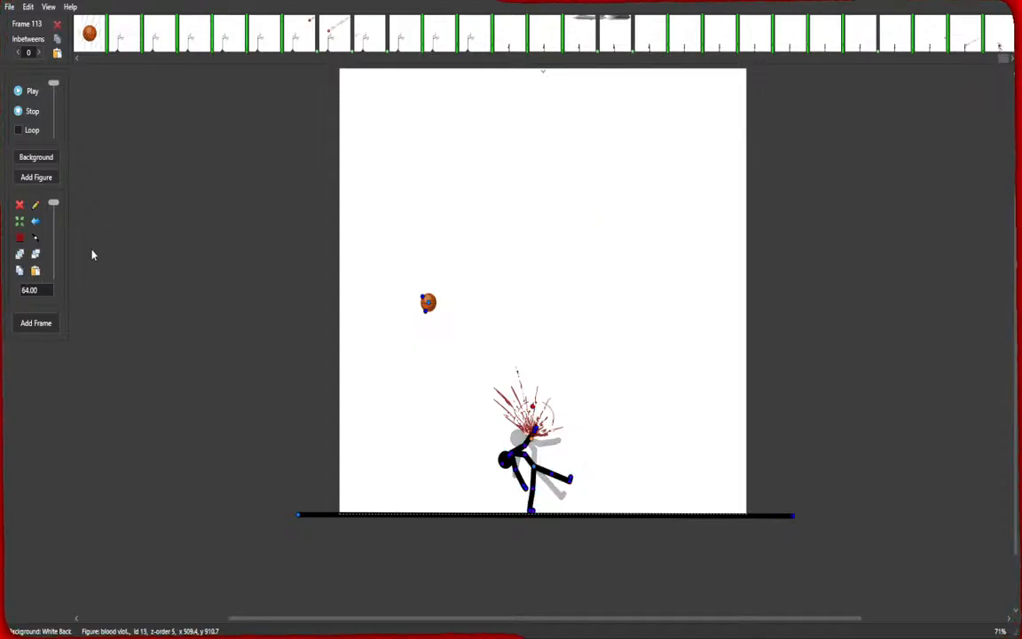
left_click(18, 205)
scroll(453, 469, "up", 3)
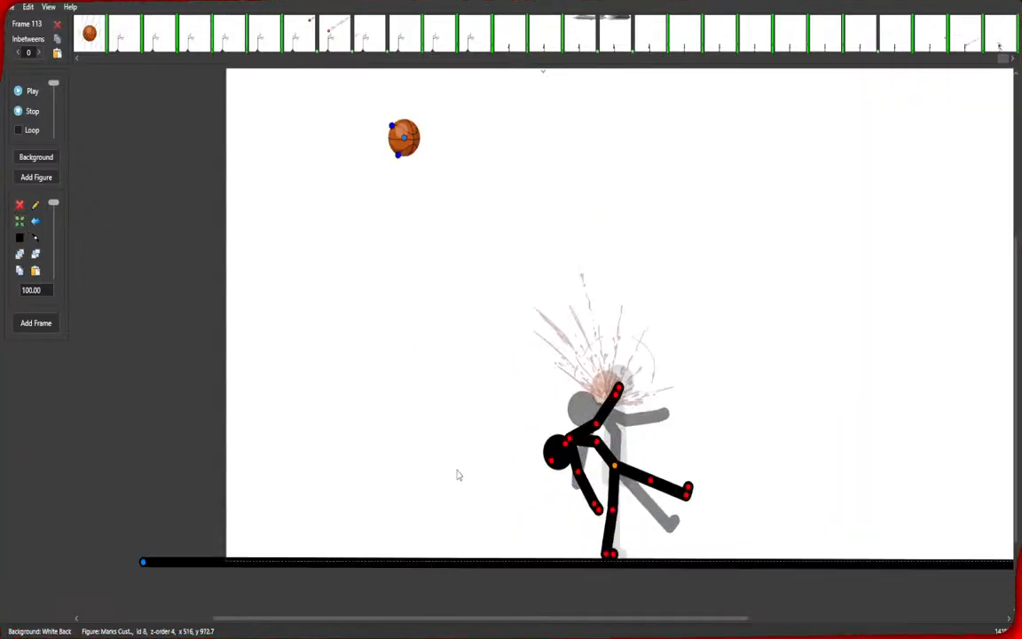
key("space")
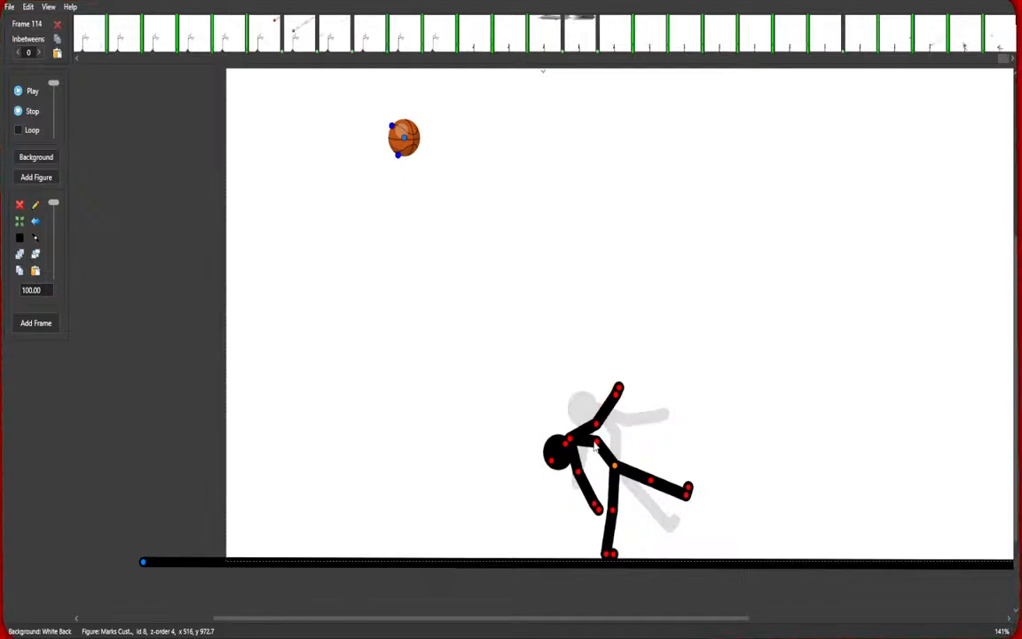
Pose and add frame 114, moving the ball beyond the canvas's top-left corner and folding the figure's legs and arm.
scroll(502, 249, "down", 2)
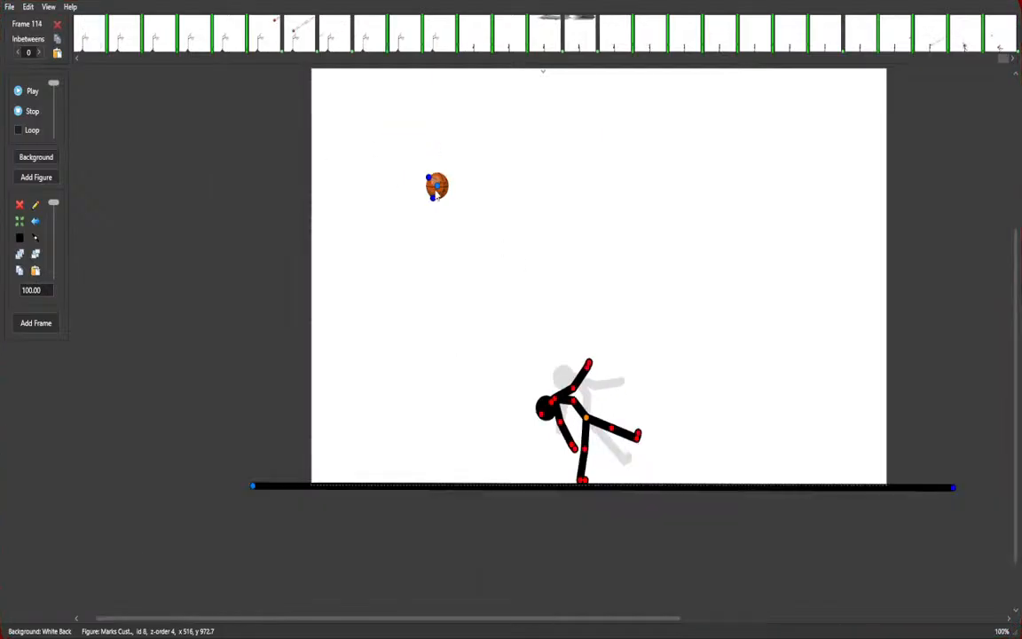
left_click_drag(436, 191, 300, 98)
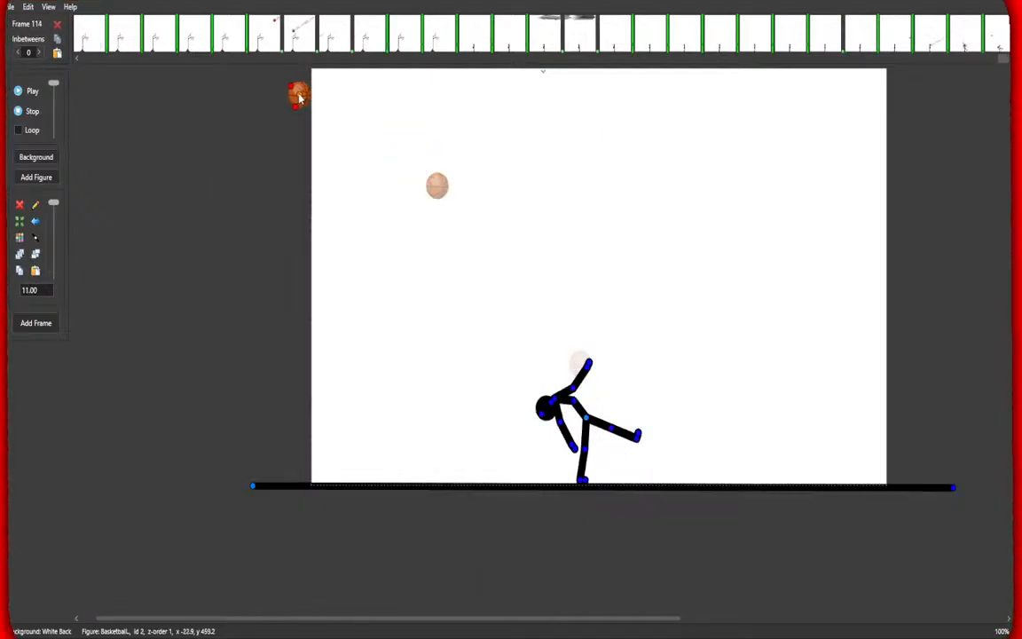
left_click(611, 429)
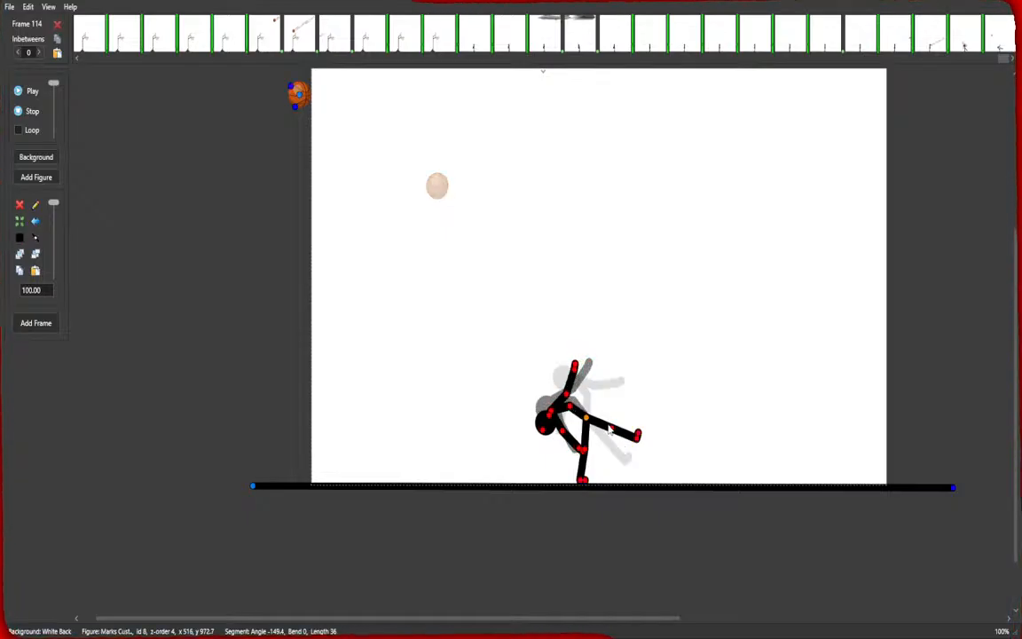
left_click_drag(611, 429, 611, 406)
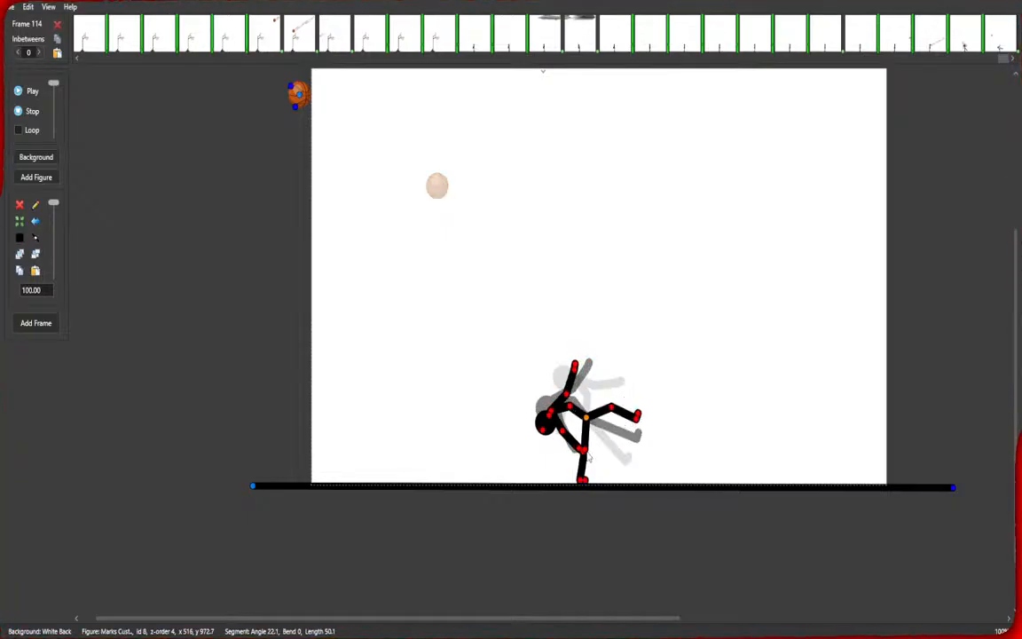
left_click_drag(582, 484, 592, 458)
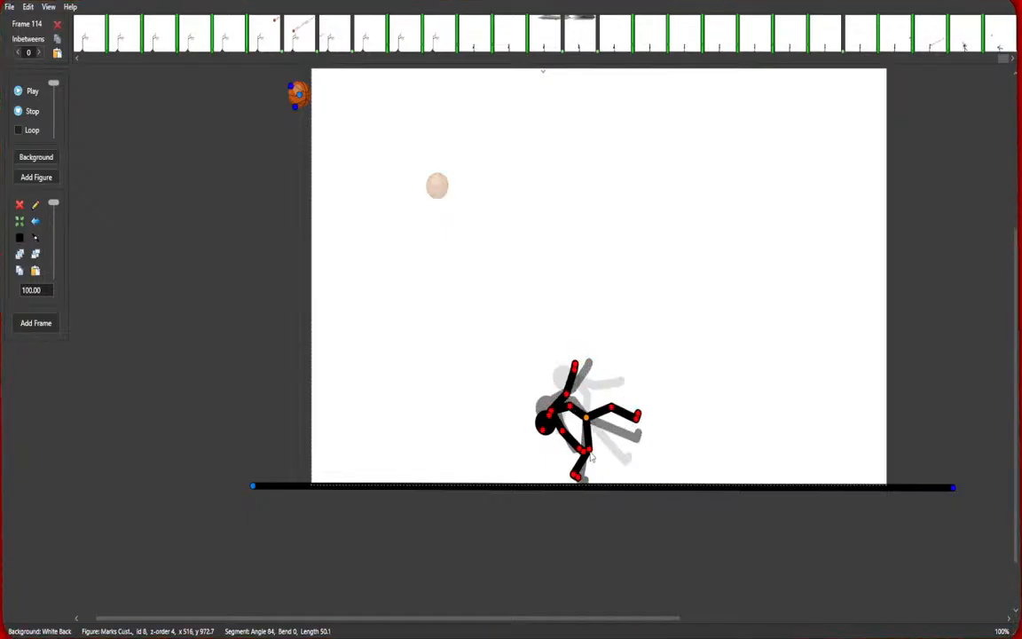
left_click_drag(586, 418, 585, 424)
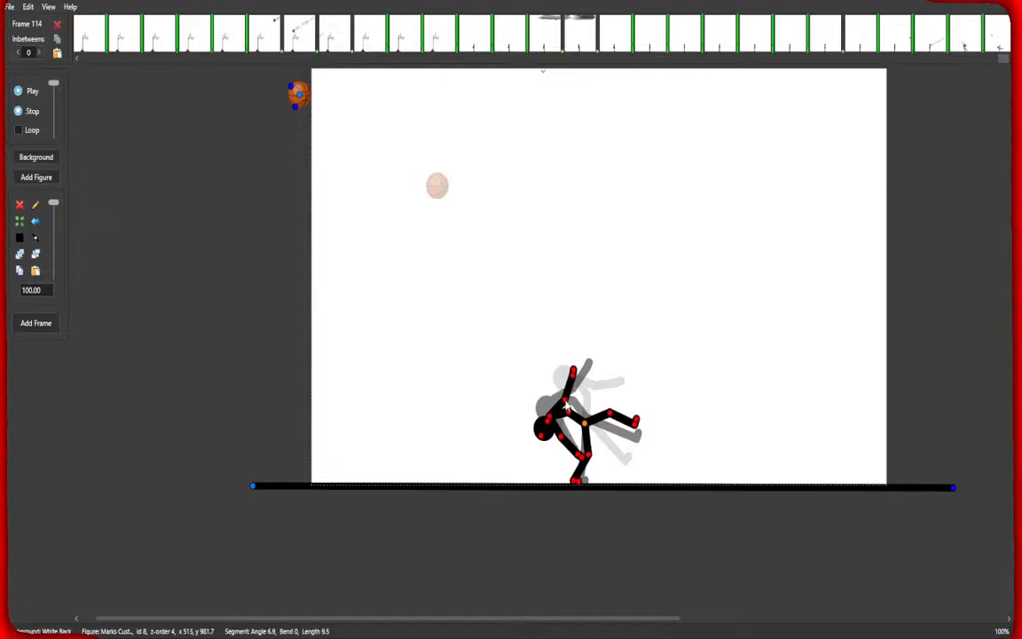
mouse_move(566, 404)
left_mouse_down()
mouse_move(571, 451)
mouse_move(594, 428)
mouse_move(579, 405)
mouse_move(612, 431)
mouse_move(573, 388)
left_mouse_up()
key("space")
key("space")
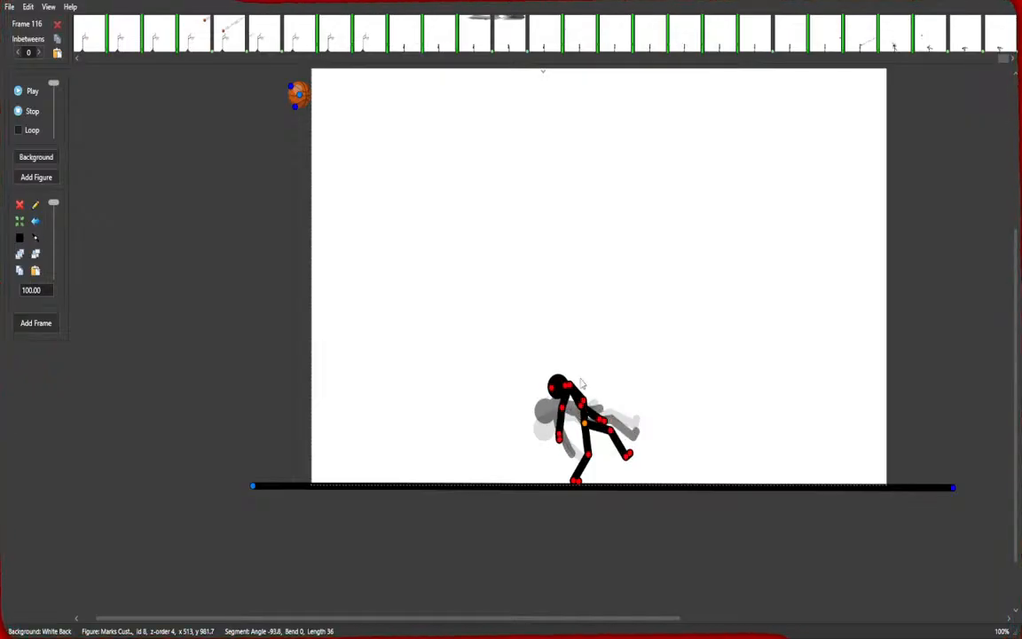
Add two frames showing the figure pushing itself upright, straightening its torso, head and arm.
left_click_drag(572, 388, 586, 383)
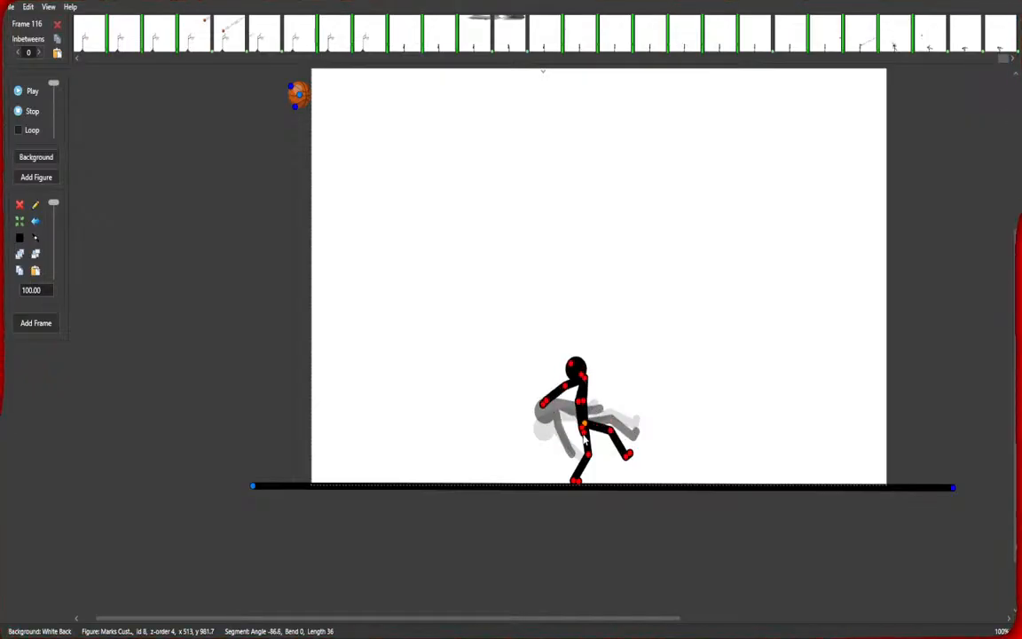
left_click_drag(585, 432, 603, 408)
left_click_drag(577, 371, 590, 364)
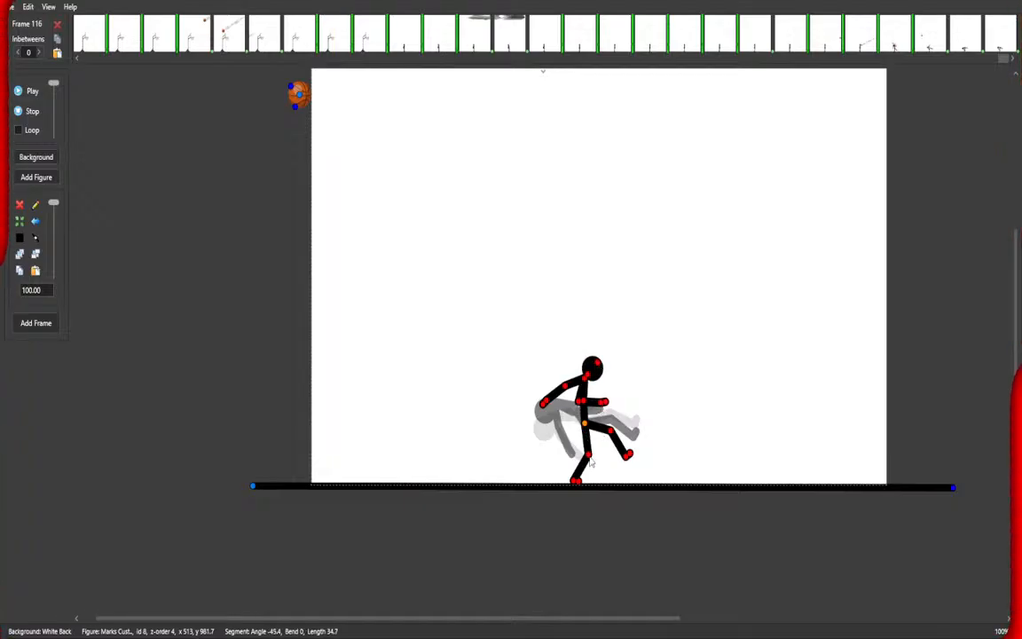
left_click_drag(585, 424, 605, 406)
key("space")
Pose the figure stepping with its feet apart and its hand to its head, and add the frame.
left_click_drag(623, 446, 620, 453)
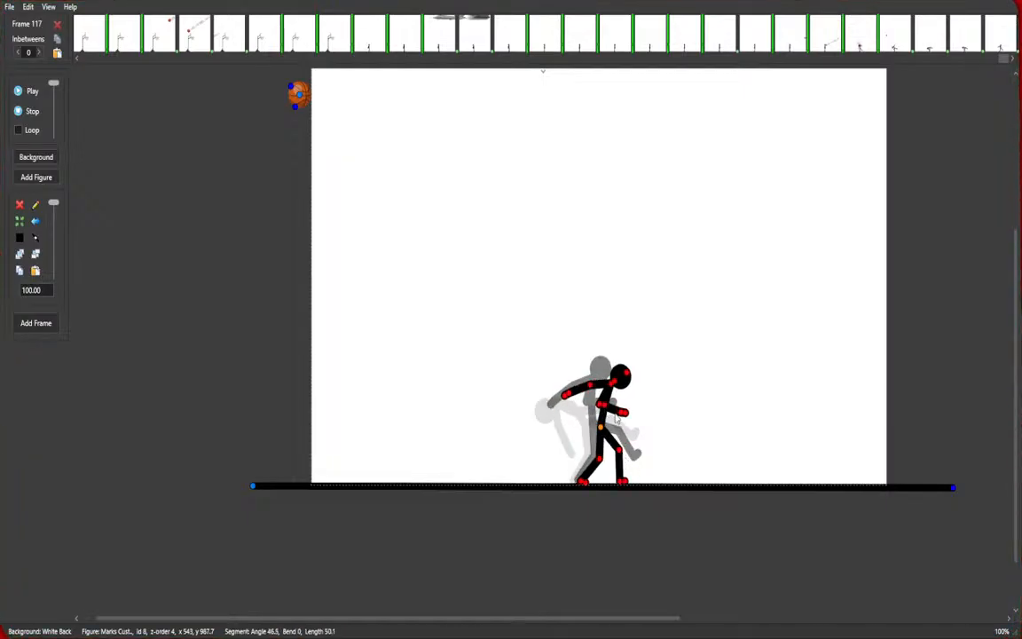
mouse_move(639, 394)
left_mouse_down()
mouse_move(572, 401)
mouse_move(611, 407)
mouse_move(624, 398)
left_mouse_up()
key("space")
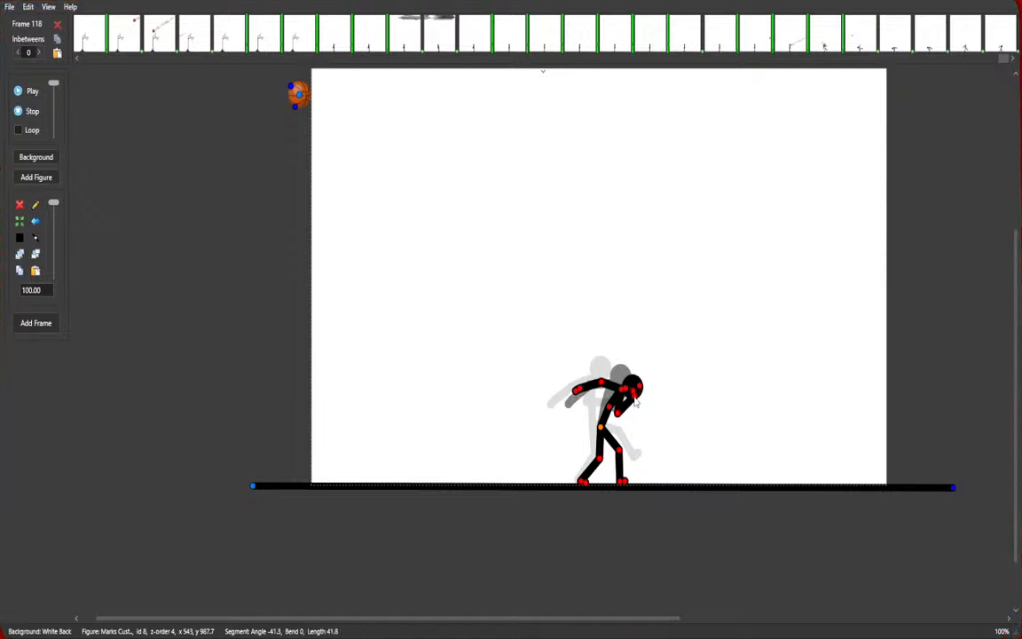
Add several more frames of the figure clutching its head with slight arm adjustments, through frame 123.
key("space")
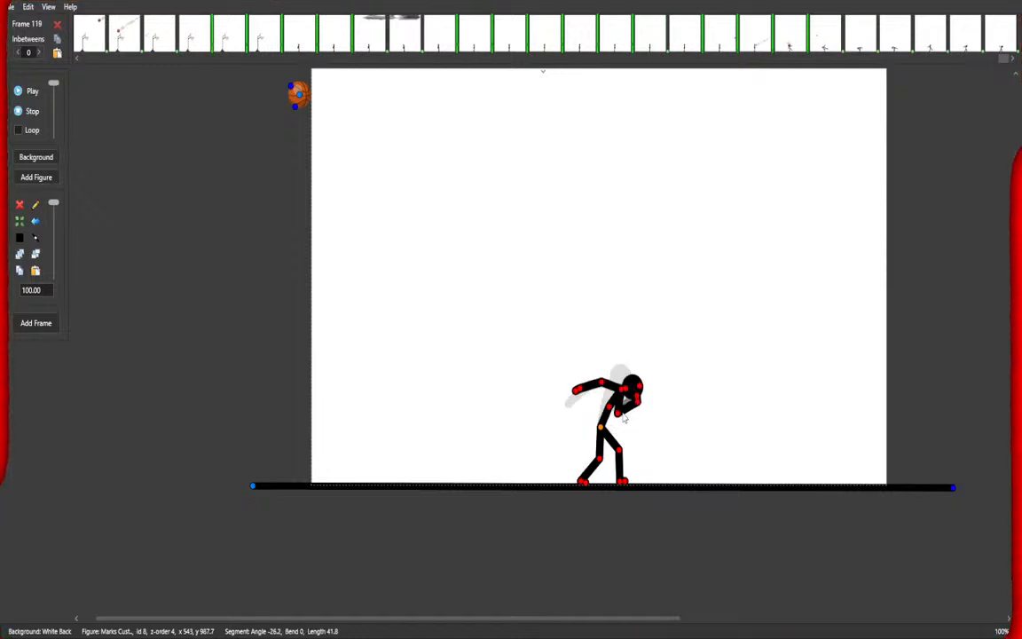
left_click_drag(609, 406, 611, 408)
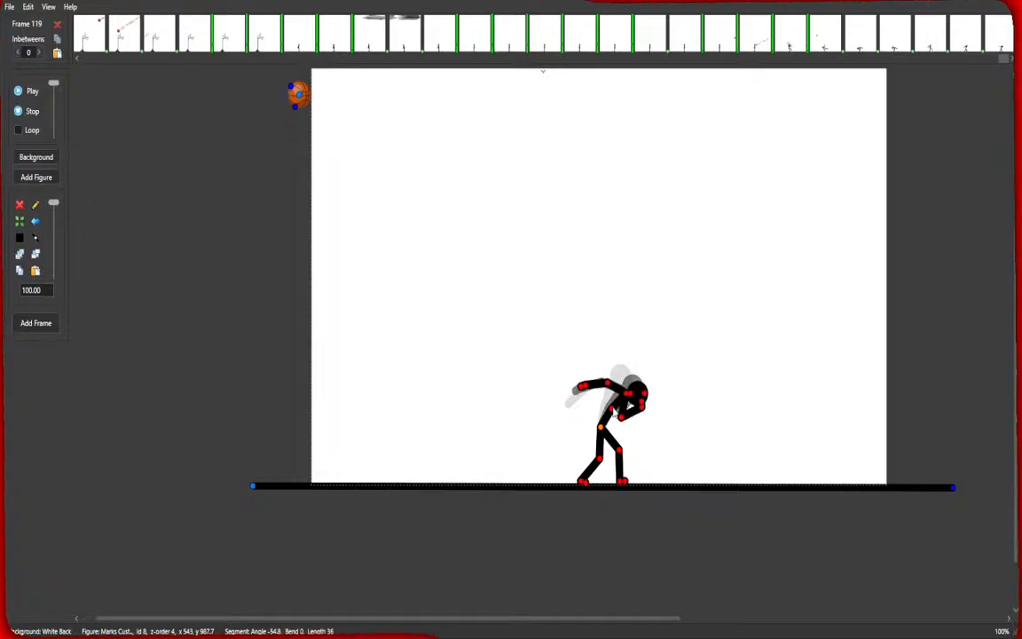
key("space")
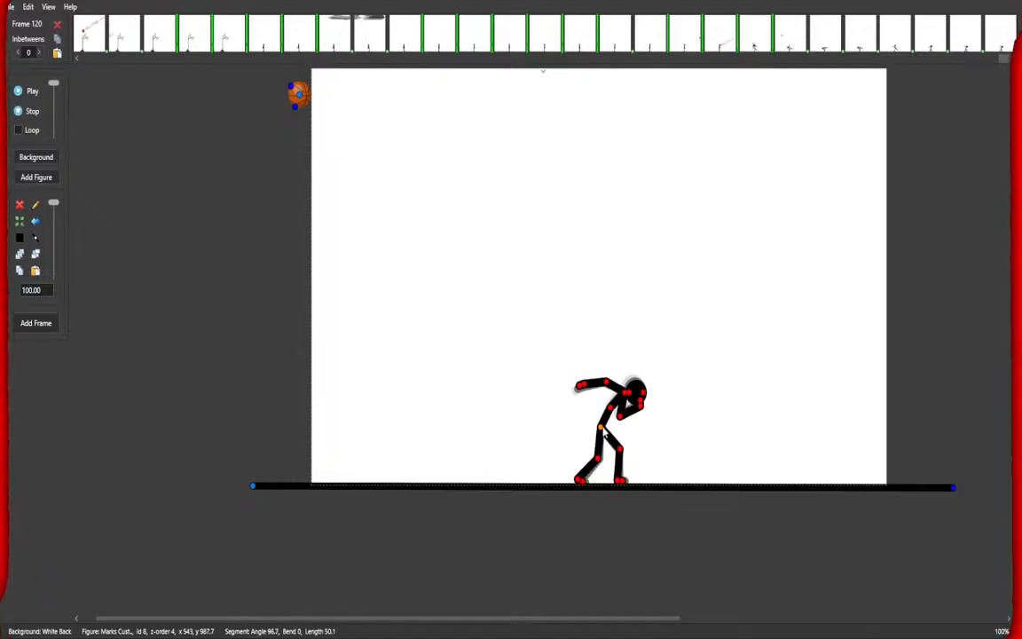
key("space")
mouse_move(611, 407)
left_mouse_down()
mouse_move(638, 381)
mouse_move(606, 408)
left_mouse_up()
key("space")
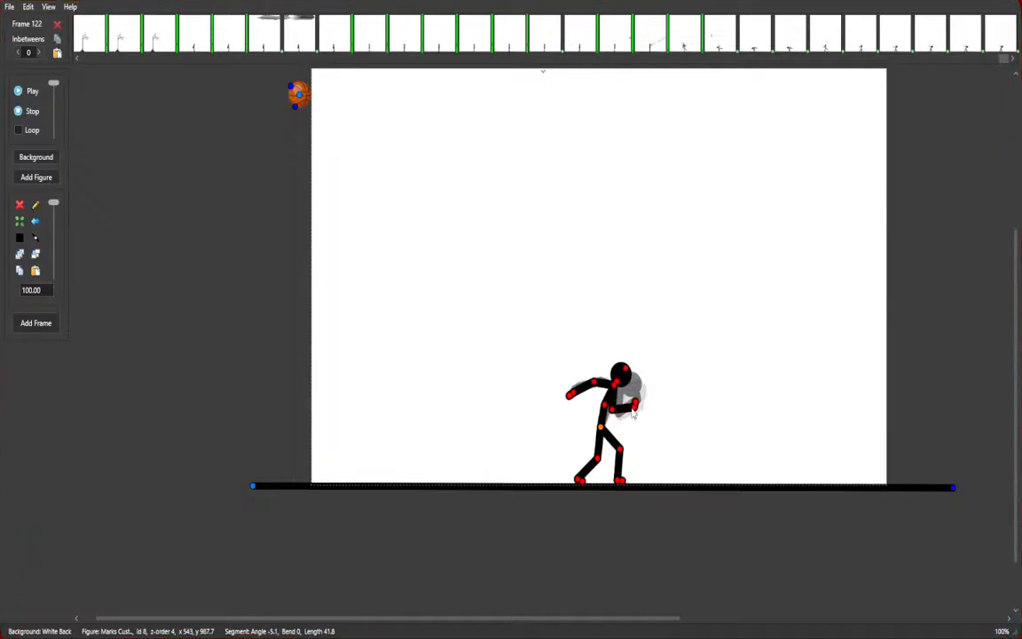
key("space")
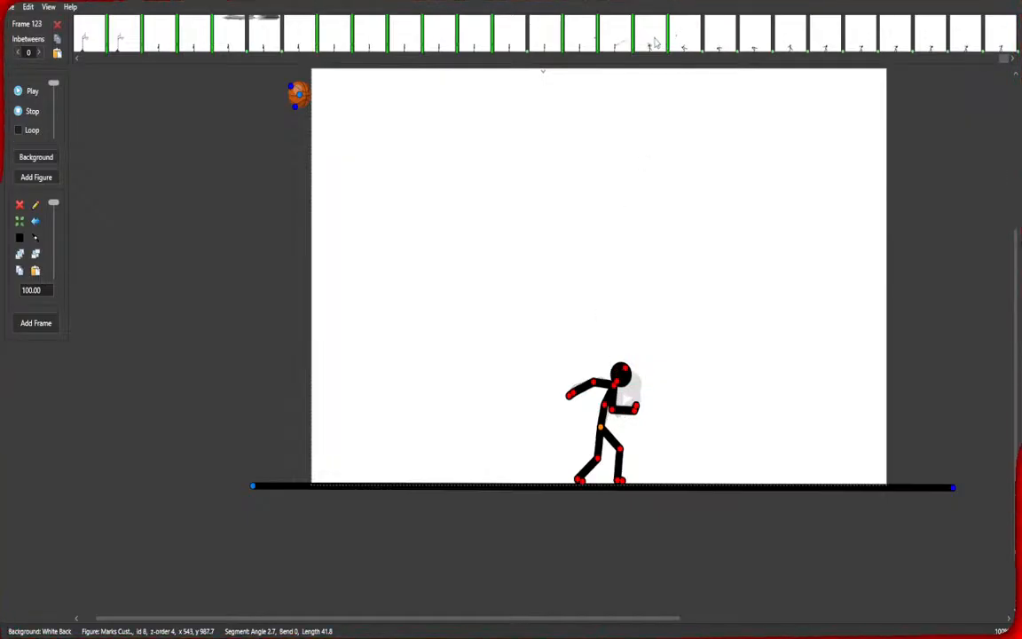
Select frame 113 and play the animation to preview the new ending.
left_click(688, 40)
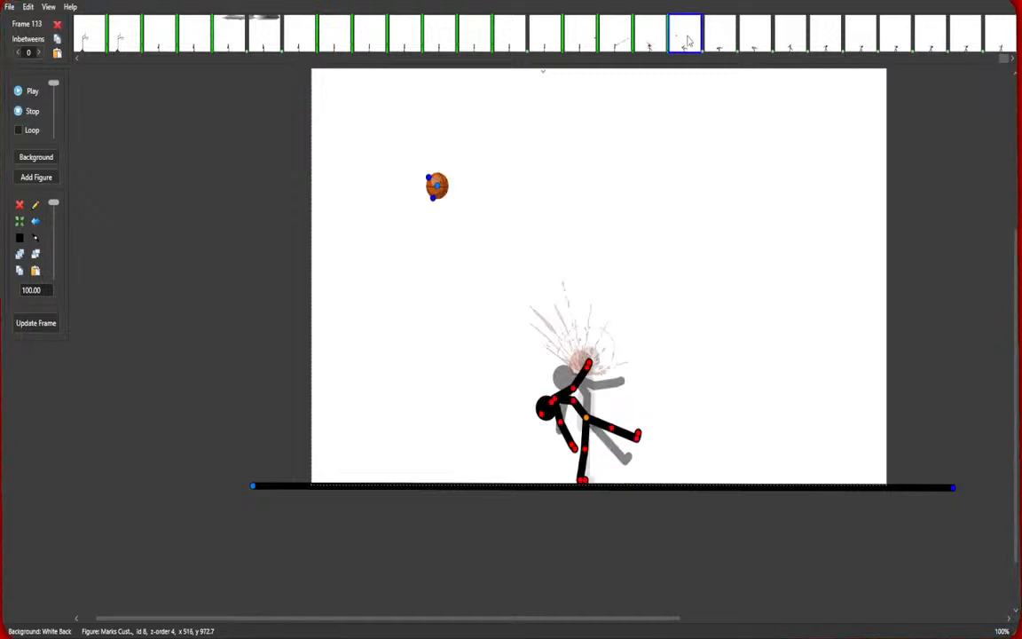
left_click(23, 96)
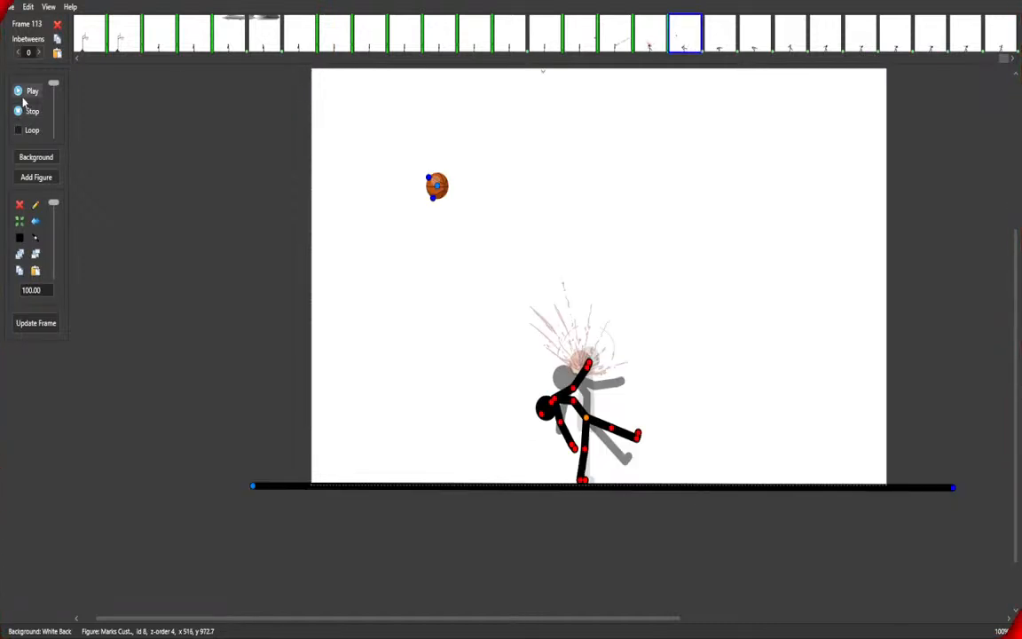
left_click(420, 46)
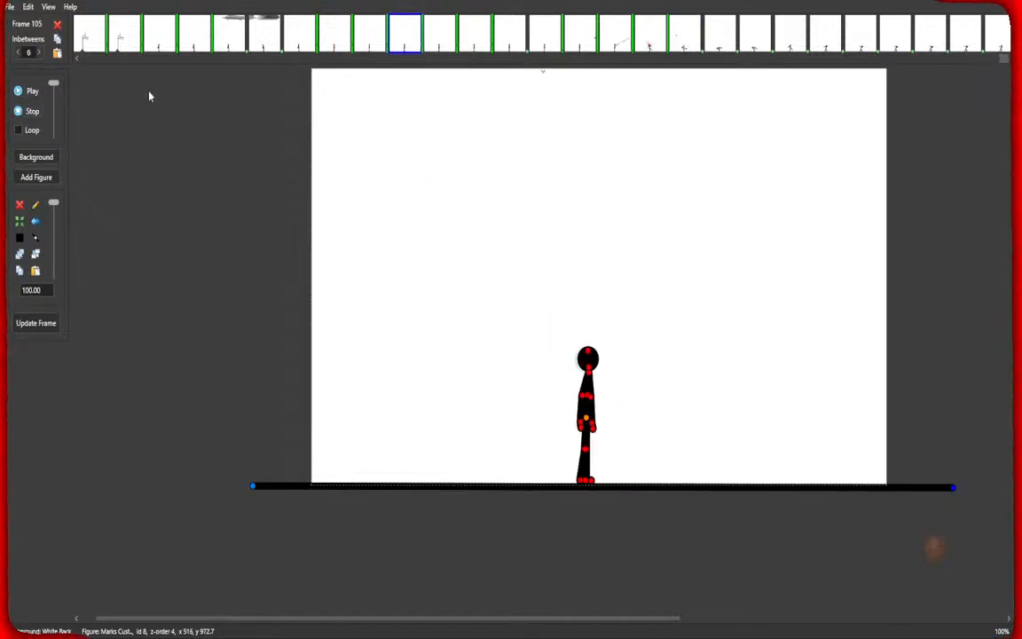
Play the animation from frame 105 to preview the ending.
left_click(27, 92)
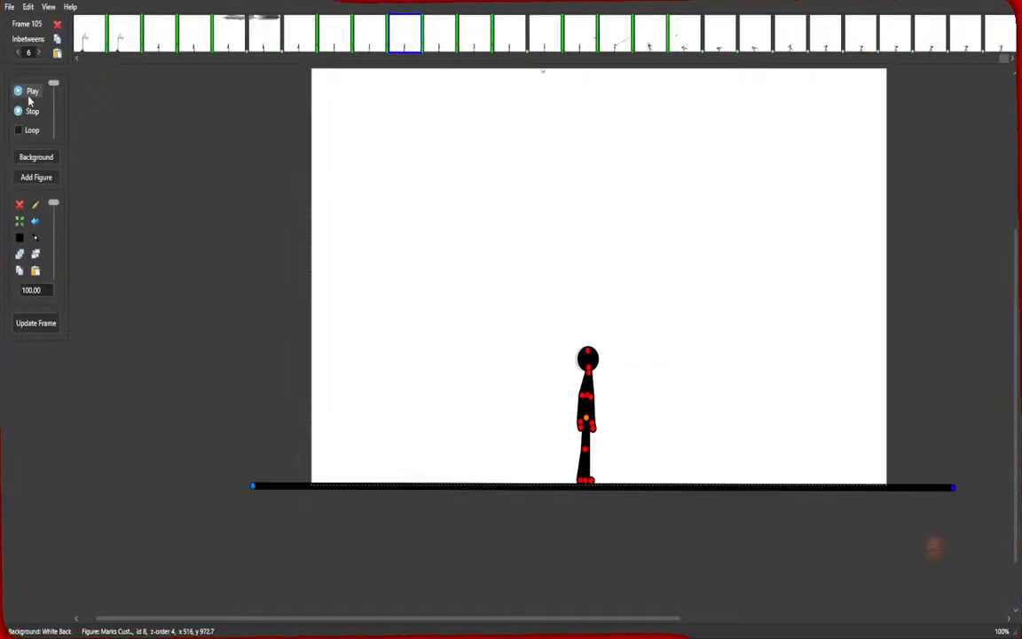
Select frames 113 through 122 and set their inbetweens to 1.
left_click(649, 40)
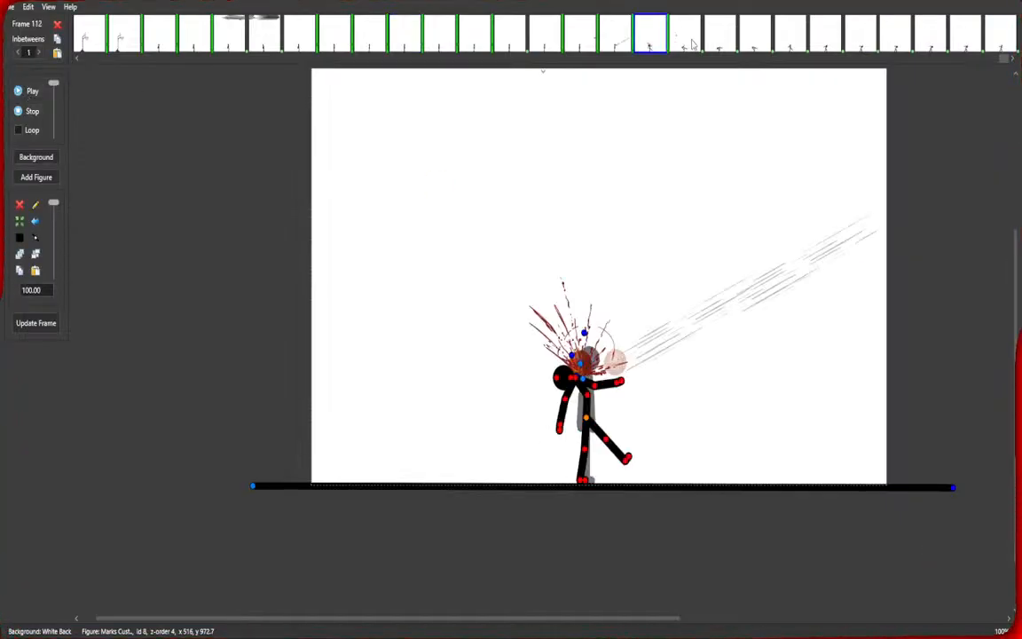
left_click(684, 40)
left_click(720, 41)
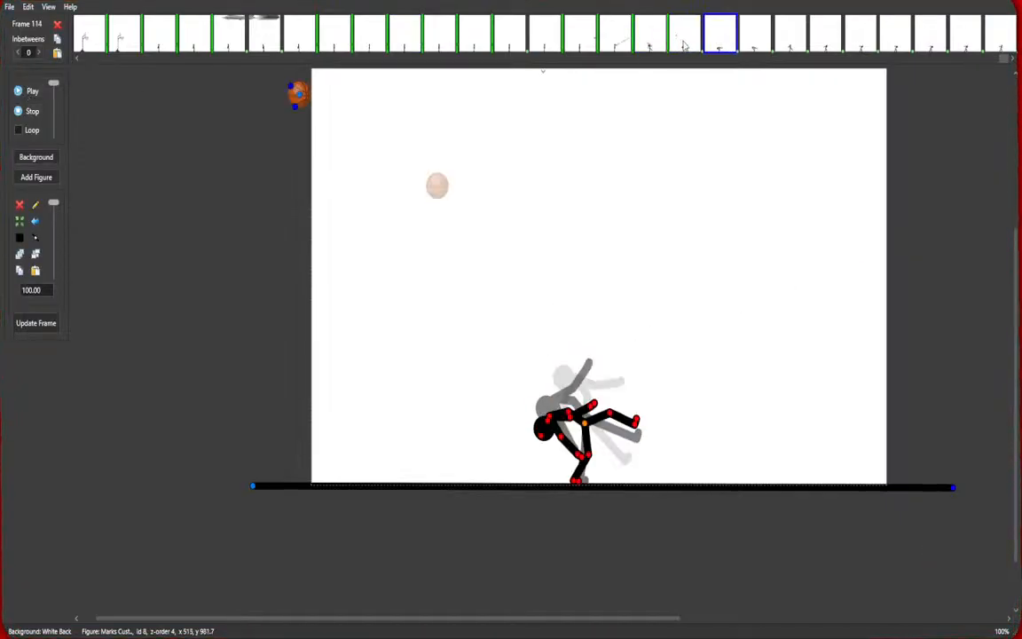
left_click(687, 41)
left_click(1004, 36, "shift")
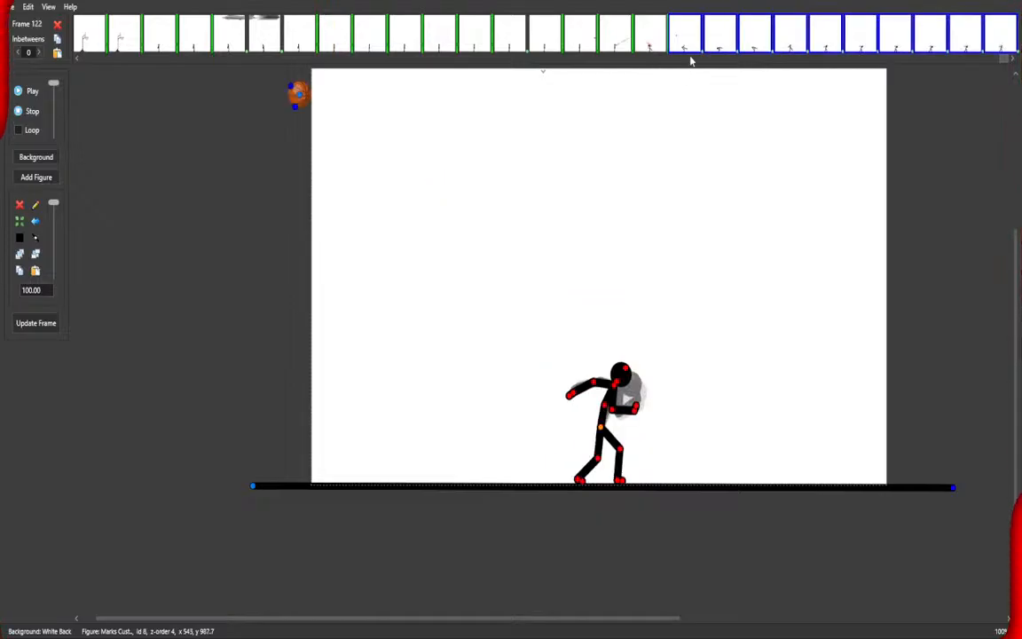
left_click(702, 53)
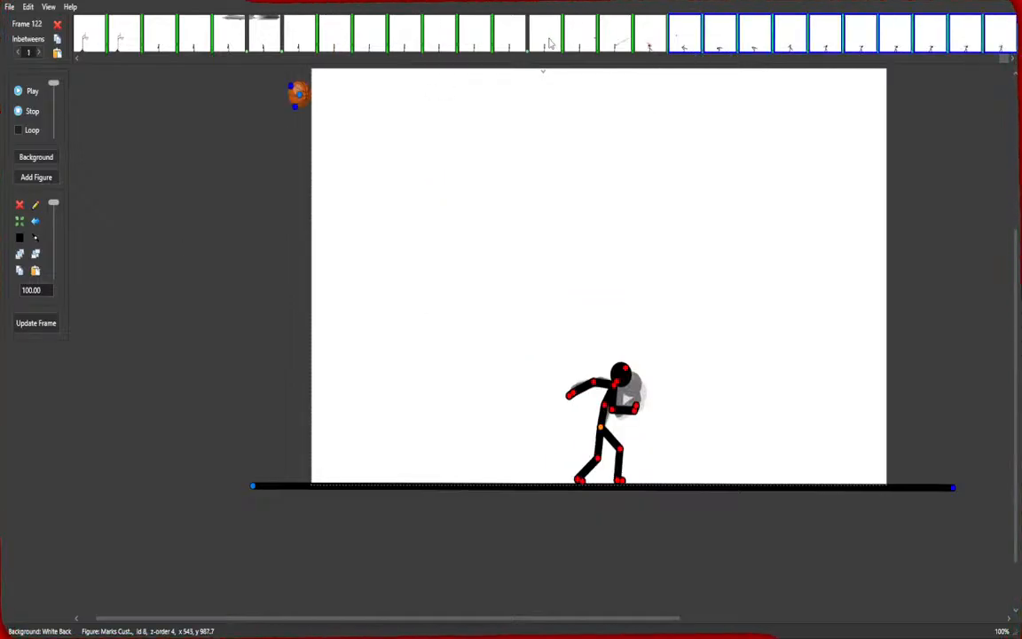
Play the animation from frame 109 to preview the ball hitting the figure, then stop it.
left_click(547, 39)
left_click(18, 96)
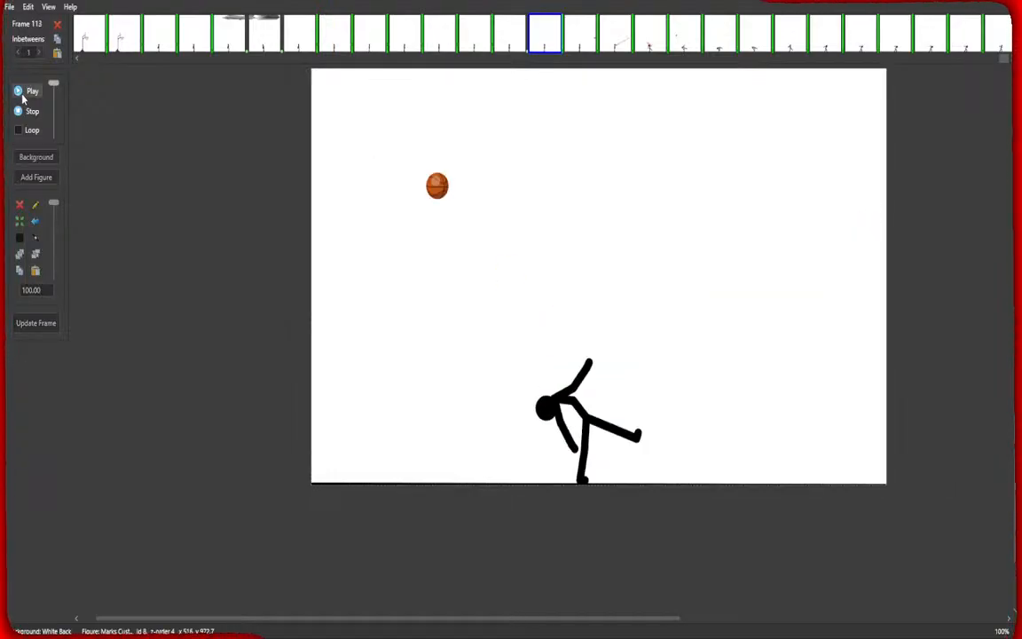
left_click(20, 111)
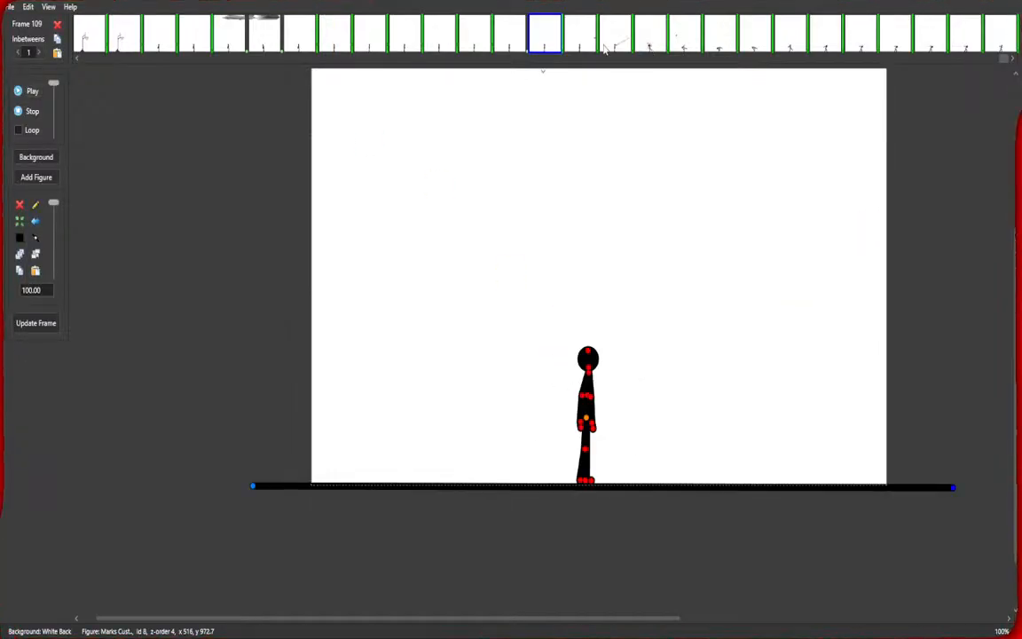
Select frames 110 to 112 and set their inbetweens to 0.
left_click(581, 43)
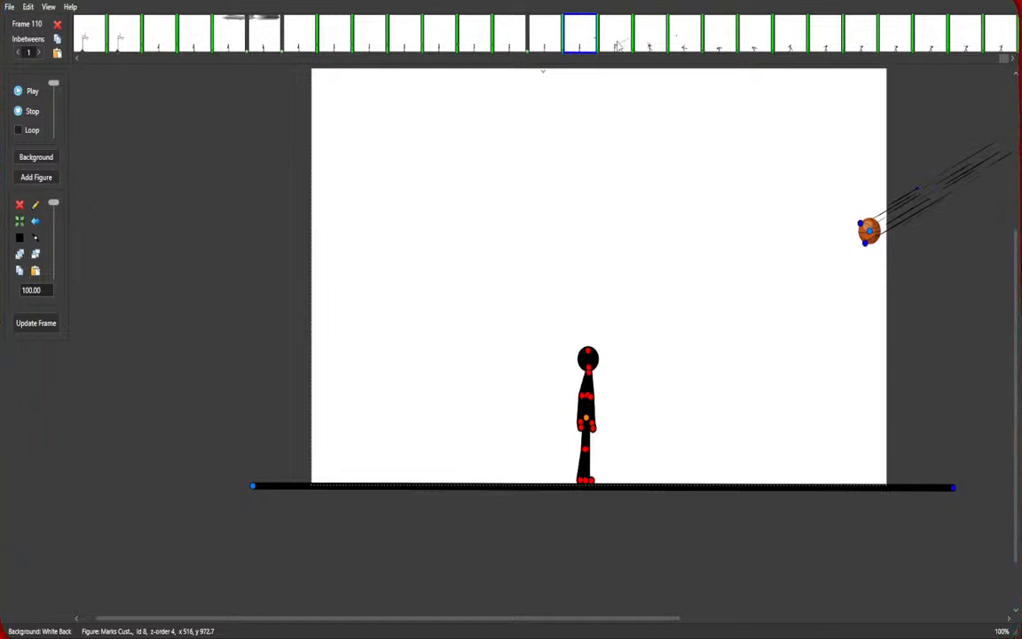
left_click(619, 44, "shift")
left_click(649, 46, "shift")
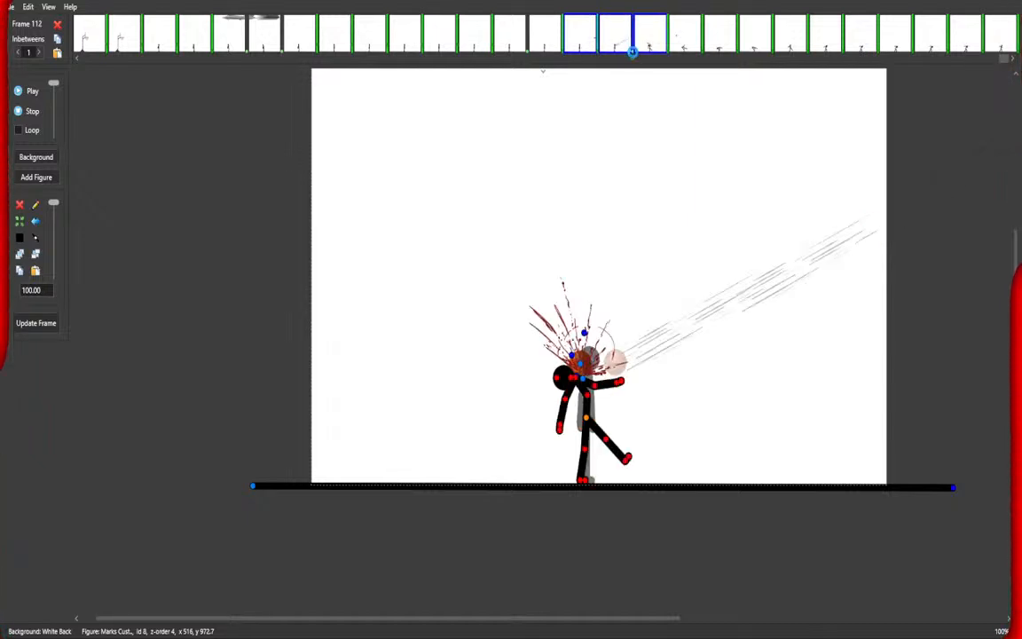
key("0")
Play the animation from frame 105, then from frame 1 to preview the whole sequence.
left_click(405, 35)
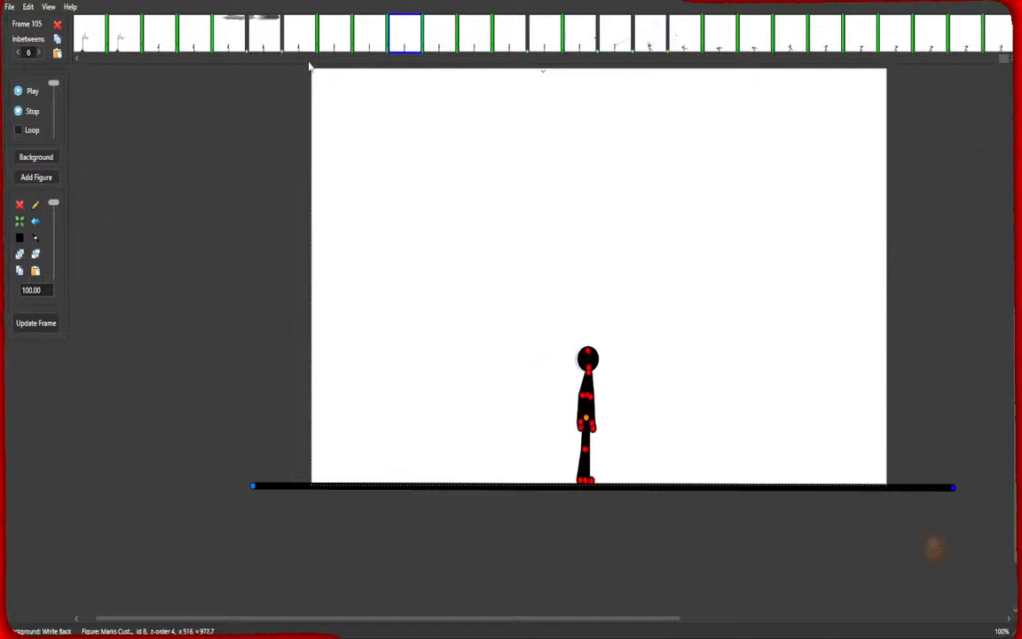
left_click(33, 91)
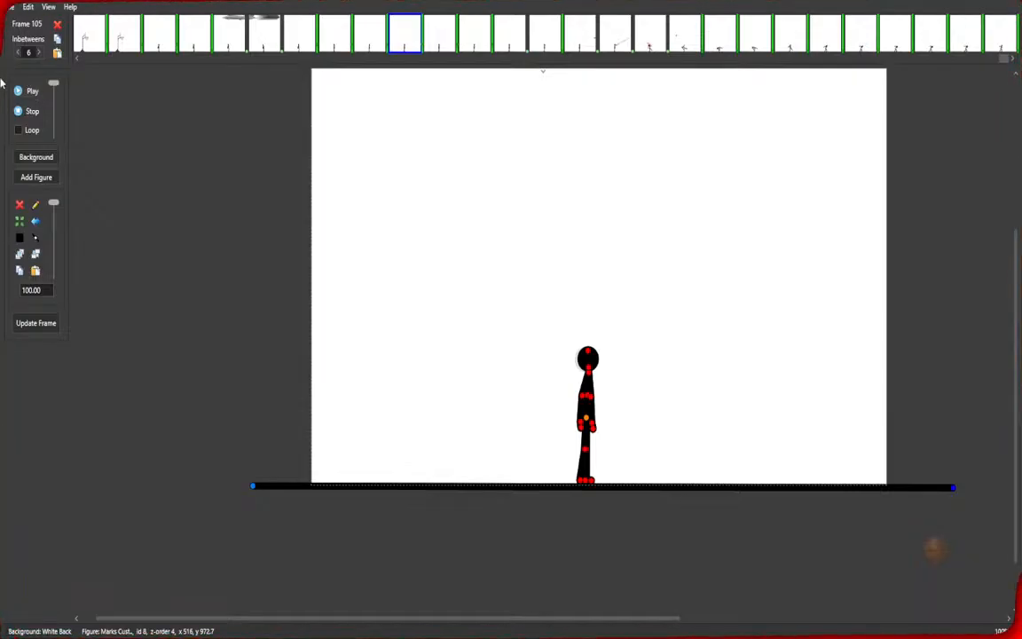
left_click(89, 34)
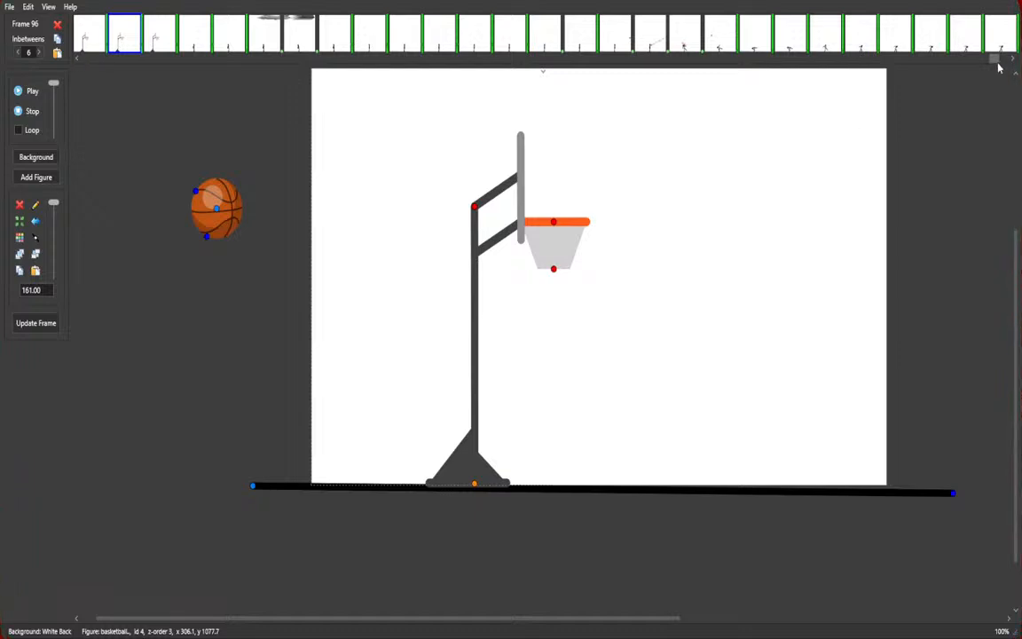
left_click_drag(996, 60, 71, 61)
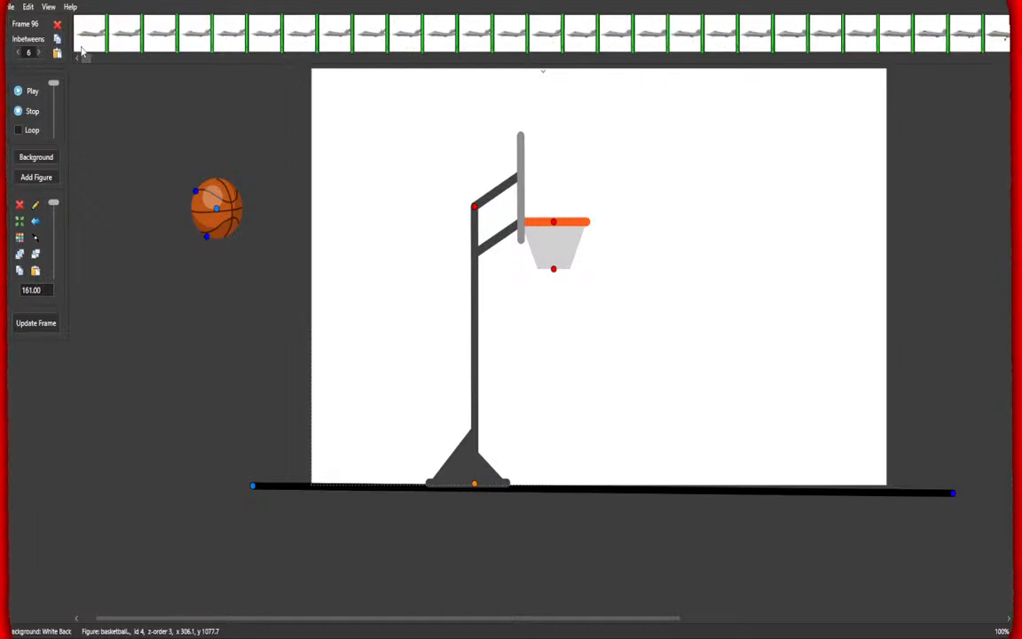
left_click(89, 36)
left_click(32, 89)
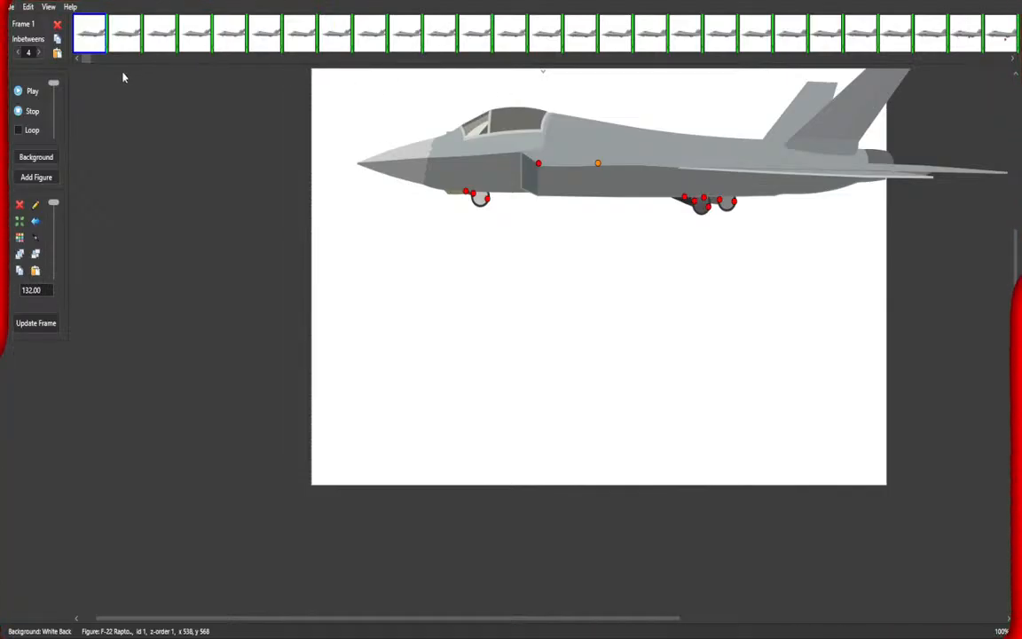
Repose the figure in frame 113, bending its head and arm down toward its legs.
left_click_drag(86, 59, 1008, 64)
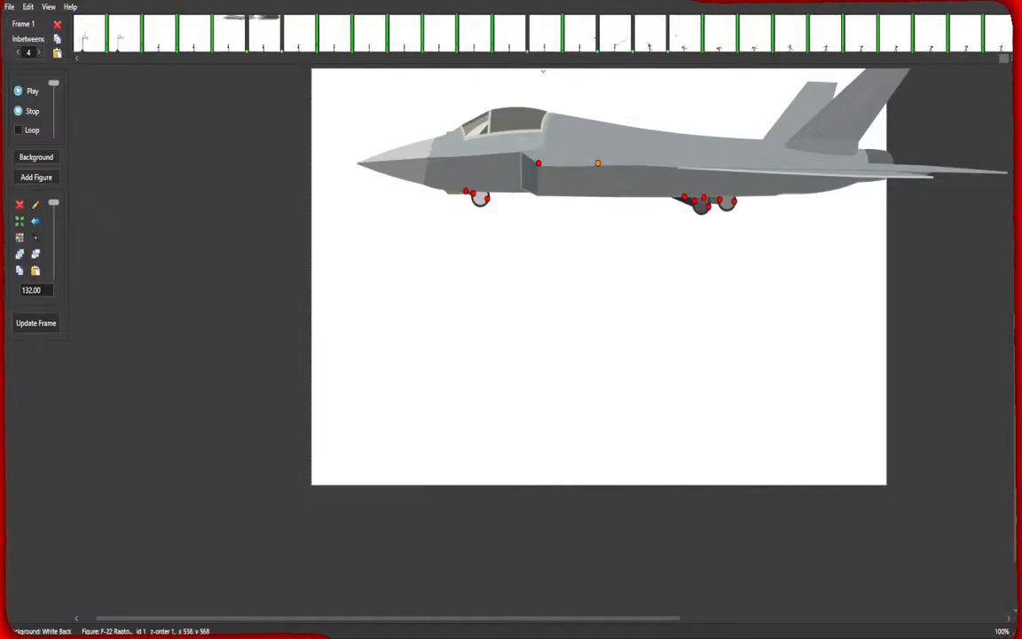
left_click(648, 45)
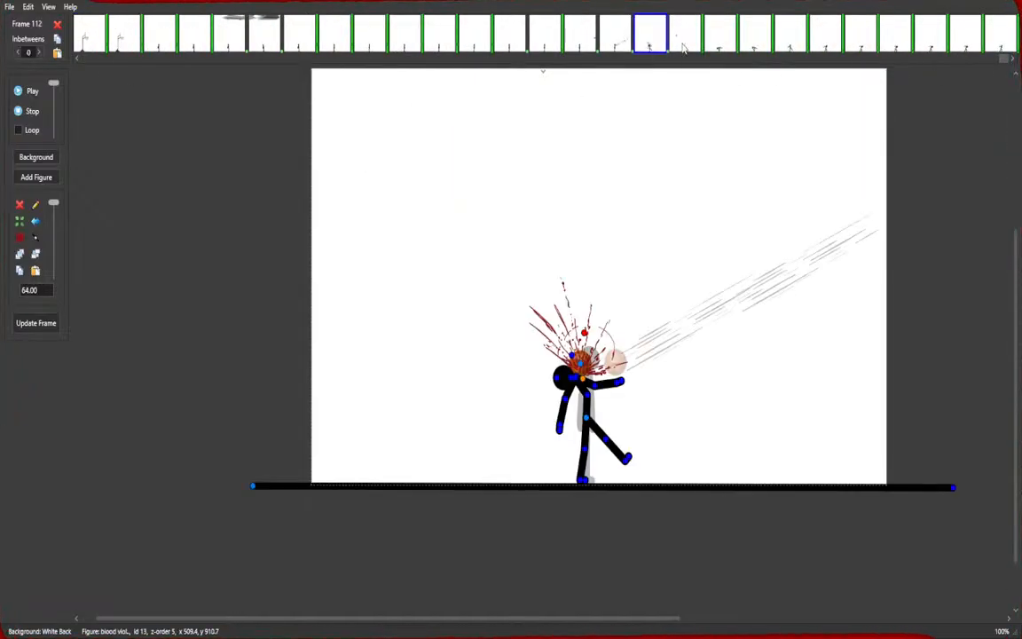
left_click(684, 44)
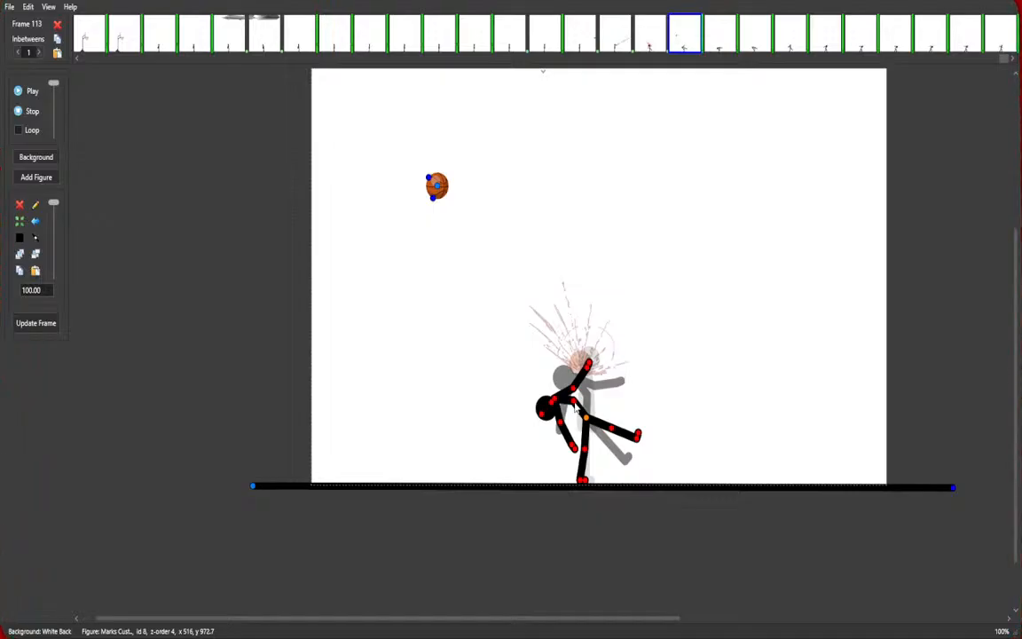
left_click_drag(574, 405, 559, 422)
left_click_drag(578, 453, 567, 459)
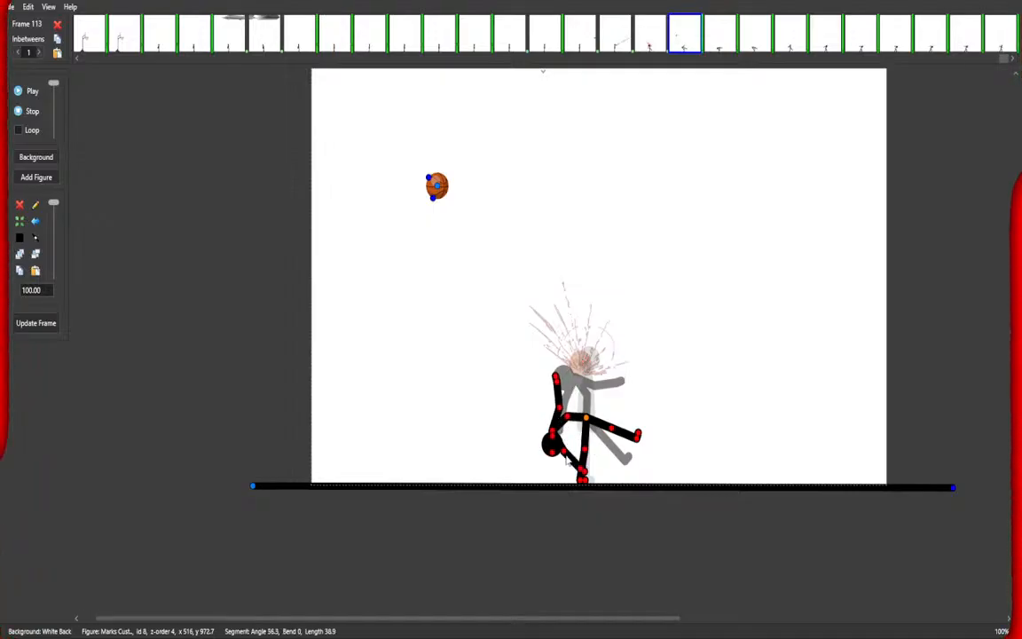
left_click_drag(564, 416, 578, 455)
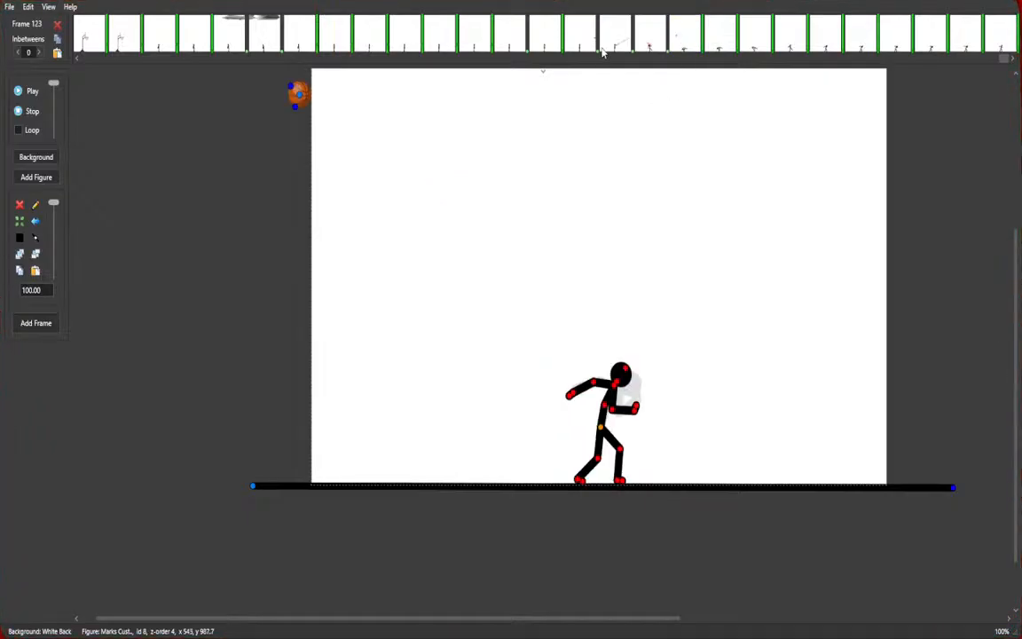
Play the animation from frame 111 and inspect frames 115 and 116.
left_click(603, 46)
left_click(21, 92)
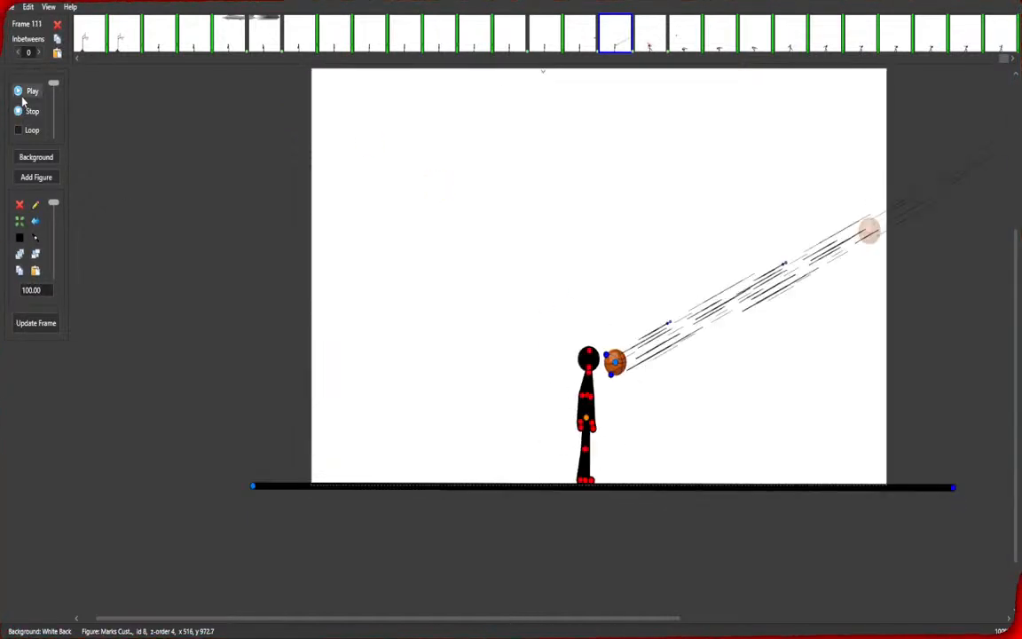
left_click(787, 43)
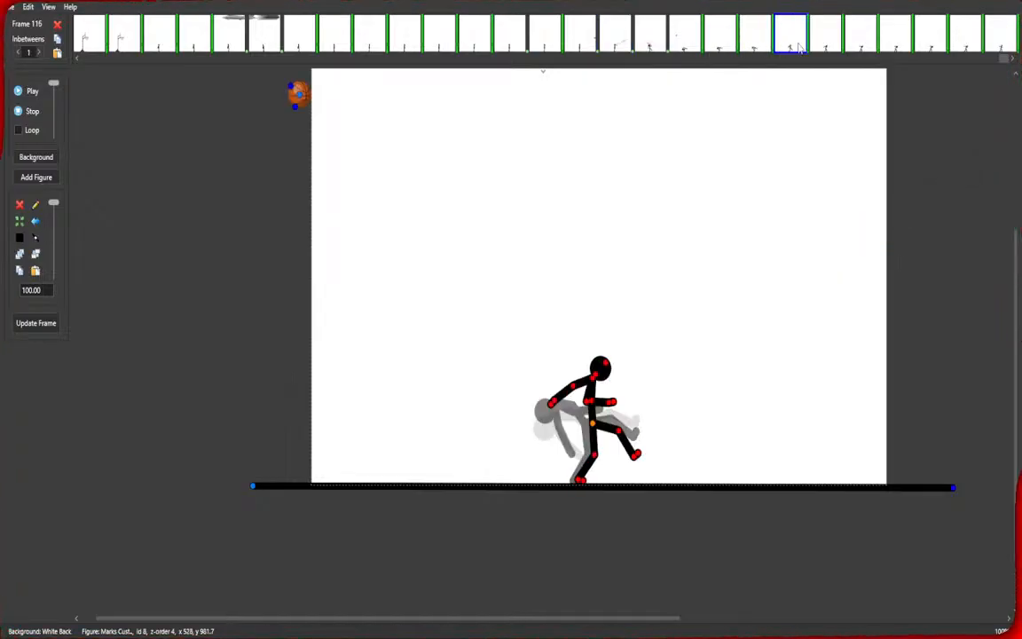
left_click(760, 46)
left_click(794, 49)
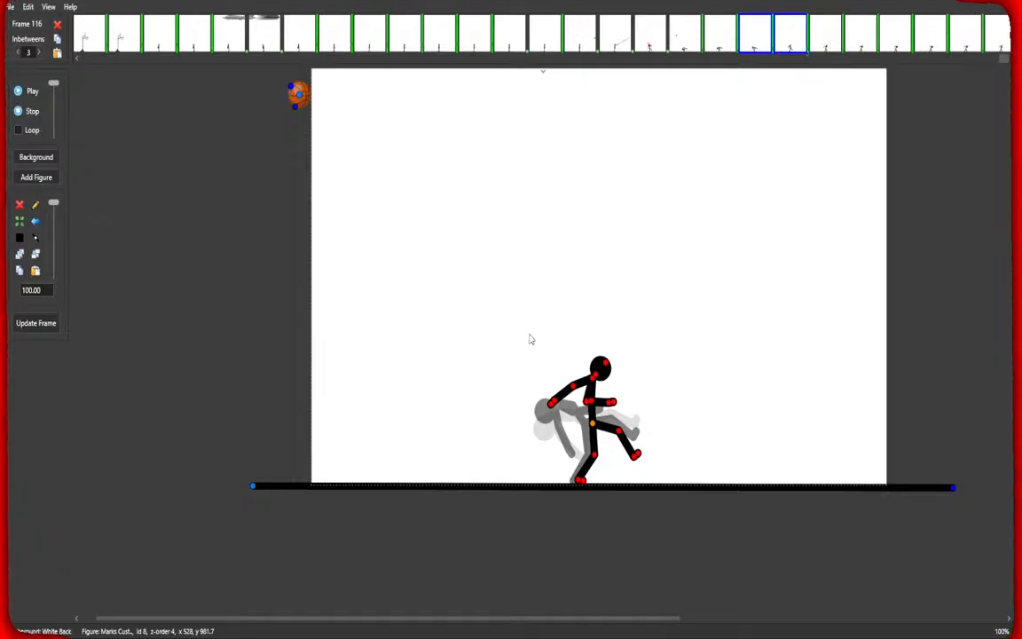
Play the animation from frame 110 and check the final frames.
left_click(581, 36)
left_click(30, 92)
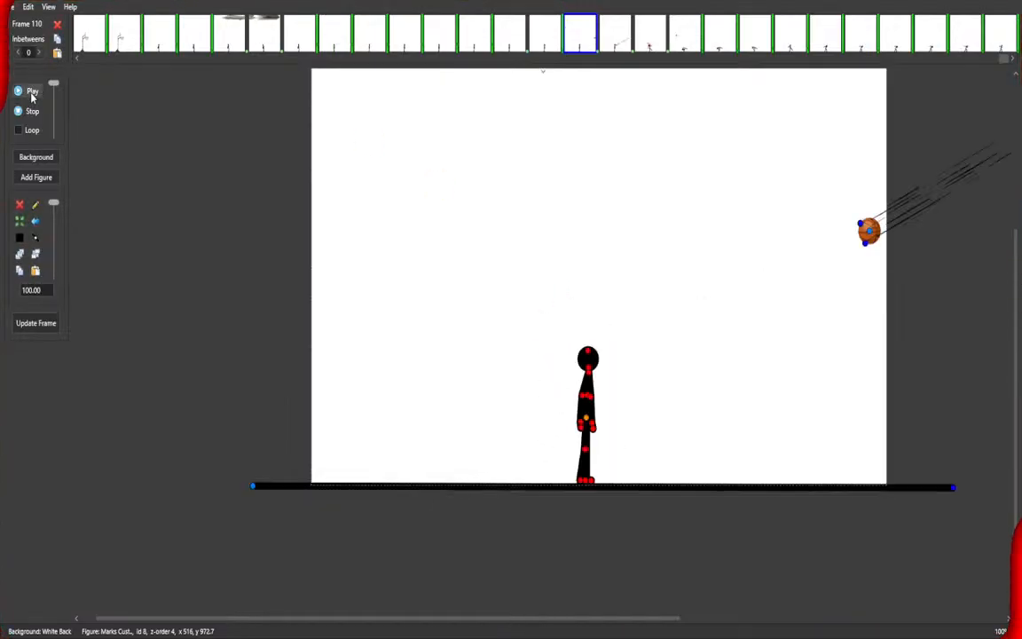
left_click(662, 51)
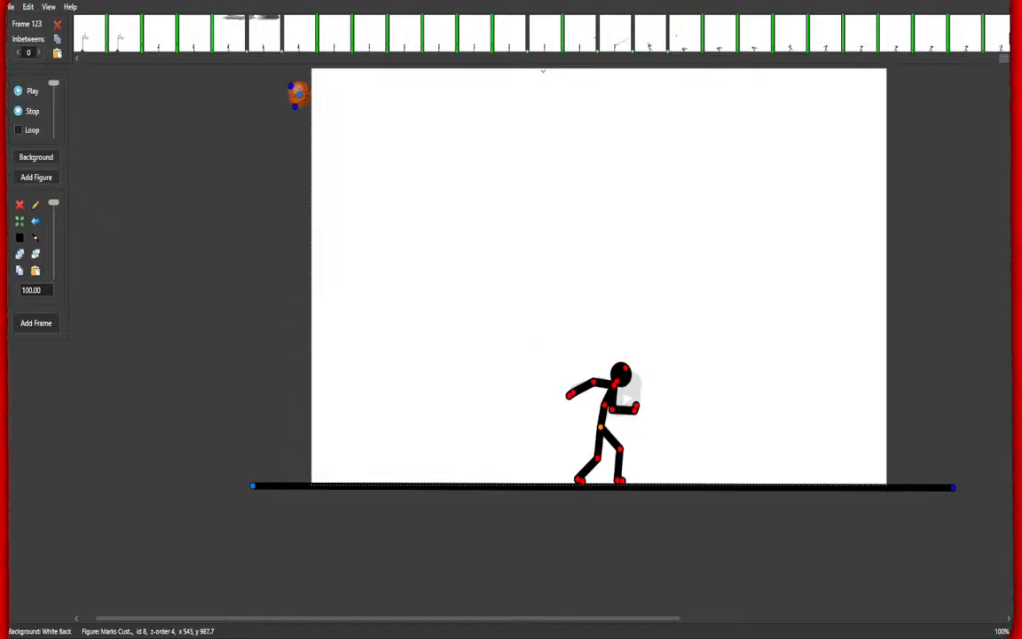
left_click(995, 35)
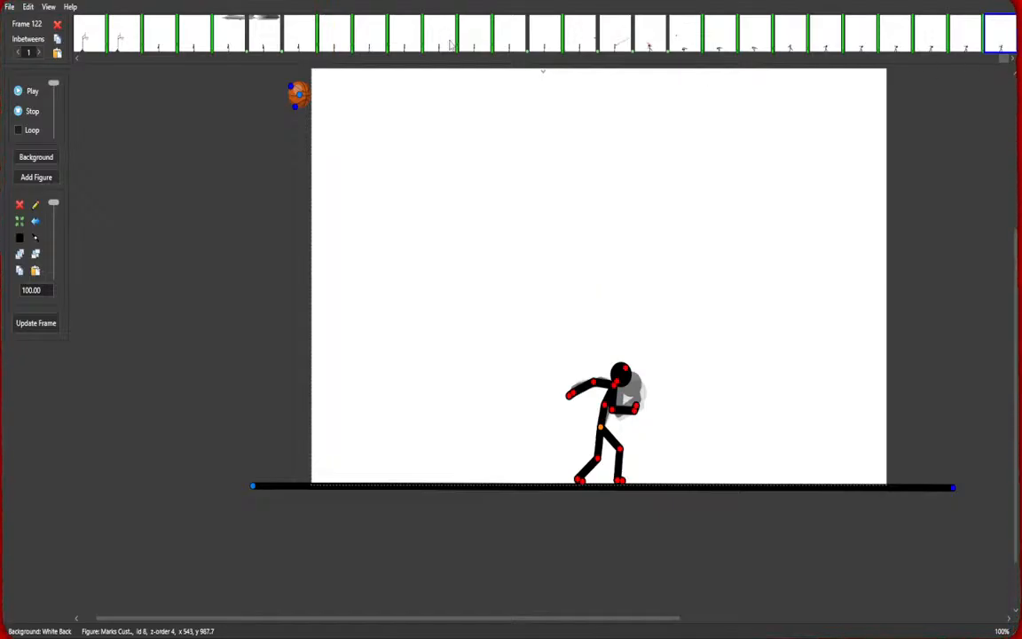
Play the animation from frame 111 and stop it.
left_click(610, 40)
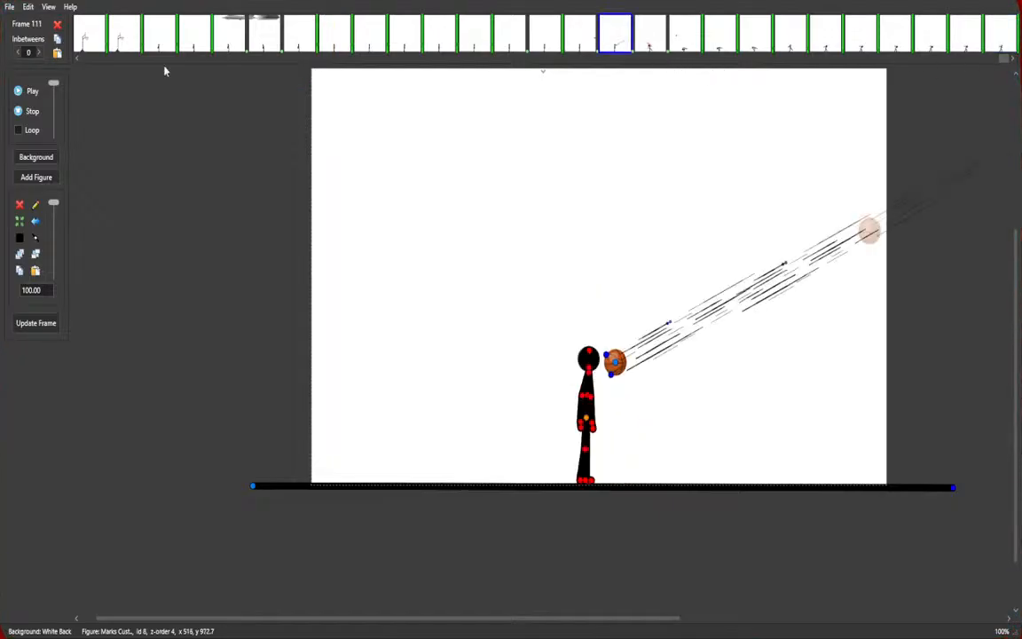
left_click(20, 92)
left_click(20, 111)
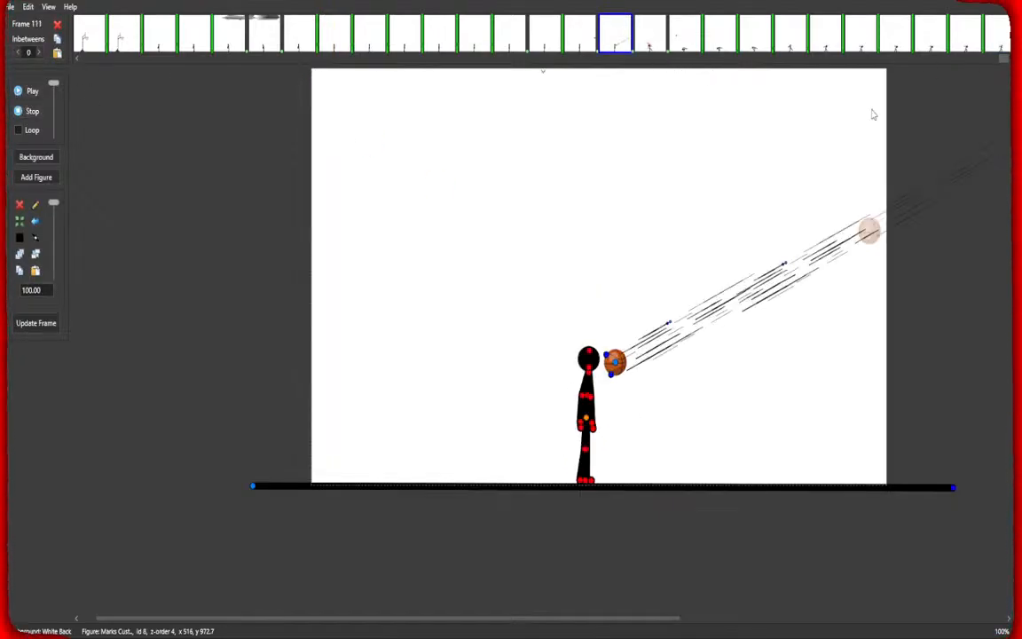
Step through frames 112 to 119 to review the fall and stagger poses.
left_click(685, 40)
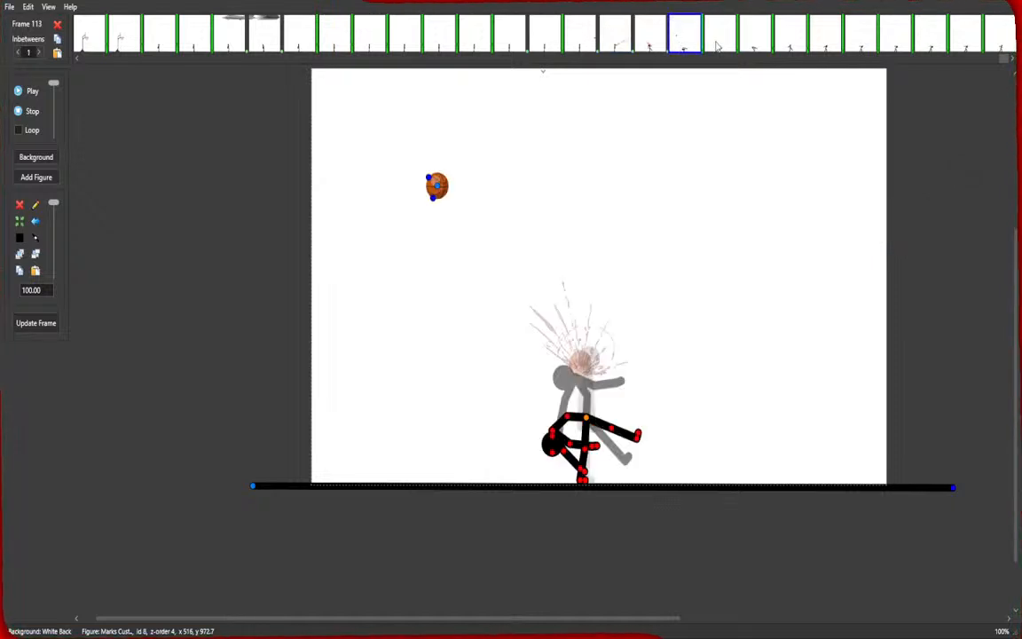
left_click(652, 49)
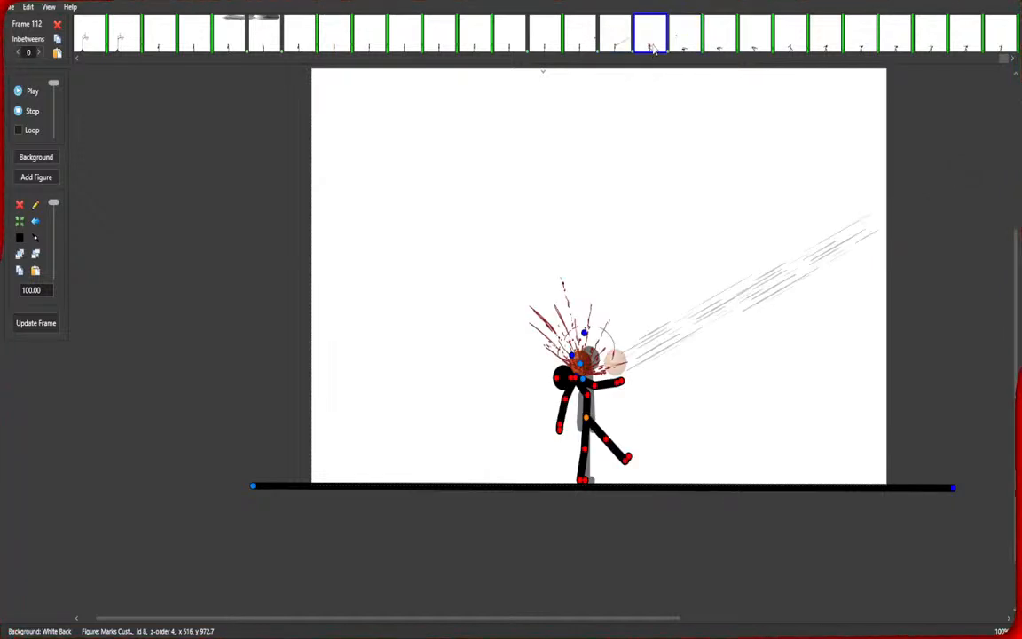
left_click(687, 43)
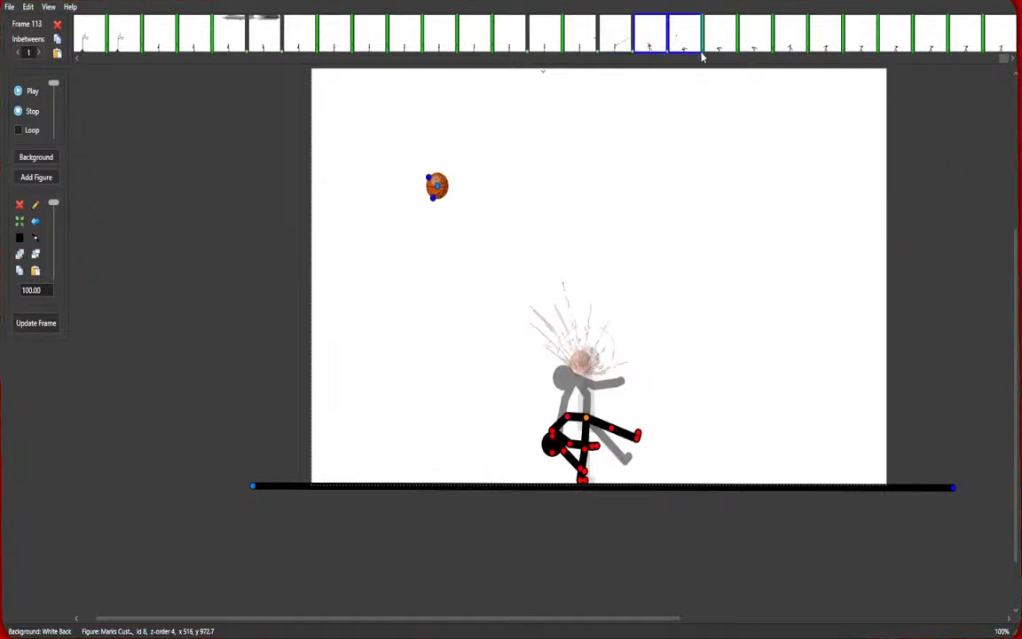
left_click(730, 44)
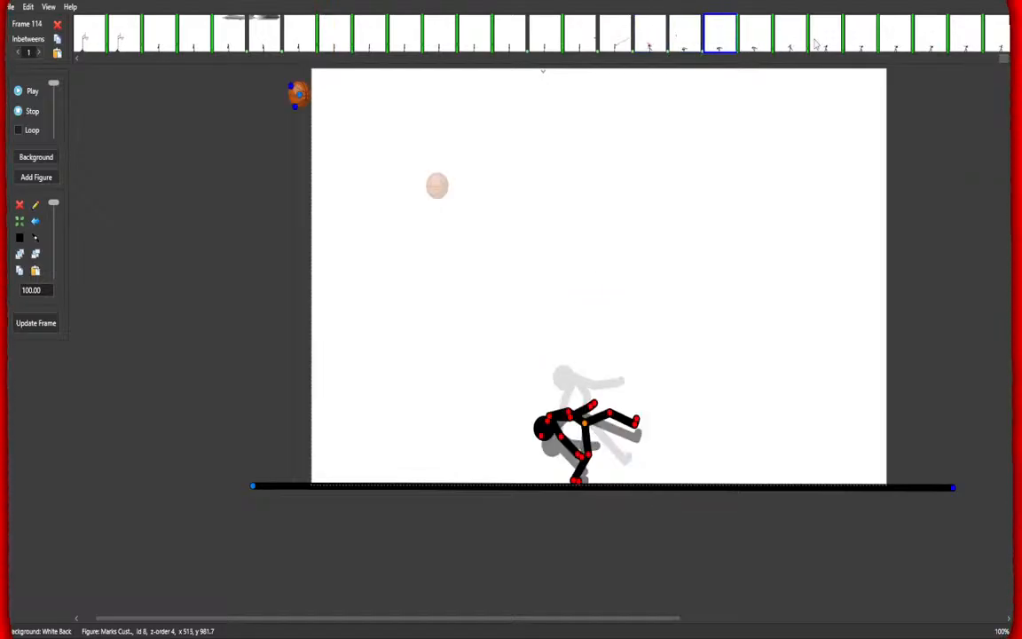
left_click(898, 42, "shift")
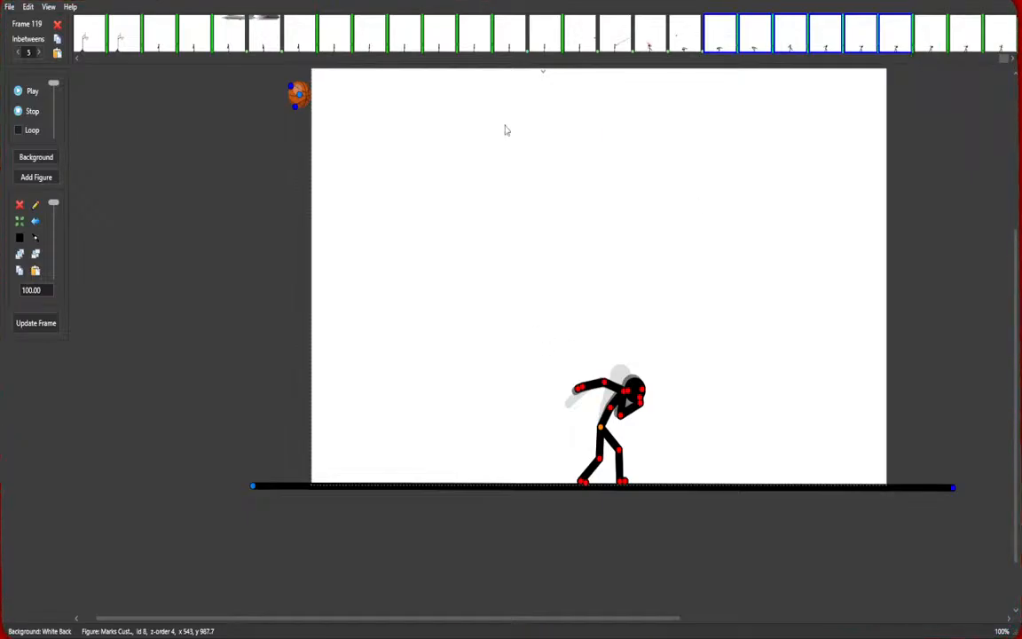
Play the animation from frame 101 and stop it.
left_click(280, 49)
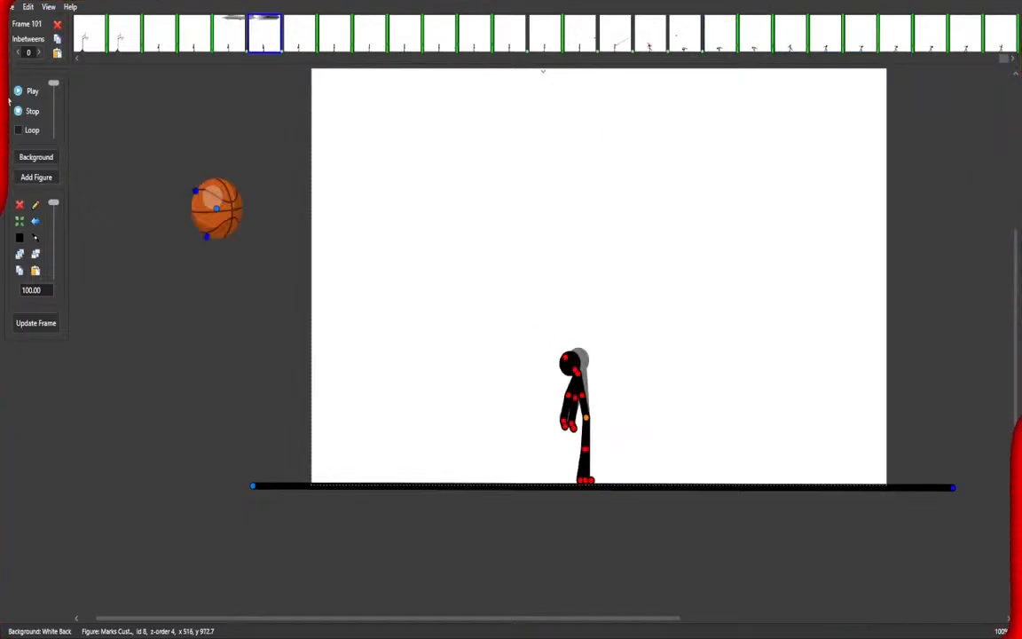
left_click(22, 91)
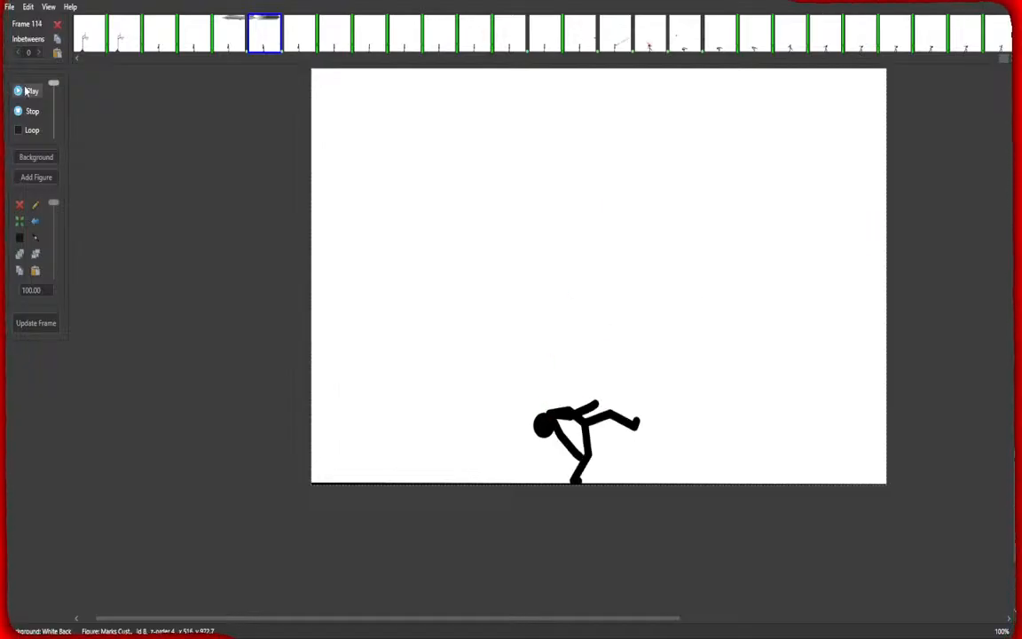
left_click(28, 108)
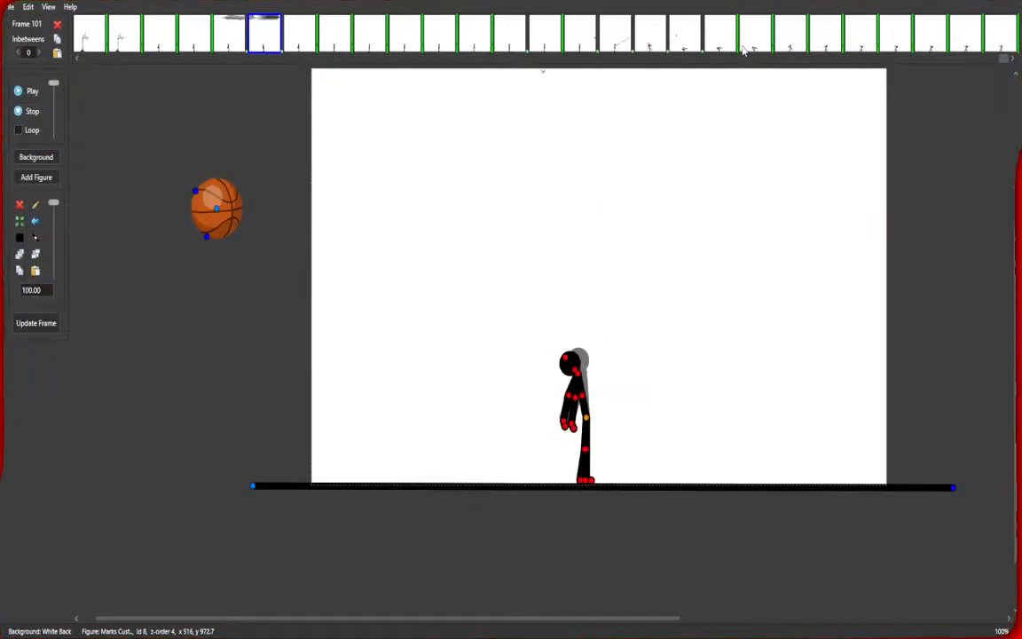
Jump to frame 117 and play the animation twice, stopping it each time.
left_click(726, 42)
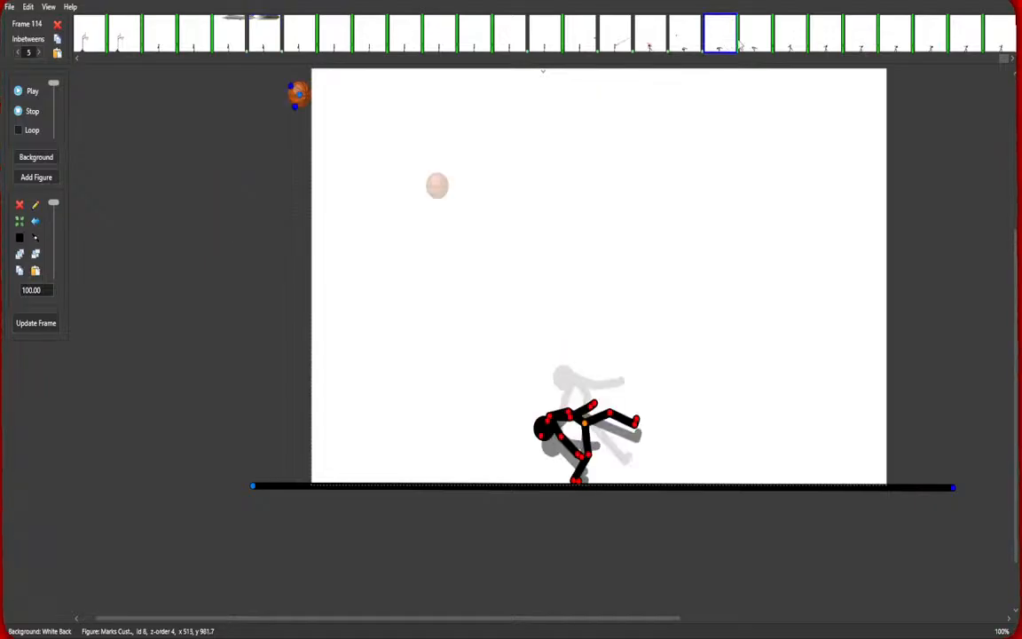
left_click(929, 46, "shift")
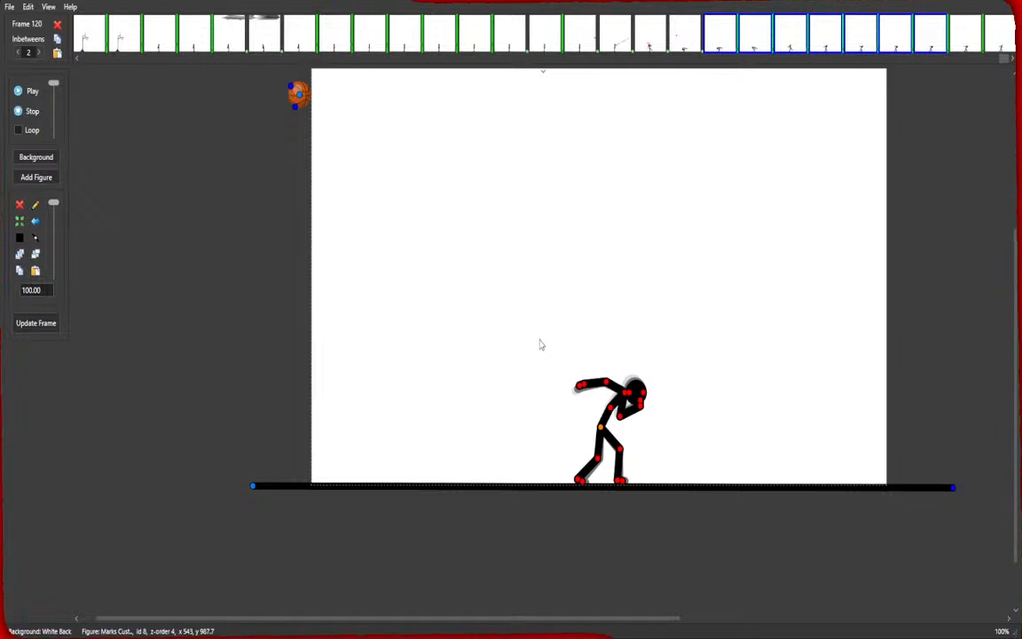
left_click(545, 40)
left_click(32, 93)
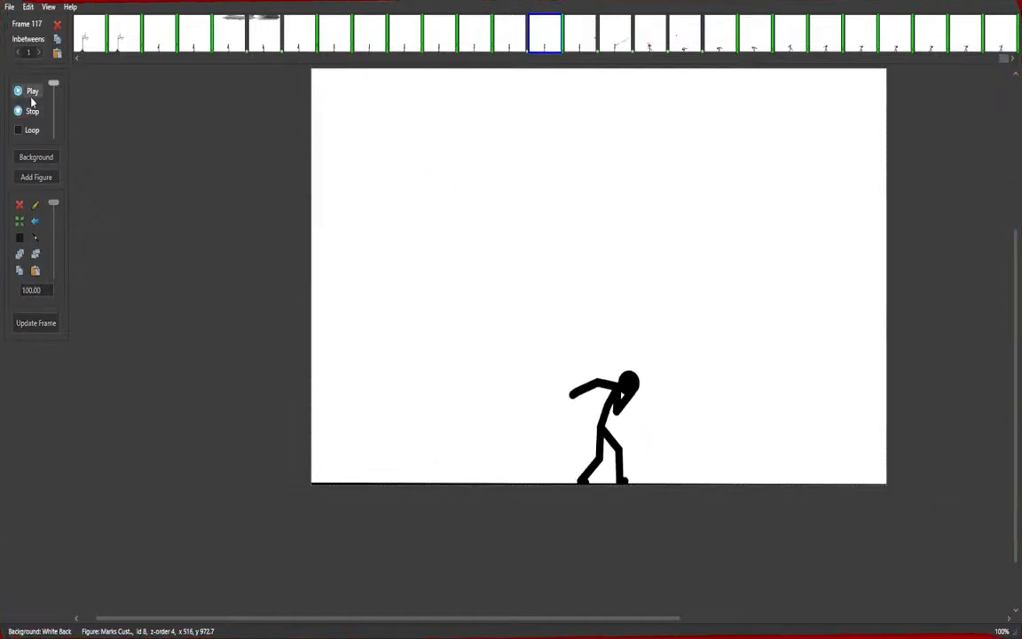
left_click(31, 113)
left_click(31, 94)
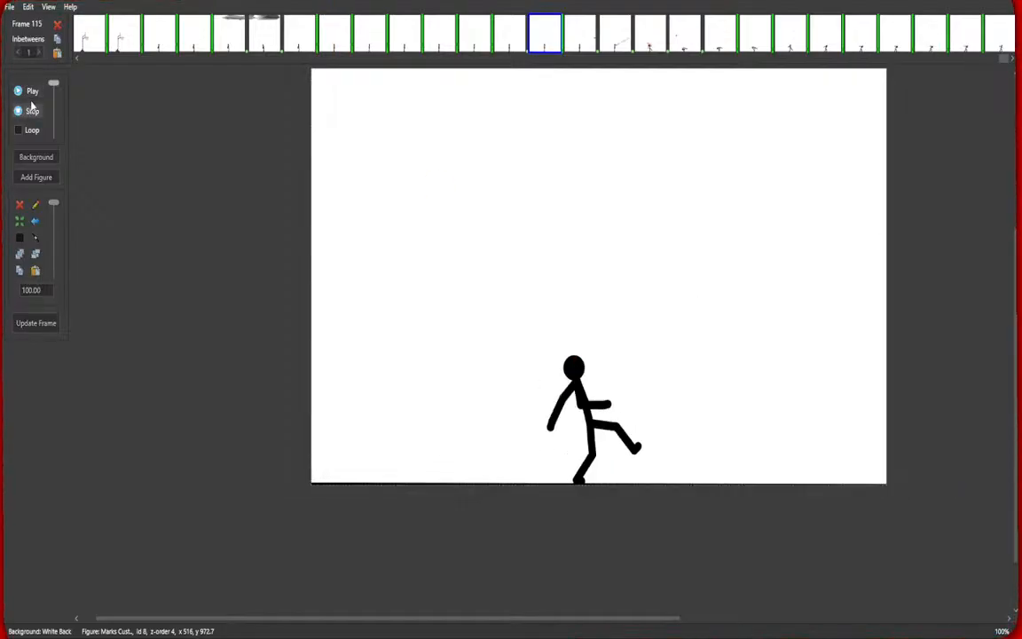
left_click(30, 111)
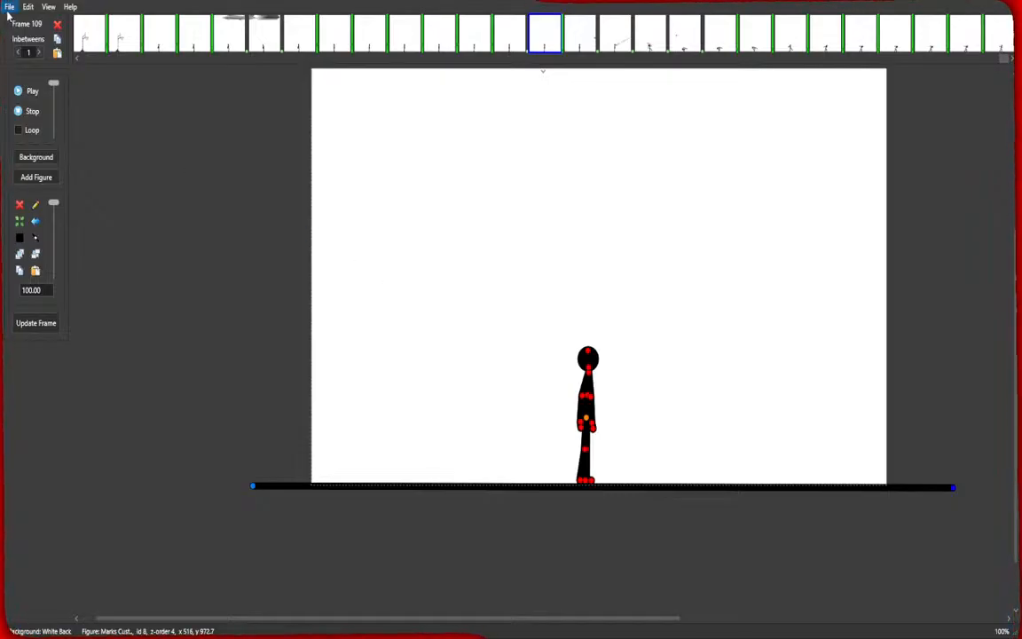
Start a new animation project.
left_click(12, 24)
scroll(598, 403, "down", 2)
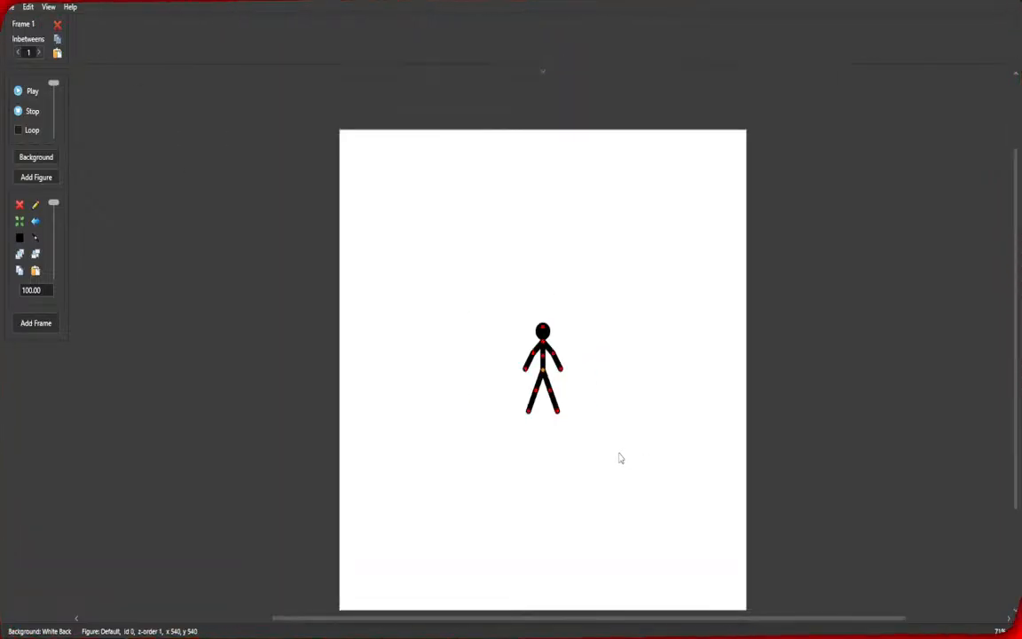
left_click_drag(662, 316, 664, 185)
Move the default figure down to the stage's bottom edge and scale it to 200.
left_click_drag(544, 247, 566, 442)
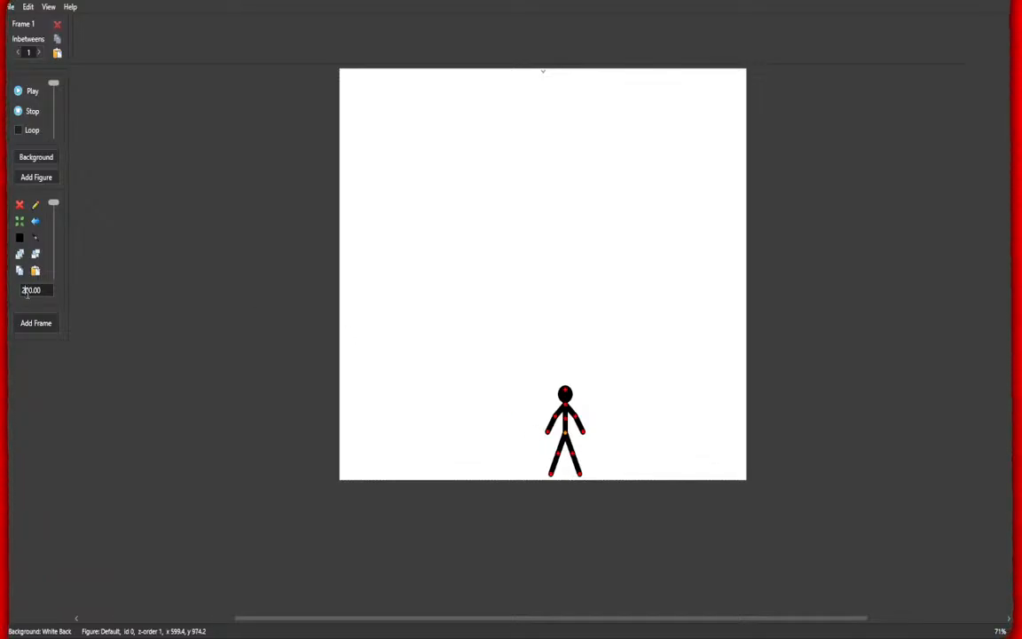
key("Return")
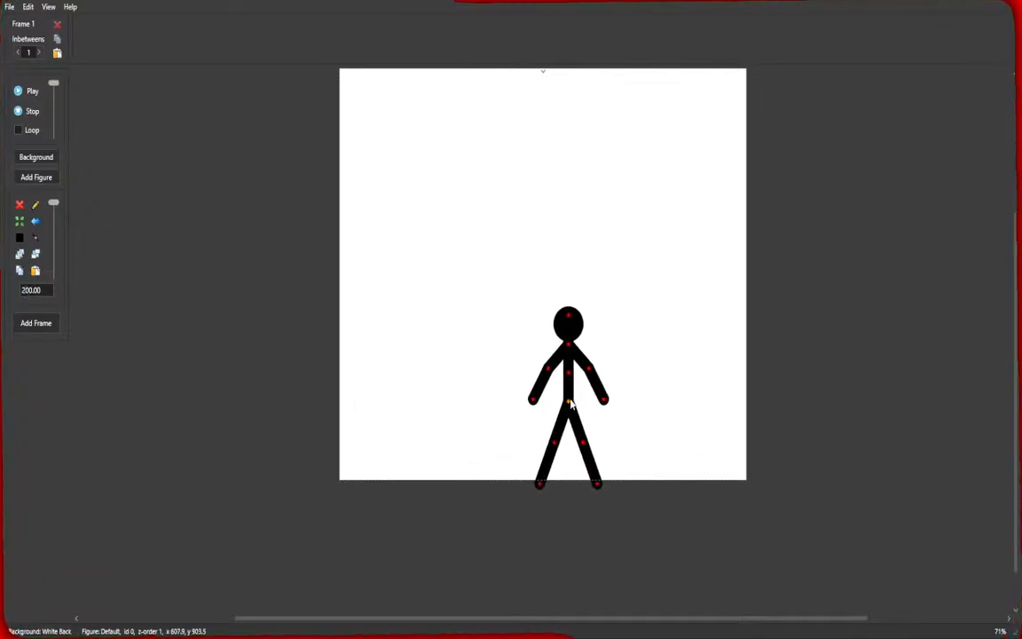
Pose the figure in a forward-leaning stance with one knee raised, then add a new frame.
left_click_drag(570, 402, 579, 366)
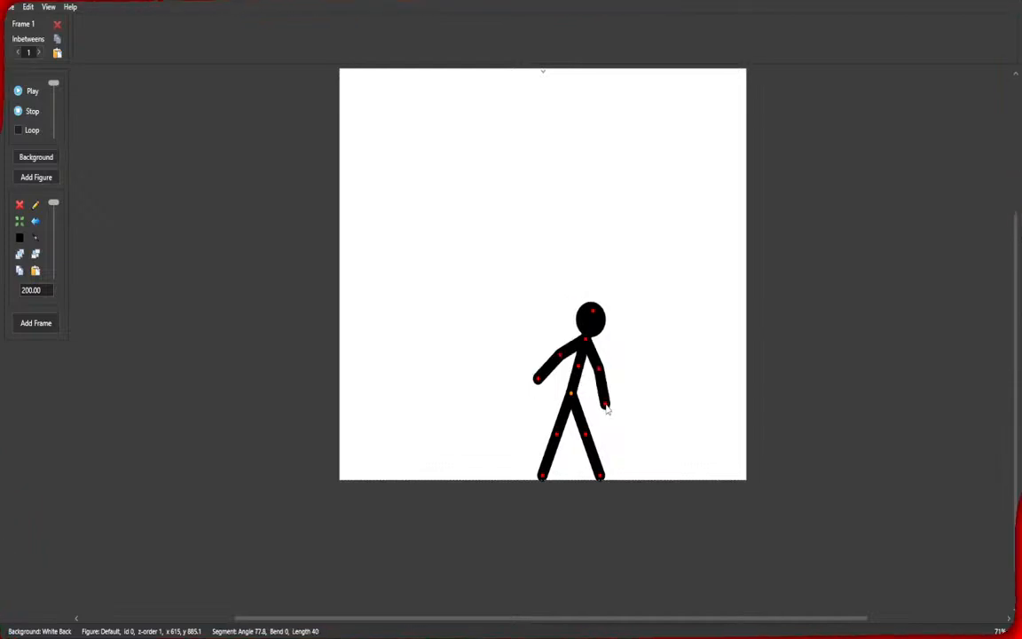
left_click_drag(606, 406, 611, 376)
left_click_drag(537, 380, 593, 339)
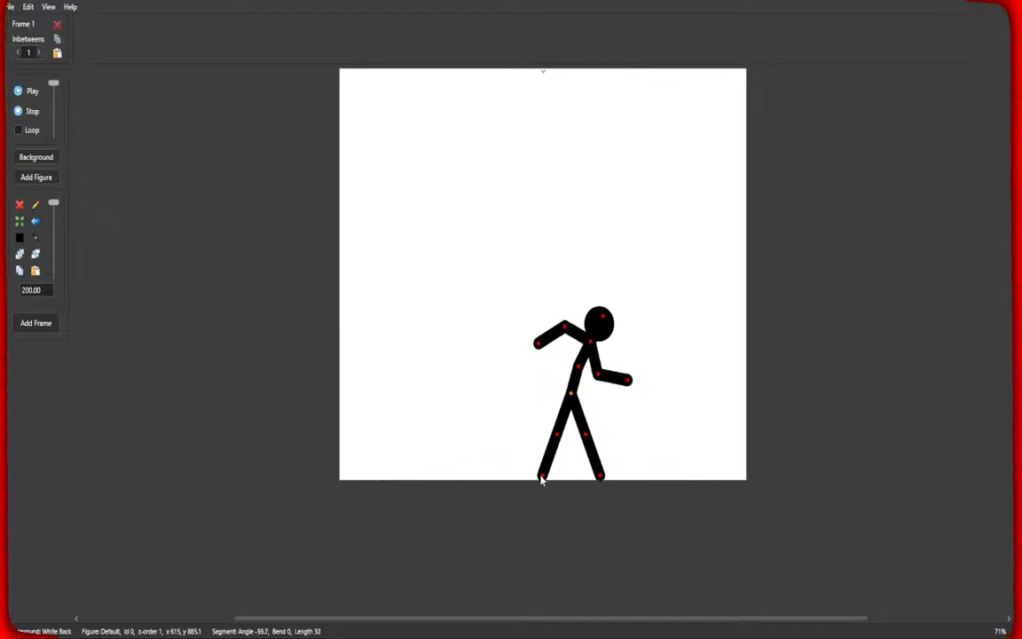
left_click_drag(541, 477, 527, 443)
left_click_drag(604, 476, 566, 481)
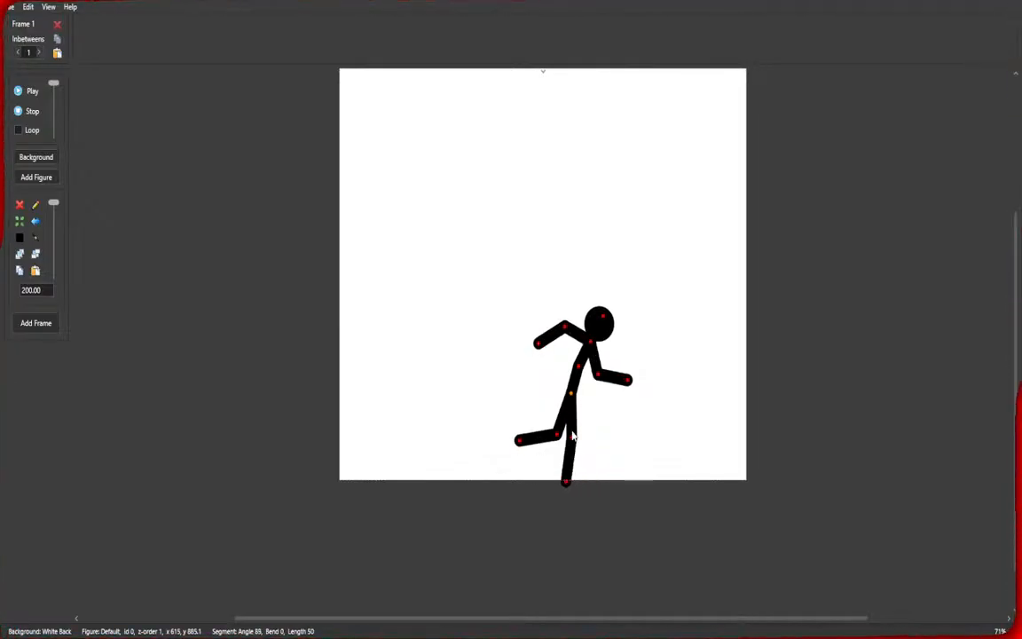
mouse_move(559, 439)
left_mouse_down()
mouse_move(578, 449)
mouse_move(548, 456)
left_mouse_up()
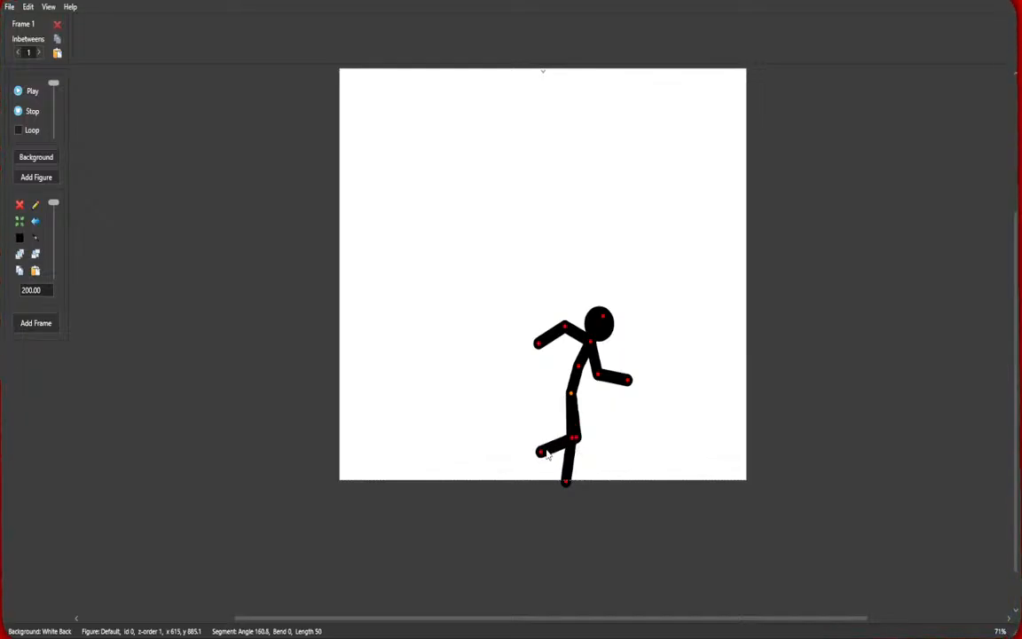
left_click_drag(628, 380, 584, 397)
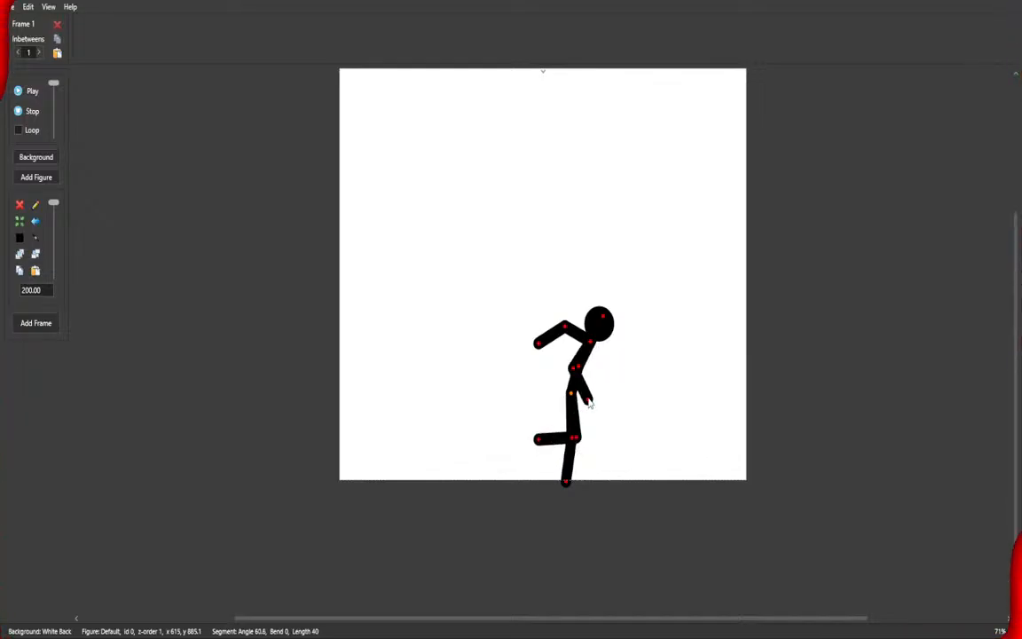
left_click_drag(564, 327, 535, 394)
left_click_drag(531, 476, 521, 474)
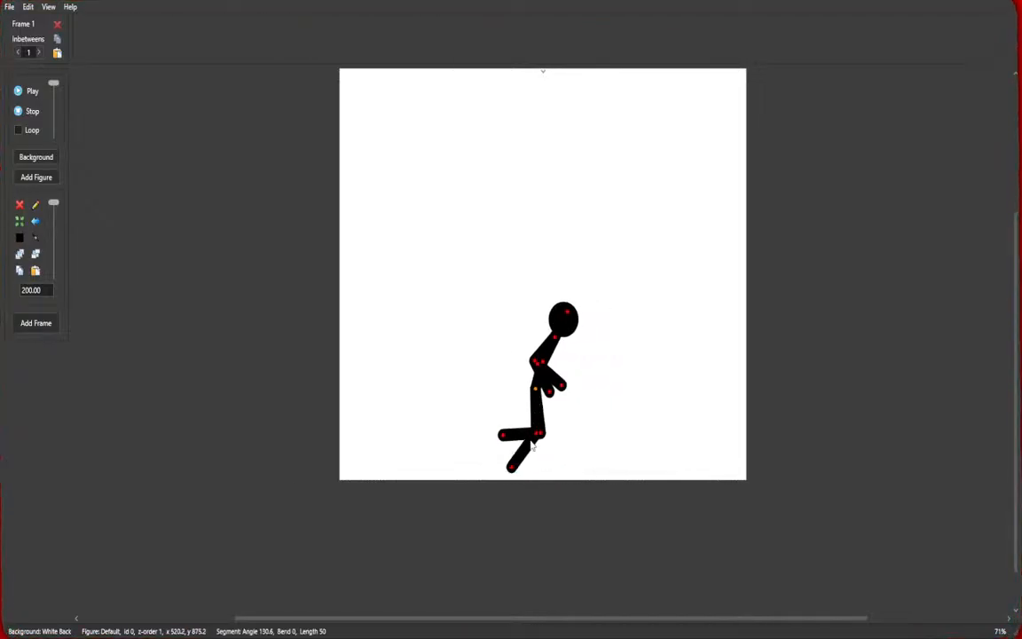
left_click_drag(539, 437, 540, 432)
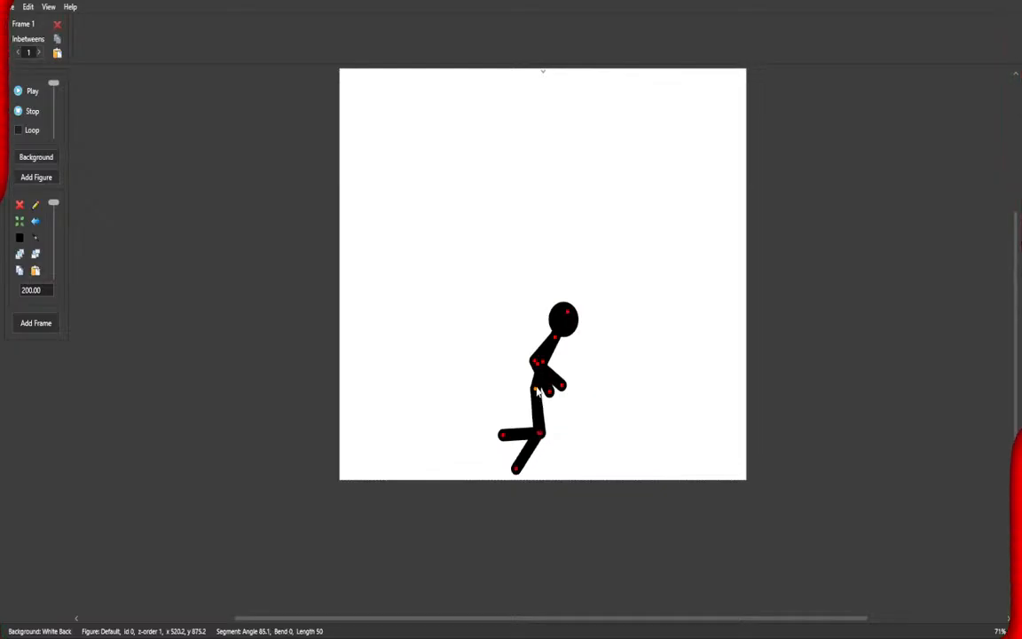
left_click_drag(536, 389, 534, 395)
left_click_drag(554, 344, 568, 321)
key("Return")
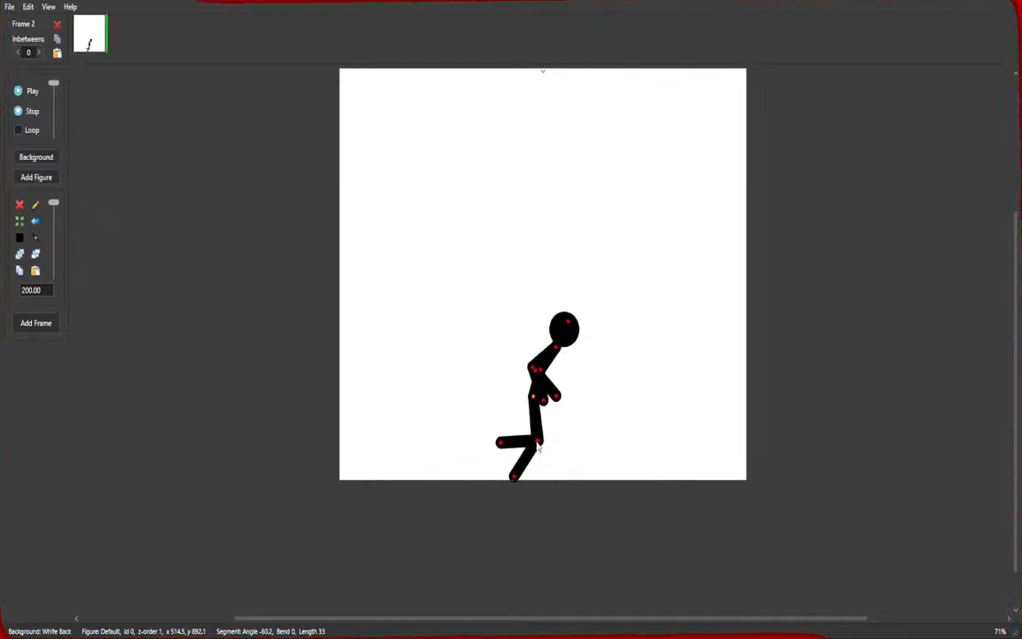
Pose the figure in a wide running stride with arms swinging, then add a new frame.
left_click_drag(537, 442, 596, 488)
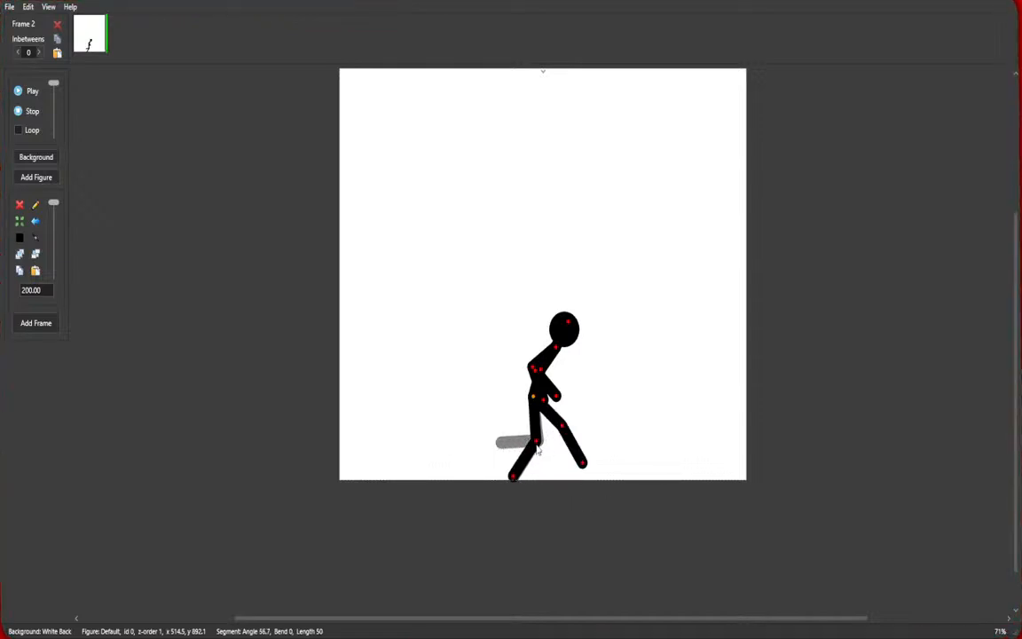
left_click_drag(537, 444, 478, 440)
left_click_drag(533, 368, 555, 381)
scroll(541, 397, "up", 2)
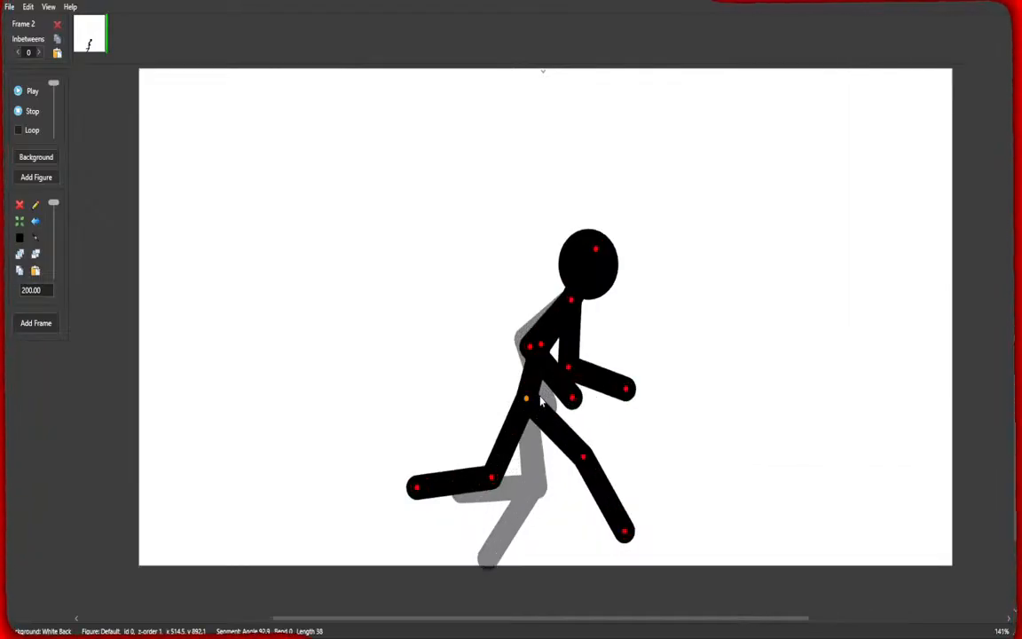
left_click_drag(529, 345, 517, 318)
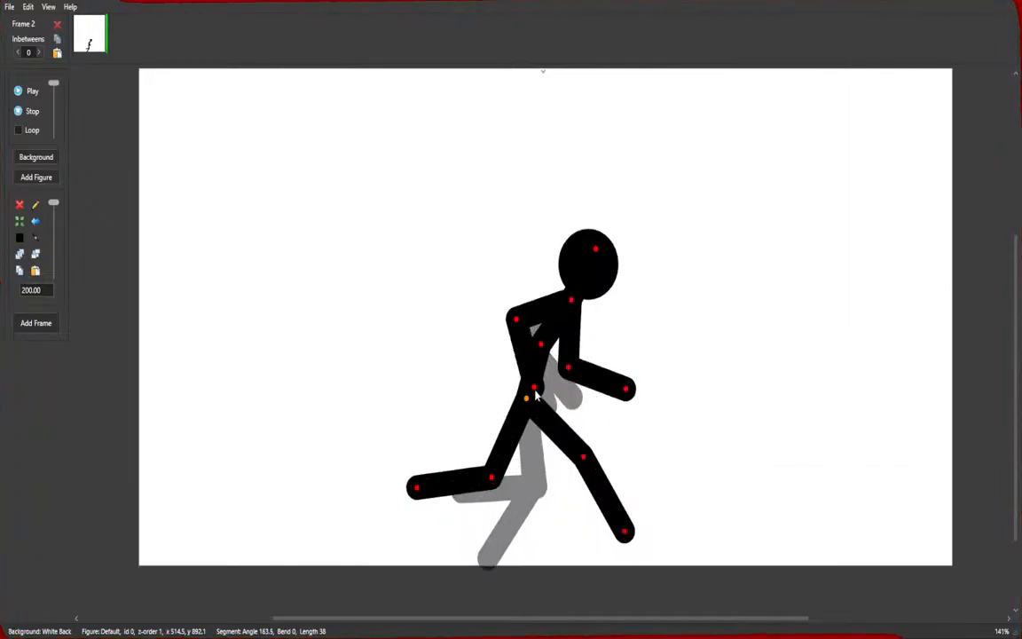
left_click_drag(535, 389, 465, 356)
left_click_drag(567, 370, 590, 372)
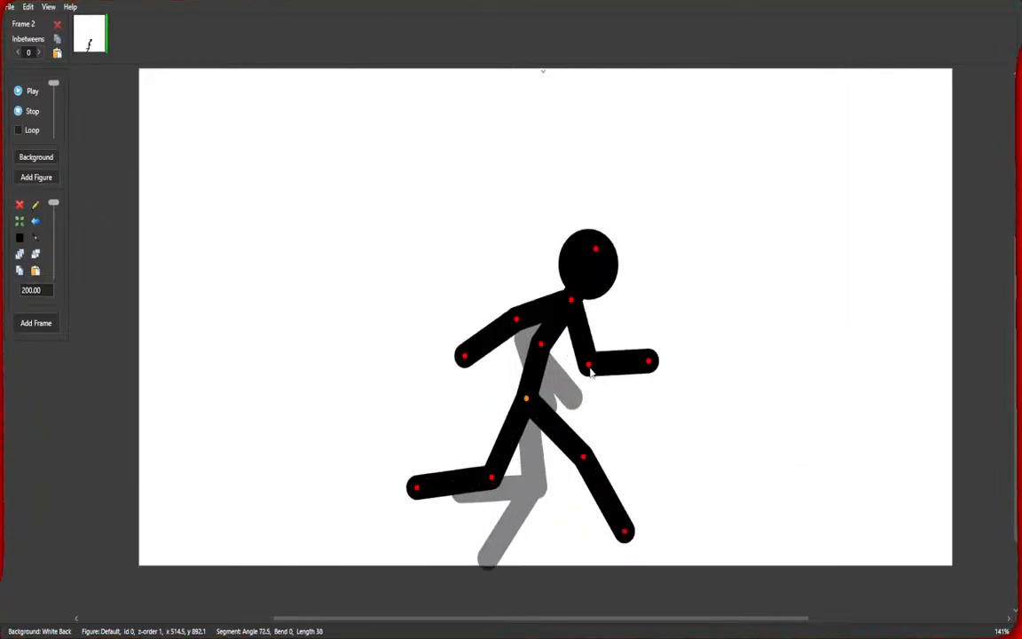
left_click_drag(652, 364, 629, 335)
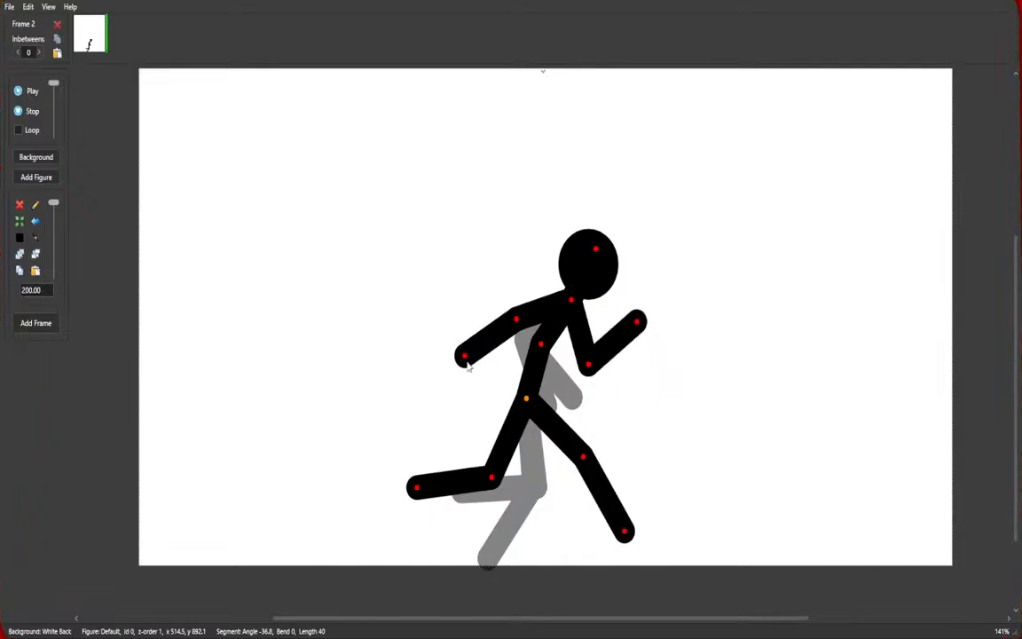
left_click_drag(469, 358, 527, 374)
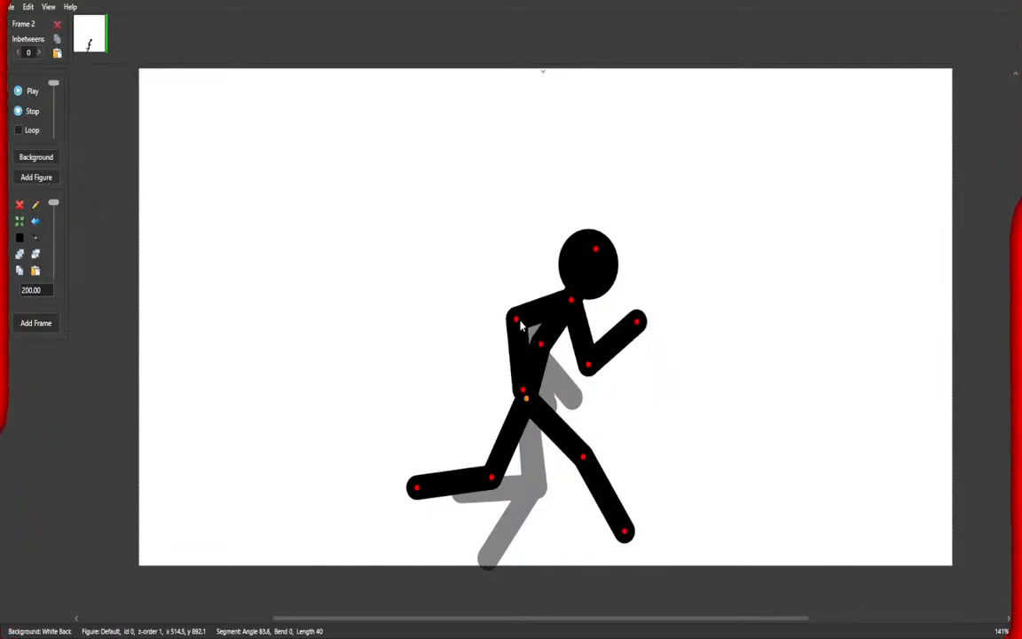
left_click_drag(522, 325, 518, 279)
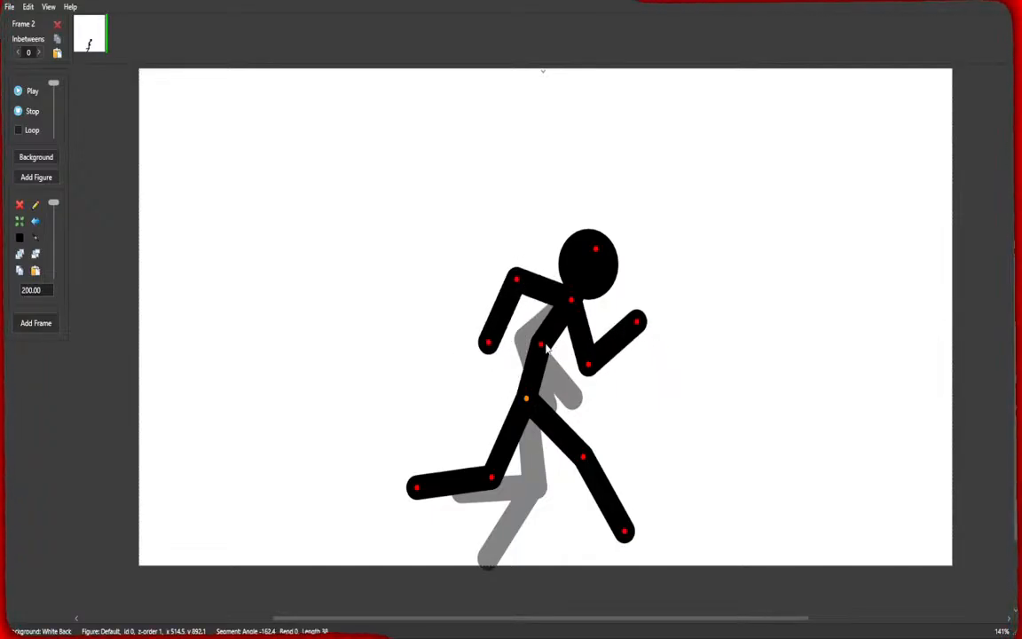
left_click_drag(547, 348, 614, 266)
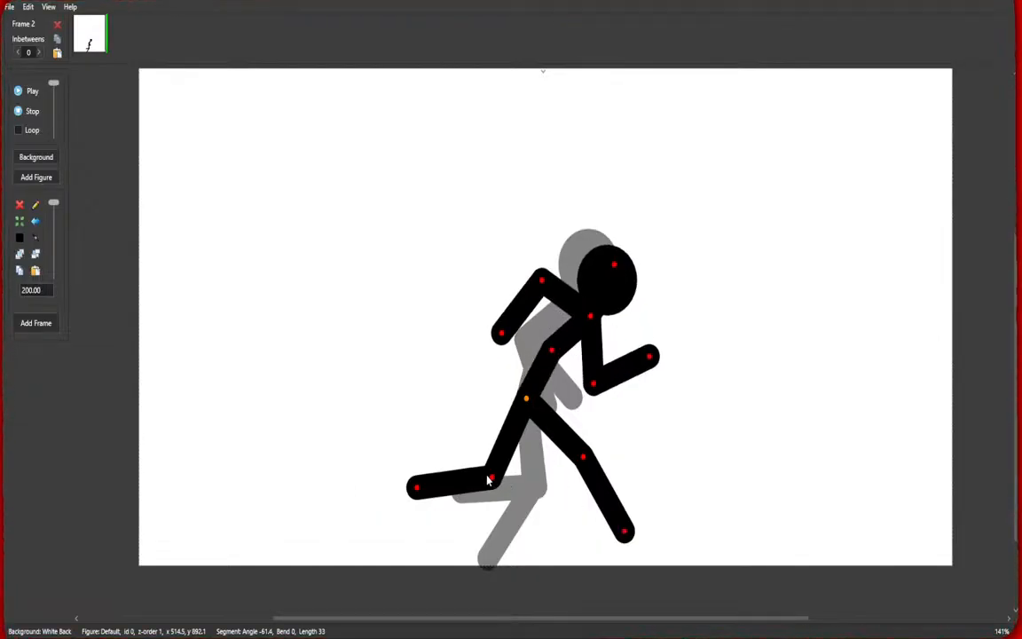
left_click_drag(488, 480, 504, 459)
mouse_move(582, 457)
left_mouse_down()
mouse_move(596, 456)
mouse_move(588, 449)
left_mouse_up()
left_click_drag(527, 400, 539, 388)
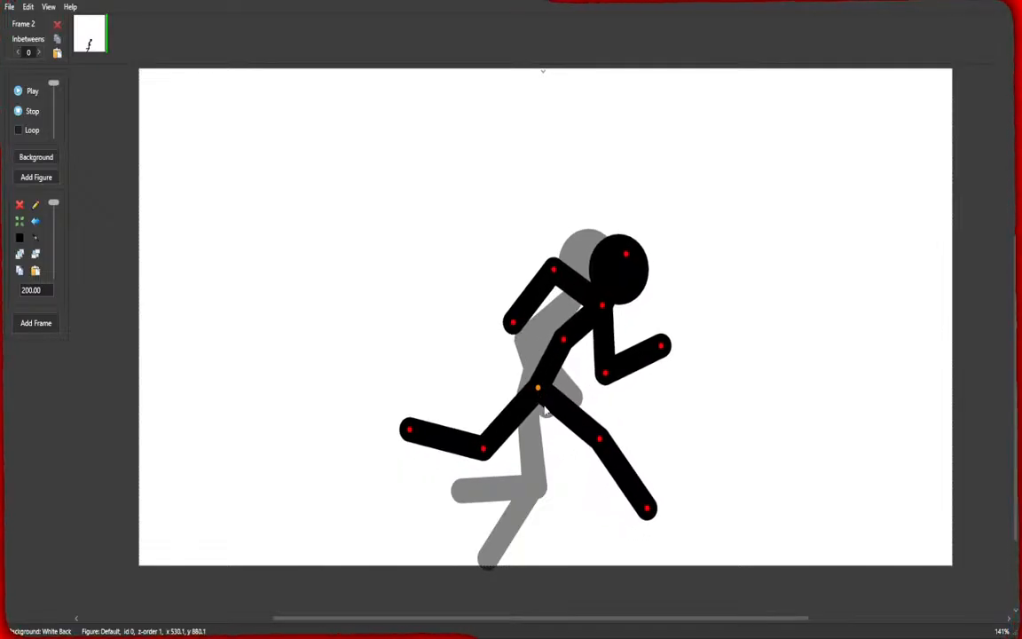
key("Return")
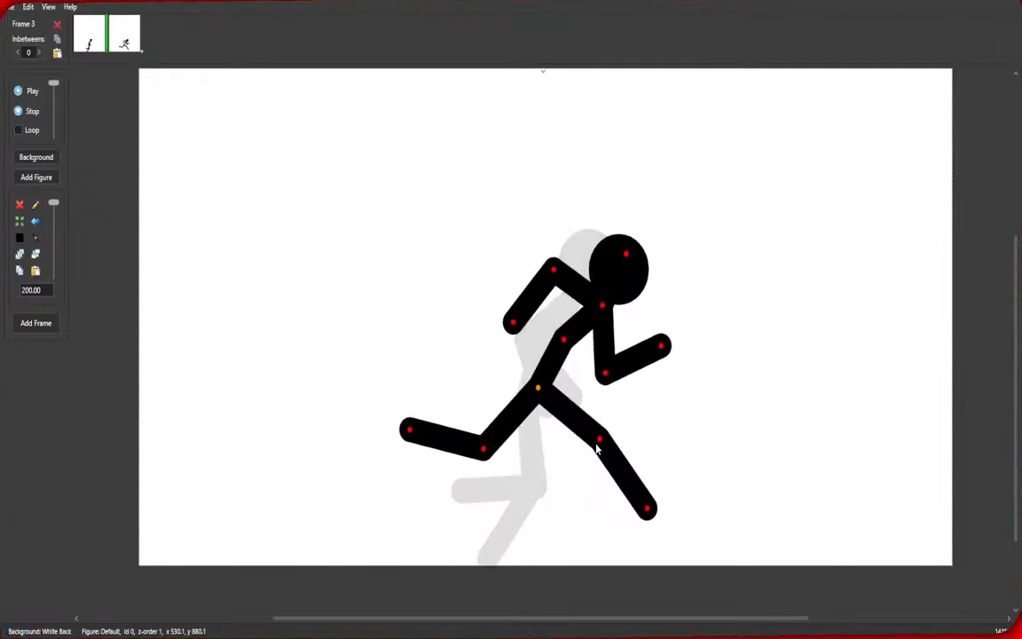
Pose the figure in a crouched mid-stride position with arms tucked, then add a new frame.
left_click_drag(600, 444, 548, 480)
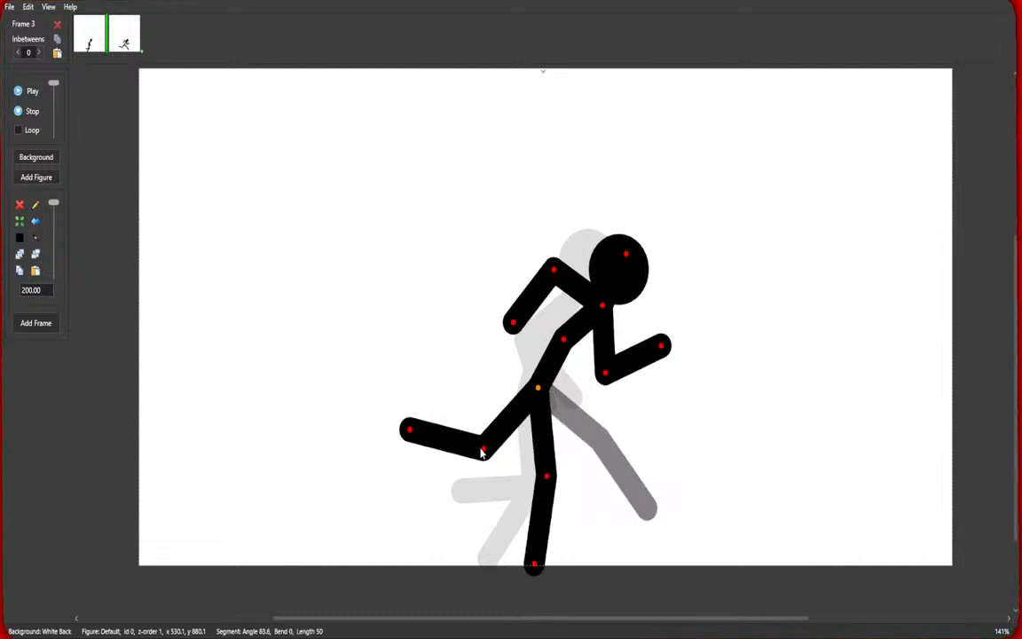
left_click_drag(534, 569, 513, 557)
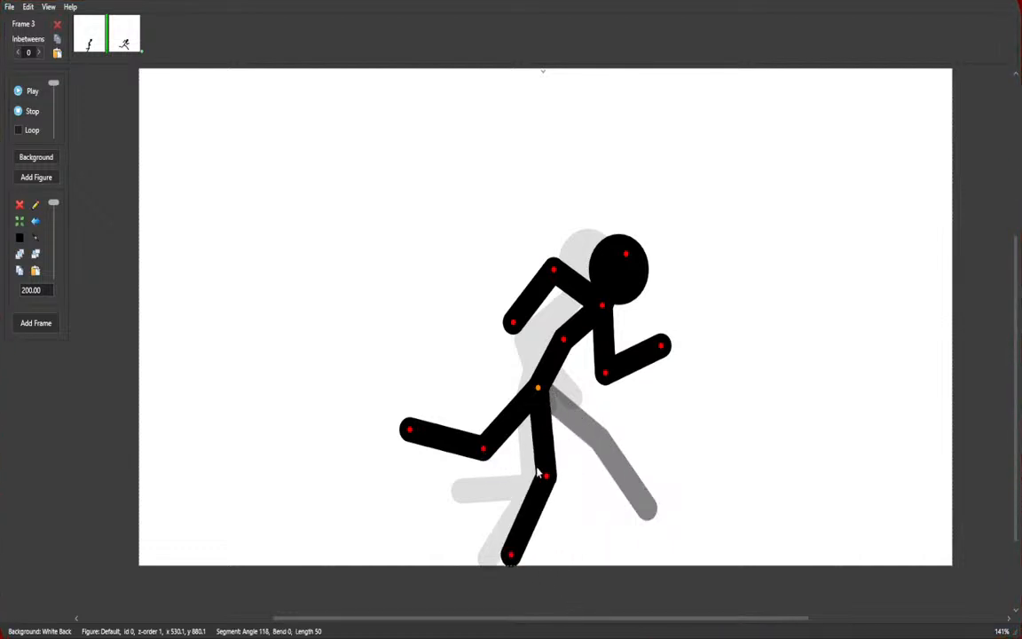
left_click_drag(539, 393, 539, 401)
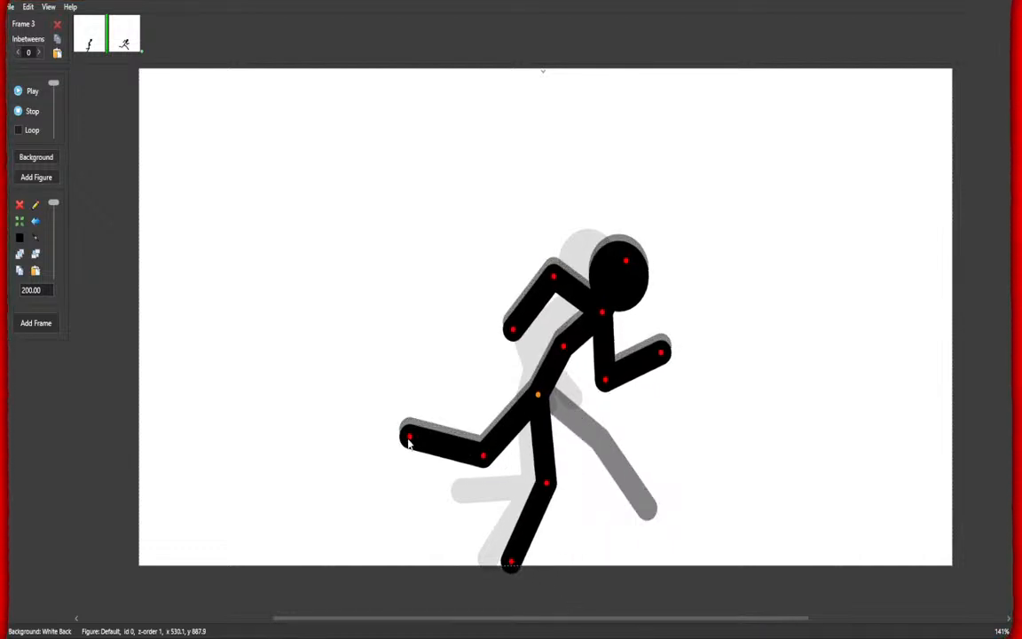
left_click_drag(409, 444, 433, 384)
left_click_drag(483, 455, 580, 493)
left_click_drag(608, 382, 558, 350)
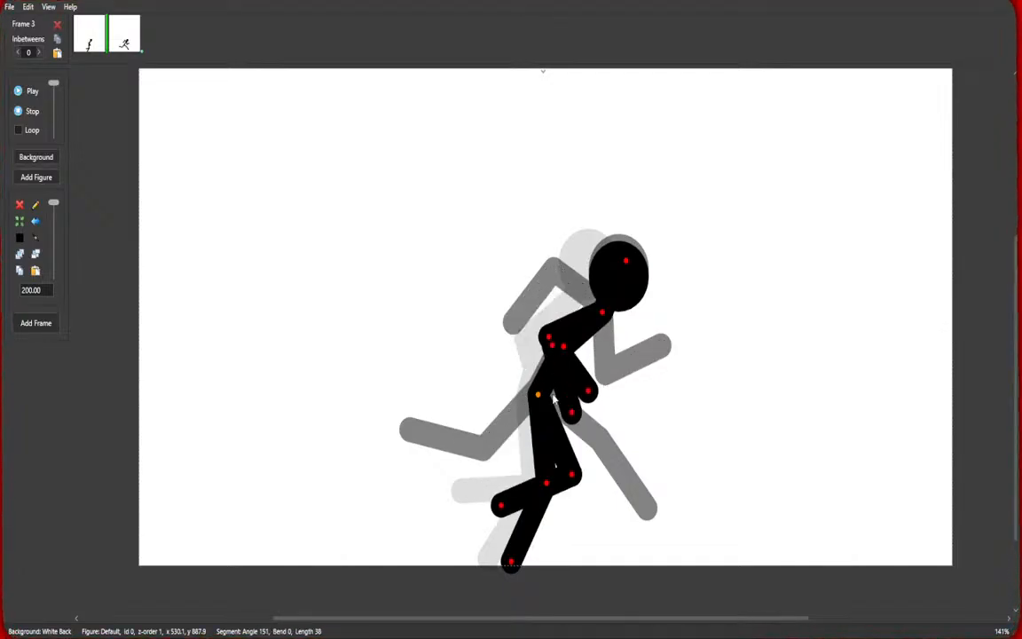
key("ctrl+f")
Pose the figure in a long running stride with the back leg stretched out and arms pumping, then add a new frame.
left_click_drag(563, 480, 637, 604)
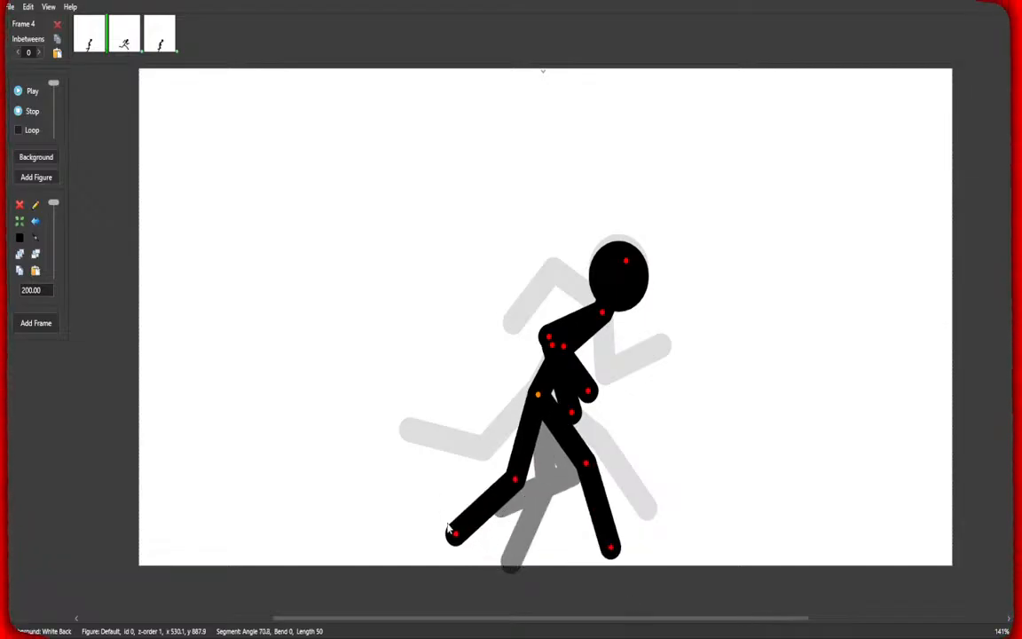
left_click_drag(450, 531, 438, 493)
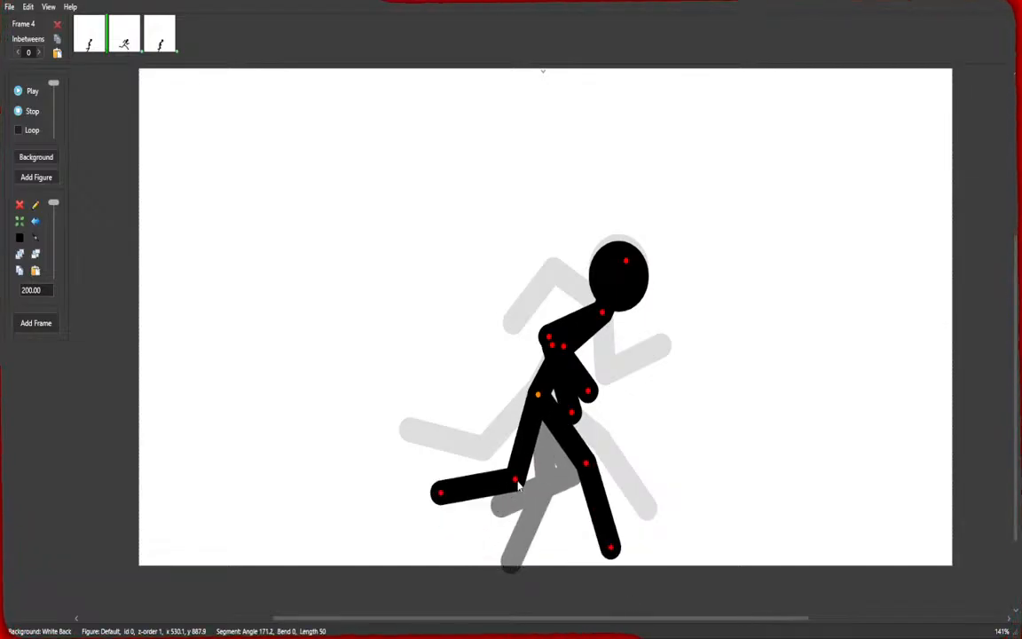
left_click_drag(517, 483, 509, 479)
left_click_drag(588, 466, 592, 463)
left_click_drag(619, 548, 641, 559)
left_click_drag(588, 461, 596, 455)
left_click_drag(552, 348, 604, 384)
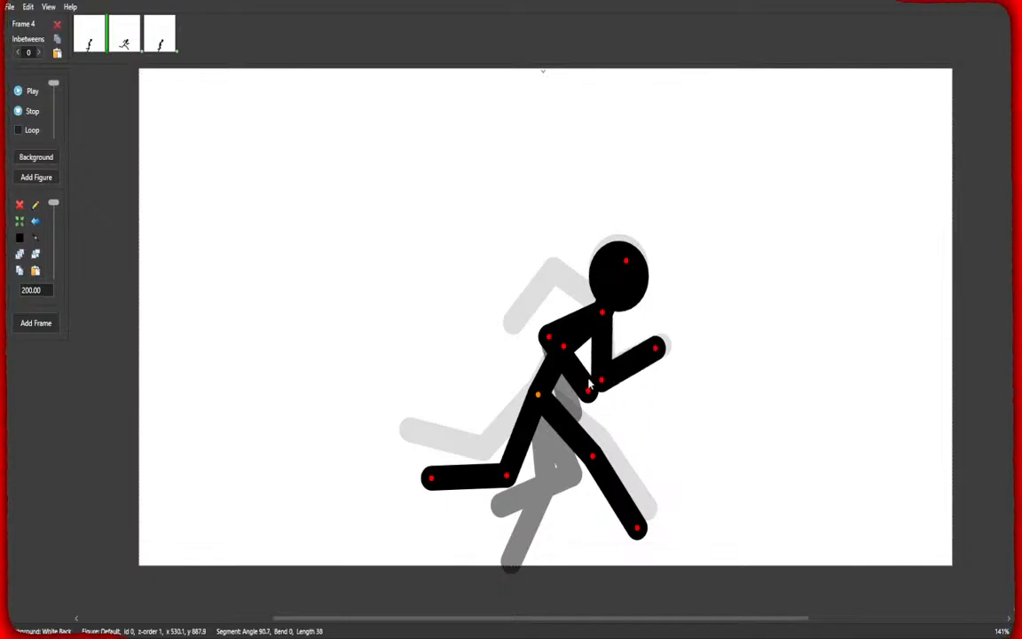
left_click_drag(550, 341, 548, 306)
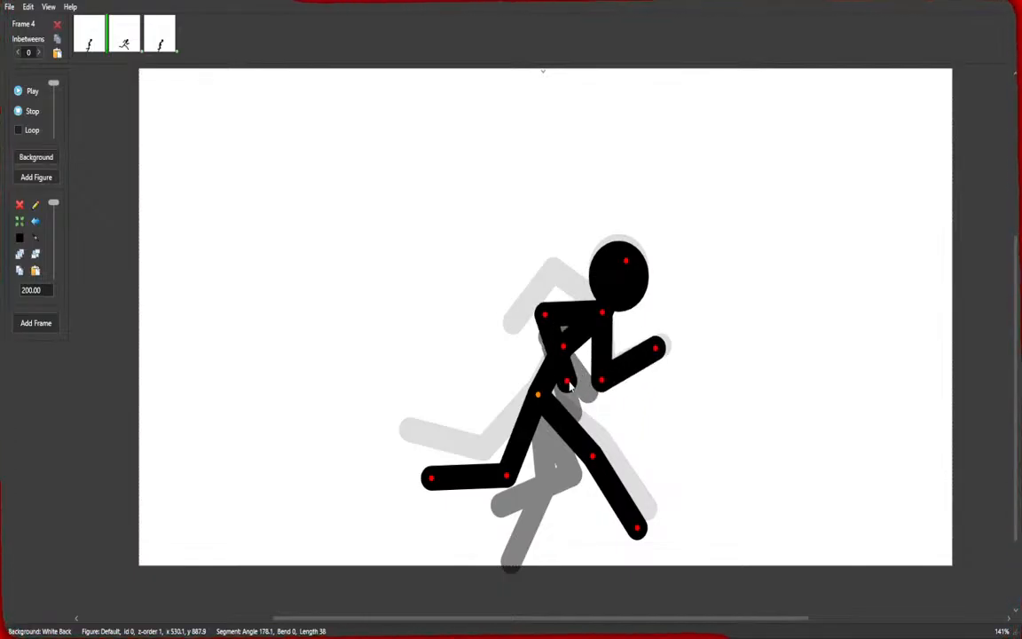
left_click_drag(568, 382, 547, 381)
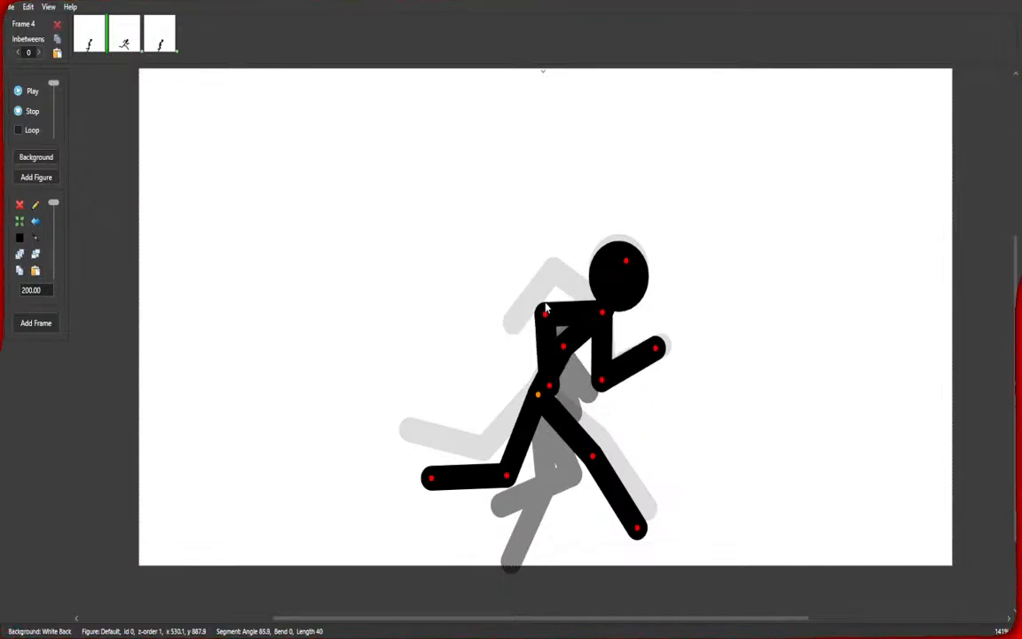
left_click_drag(546, 318, 550, 282)
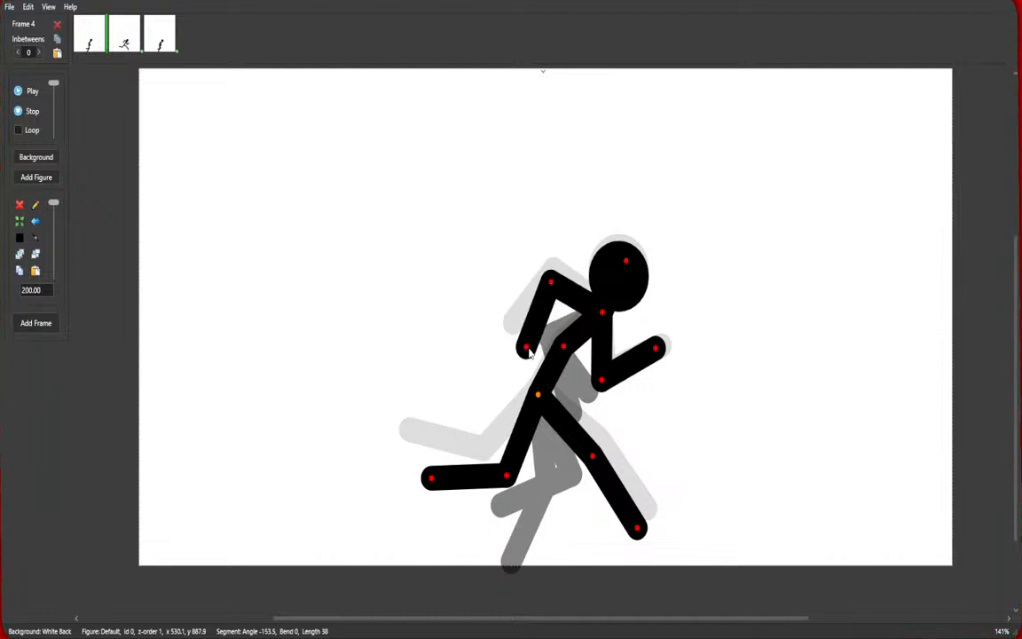
left_click_drag(528, 350, 505, 344)
left_click_drag(599, 382, 623, 377)
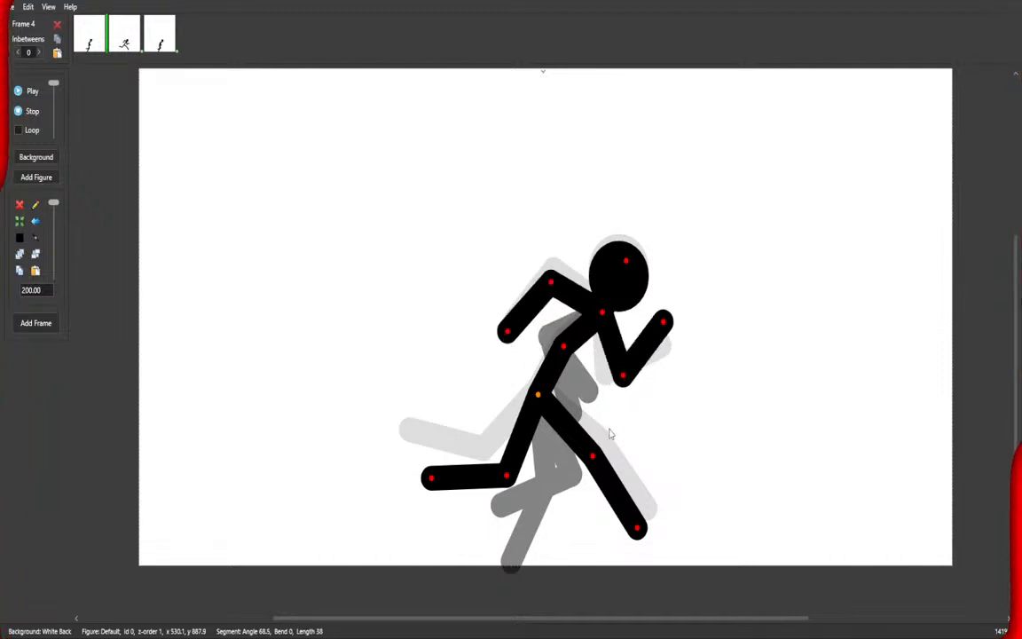
left_click_drag(506, 477, 493, 465)
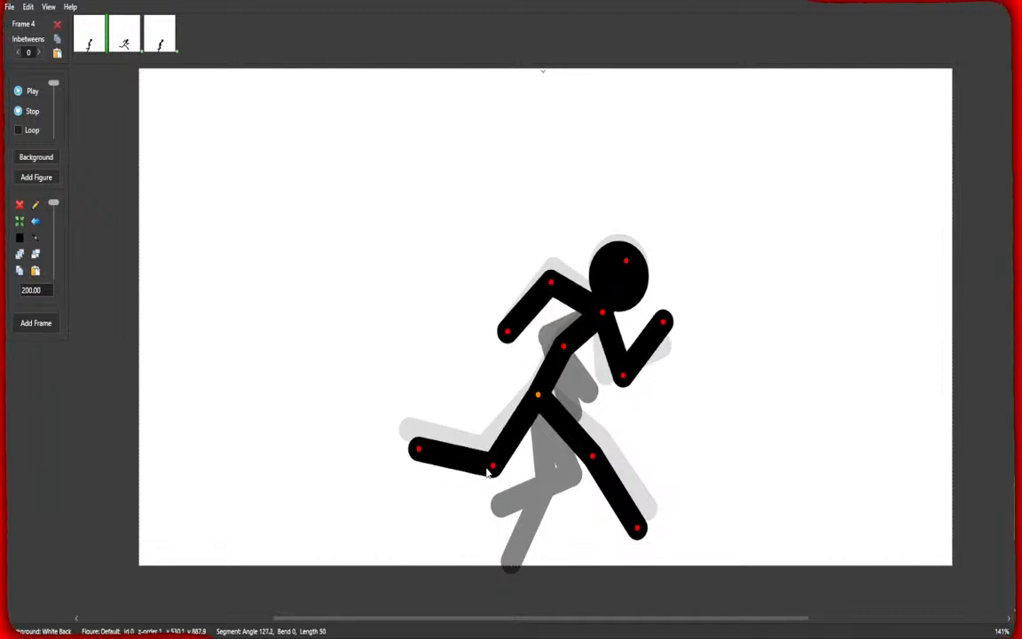
left_click_drag(592, 455, 602, 444)
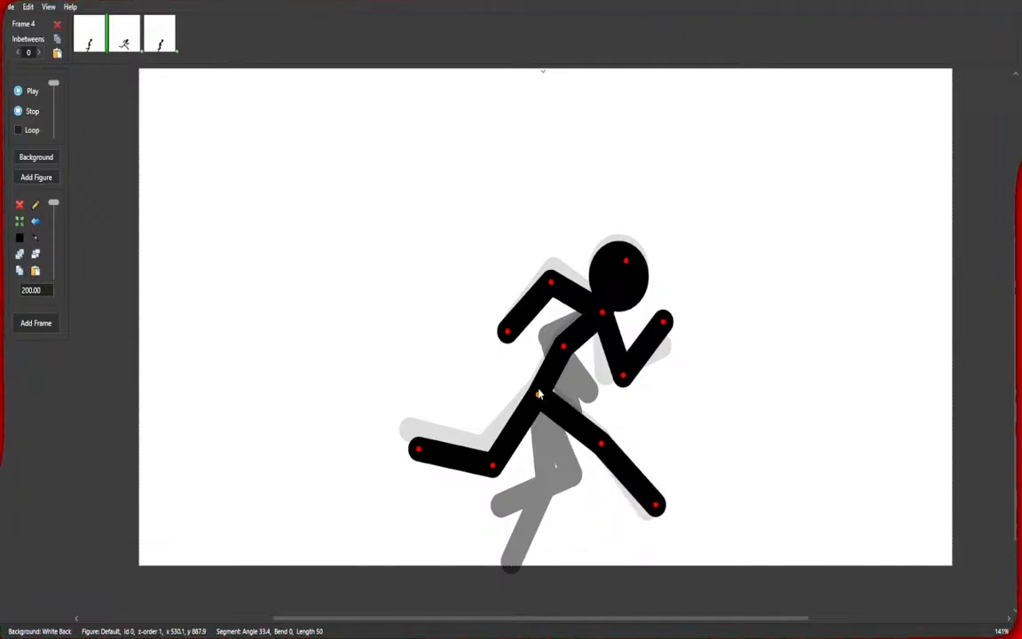
left_click_drag(536, 396, 539, 386)
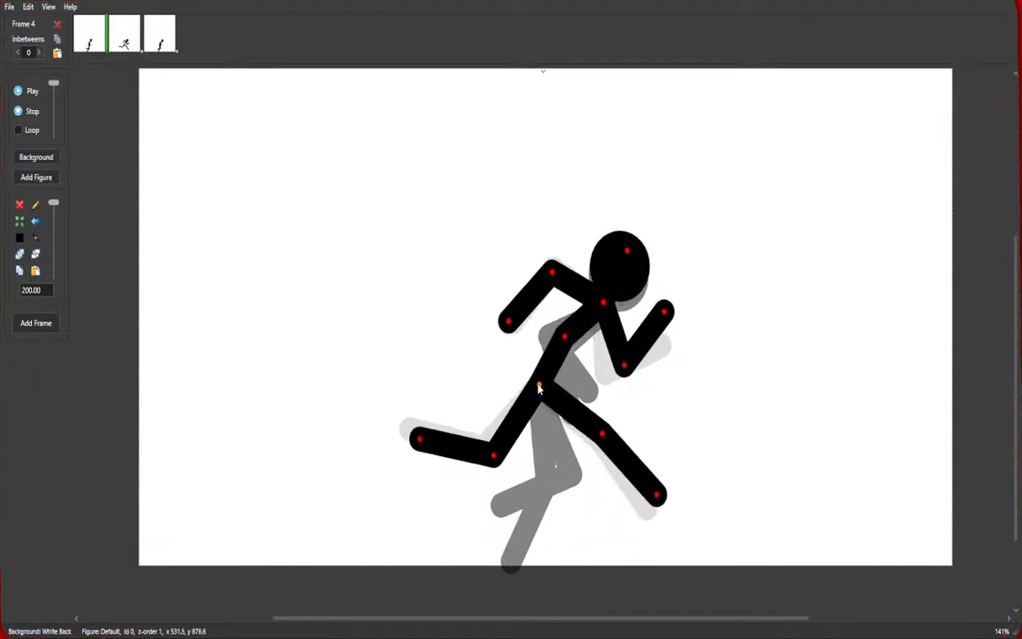
key("Return")
Play back the four running frames in a loop, then stop playback and return to the first frame.
left_click(89, 42)
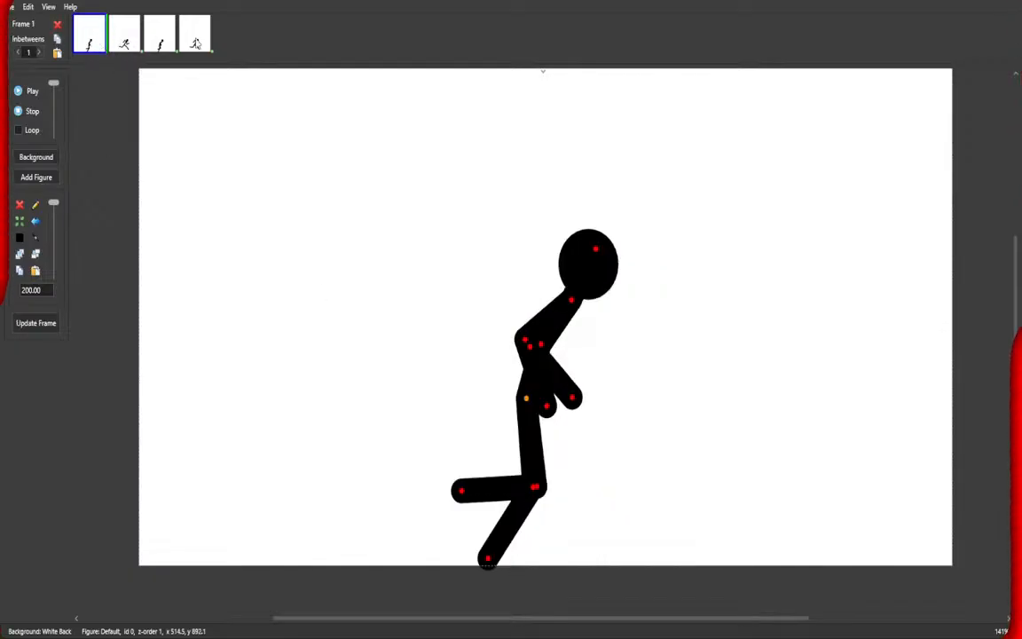
left_click(195, 40, "shift")
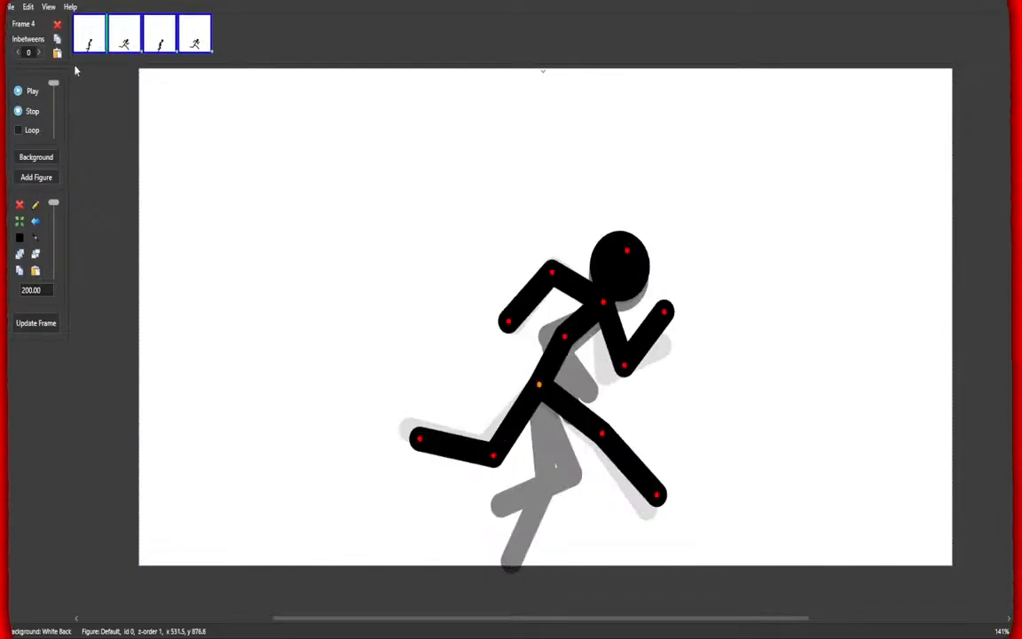
left_click(32, 92)
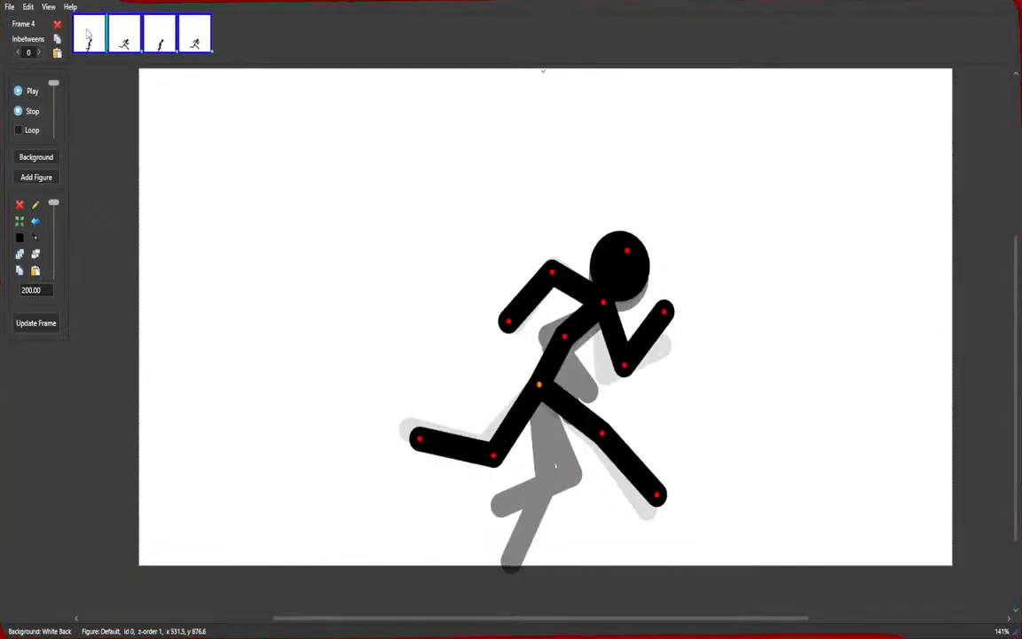
left_click(32, 92)
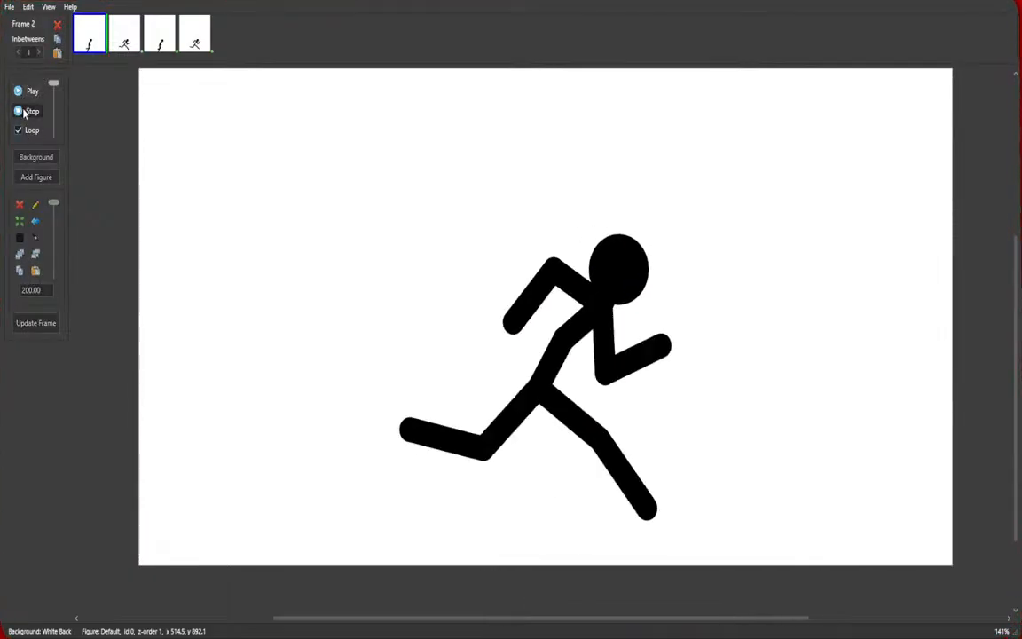
left_click(197, 42, "shift")
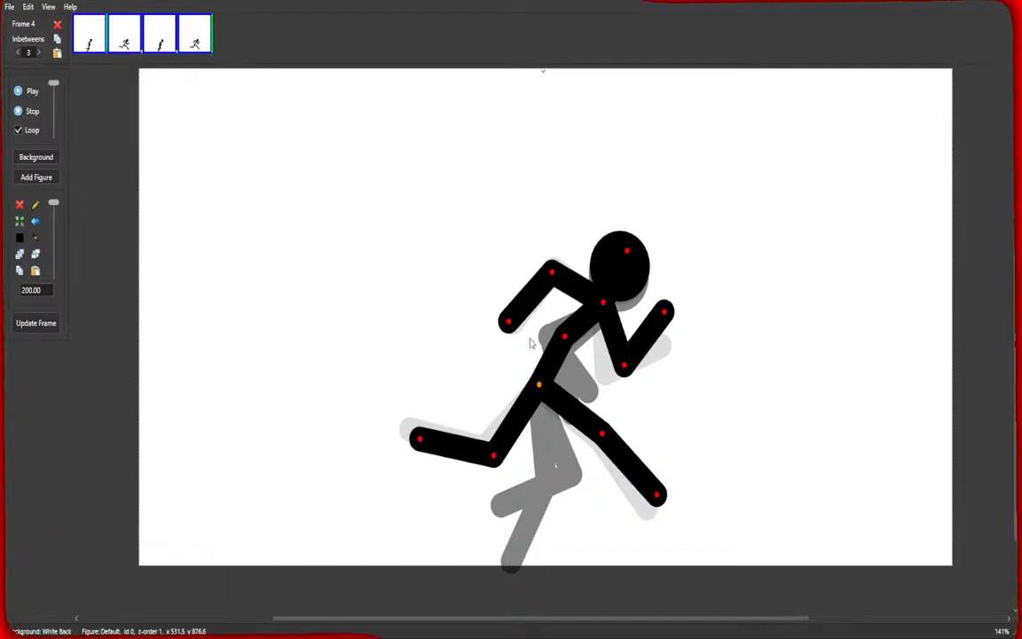
left_click(36, 95)
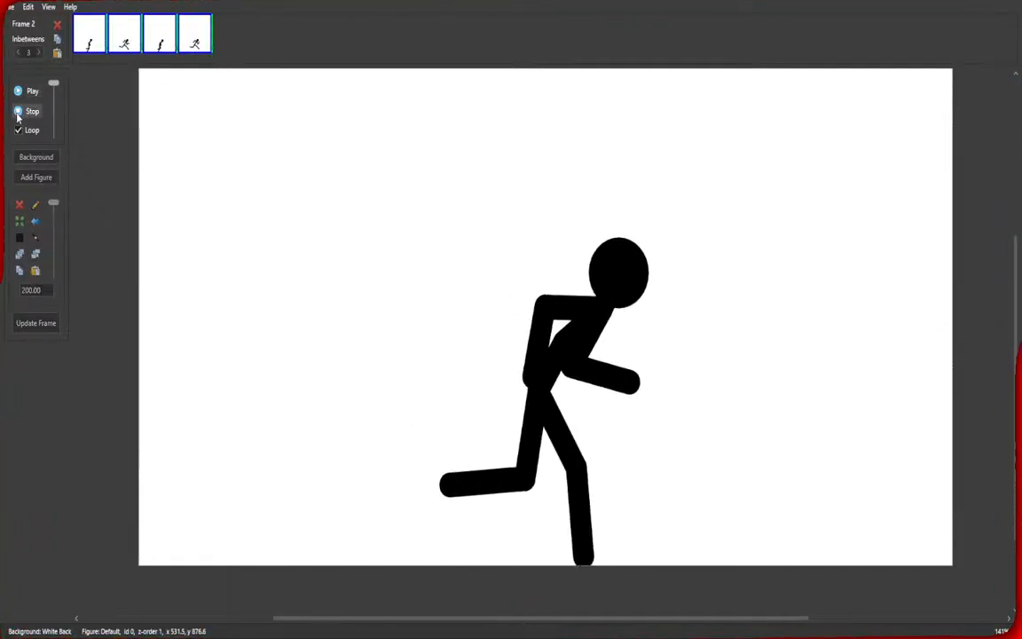
left_click(21, 113)
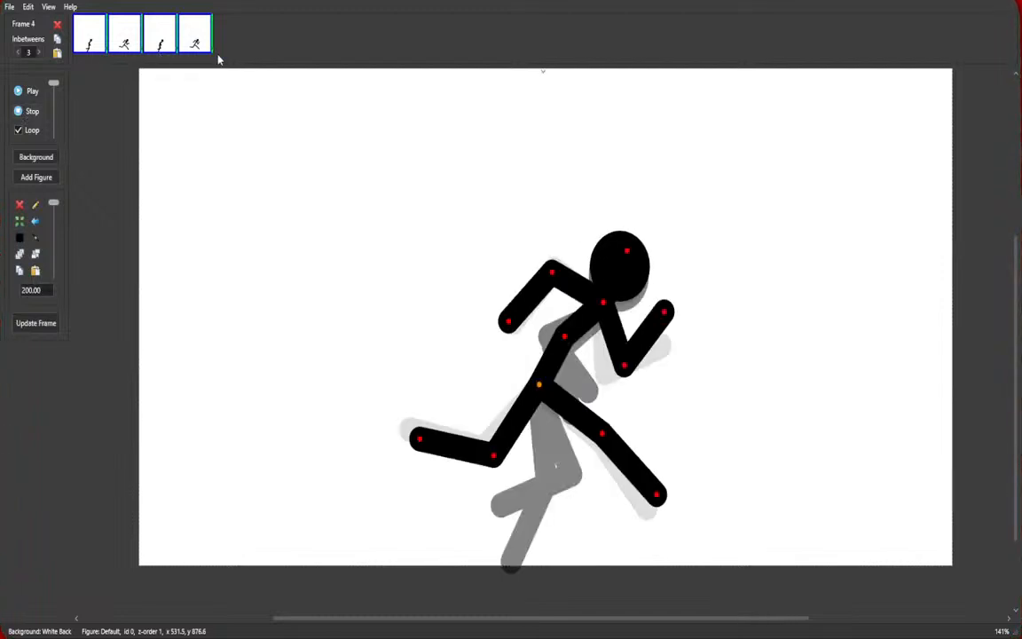
left_click(86, 39)
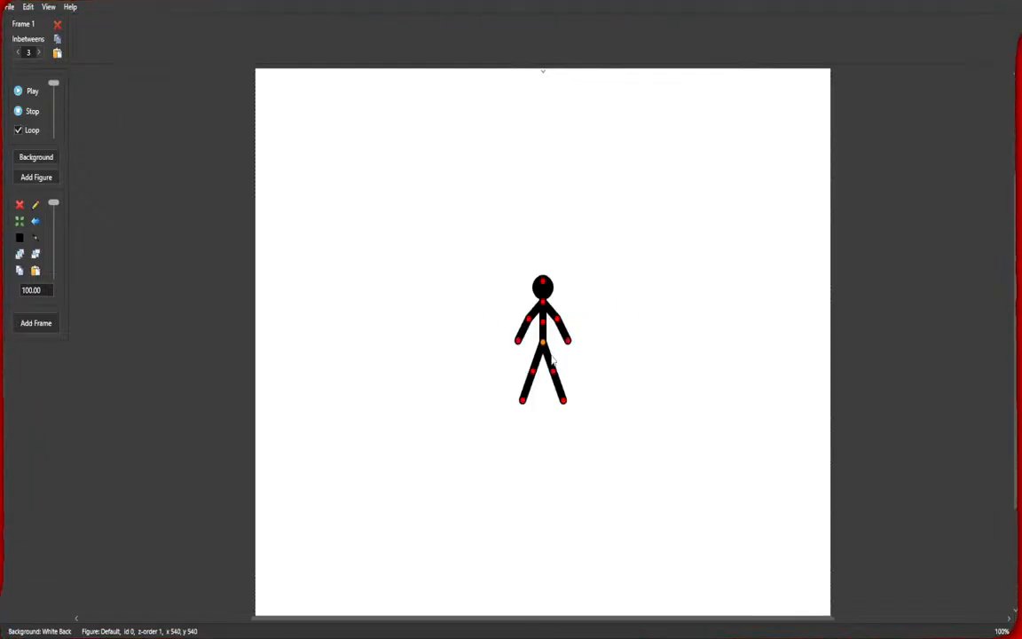
Move the default figure down to the stage's bottom edge and pose it in a walking stance with one arm forward.
scroll(611, 484, "down", 3)
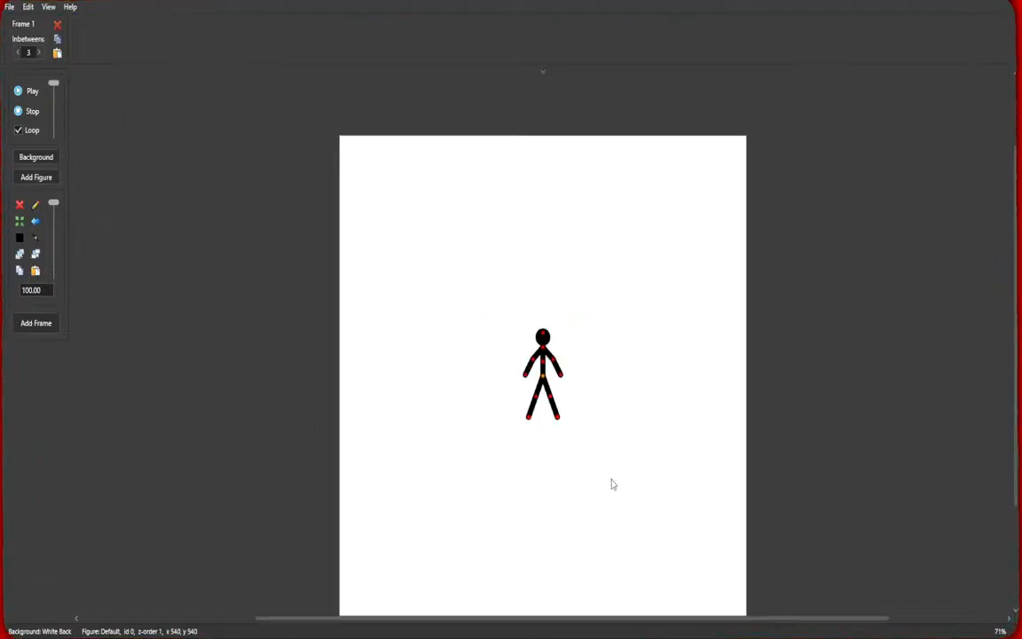
scroll(646, 200, "down", 2)
left_click_drag(543, 192, 420, 365)
scroll(356, 459, "up", 6)
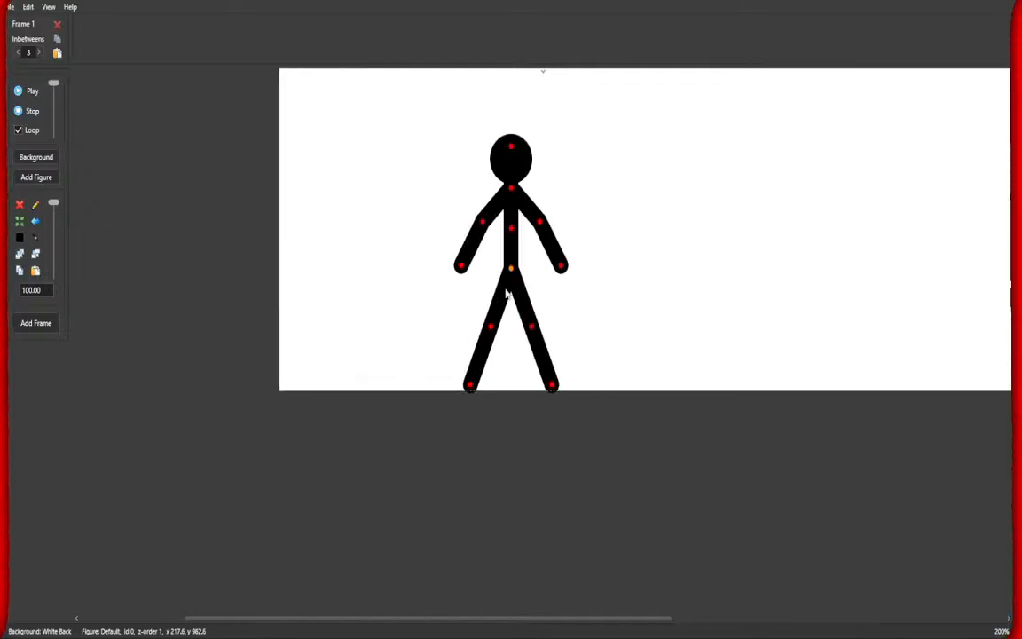
left_click_drag(512, 228, 522, 229)
left_click_drag(560, 281, 595, 233)
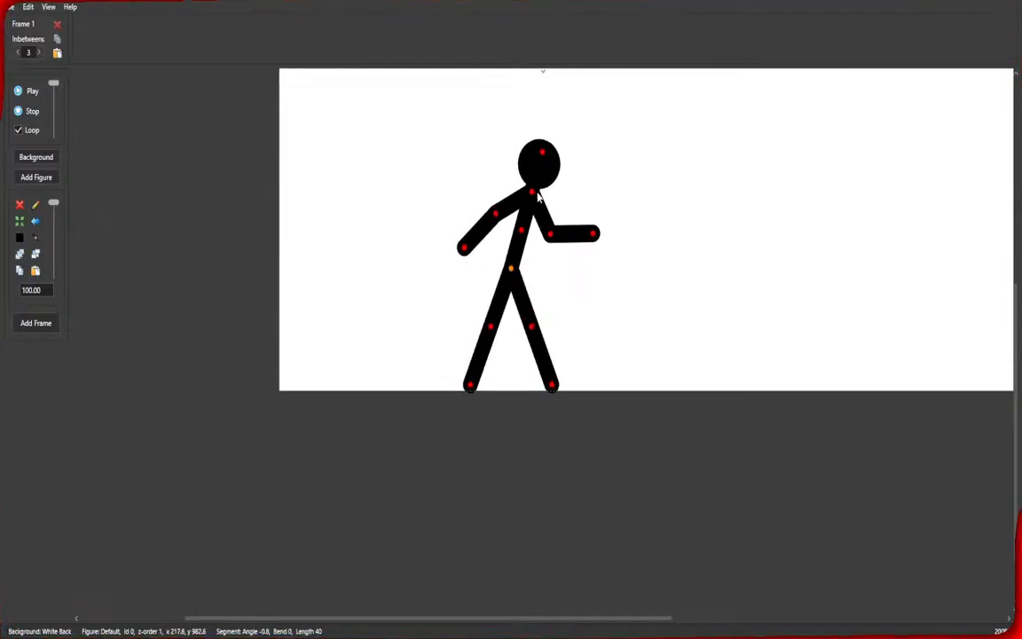
left_click_drag(471, 387, 454, 374)
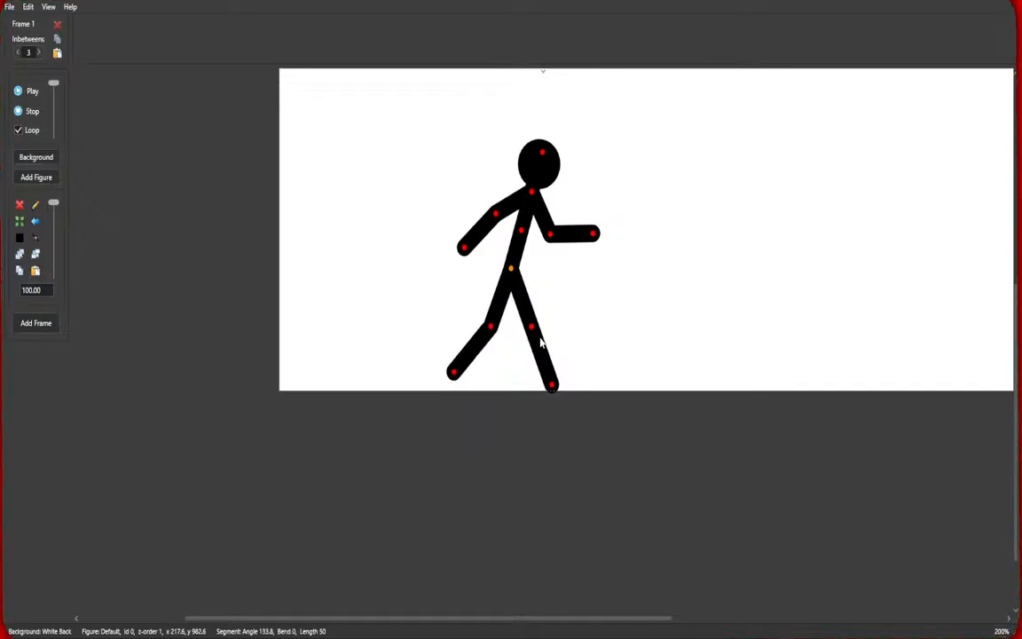
left_click_drag(552, 384, 537, 390)
left_click_drag(532, 326, 544, 318)
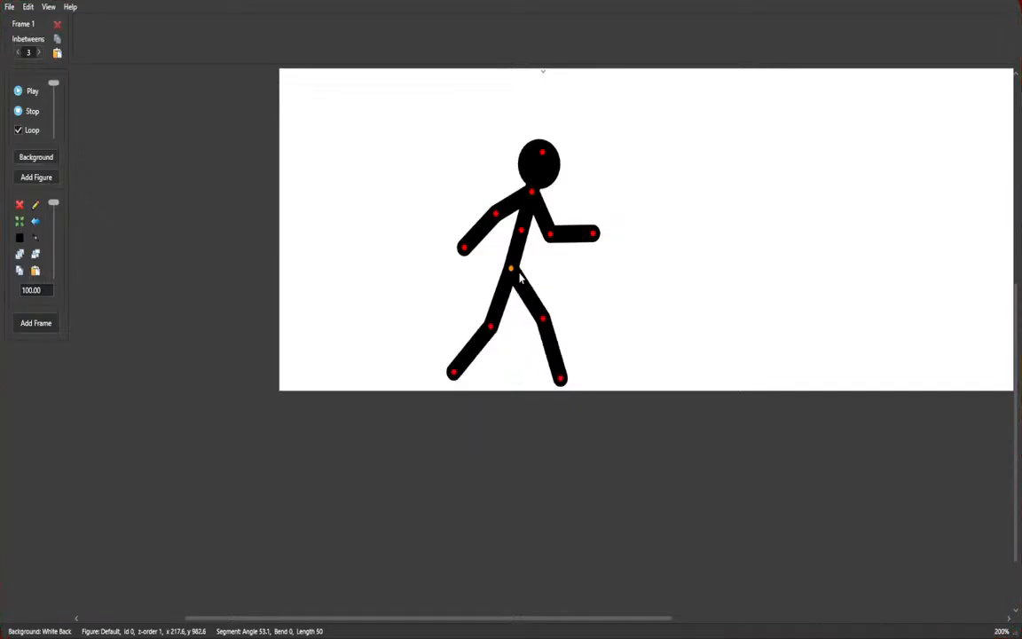
left_click_drag(512, 269, 508, 280)
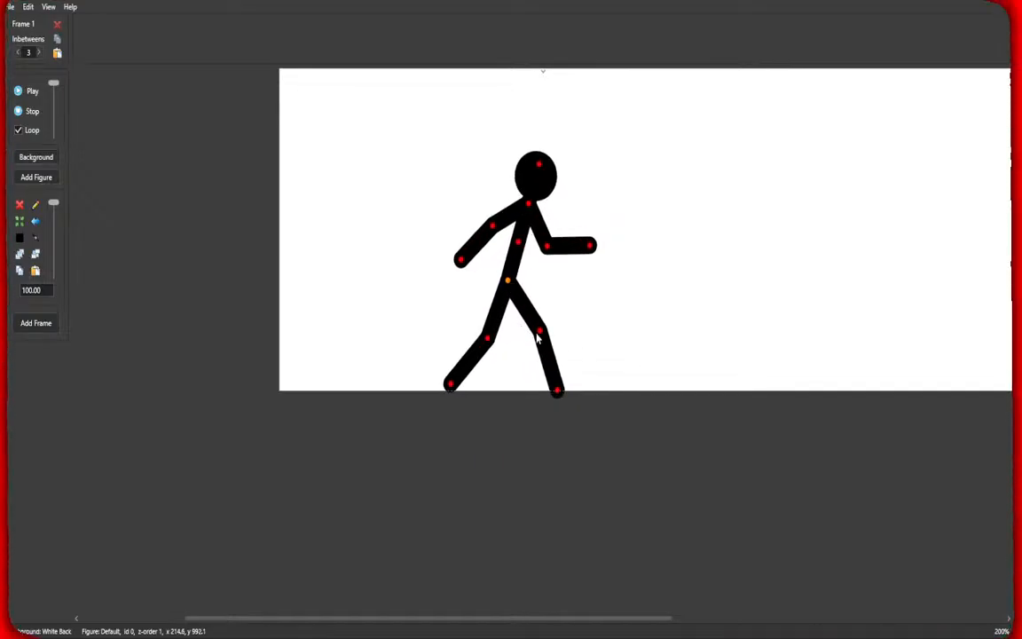
Add a second figure at the stage's right side and pose it walking toward the first figure.
left_click(31, 178)
left_click_drag(542, 342, 840, 256)
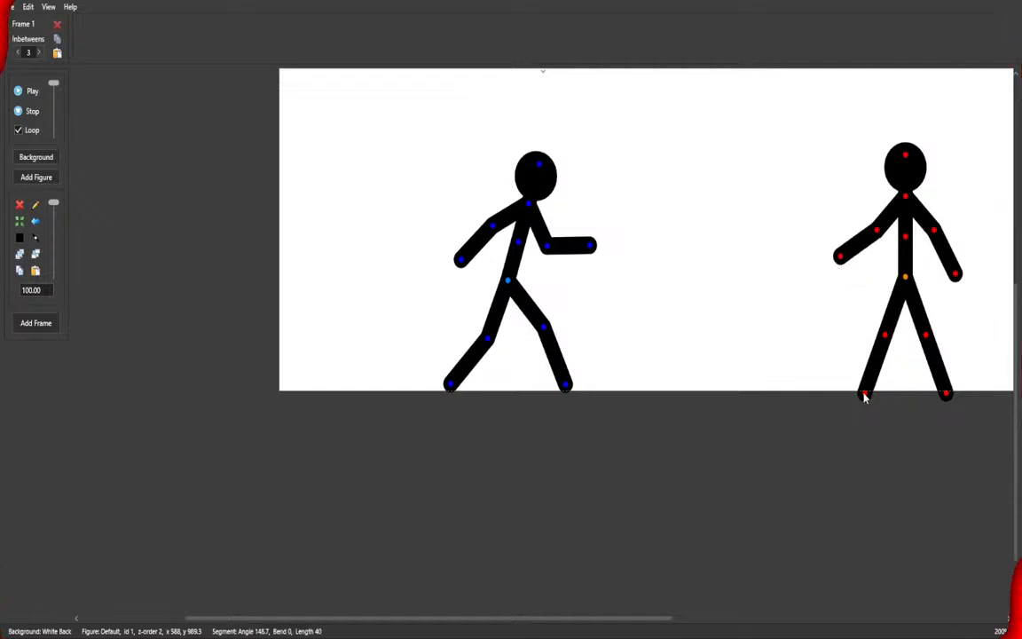
left_click_drag(866, 397, 910, 391)
left_click_drag(884, 342, 863, 317)
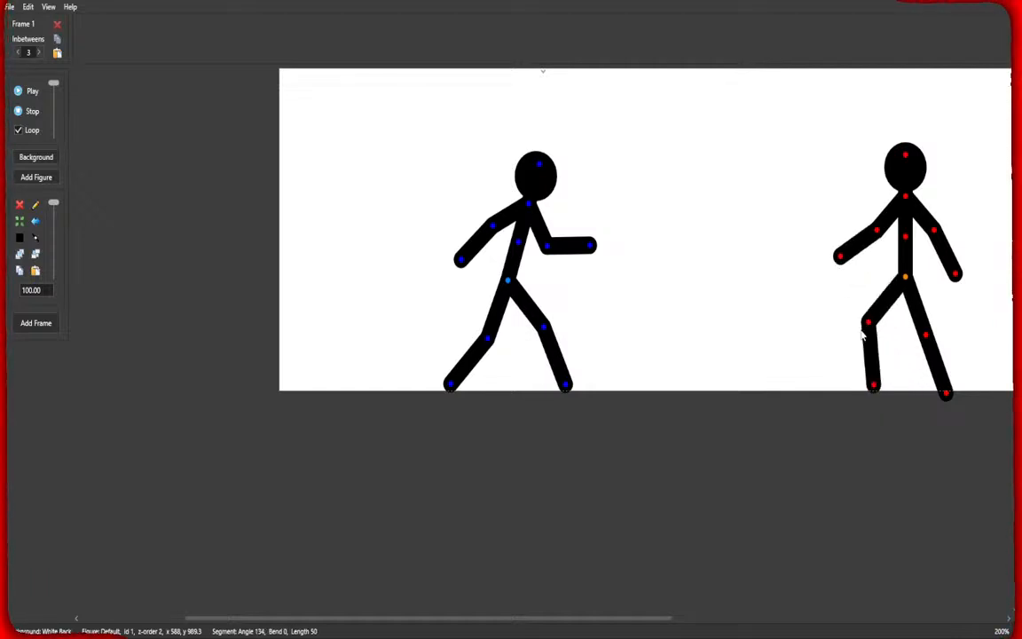
left_click_drag(928, 336, 944, 348)
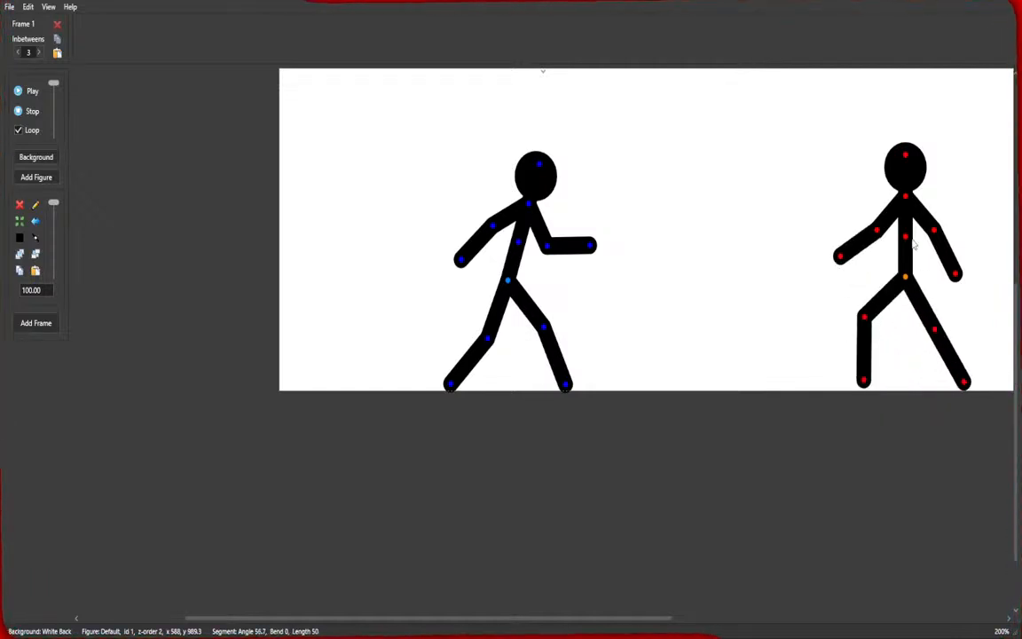
left_click_drag(905, 203, 892, 202)
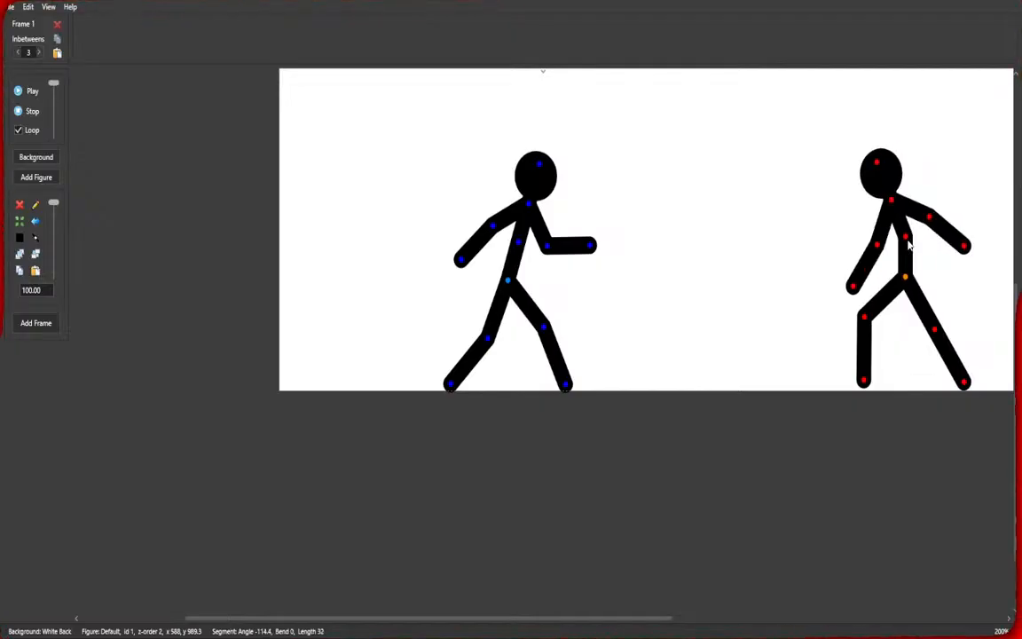
left_click_drag(908, 240, 903, 235)
left_click_drag(907, 280, 907, 286)
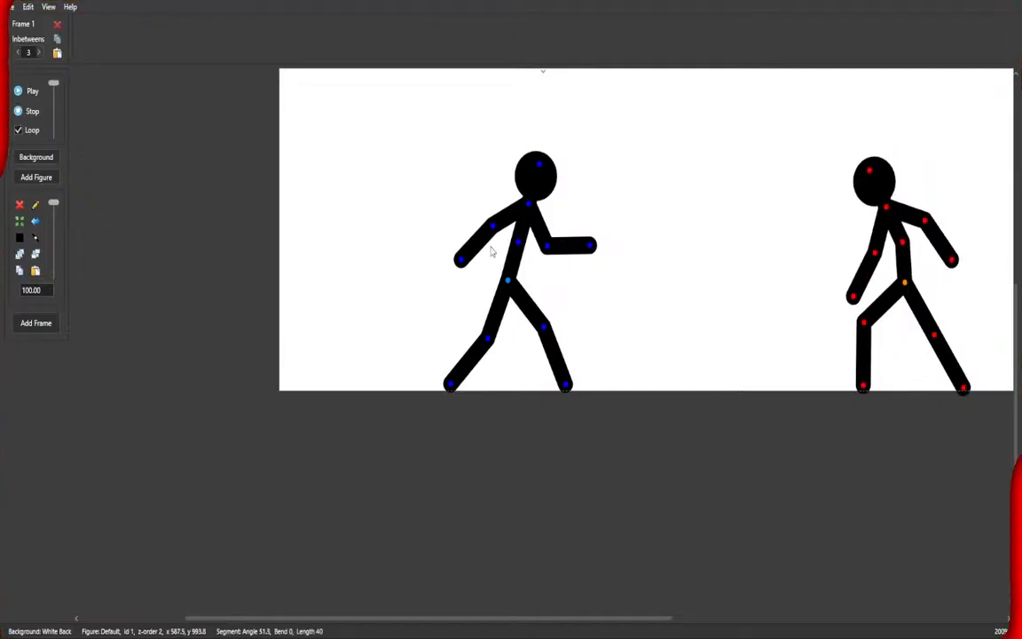
Bend the first figure's rear arm up into a guard position and tilt its head forward.
left_click_drag(459, 260, 531, 251)
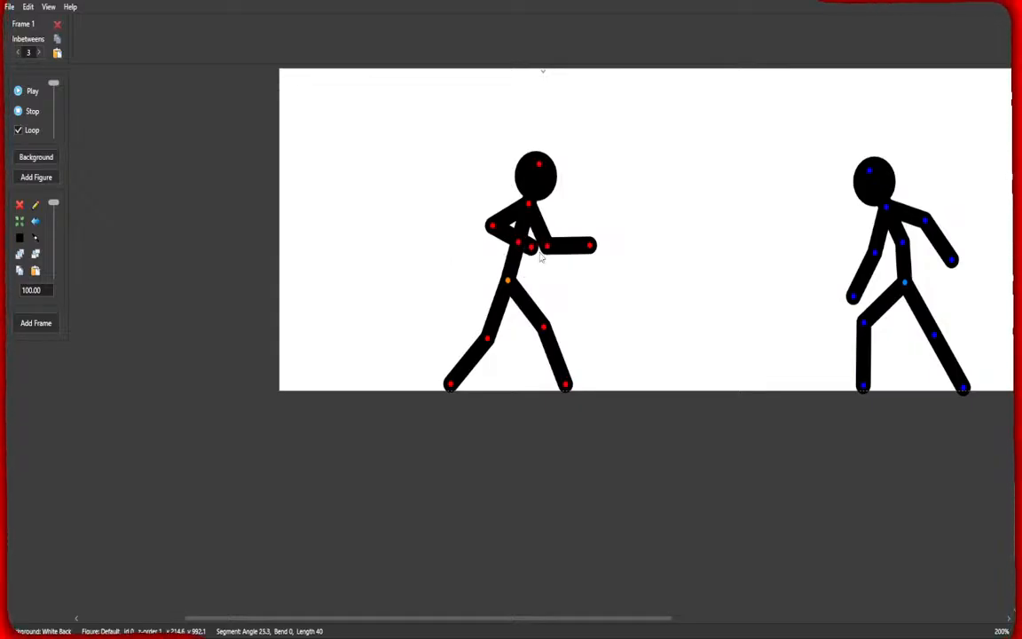
left_click_drag(538, 165, 551, 174)
left_click_drag(704, 265, 544, 337)
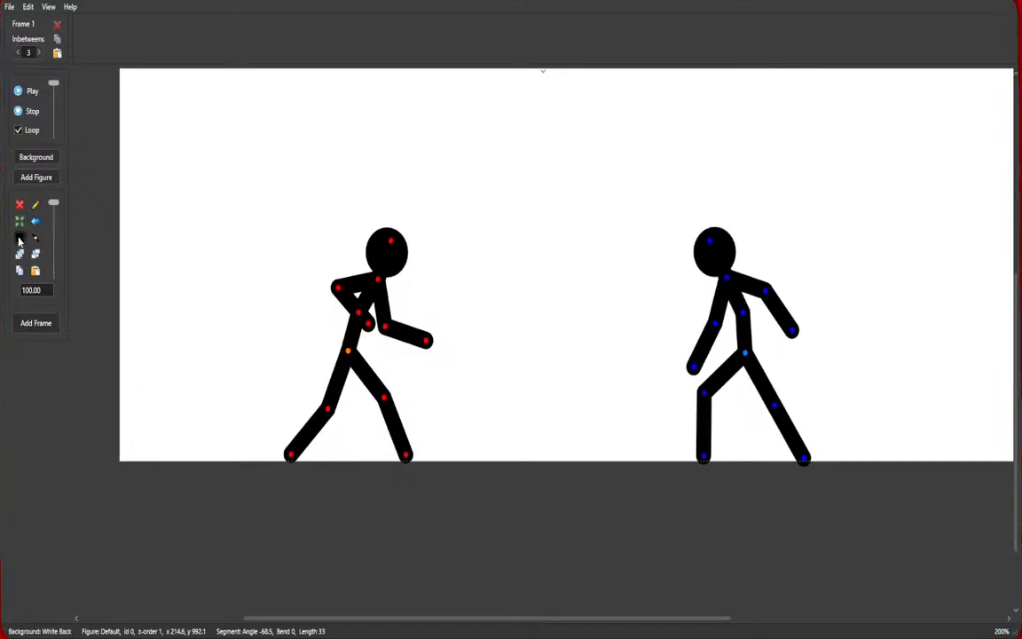
Colour the first figure blue and add a new frame.
left_click(426, 409)
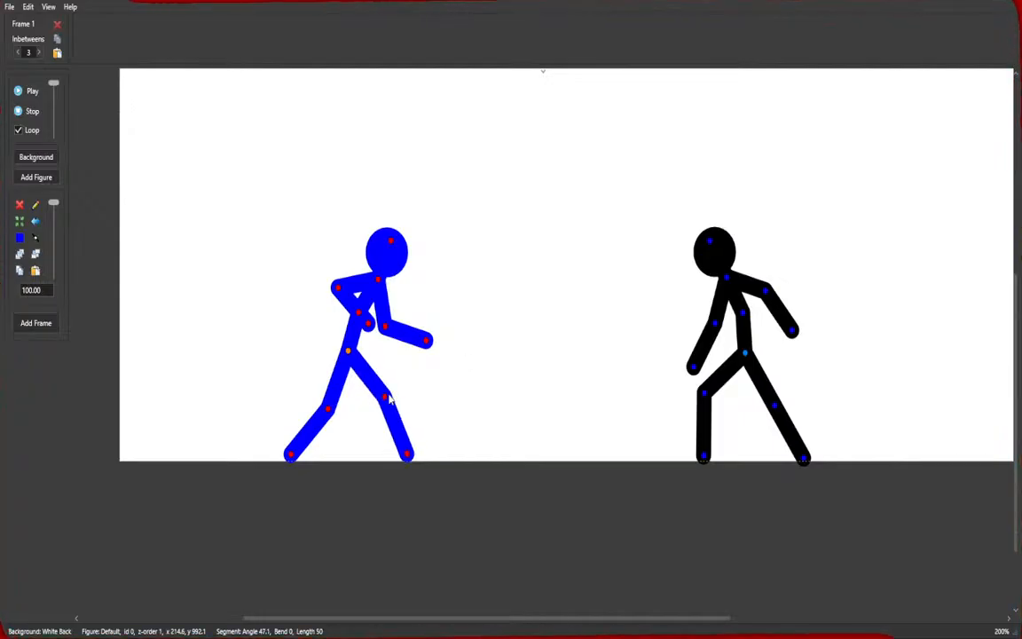
key("Return")
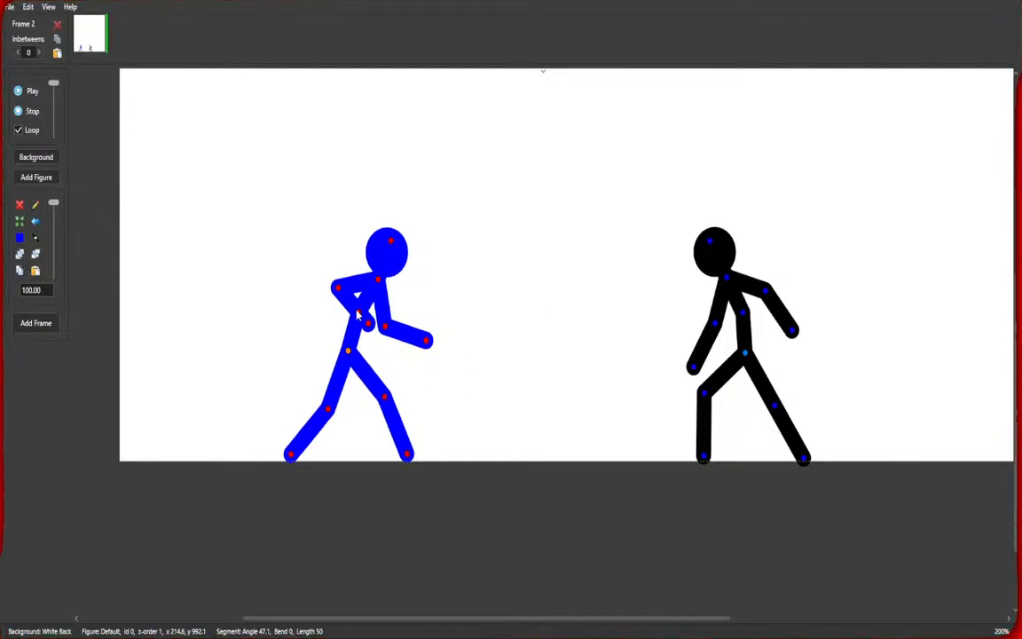
Push the blue figure's front arm forward and reposition its legs and hip for frame 2.
left_click_drag(358, 315, 424, 333)
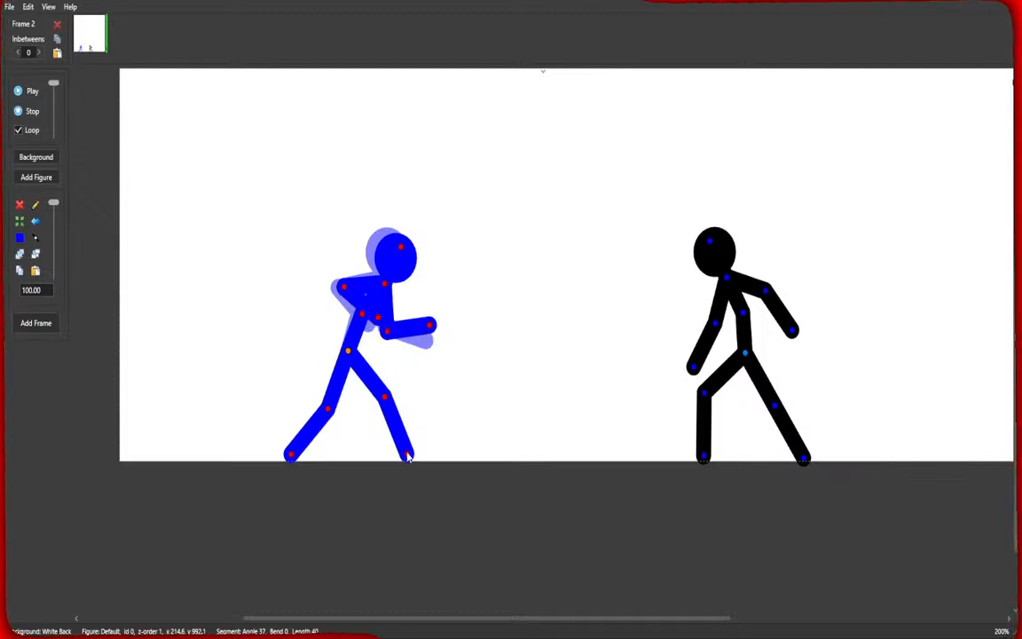
left_click_drag(407, 455, 371, 451)
left_click_drag(384, 396, 401, 409)
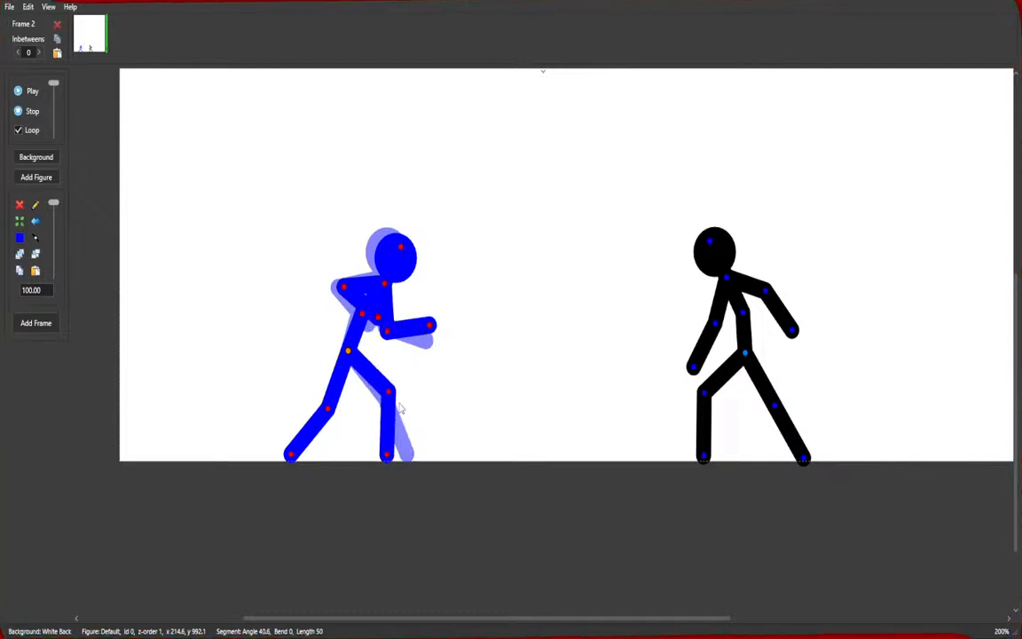
left_click_drag(328, 410, 324, 405)
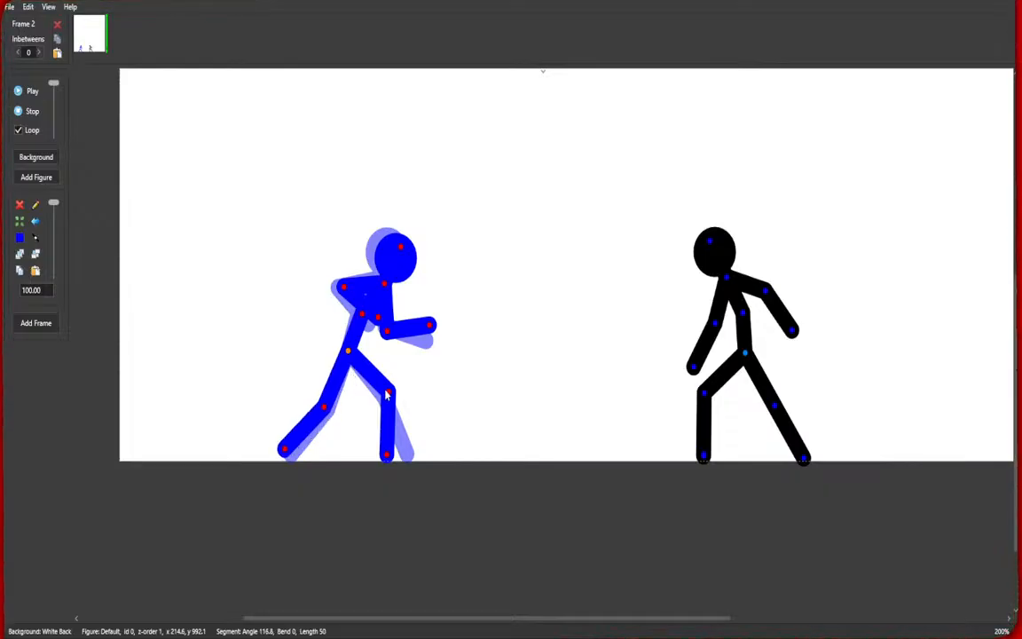
left_click_drag(392, 399, 402, 401)
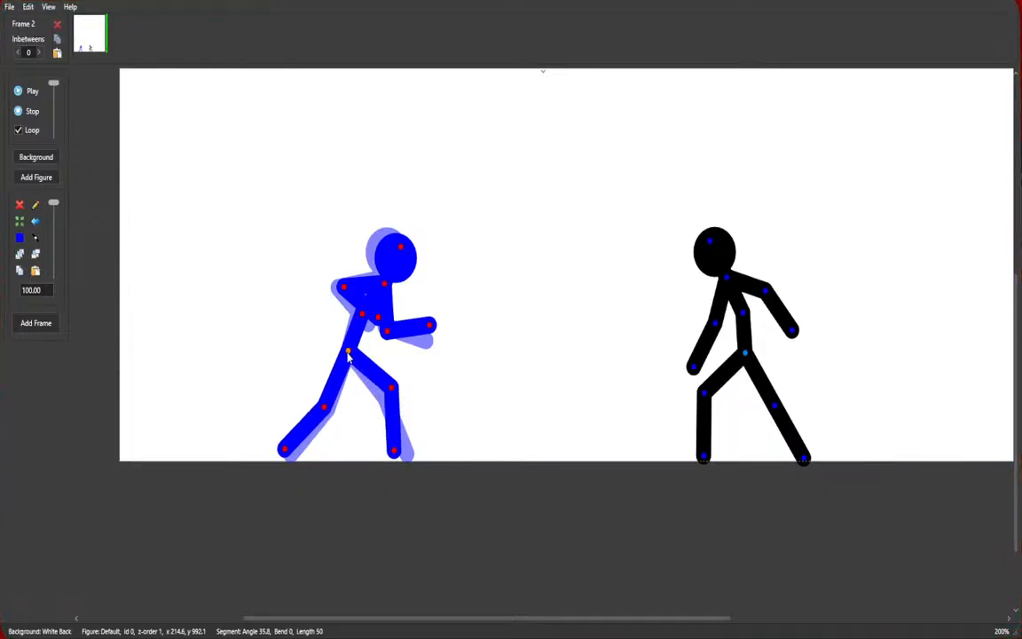
left_click_drag(348, 355, 350, 360)
Swing both of the black figure's arms forward toward the blue figure and add a new frame.
left_click(710, 402)
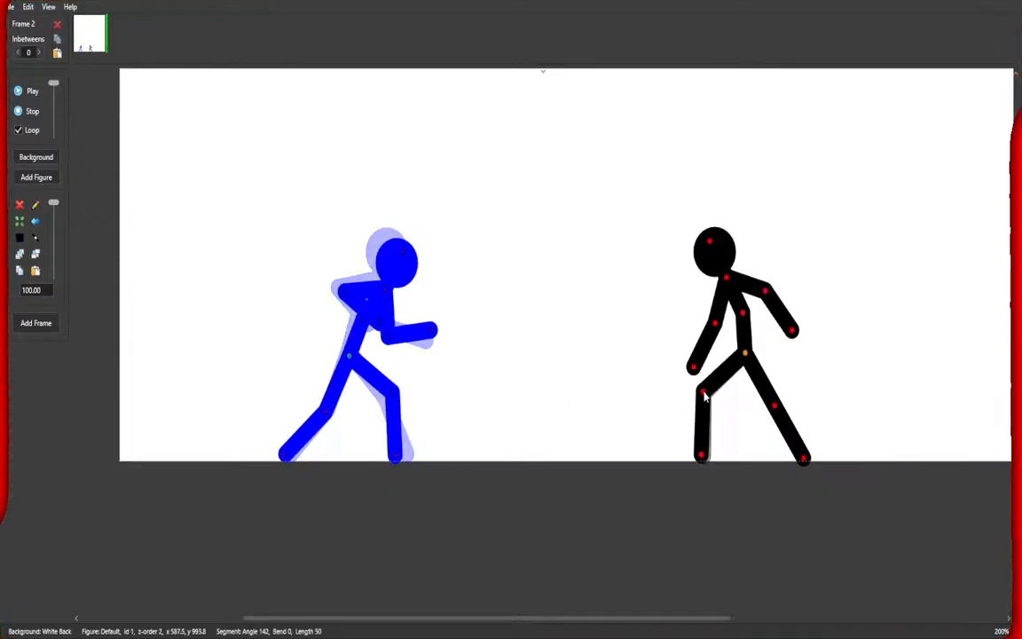
left_click_drag(693, 367, 672, 352)
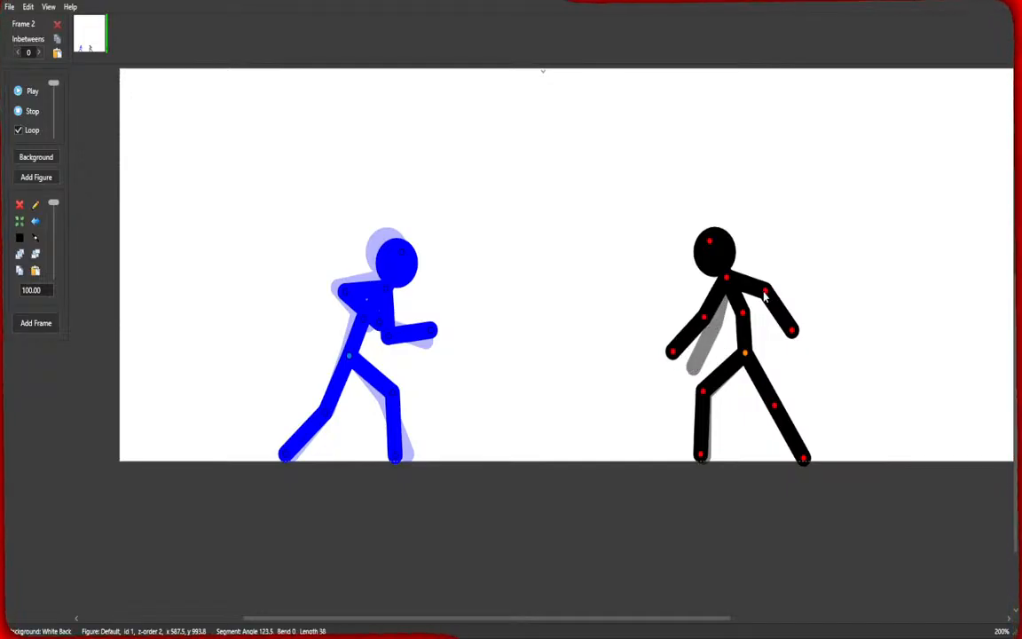
left_click_drag(776, 296, 788, 302)
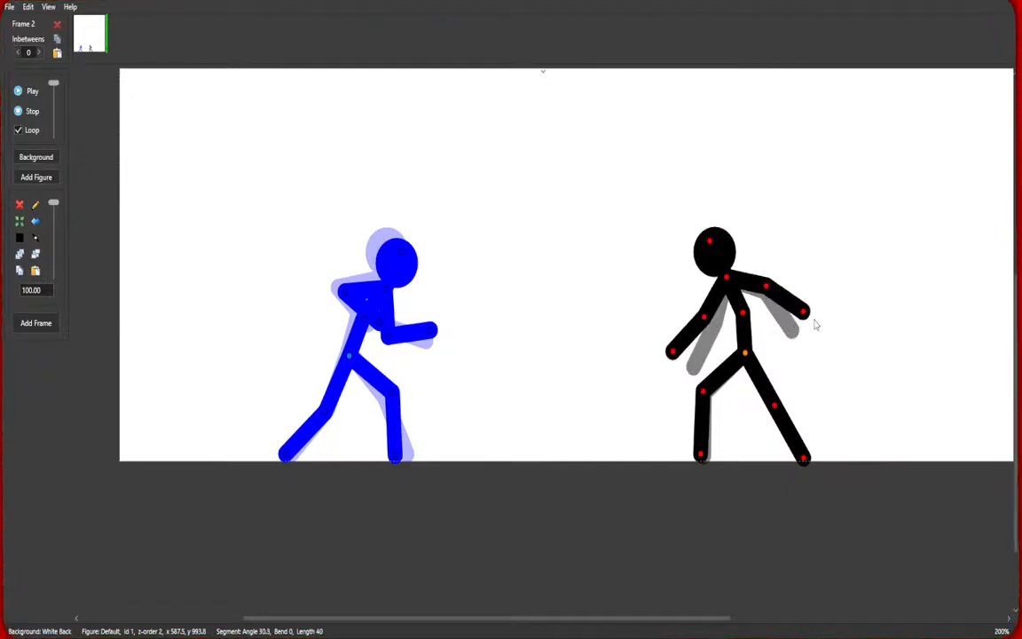
key("Return")
Raise the black figure's arms further and nudge the blue figure's head forward, then add another frame.
left_click_drag(706, 324, 689, 310)
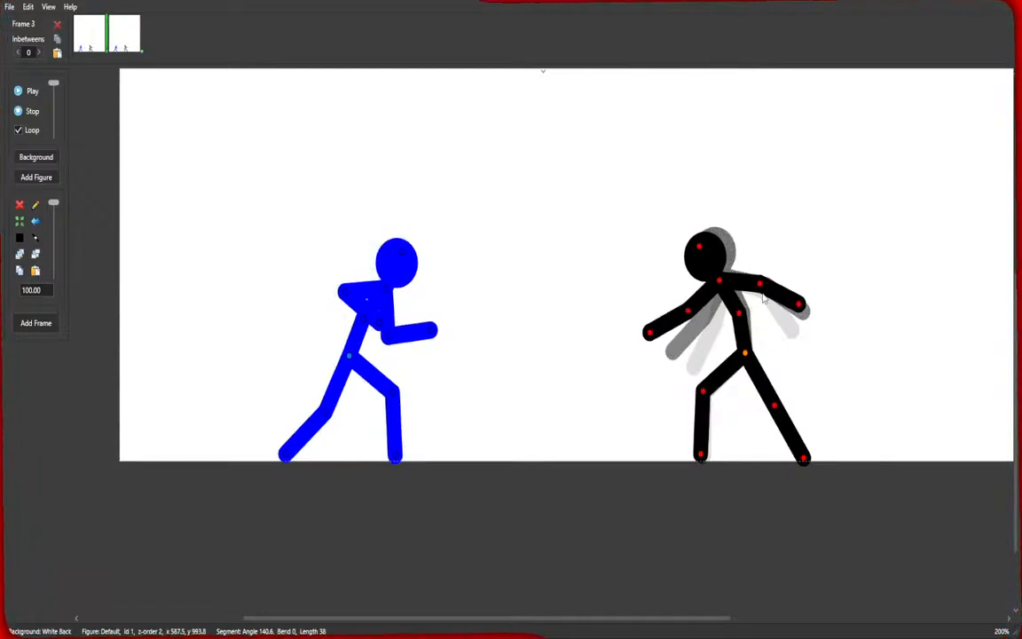
left_click_drag(763, 285, 764, 282)
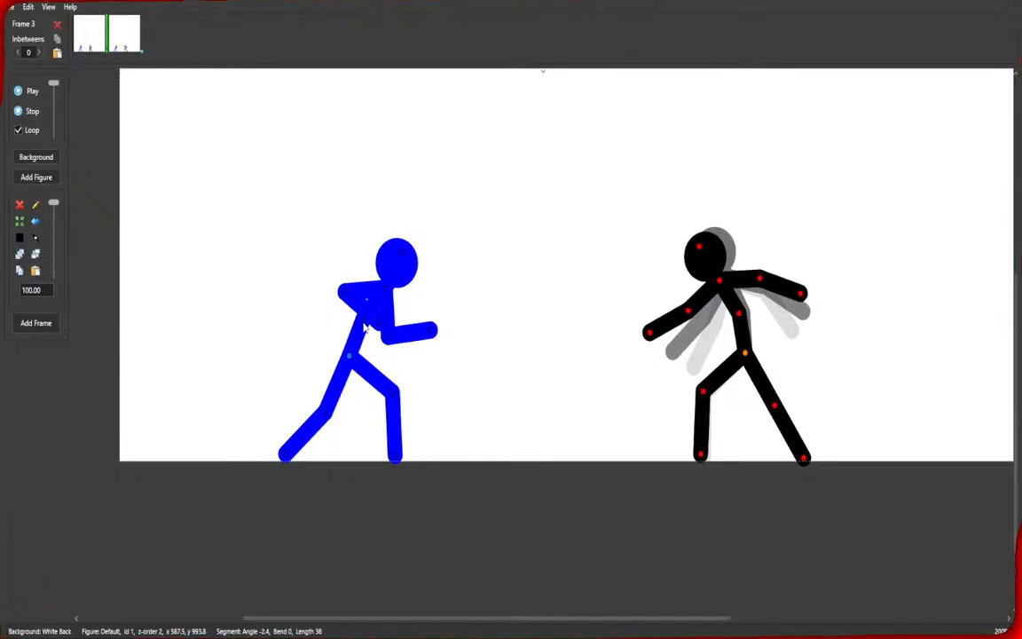
left_click(364, 325)
left_click_drag(364, 325, 374, 322)
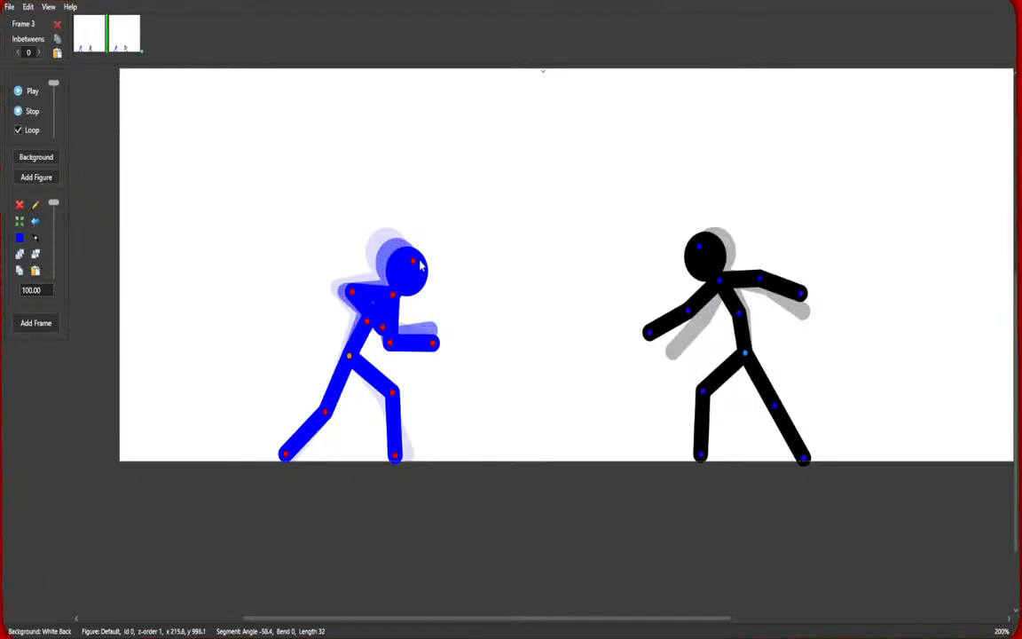
left_click_drag(646, 338, 739, 318)
key("Return")
Bend the blue figure's front arm upward, adjust its legs and hip, and add two more frames.
left_click_drag(390, 343, 435, 320)
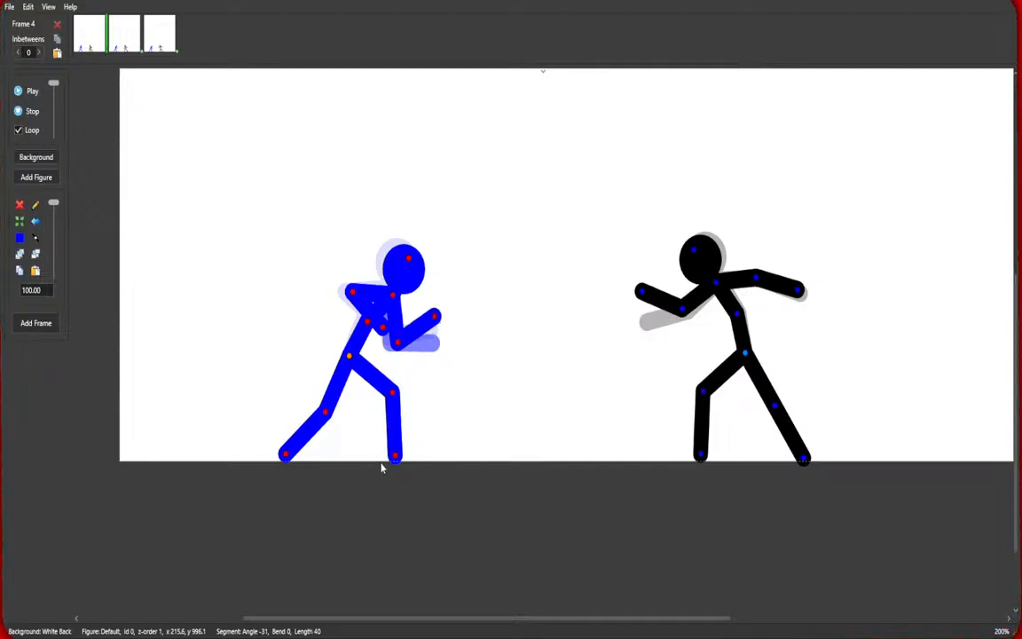
left_click_drag(396, 459, 391, 455)
left_click_drag(394, 398, 401, 402)
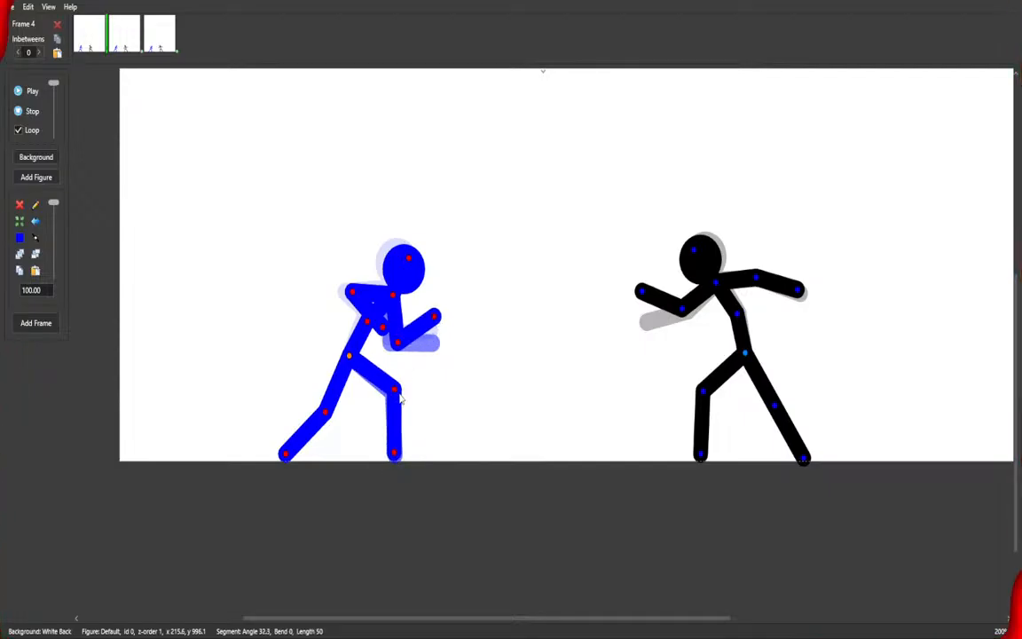
left_click_drag(349, 358, 349, 362)
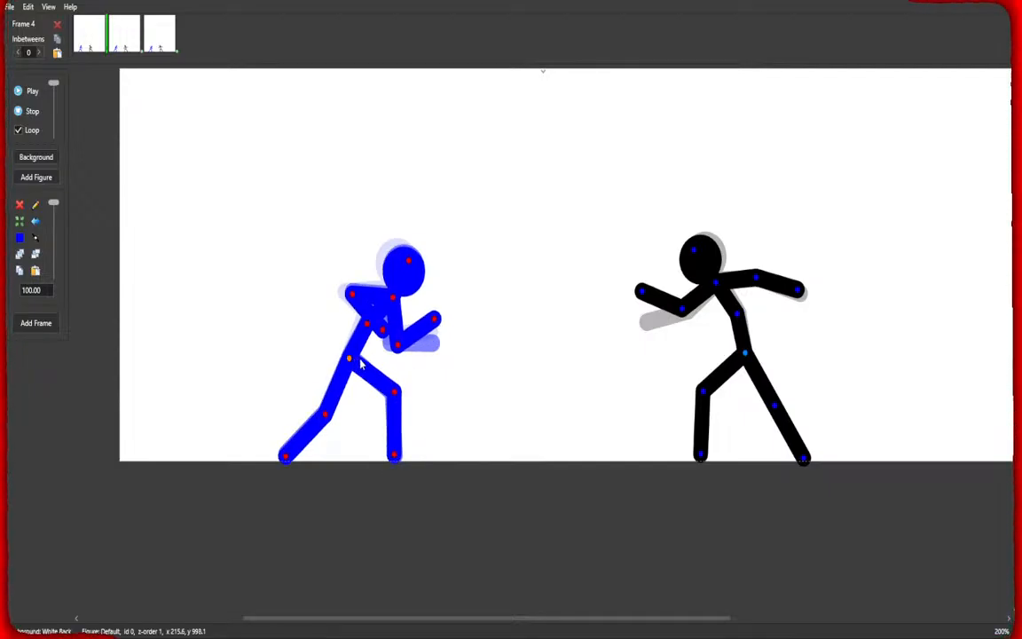
key("space")
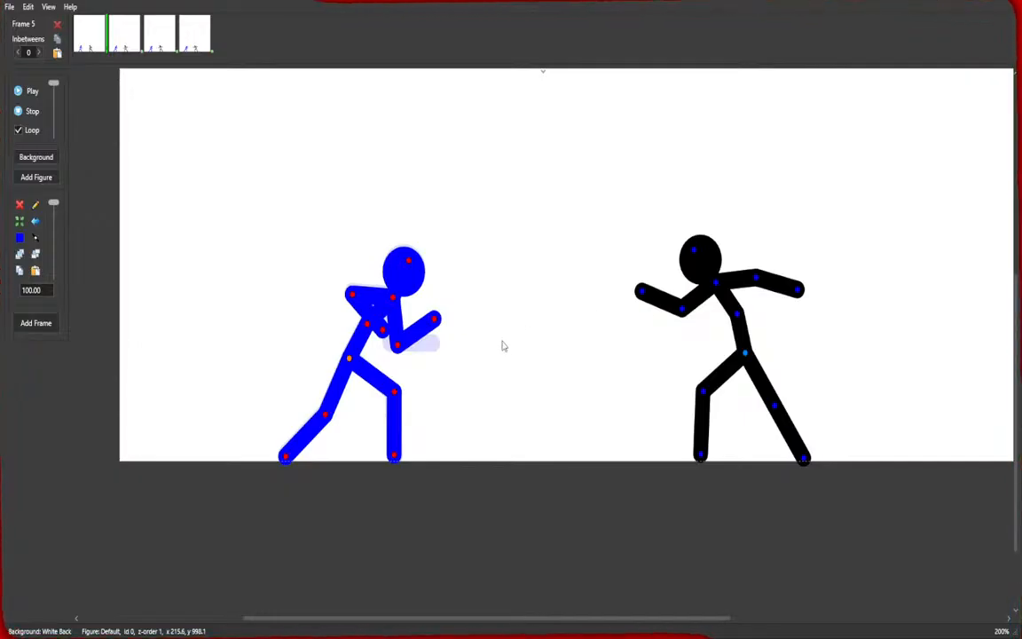
key("space")
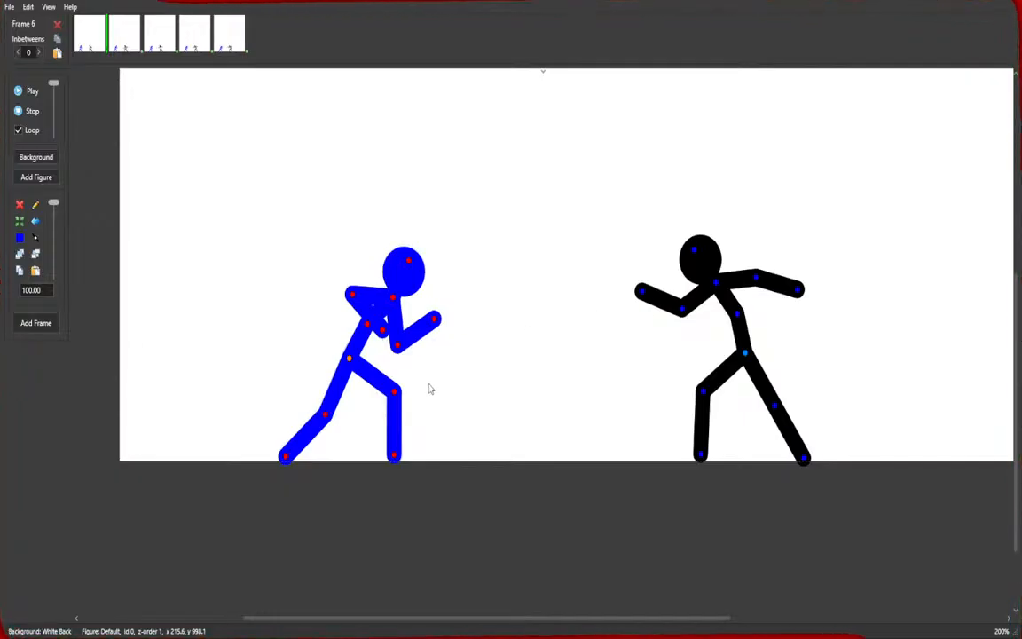
Select all frames and preview the animation playback, then stop it.
left_click(81, 42)
left_click(243, 53)
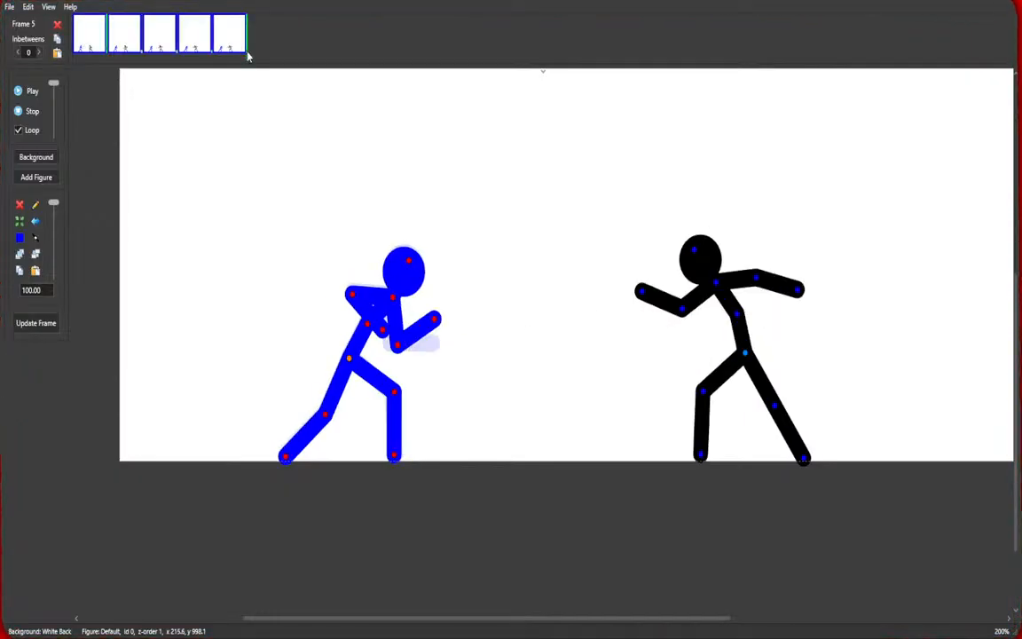
left_click(17, 90)
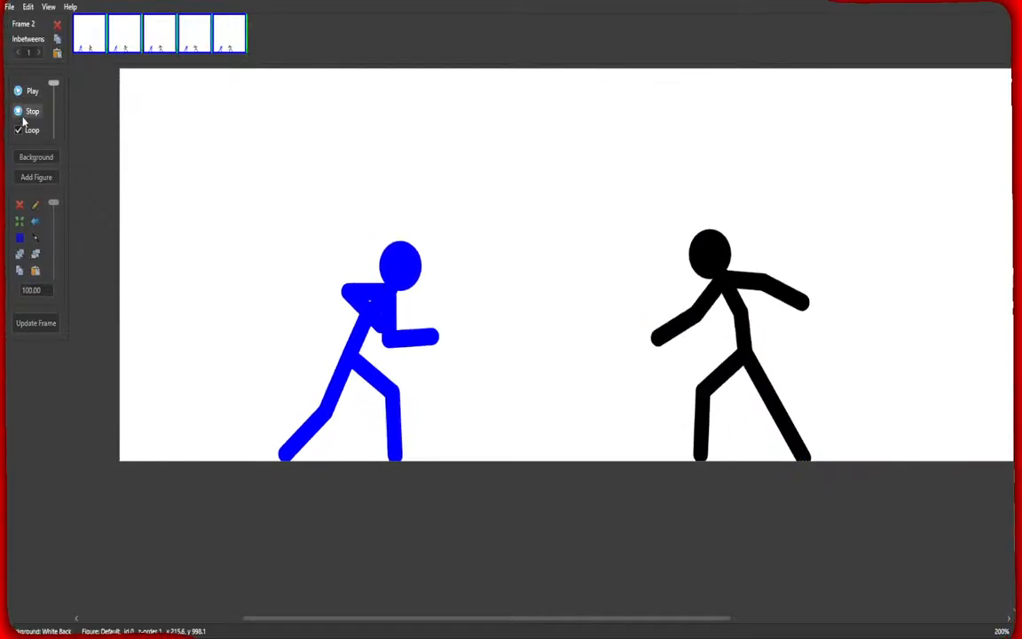
left_click(19, 112)
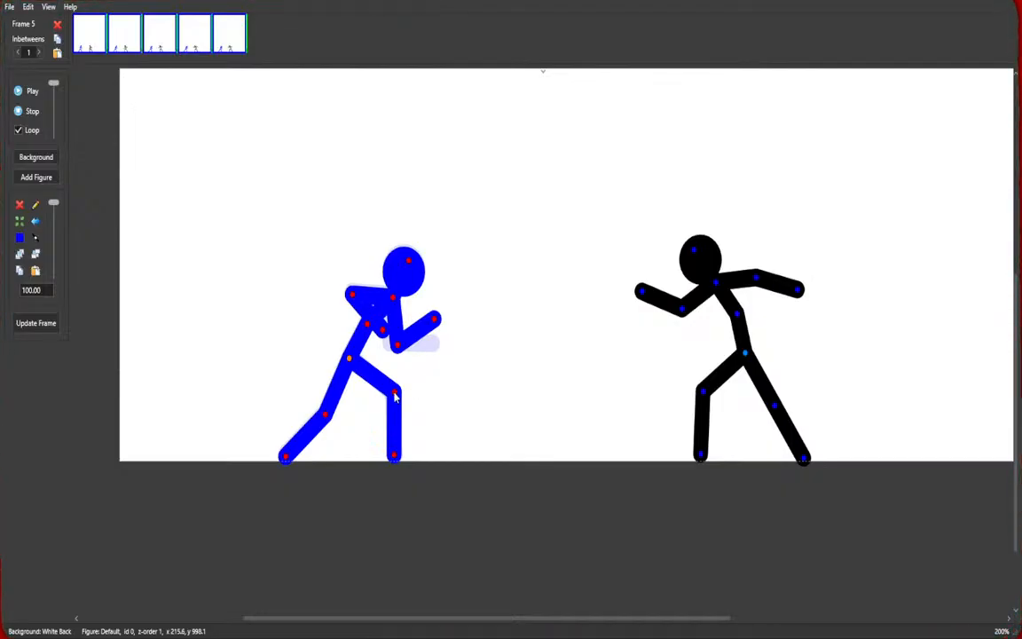
left_click_drag(396, 395, 371, 430)
mouse_move(330, 473)
left_mouse_down()
mouse_move(347, 495)
mouse_move(341, 476)
left_mouse_up()
left_click_drag(286, 457, 371, 432)
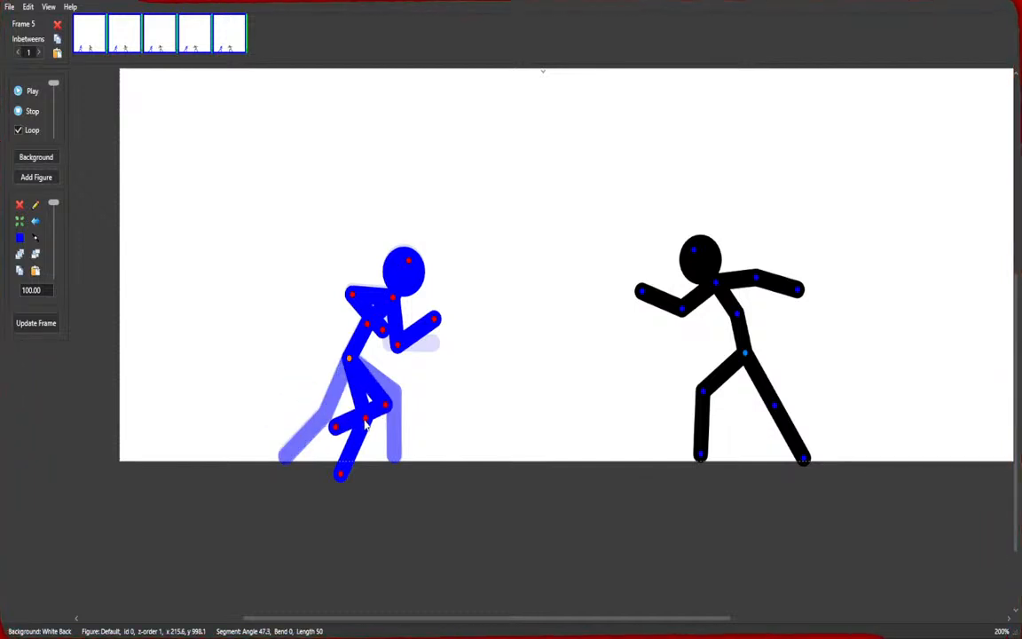
left_click_drag(339, 473, 298, 464)
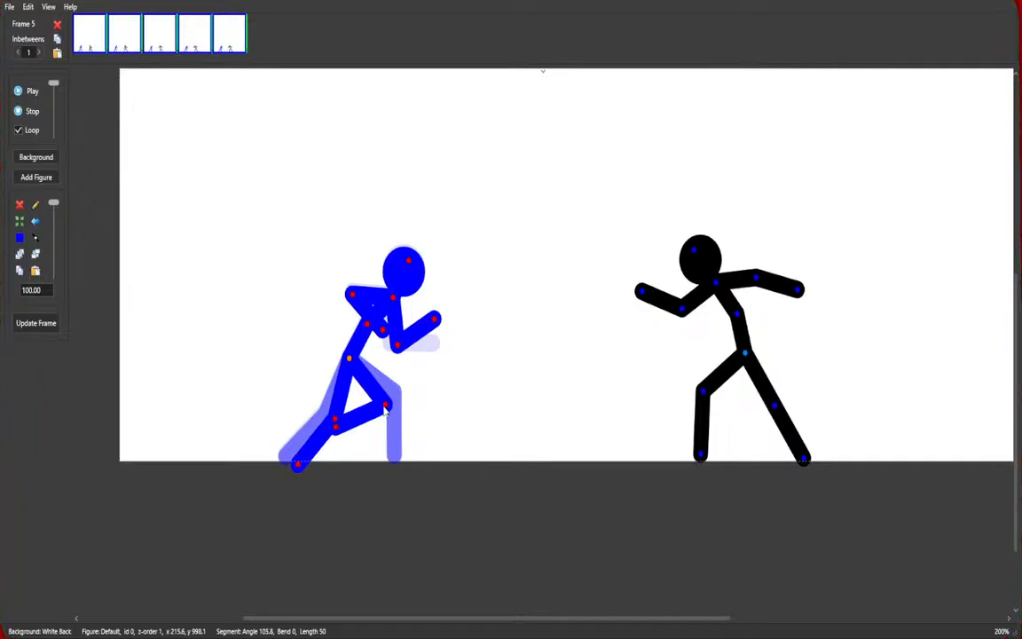
left_click_drag(385, 410, 362, 421)
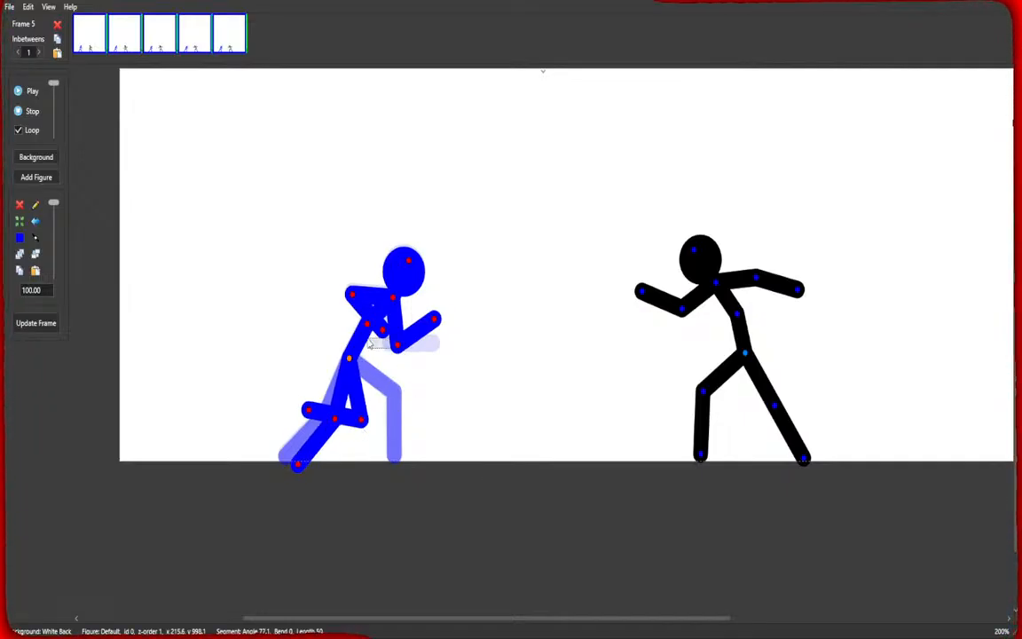
left_click_drag(398, 344, 326, 276)
left_click_drag(359, 333, 300, 326)
left_click_drag(384, 335, 435, 364)
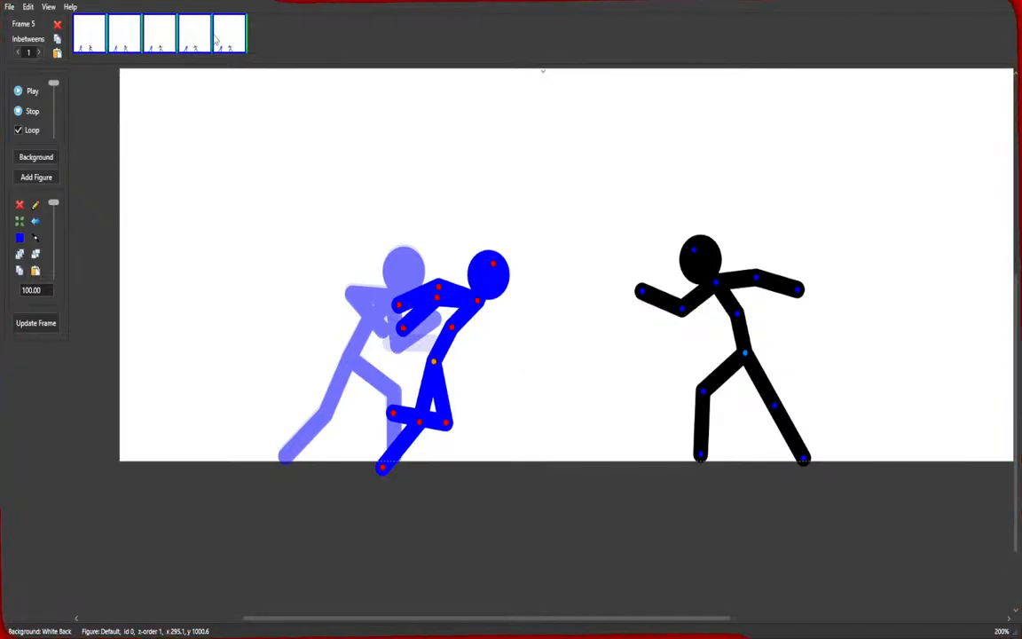
left_click(557, 343)
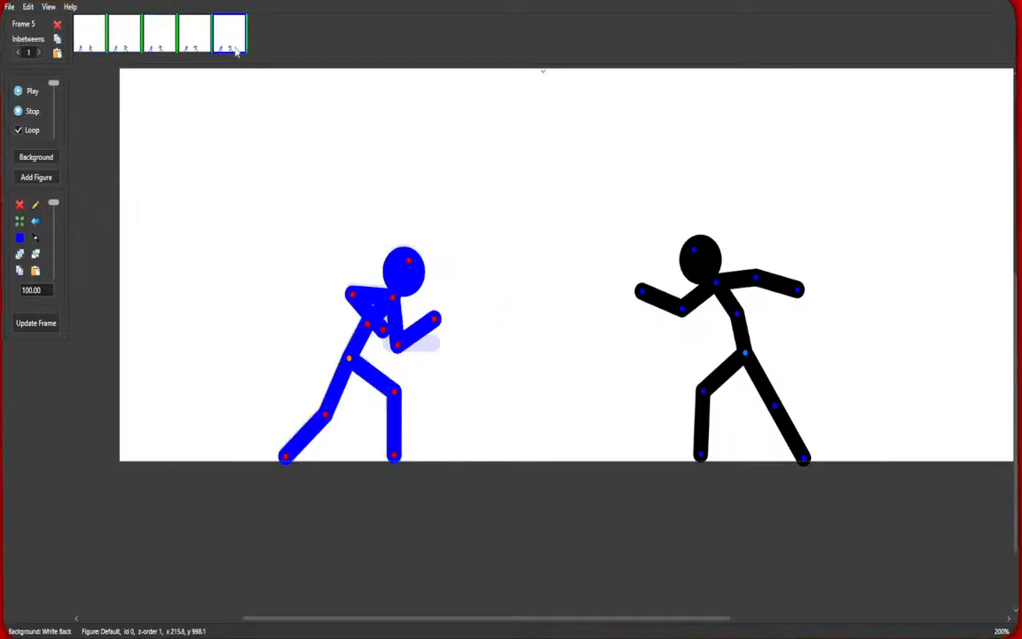
Tuck the blue figure's rear leg into a running stride in frame 5.
left_click_drag(396, 389, 352, 427)
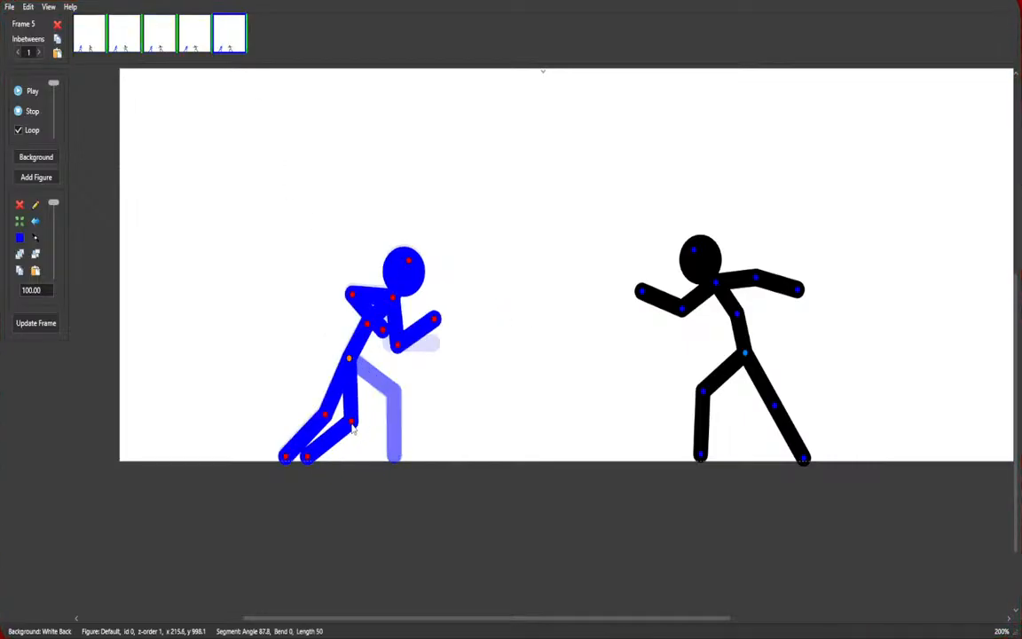
left_click_drag(289, 461, 399, 427)
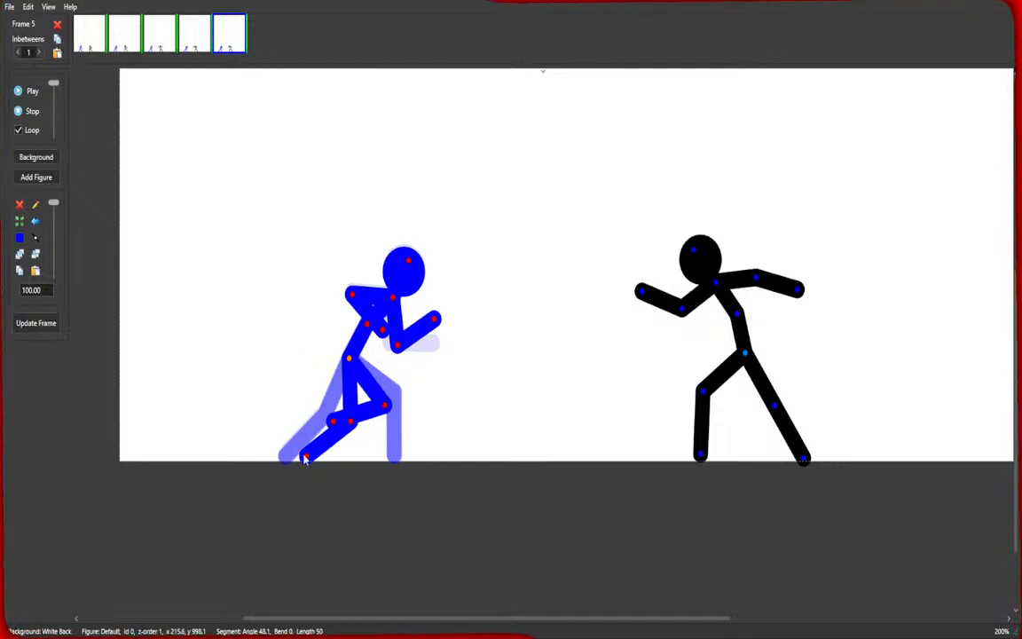
left_click_drag(306, 457, 301, 480)
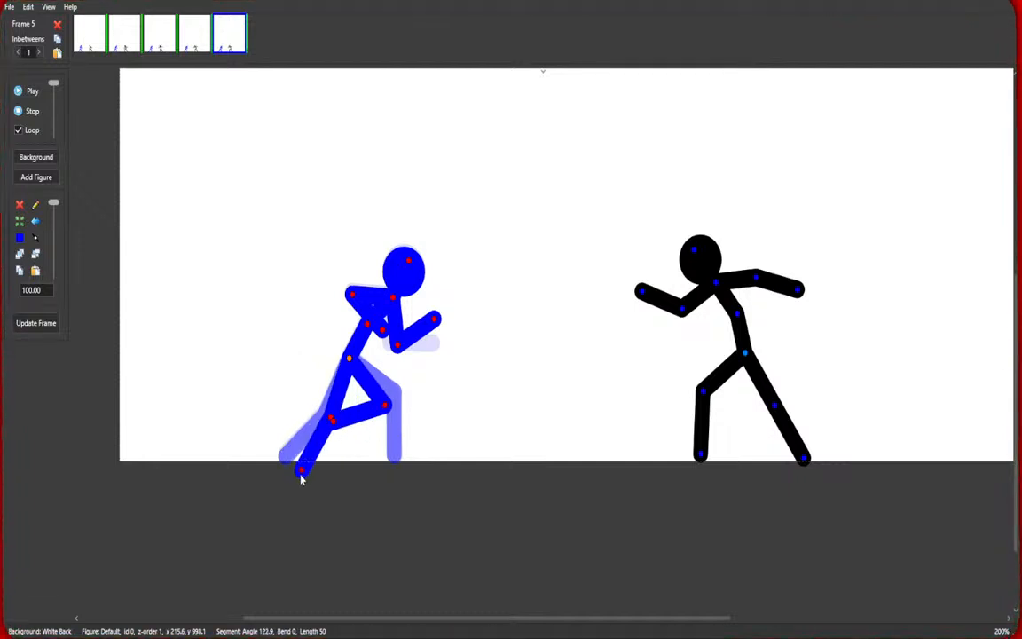
left_click_drag(329, 424, 276, 451)
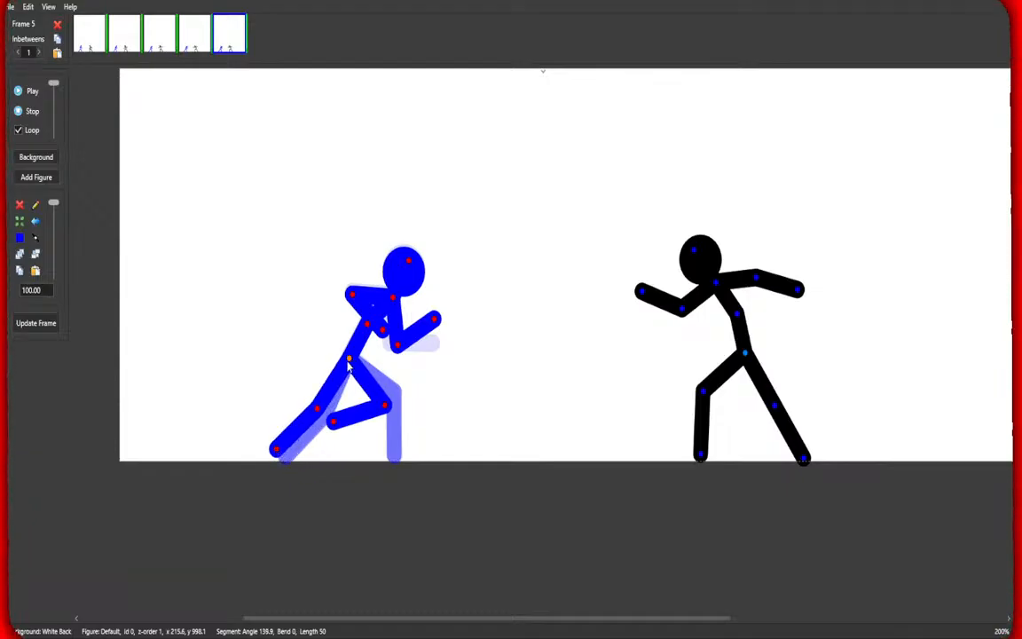
Move the blue figure forward toward the black figure and reshape its bent legs.
left_click_drag(349, 364, 444, 369)
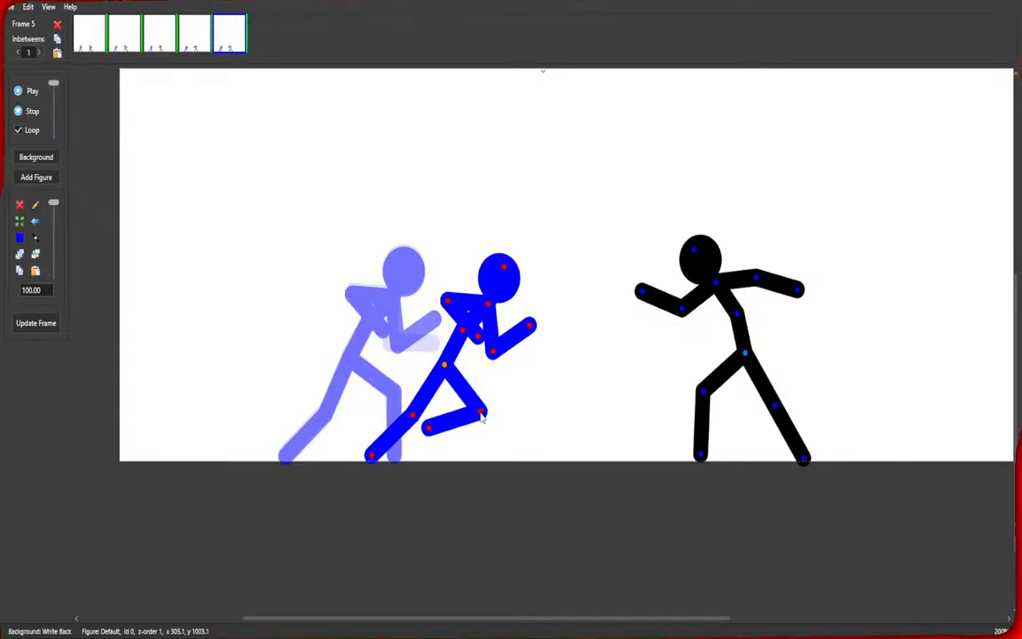
left_click_drag(428, 431, 504, 492)
left_click_drag(480, 417, 497, 441)
left_click_drag(427, 400, 426, 409)
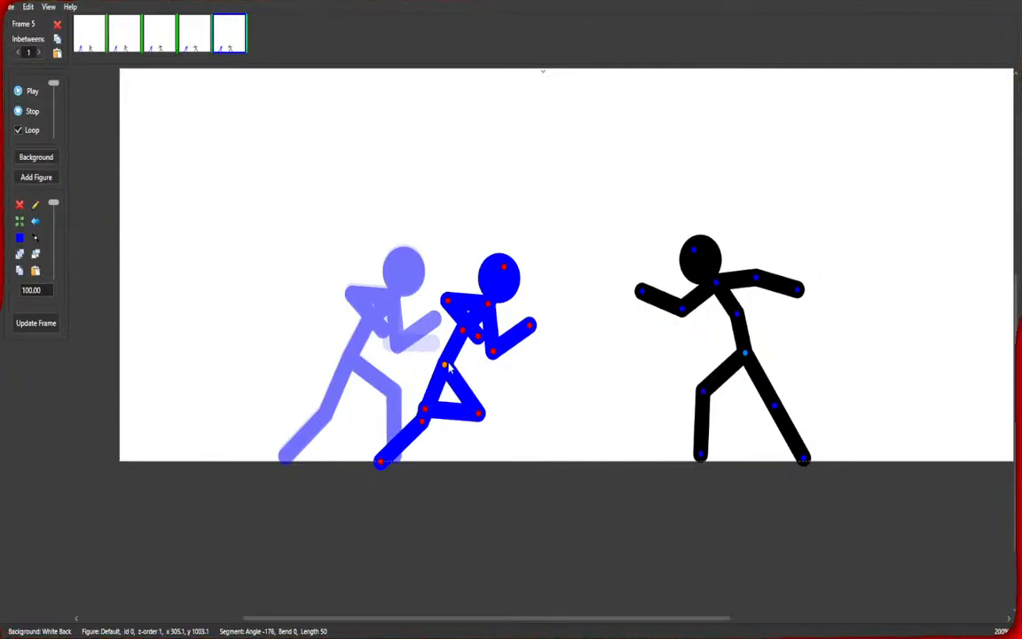
Pull the blue figure's arms back into a punching wind-up and tilt its head.
left_click_drag(496, 355, 424, 303)
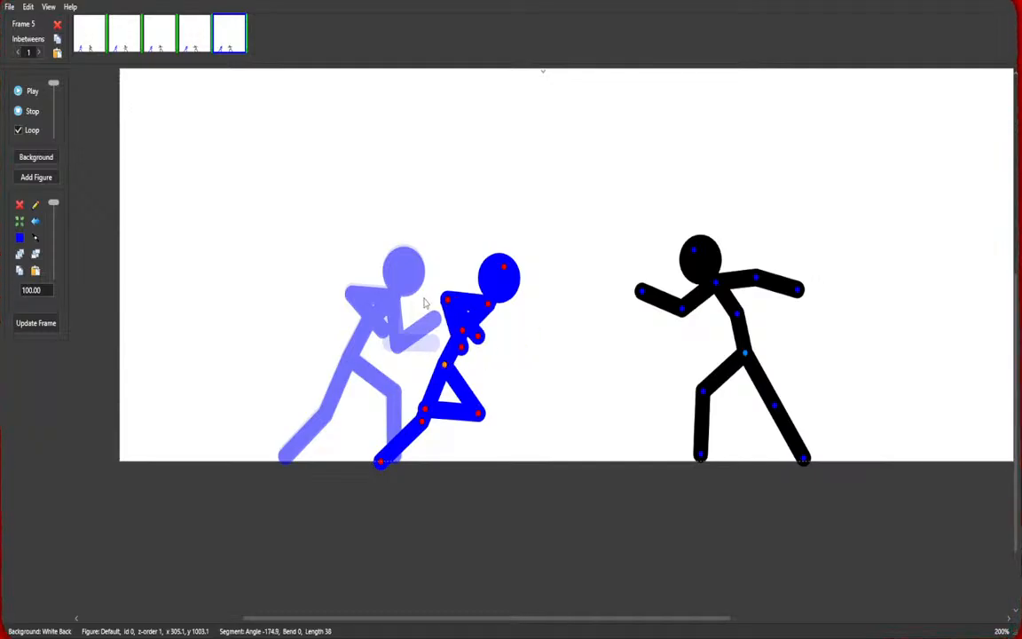
left_click_drag(465, 348, 384, 332)
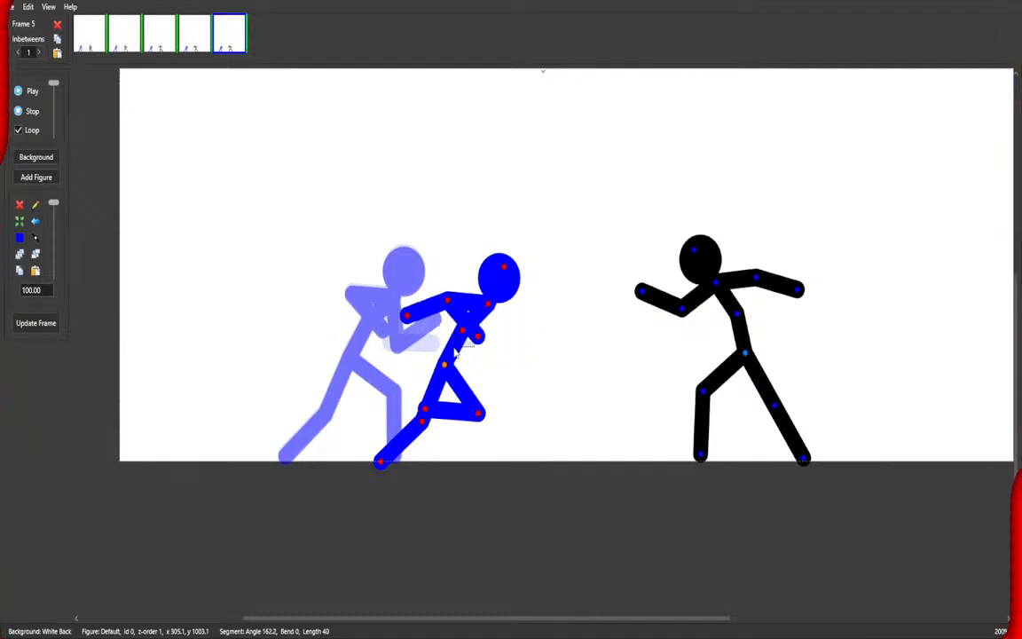
left_click_drag(480, 338, 417, 336)
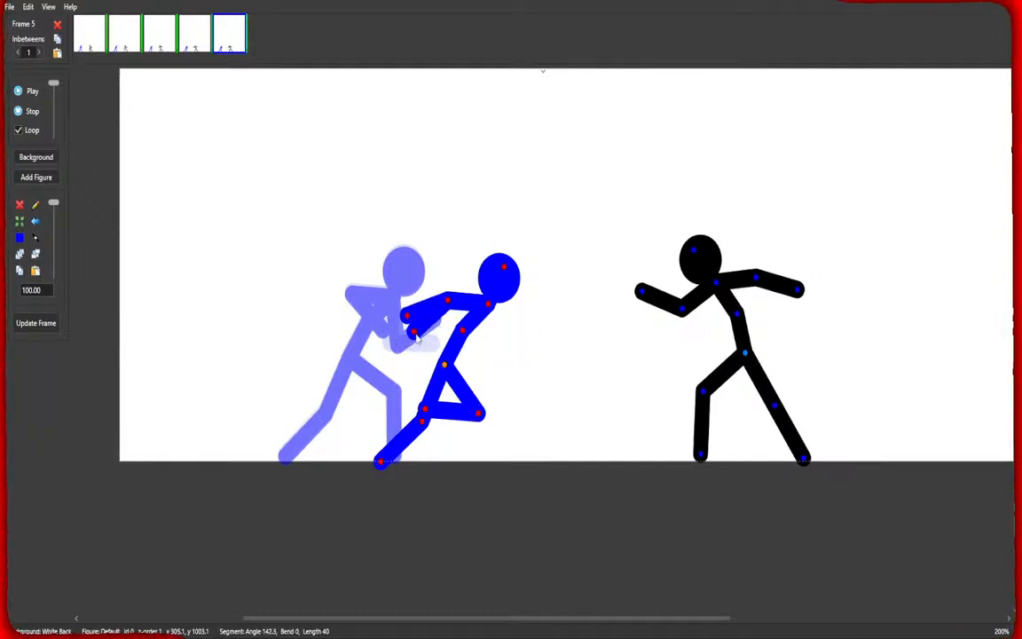
left_click_drag(503, 266, 507, 269)
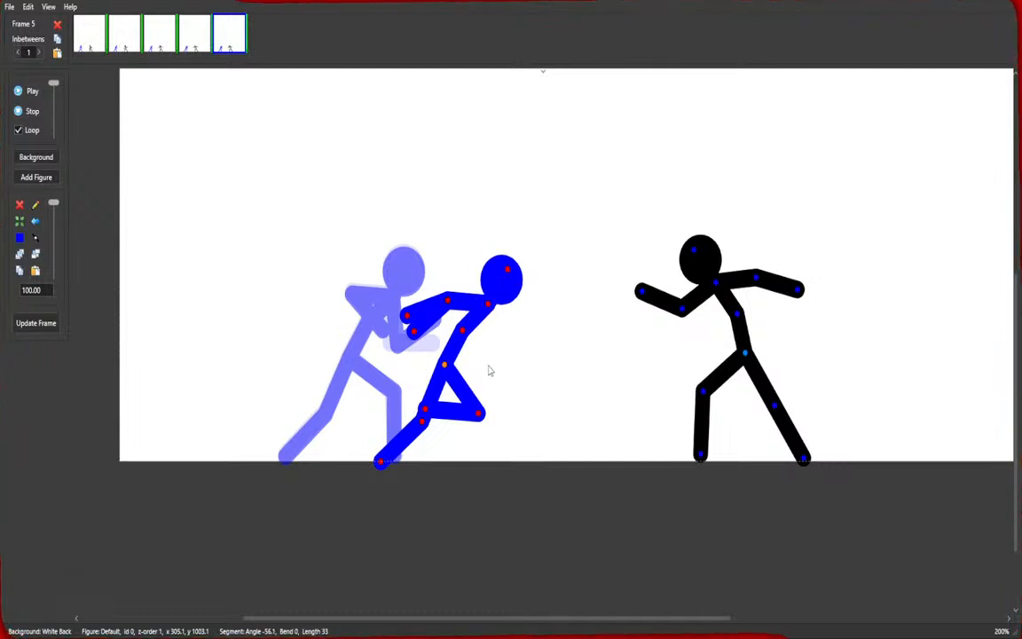
Adjust the black figure's rear leg slightly for this frame.
left_click(702, 397)
left_click_drag(774, 411, 783, 417)
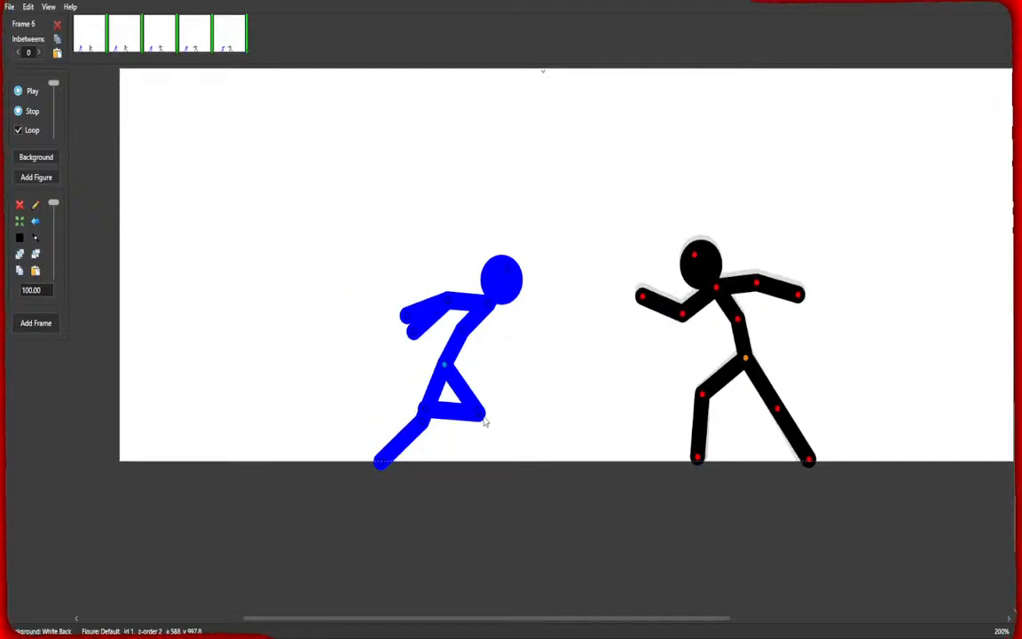
Reshape the blue figure's legs into a new running stride in frame 6.
left_click_drag(481, 415, 505, 415)
left_click_drag(441, 420, 529, 479)
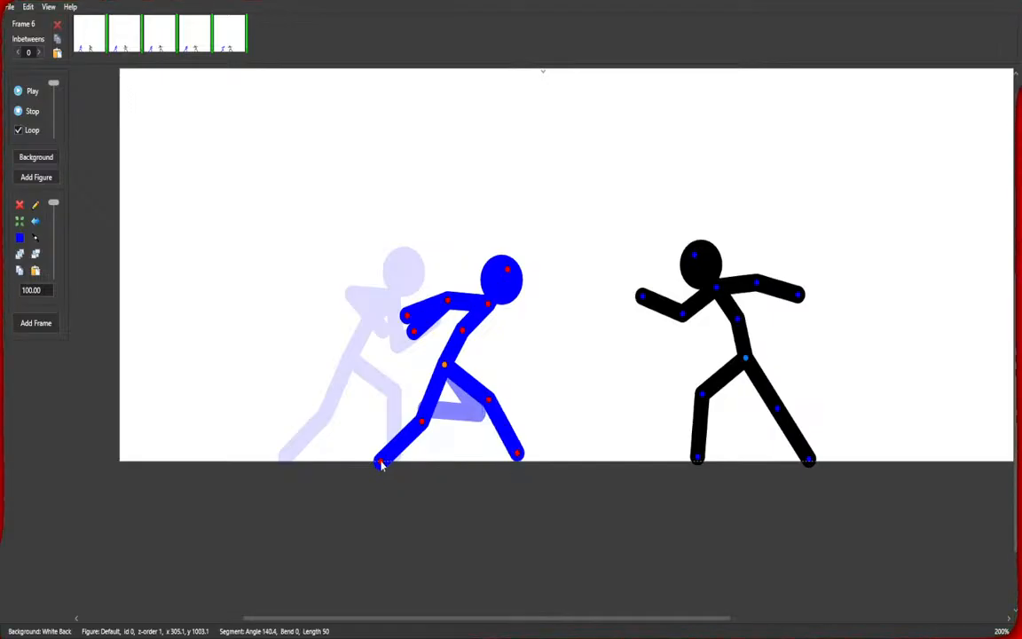
left_click_drag(381, 461, 400, 409)
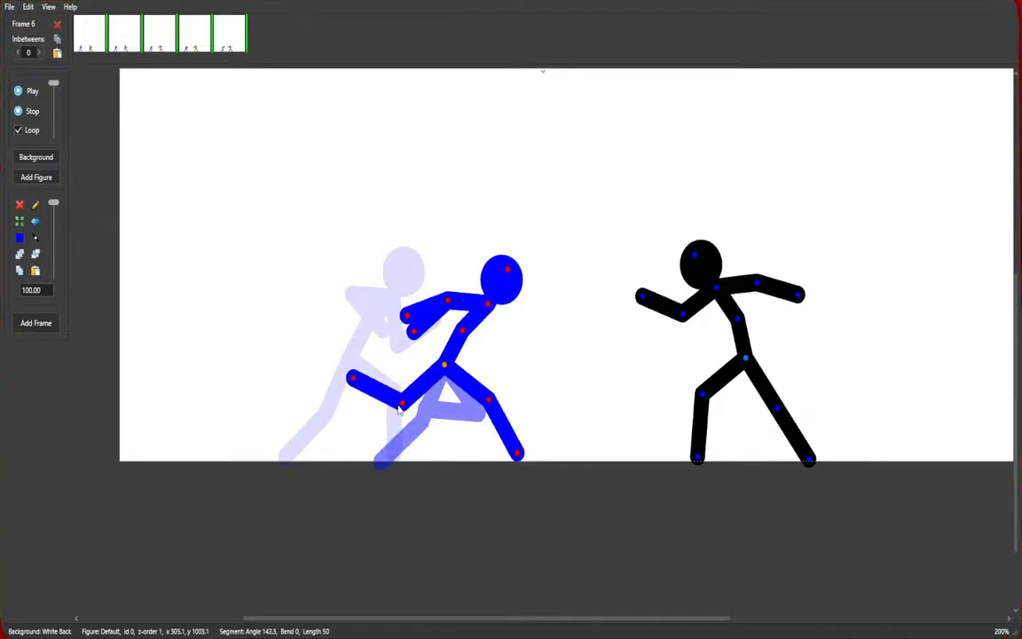
Move the blue figure forward toward the black figure and tuck both its arms in against its torso.
left_click_drag(449, 373, 509, 372)
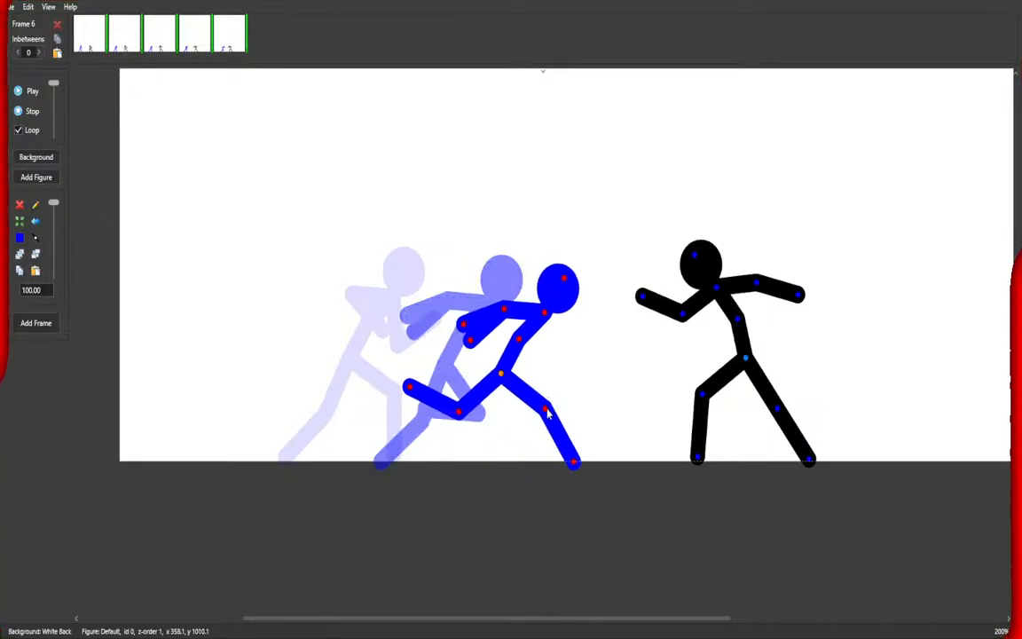
left_click_drag(548, 414, 540, 420)
left_click_drag(502, 374, 526, 365)
left_click_drag(493, 331, 543, 346)
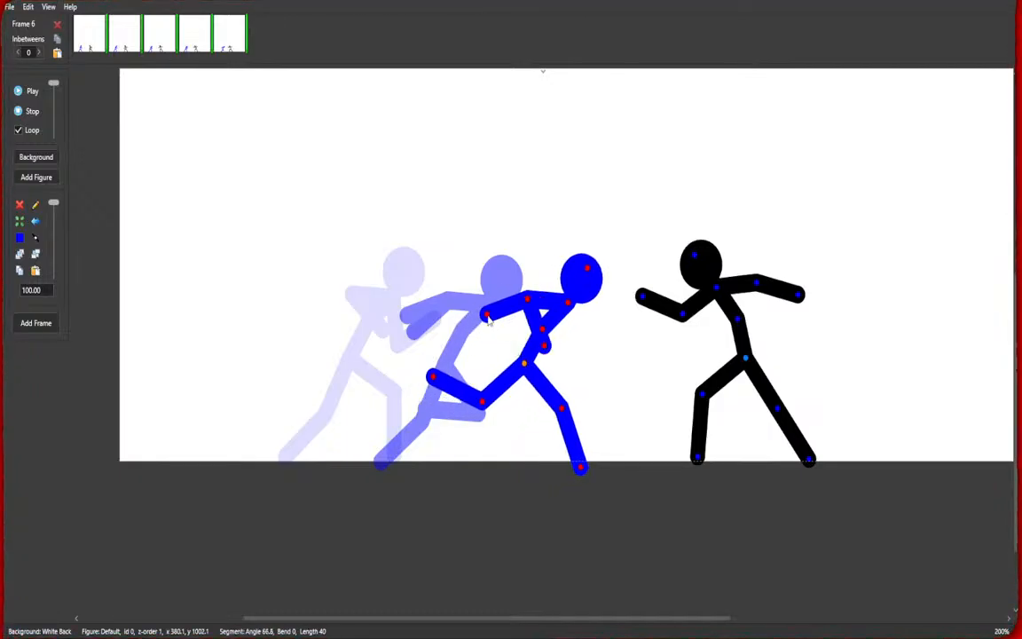
left_click_drag(487, 320, 551, 348)
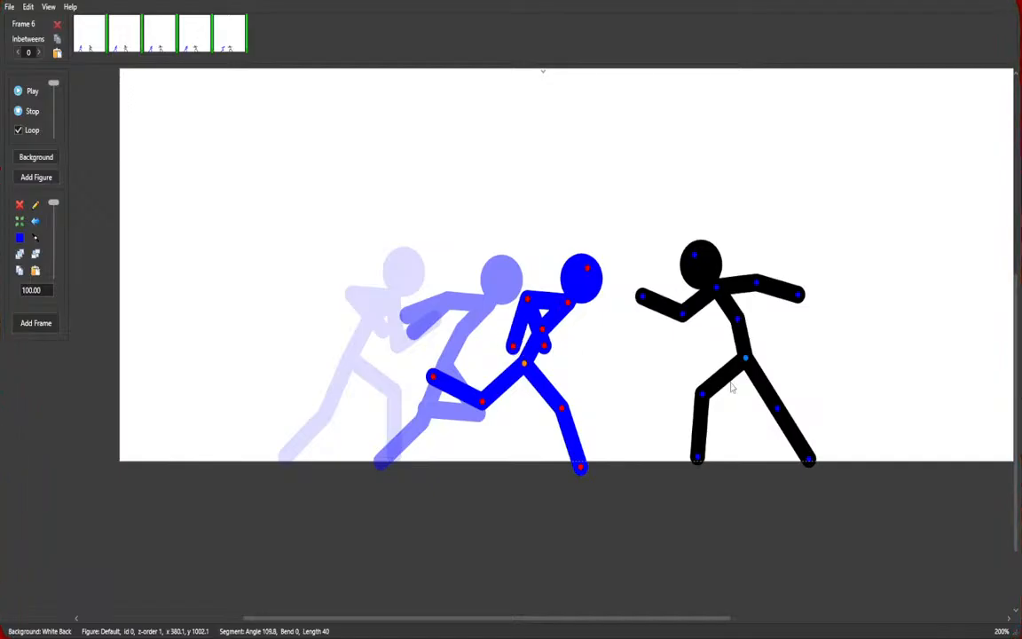
Crouch the black figure with bent legs, lower its body, and pull both arms into a guard.
left_click_drag(699, 460, 713, 450)
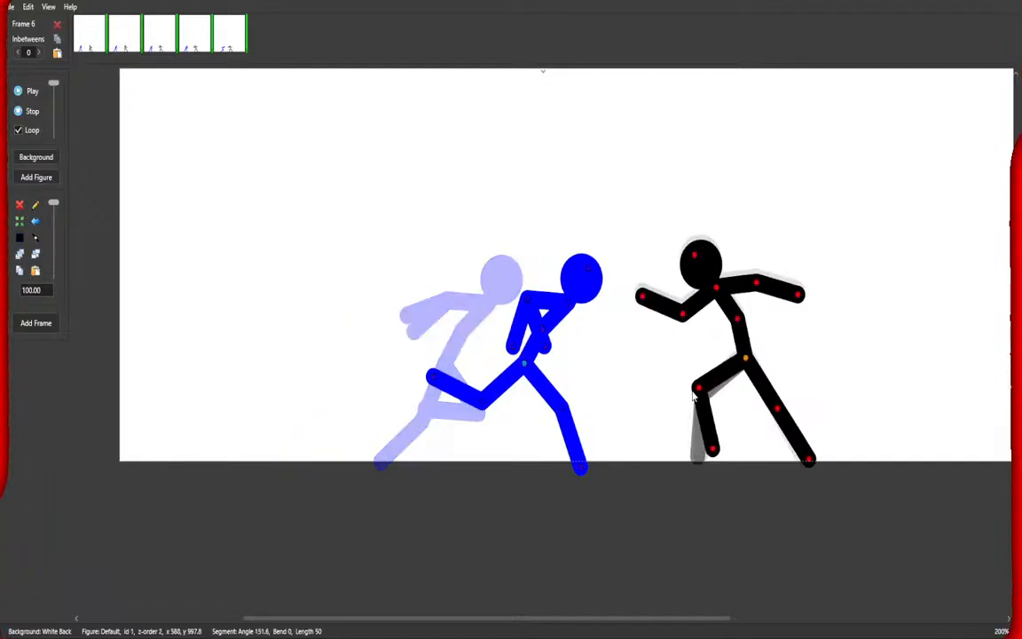
left_click_drag(810, 460, 771, 421)
left_click_drag(746, 359, 750, 368)
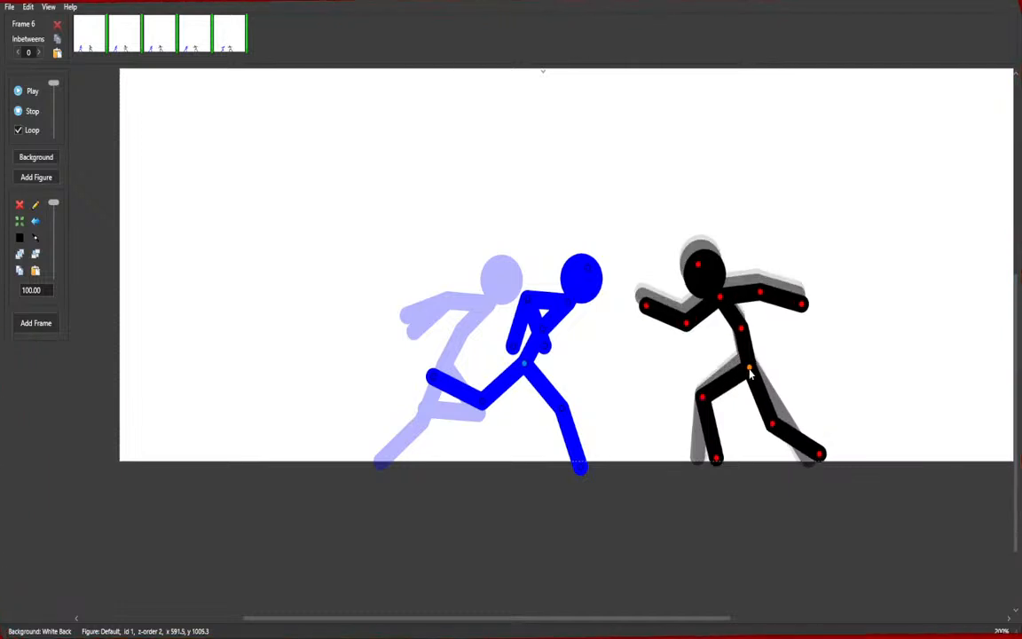
mouse_move(690, 327)
left_mouse_down()
mouse_move(679, 378)
mouse_move(694, 333)
left_mouse_up()
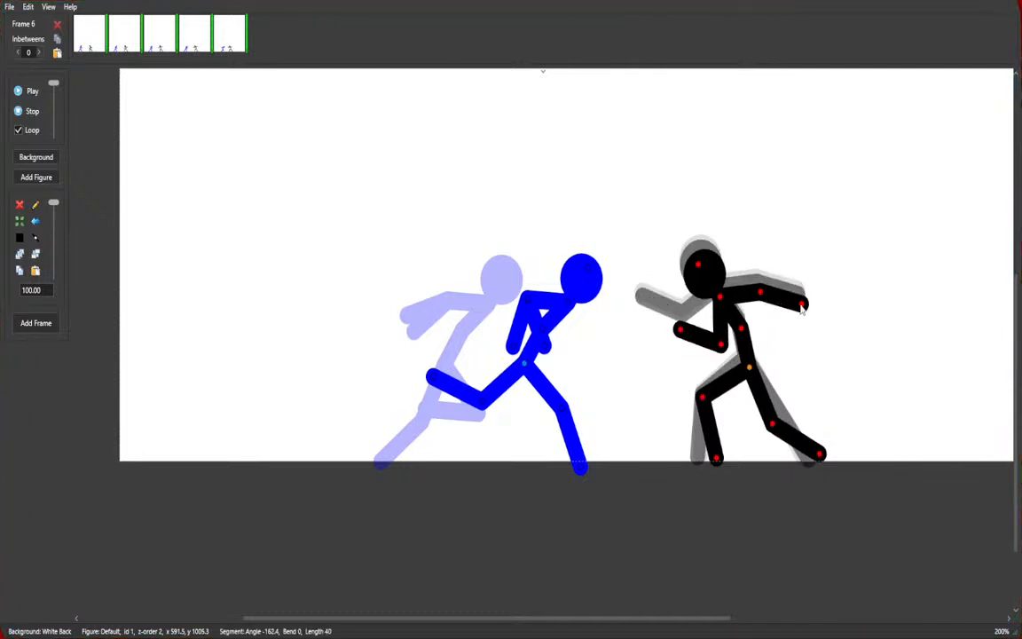
left_click_drag(802, 308, 739, 333)
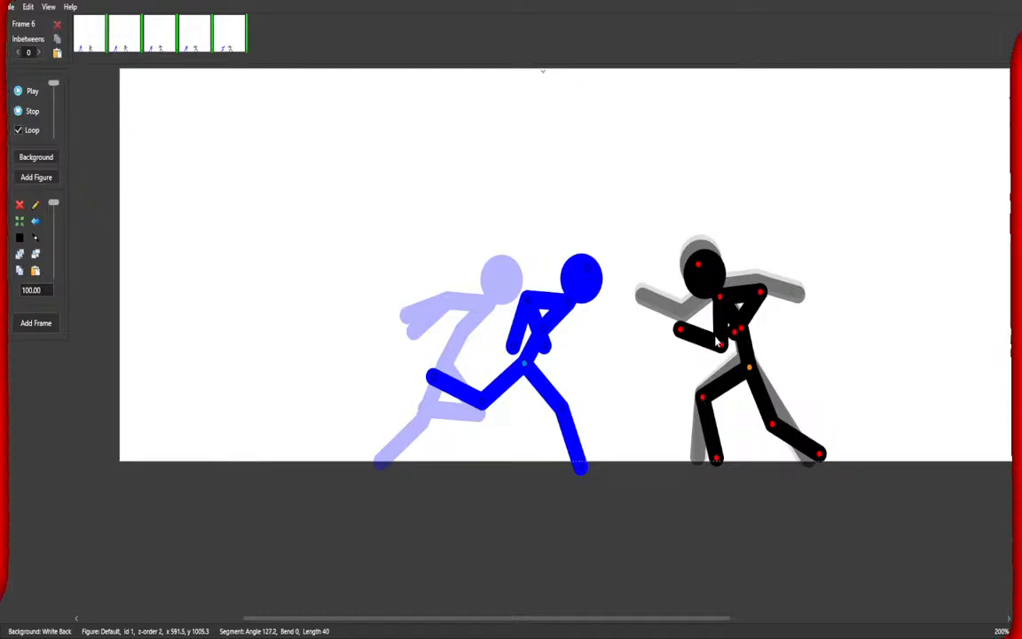
Extend the blue figure's front leg toward the ground and add a new frame.
left_click(573, 411)
left_click_drag(571, 411, 575, 447)
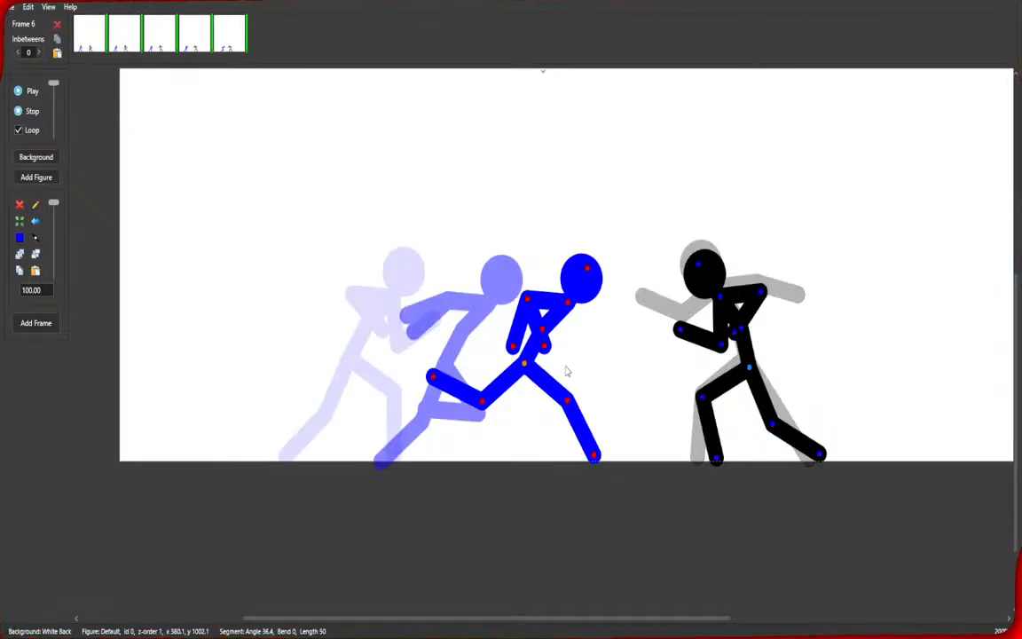
left_click(728, 415)
left_click(37, 324)
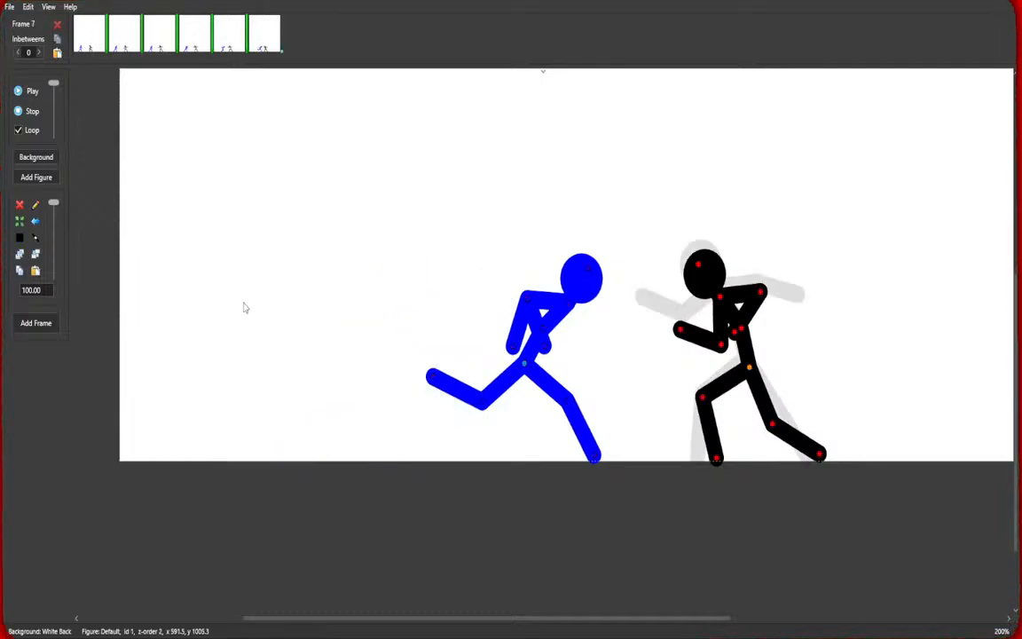
Flip the black figure to face away and pose it leaning forward with bent legs and arms.
left_click(35, 227)
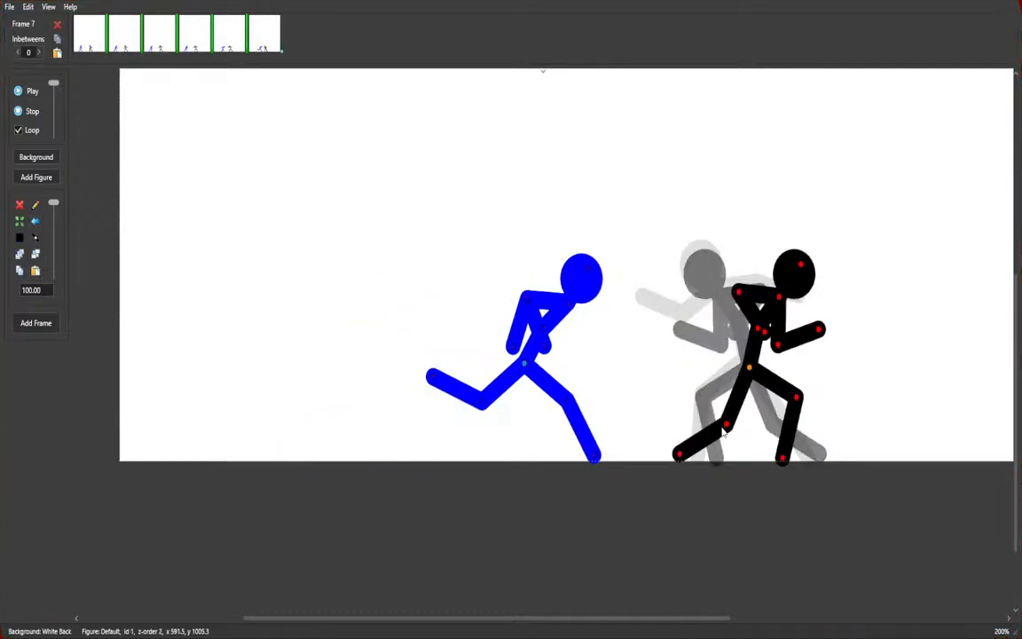
left_click_drag(674, 462, 773, 433)
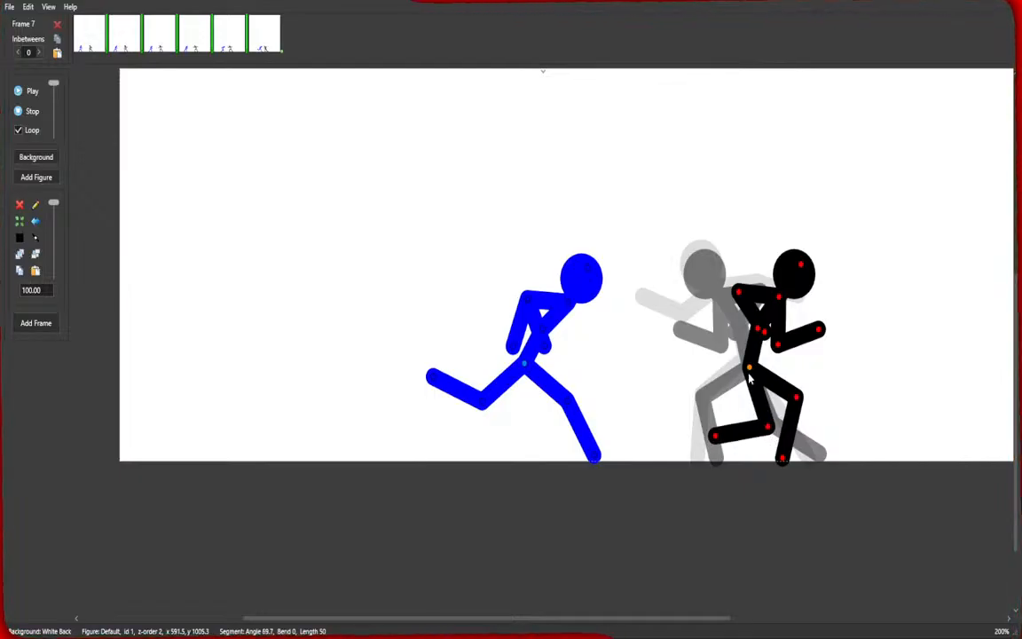
left_click_drag(749, 374, 729, 376)
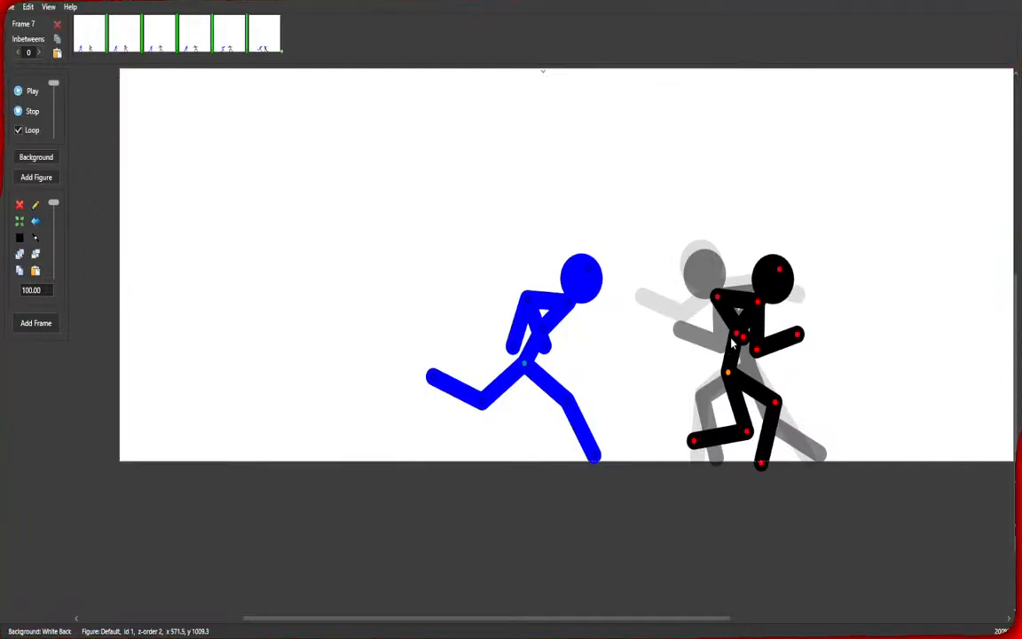
left_click_drag(779, 269, 804, 298)
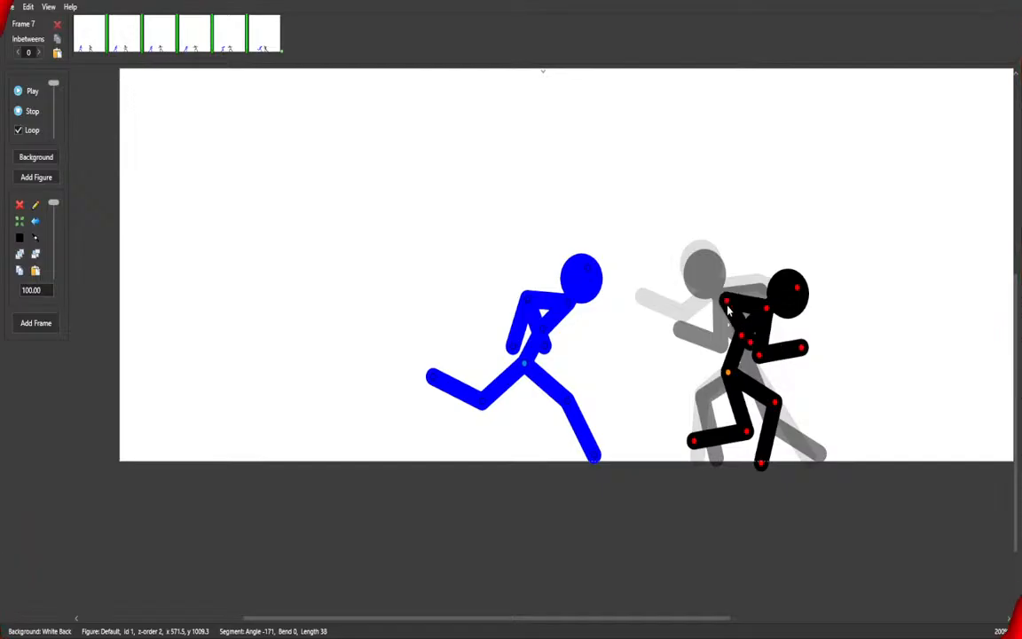
left_click_drag(728, 309, 736, 336)
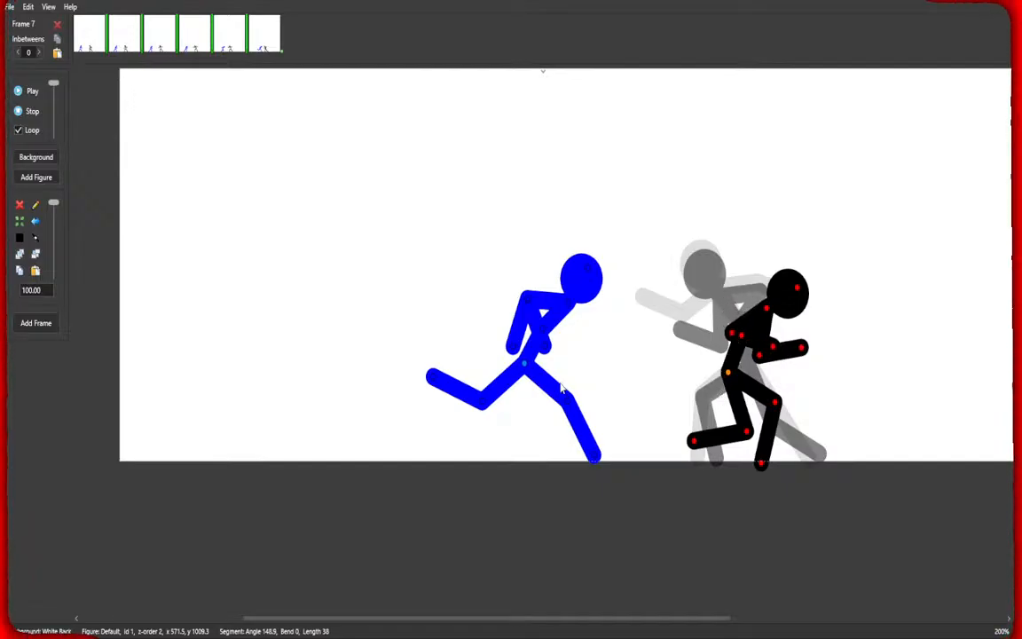
Advance the blue figure close behind the black figure, repositioning its legs and tucking its arm.
left_click_drag(562, 388, 525, 373)
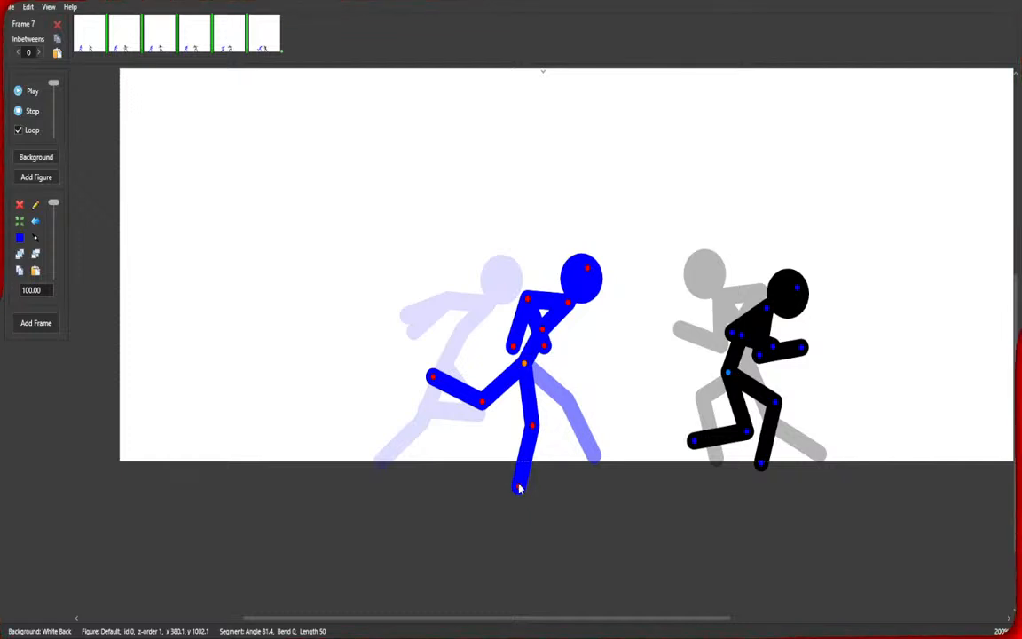
left_click_drag(519, 487, 491, 463)
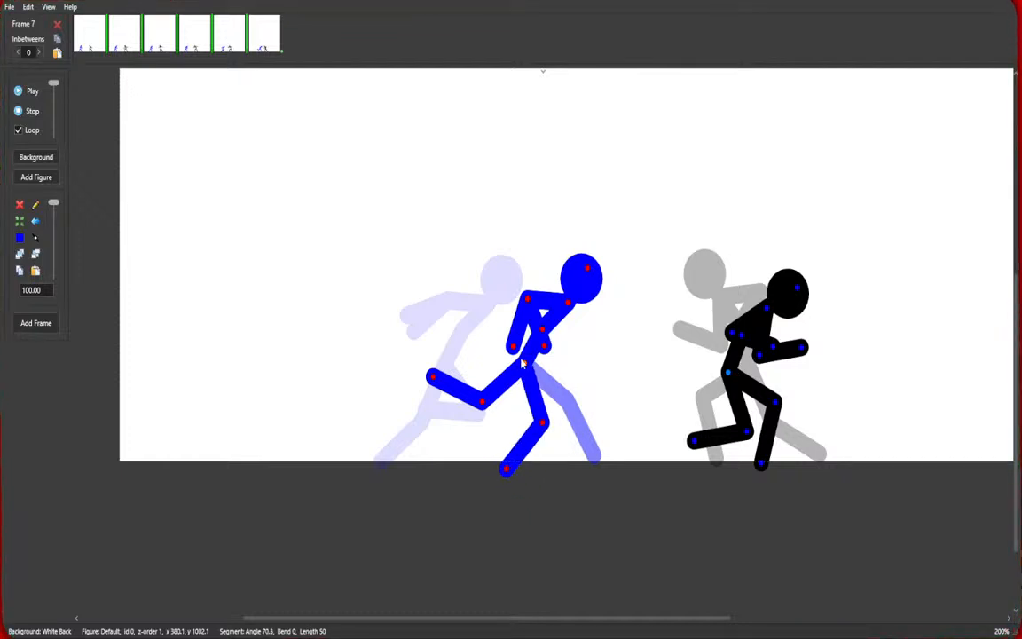
left_click_drag(524, 363, 540, 340)
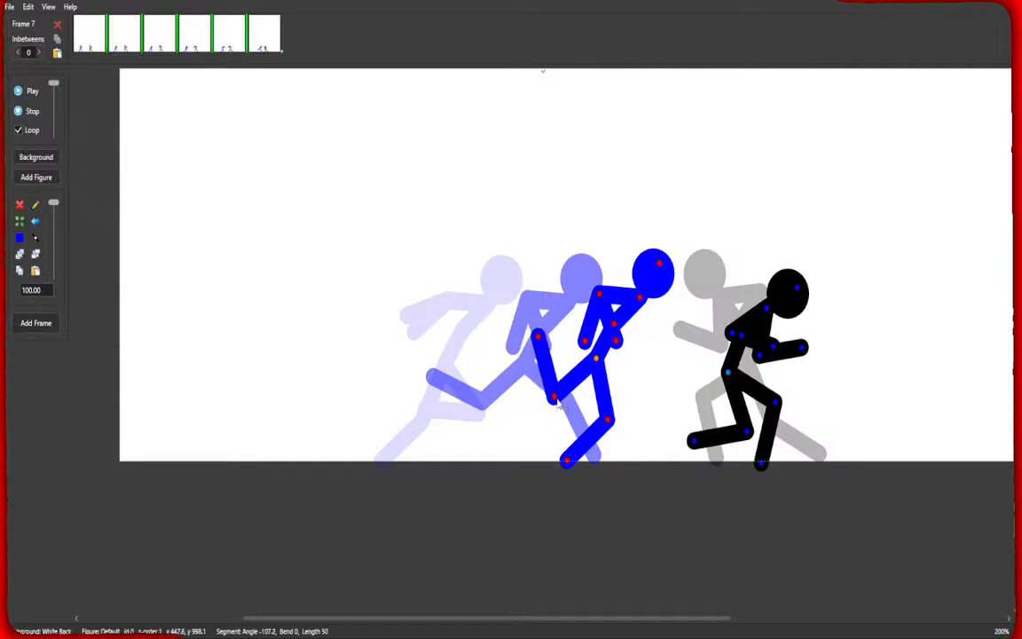
left_click_drag(555, 397, 625, 430)
left_click_drag(585, 341, 625, 322)
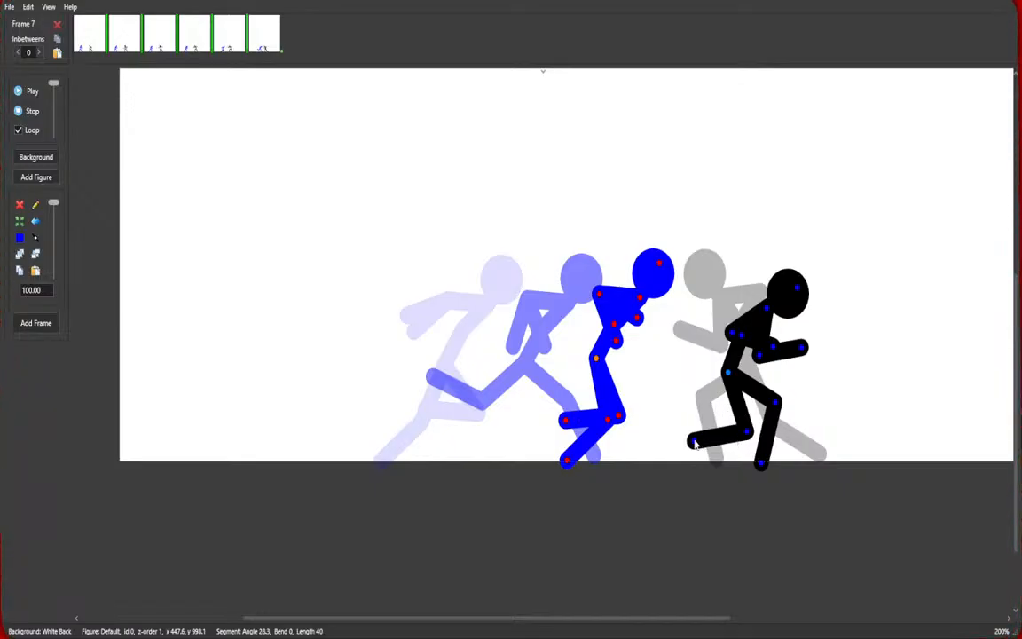
Lower the black figure into a deeper crouch and add a new frame.
left_click_drag(695, 444, 703, 462)
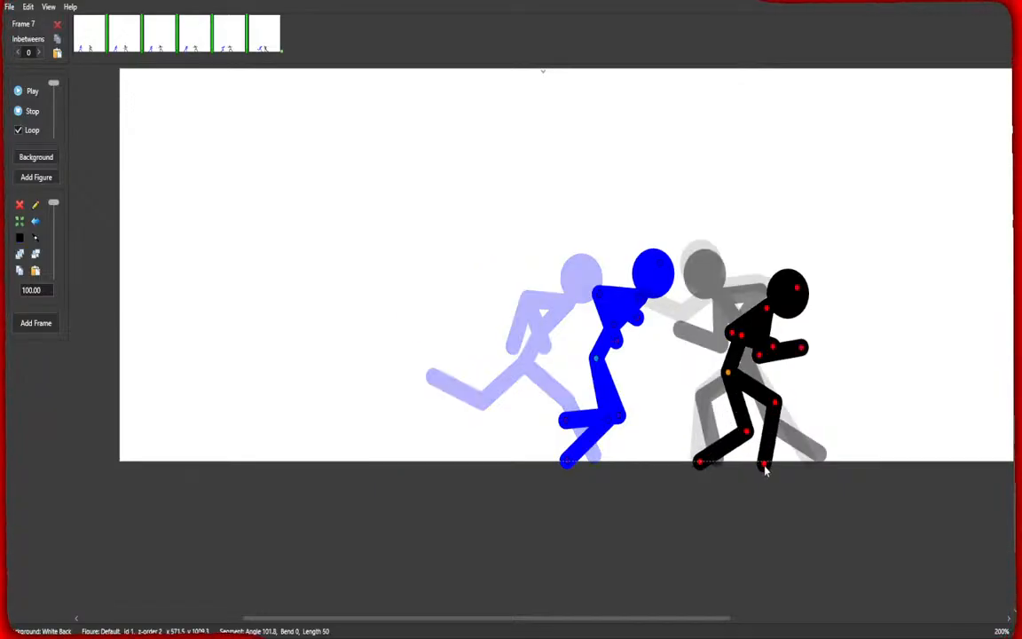
left_click_drag(743, 335, 748, 361)
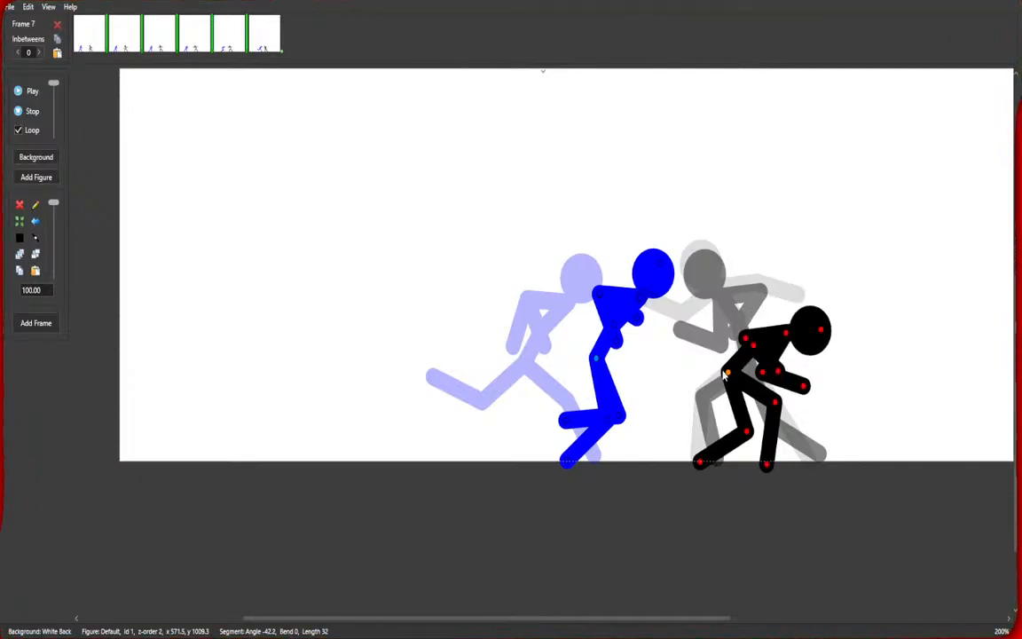
key("ctrl+f")
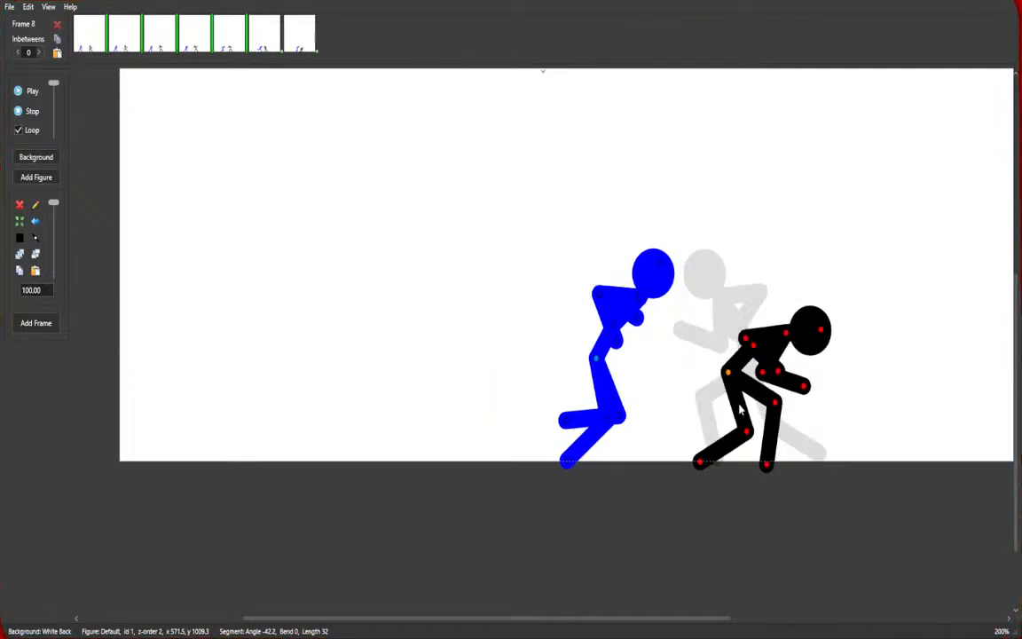
Pose the black figure throwing a back kick with its leg extended into the blue figure's torso.
left_click_drag(778, 465, 808, 454)
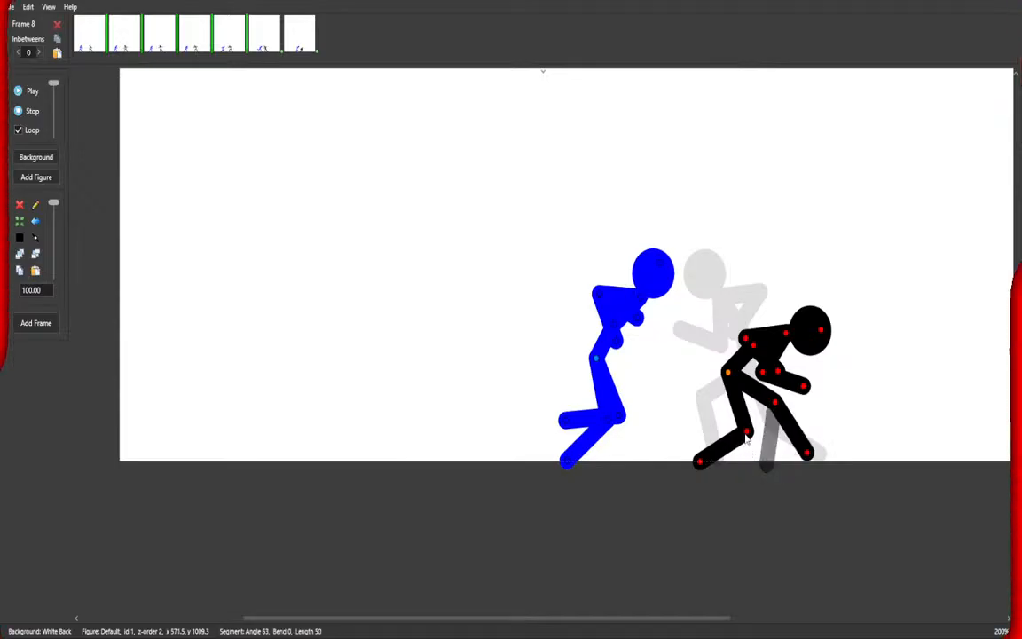
left_click_drag(747, 433, 682, 404)
left_click_drag(641, 366, 673, 373)
Raise the blue figure, bend it over the kick, and drop one arm downward.
left_click_drag(603, 359, 602, 300)
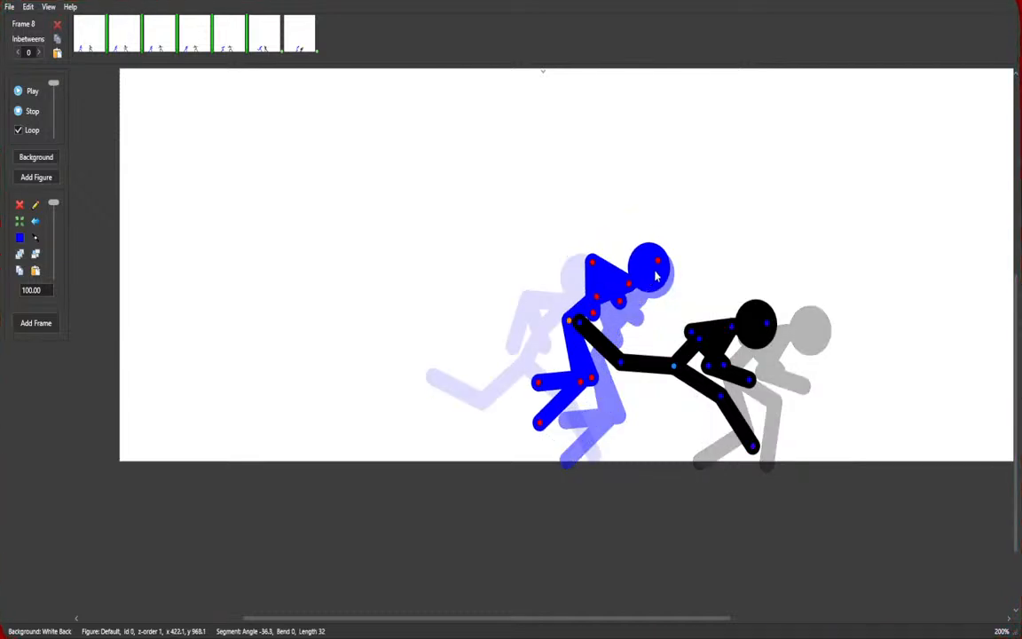
left_click_drag(655, 277, 662, 288)
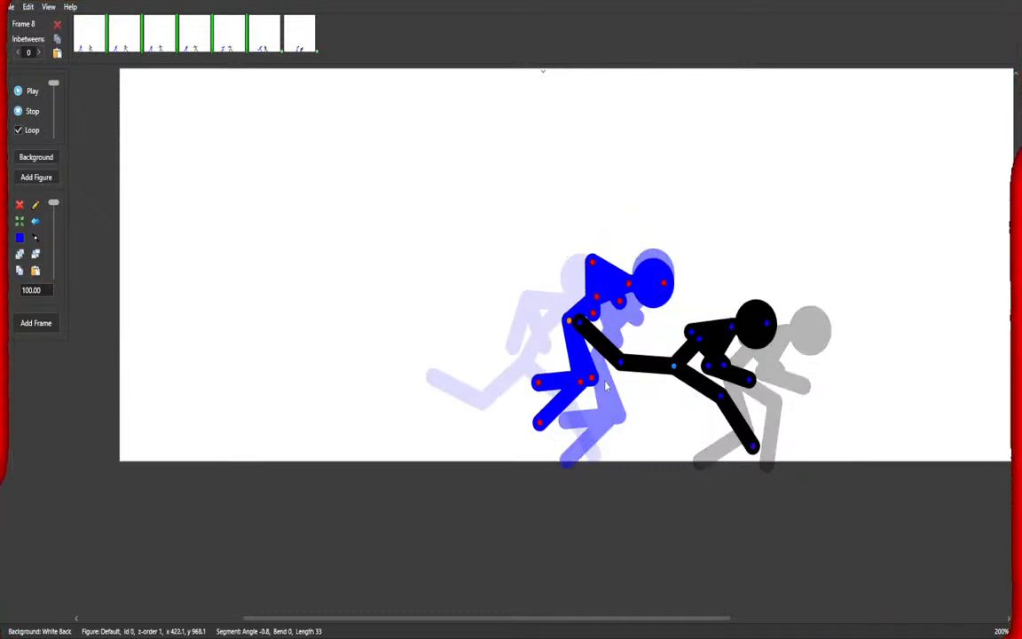
left_click_drag(538, 382, 618, 384)
left_click_drag(592, 263, 650, 398)
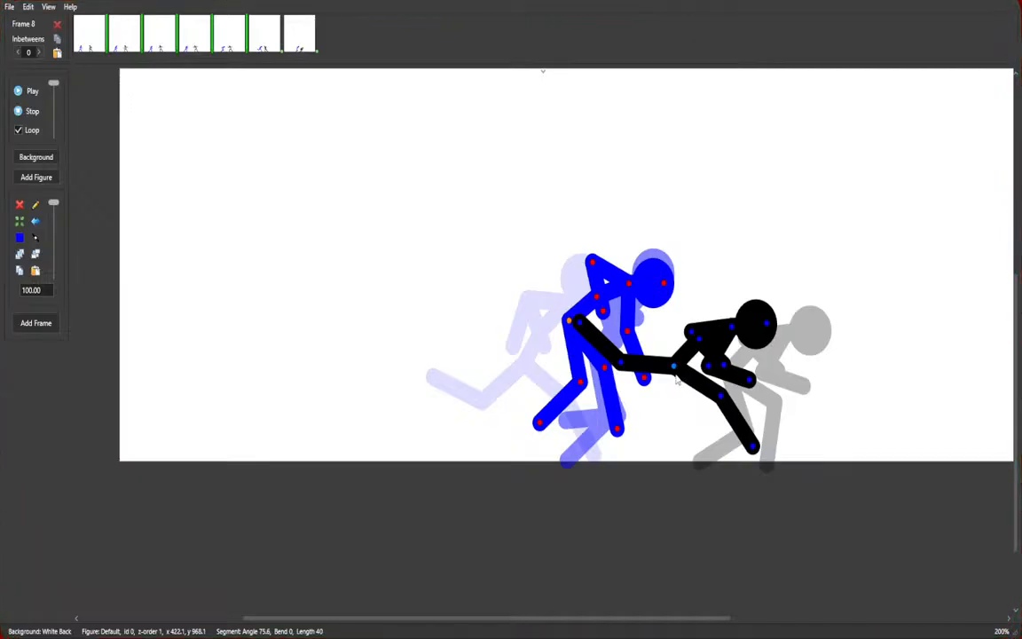
Add four more frames holding the kick pose, nudging the figures slightly between them.
key("space")
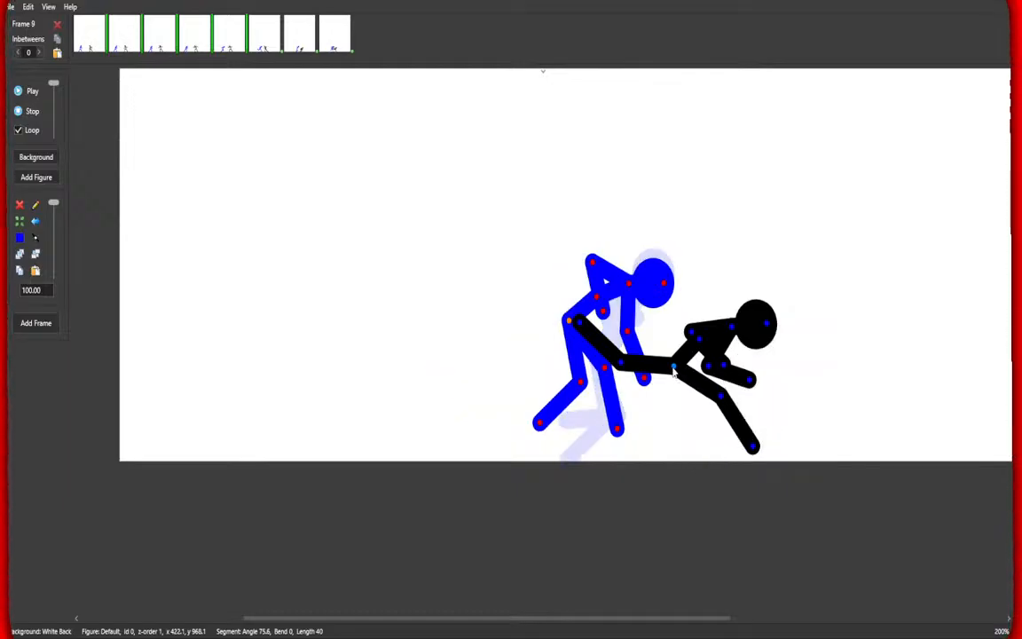
left_click(674, 369)
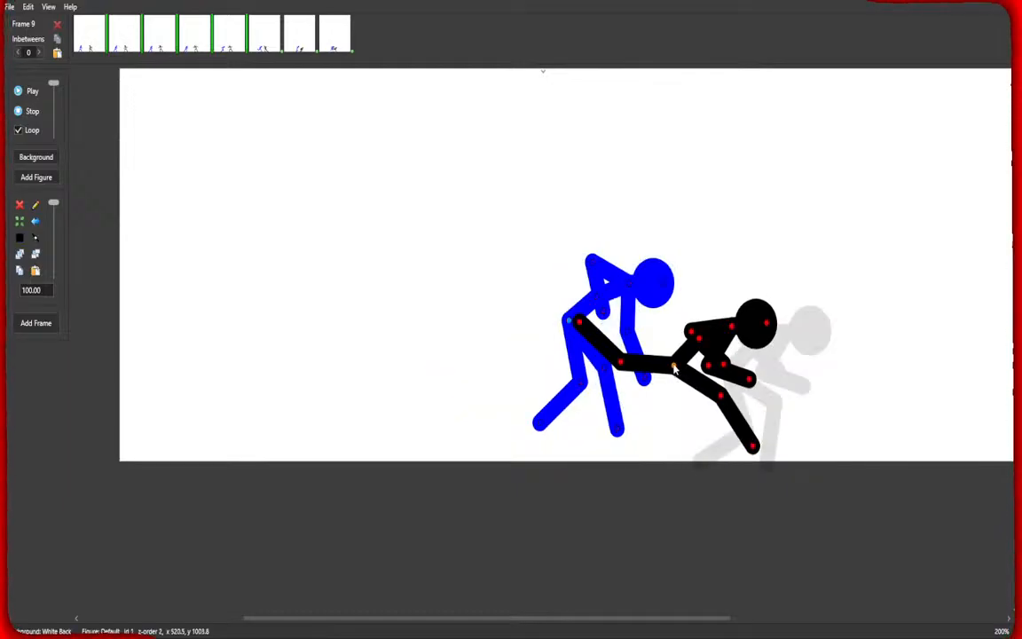
left_click(569, 324)
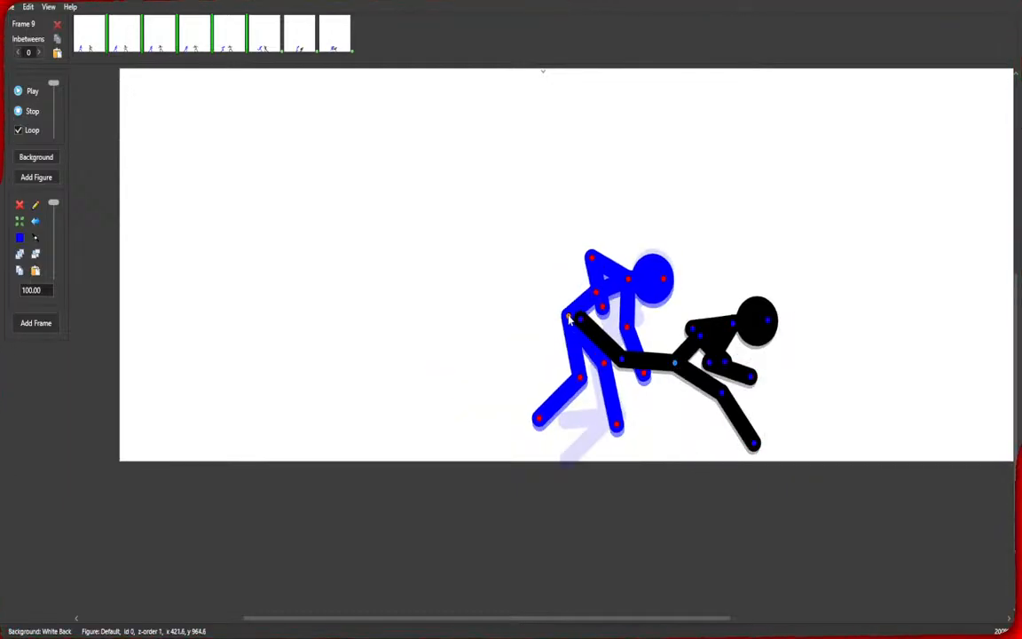
key("space")
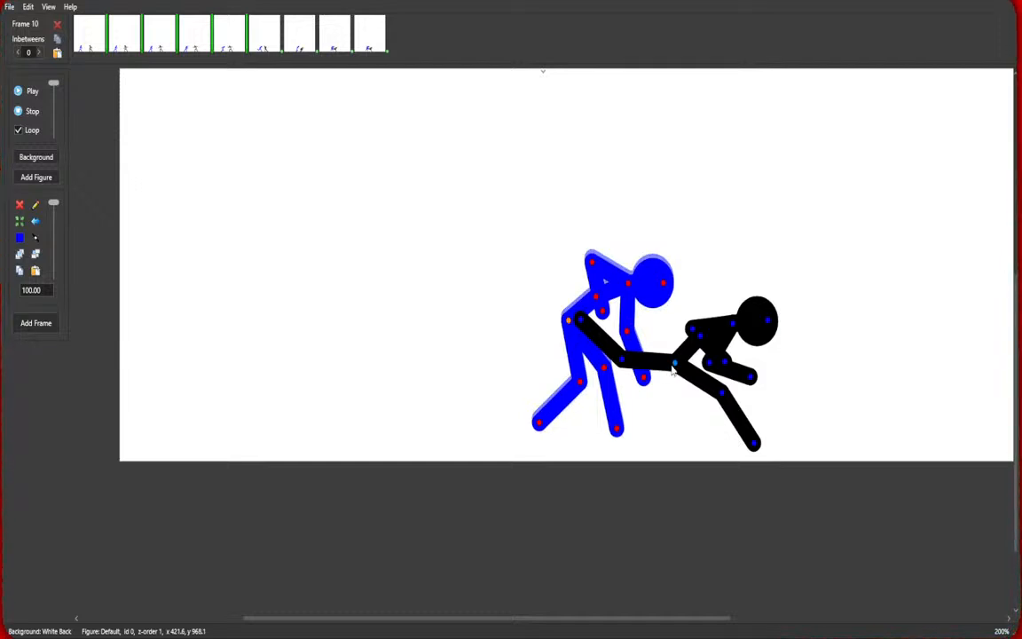
left_click(674, 369)
key("space")
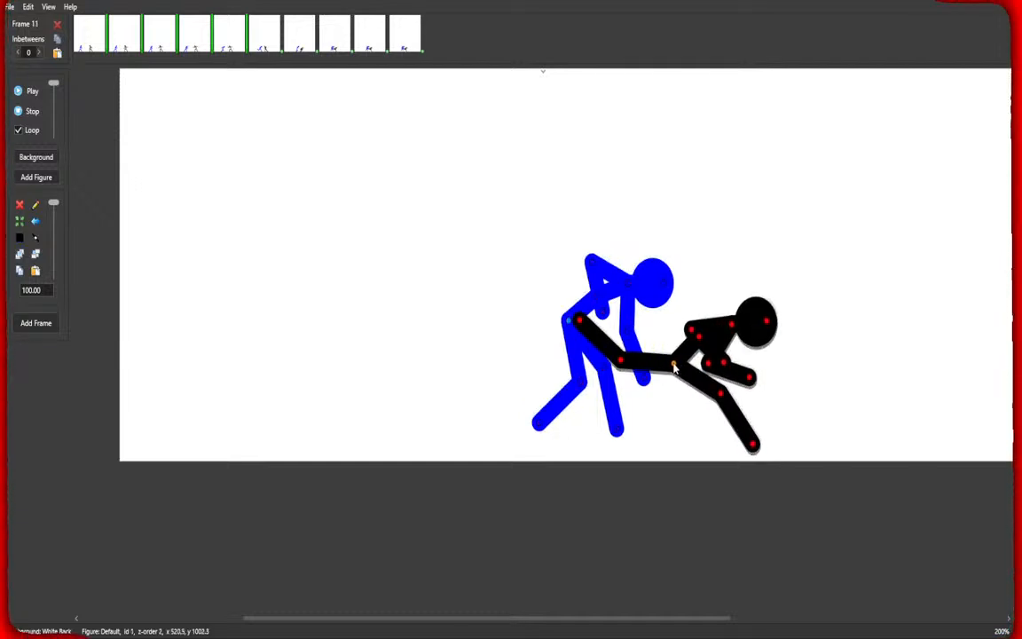
left_click(569, 326)
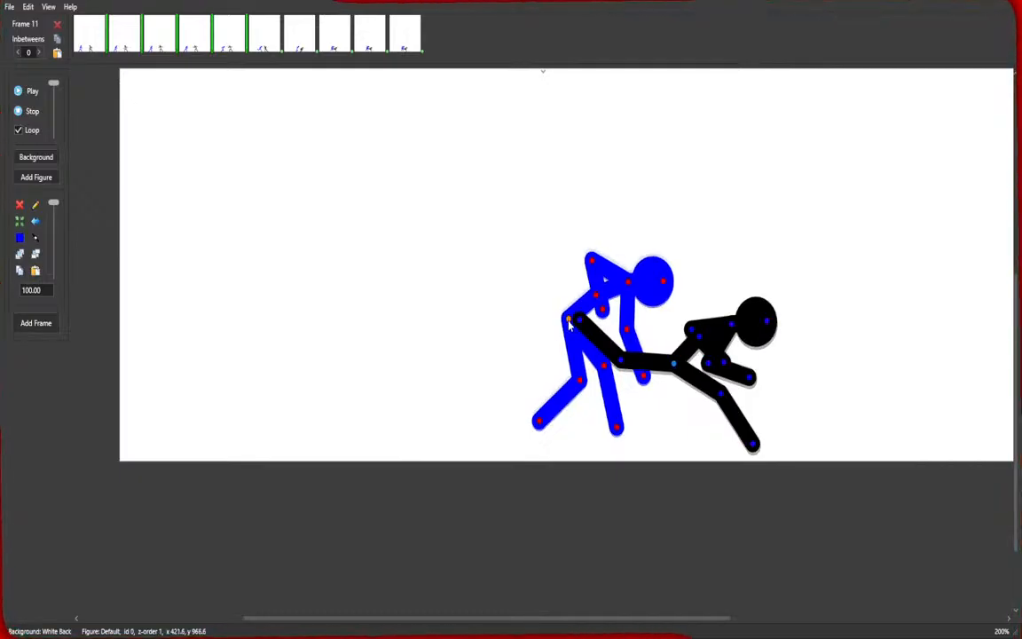
key("space")
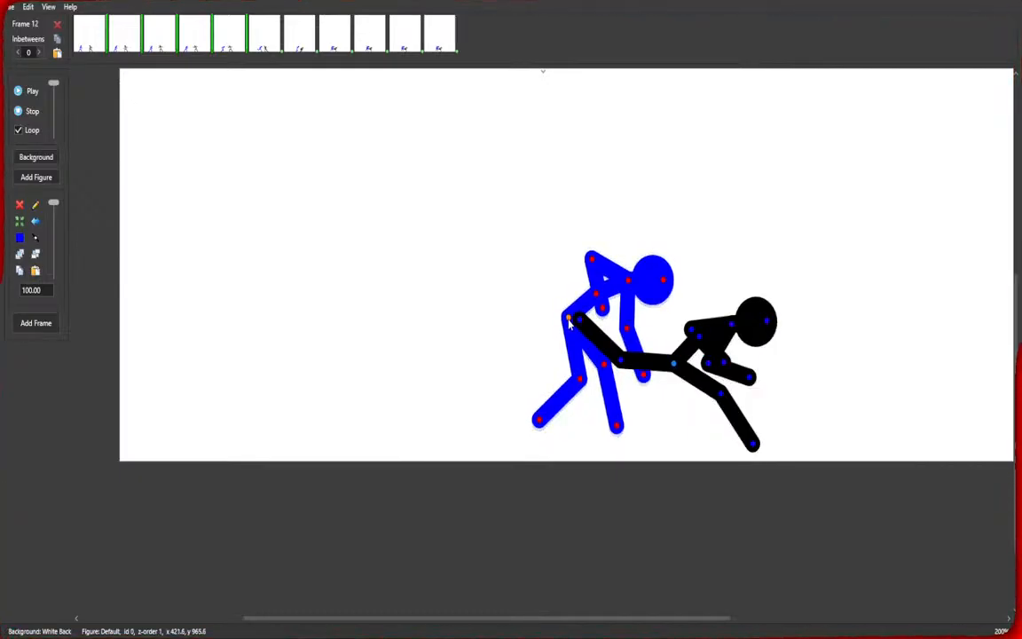
left_click_drag(569, 320, 569, 322)
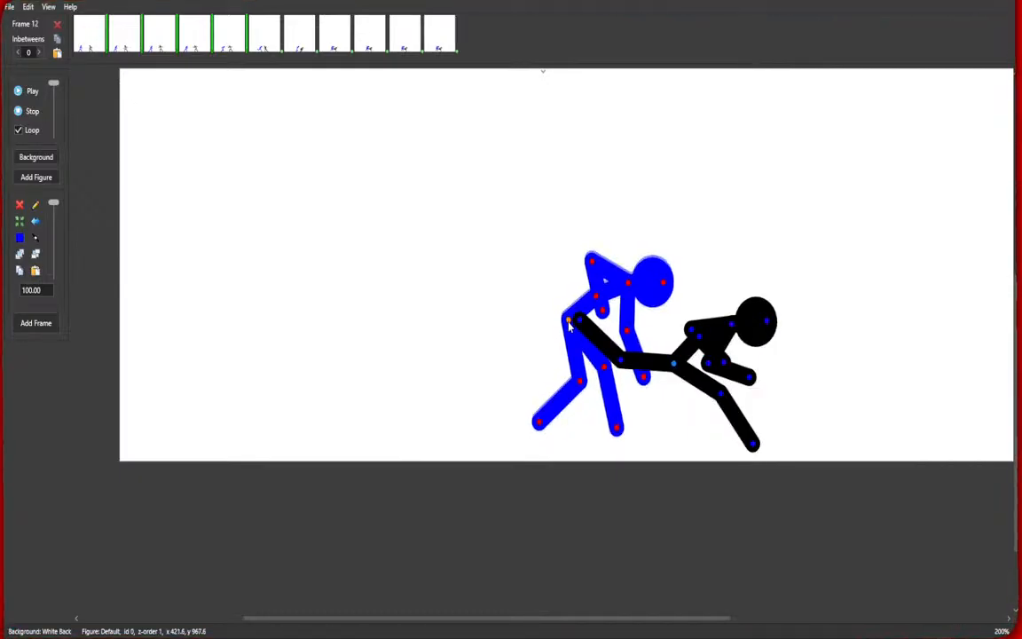
Add a new frame and knock the blue figure backward into a flattened, flying pose with limbs trailing.
left_click(674, 367)
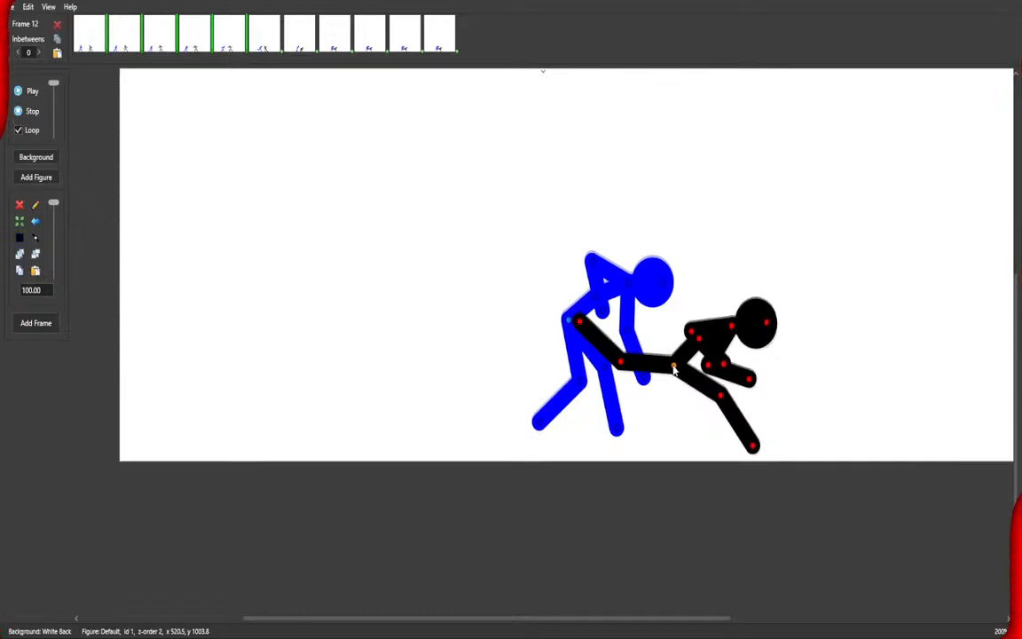
key("space")
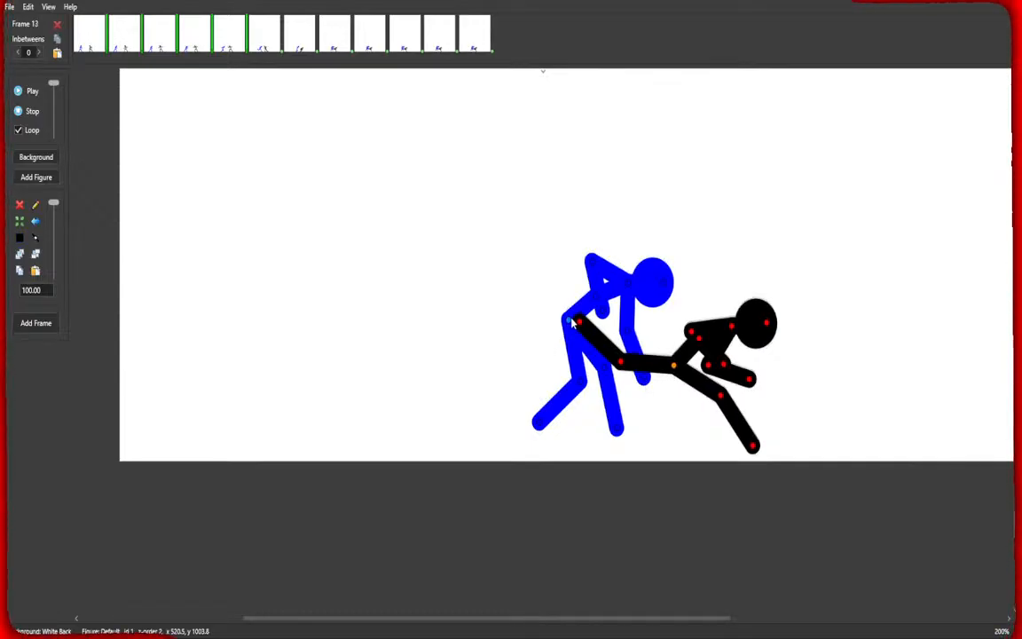
left_click_drag(584, 390, 467, 317)
left_click_drag(468, 276, 501, 377)
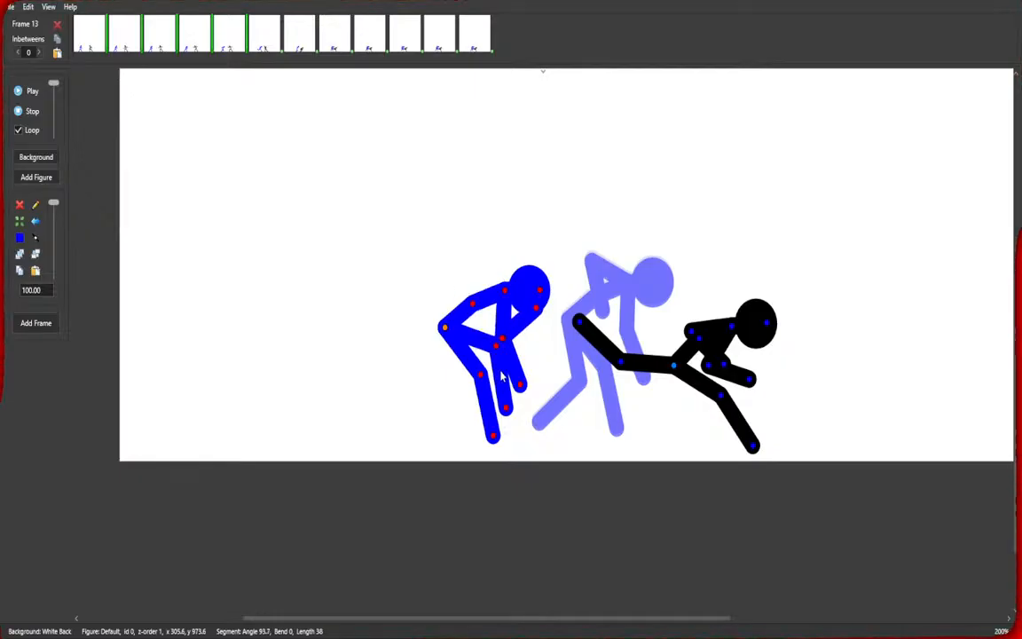
left_click_drag(535, 312, 526, 421)
left_click_drag(504, 347, 534, 337)
left_click_drag(481, 374, 501, 335)
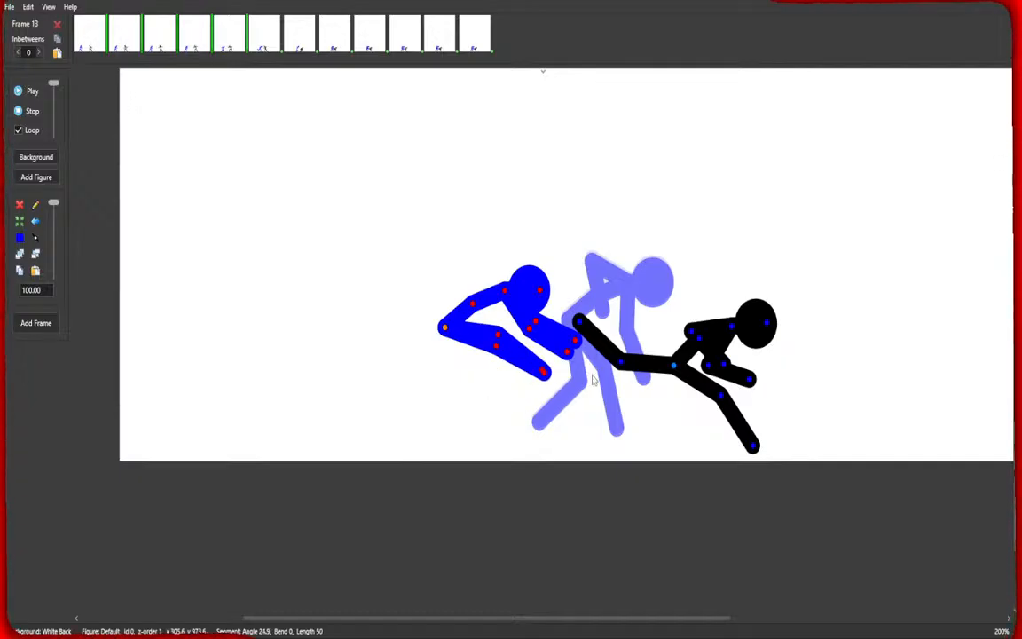
Pull the black figure back, retract its kicking leg into a bent stance, and push the blue figure farther back with arms outstretched.
left_click_drag(674, 365, 636, 365)
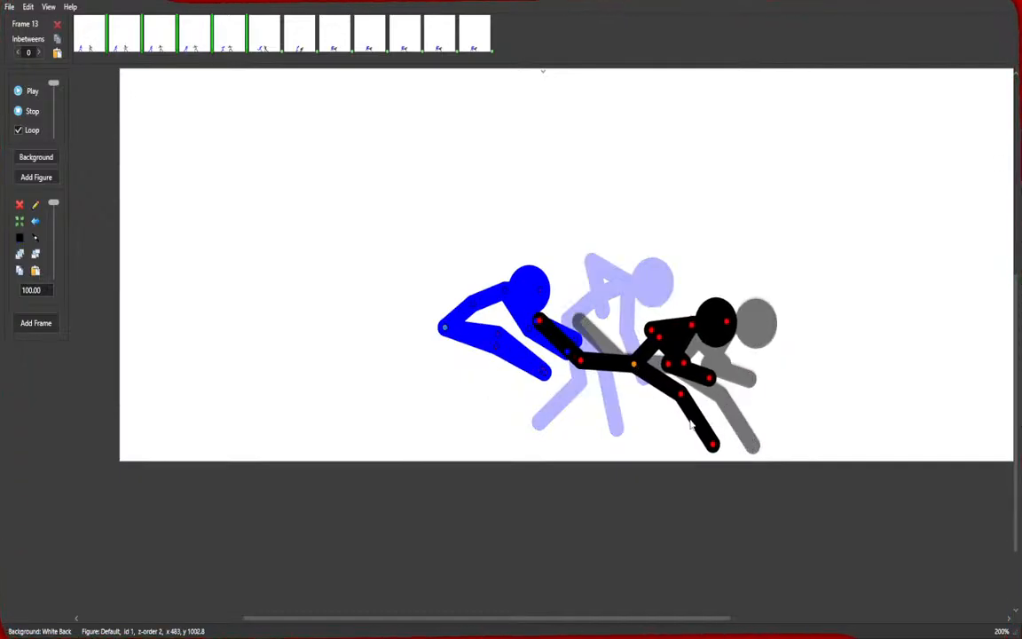
left_click_drag(700, 425, 677, 432)
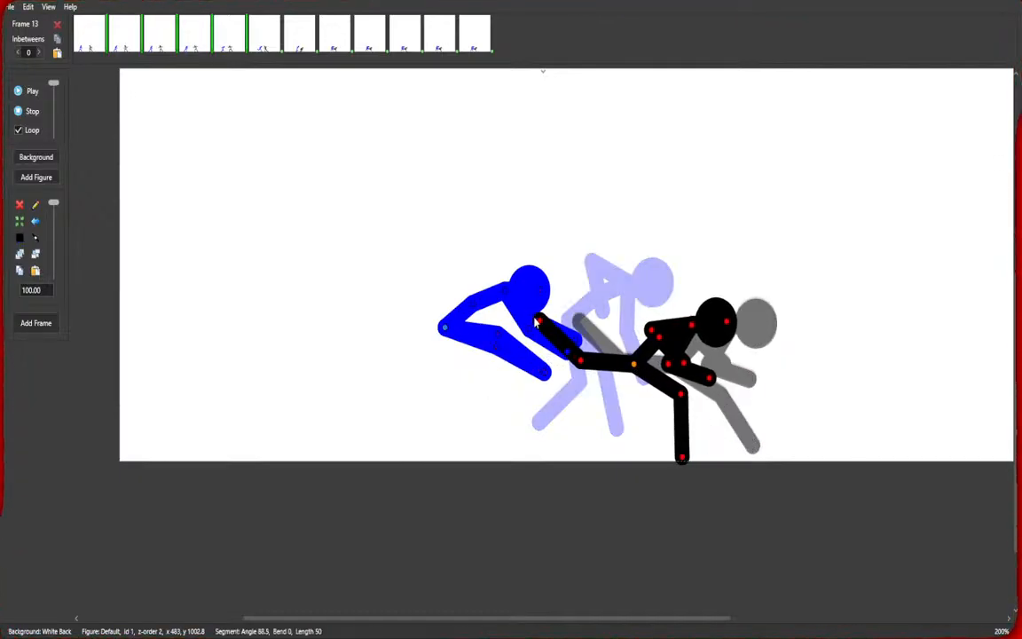
left_click_drag(536, 322, 587, 300)
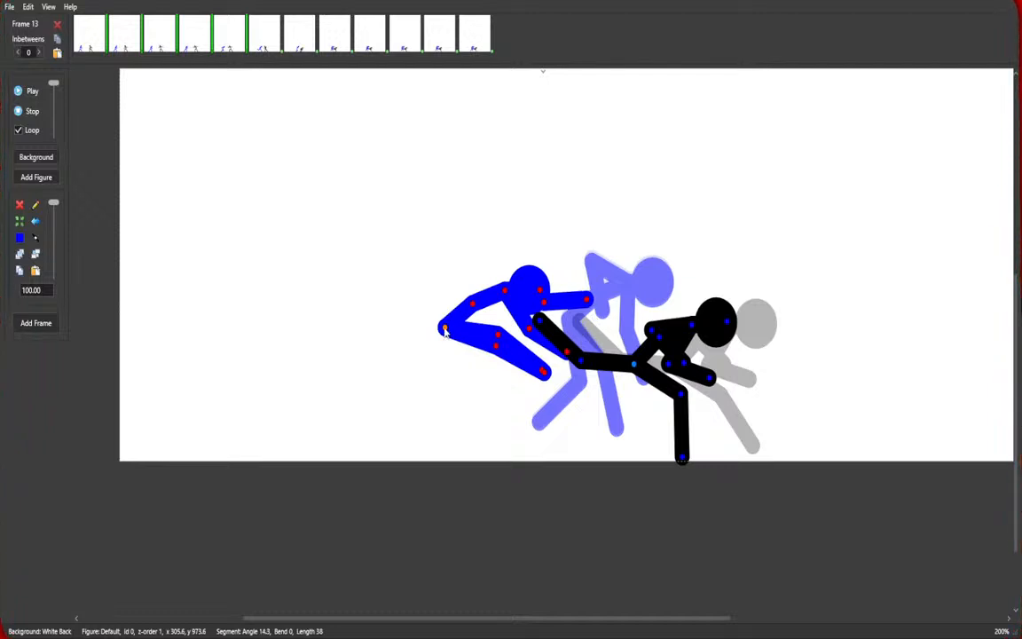
left_click_drag(445, 330, 402, 327)
left_click_drag(538, 321, 606, 304)
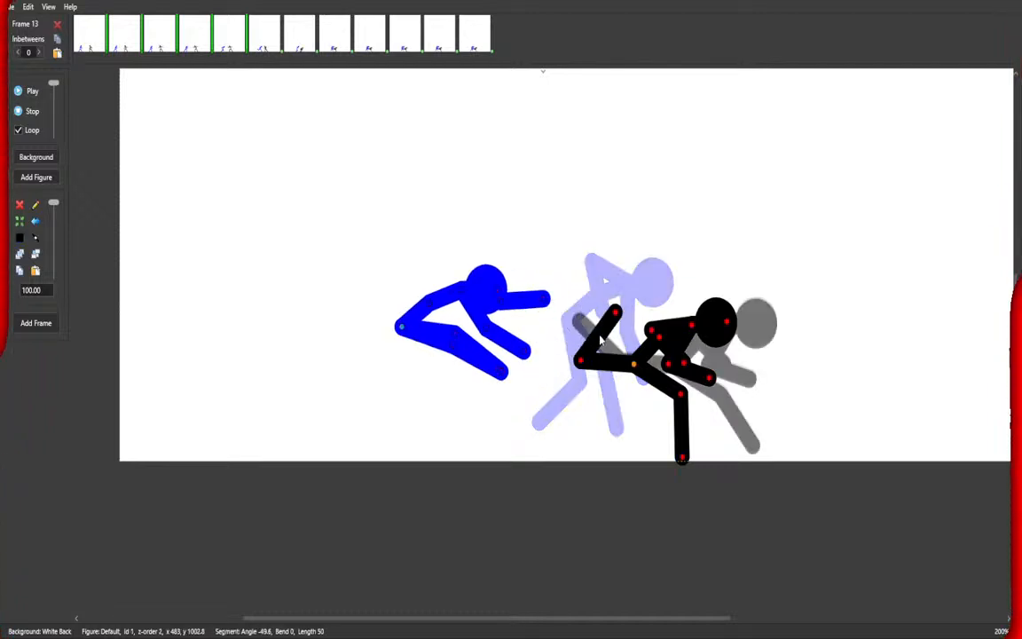
left_click_drag(580, 361, 586, 389)
mouse_move(668, 342)
left_mouse_down()
mouse_move(688, 344)
mouse_move(678, 321)
mouse_move(651, 329)
left_mouse_up()
left_click_drag(683, 461, 695, 466)
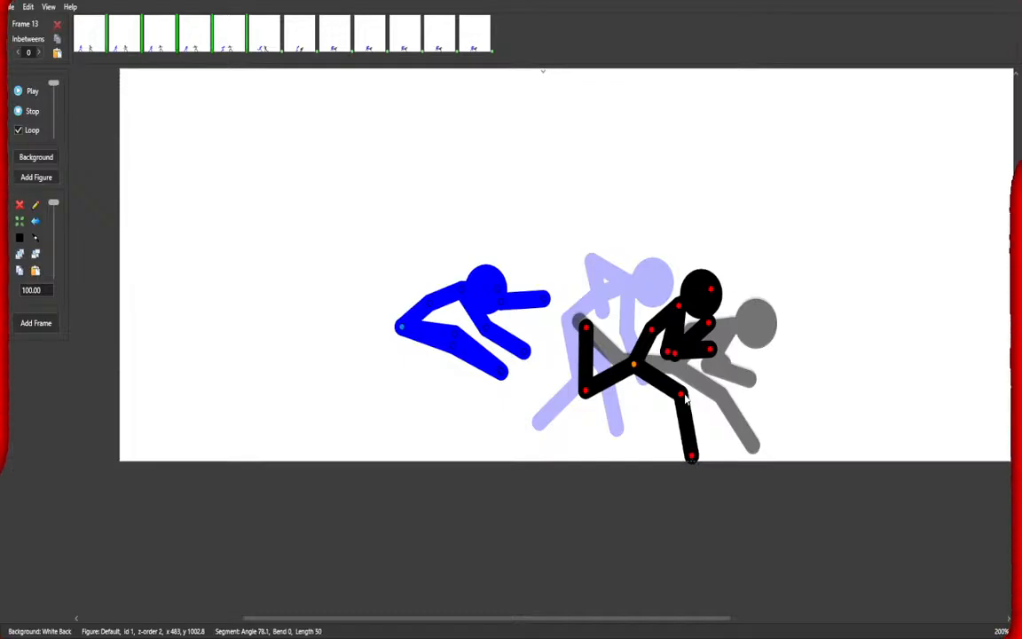
left_click_drag(634, 366, 630, 371)
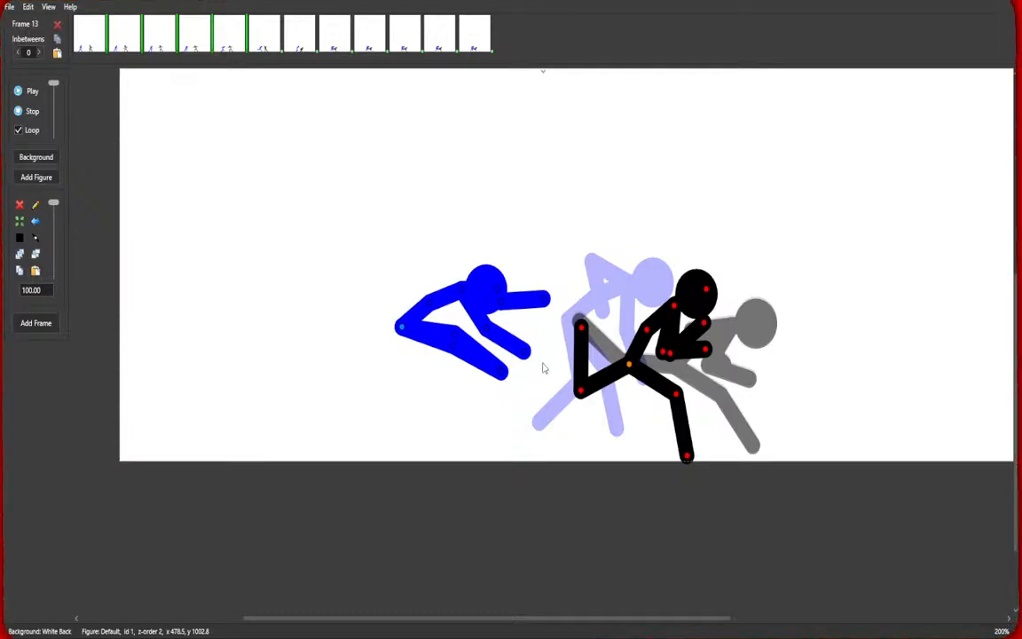
Add a new frame and lower the black figure's kicking leg, bringing it upright into a guarded stance.
key("Return")
left_click_drag(582, 390, 603, 423)
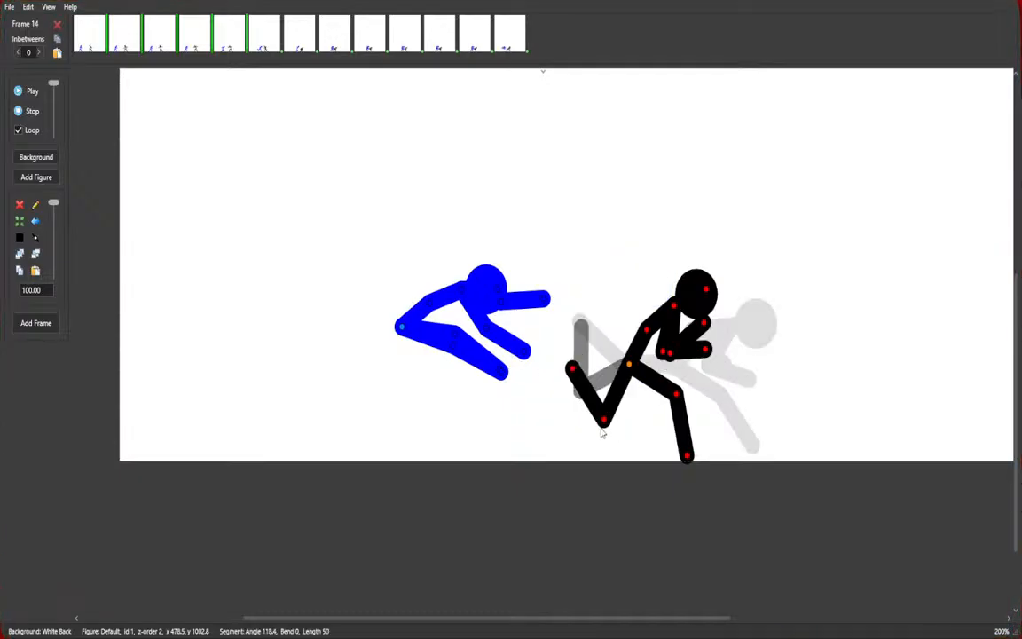
left_click_drag(572, 372, 575, 425)
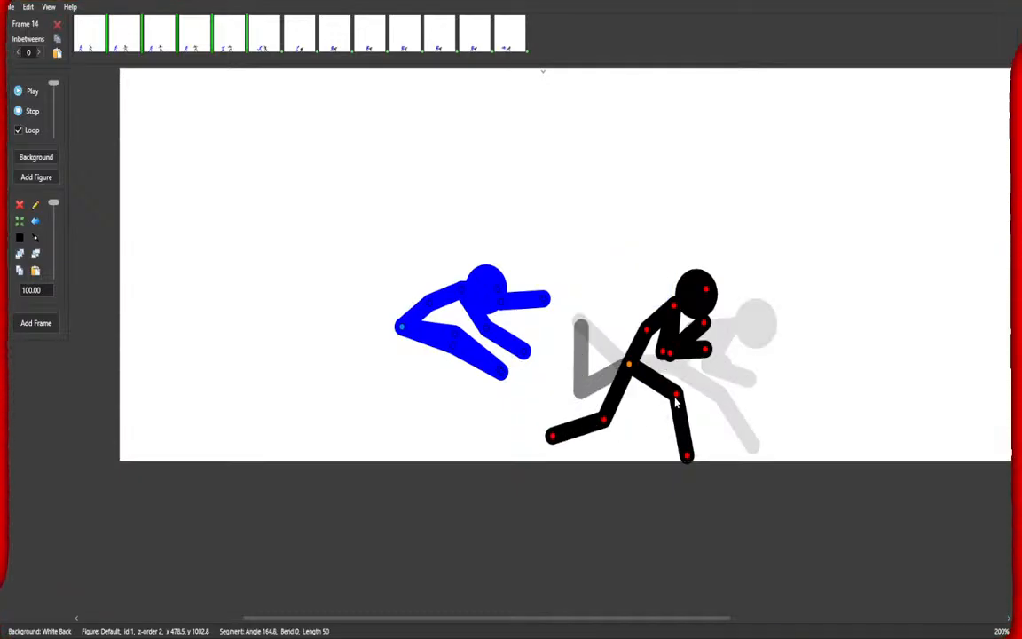
left_click_drag(678, 397, 680, 391)
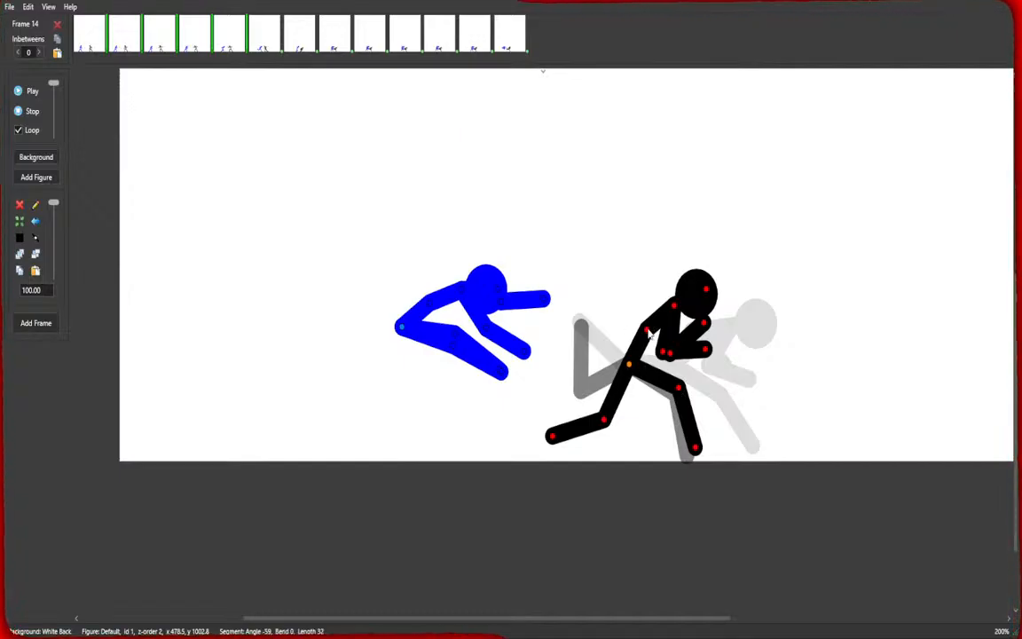
mouse_move(651, 330)
left_mouse_down()
mouse_move(633, 336)
mouse_move(624, 316)
mouse_move(651, 347)
mouse_move(670, 325)
left_mouse_up()
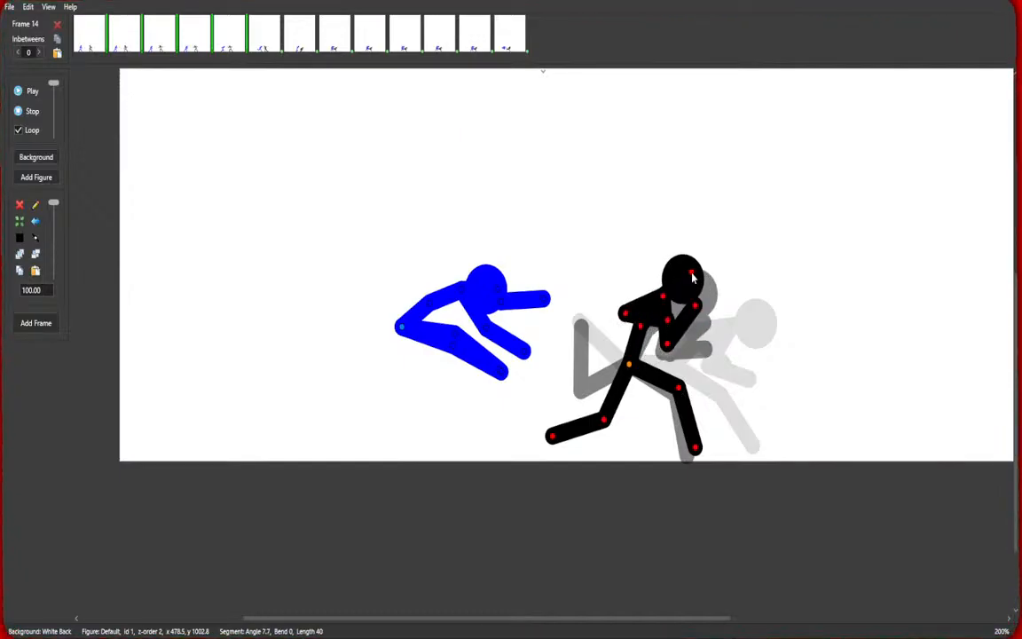
left_click_drag(693, 278, 685, 272)
left_click_drag(629, 368, 657, 403)
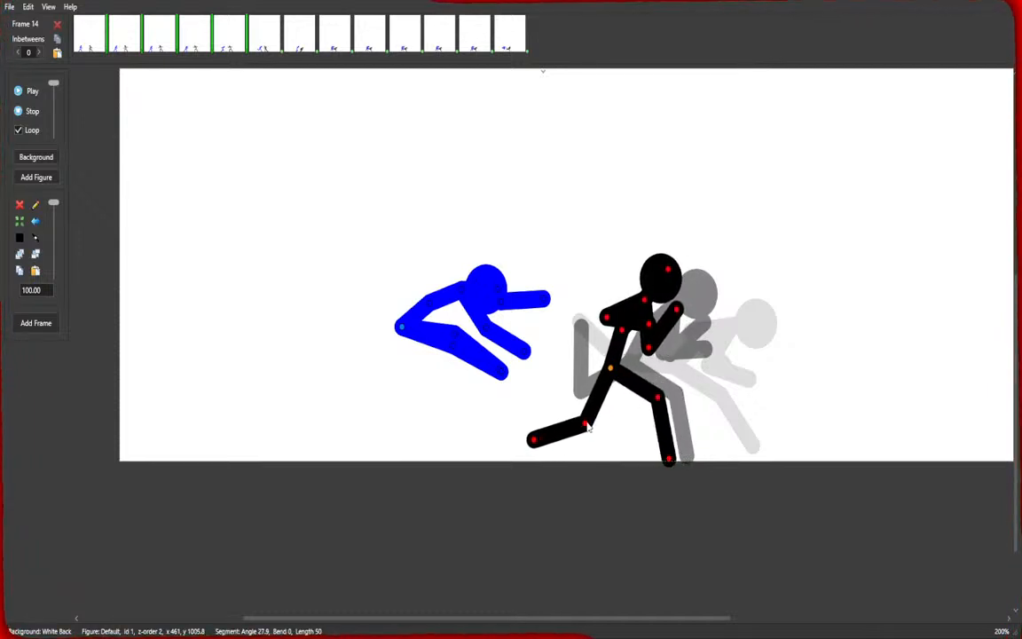
left_click_drag(585, 432, 592, 437)
Drop the blue figure lower and farther left, then add a new frame.
left_click_drag(402, 328, 339, 348)
left_click_drag(373, 401, 401, 348)
key("space")
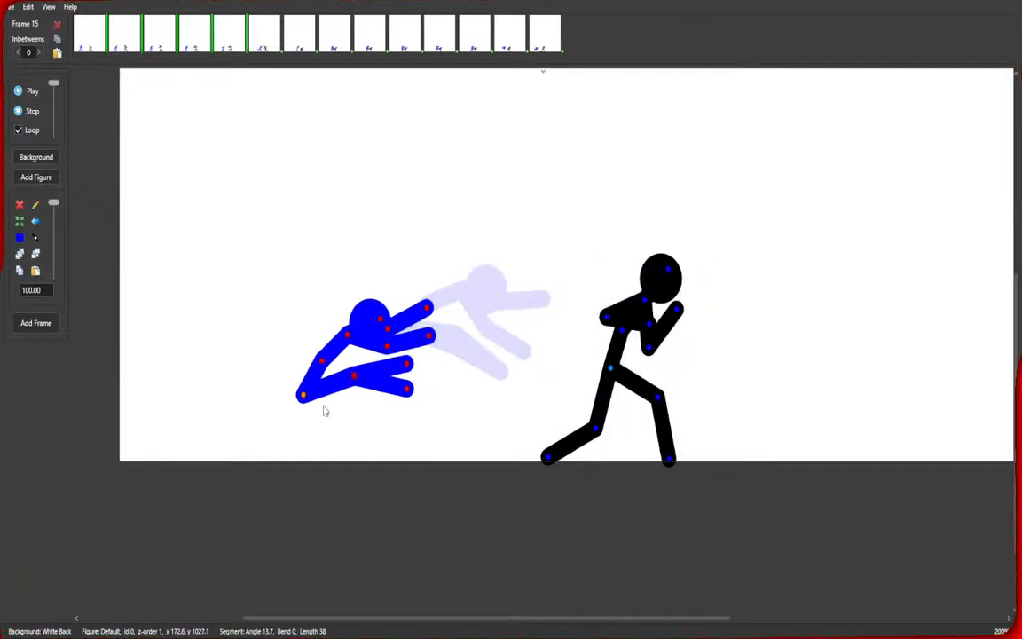
Land the blue figure on the ground at the canvas's left edge and add a new frame.
left_click_drag(305, 397, 190, 460)
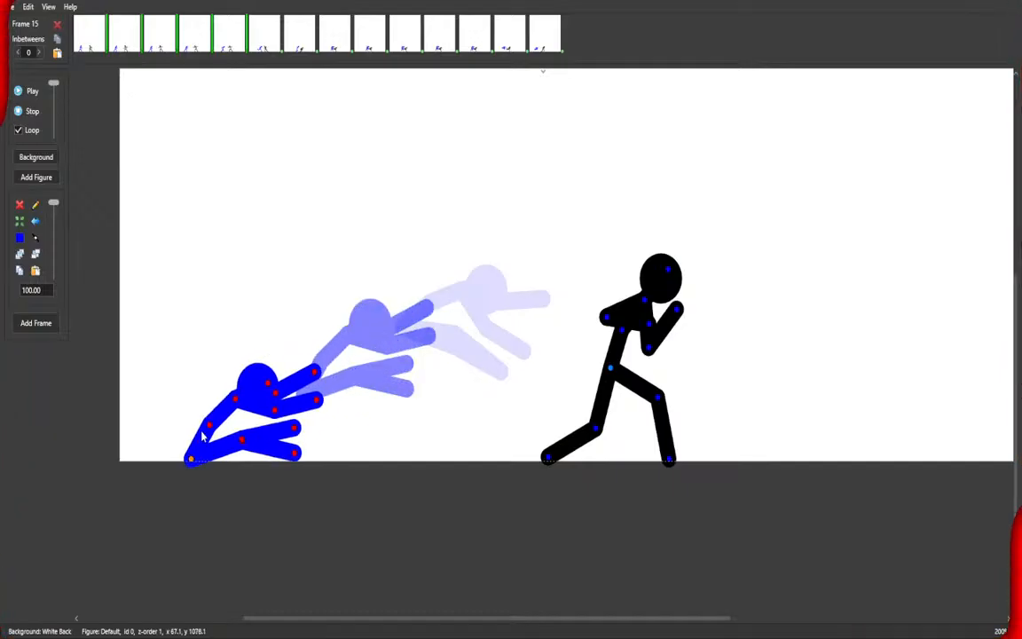
left_click(611, 370)
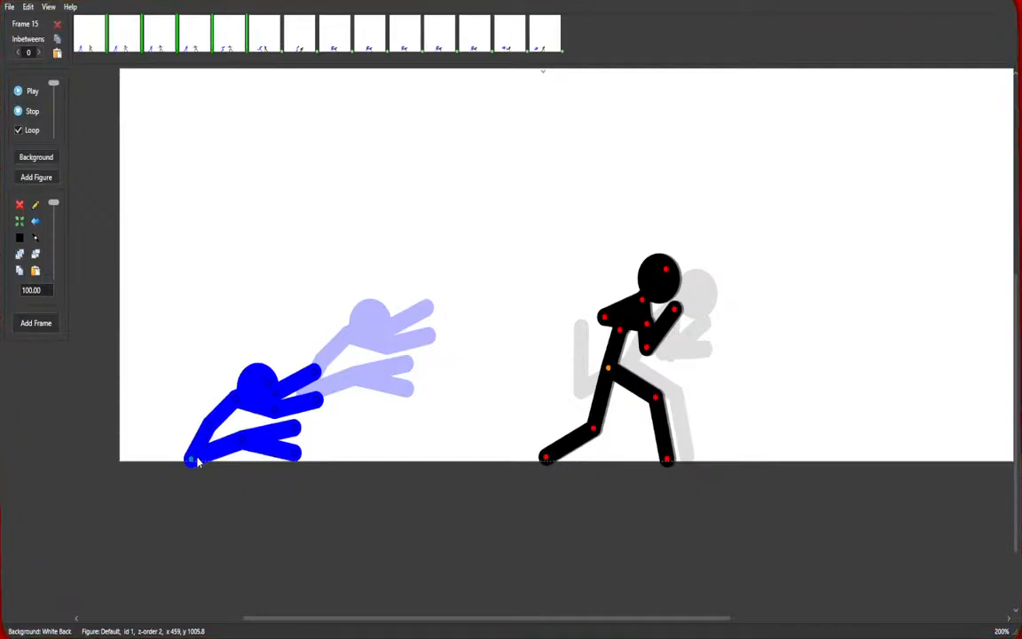
left_click_drag(191, 462, 181, 460)
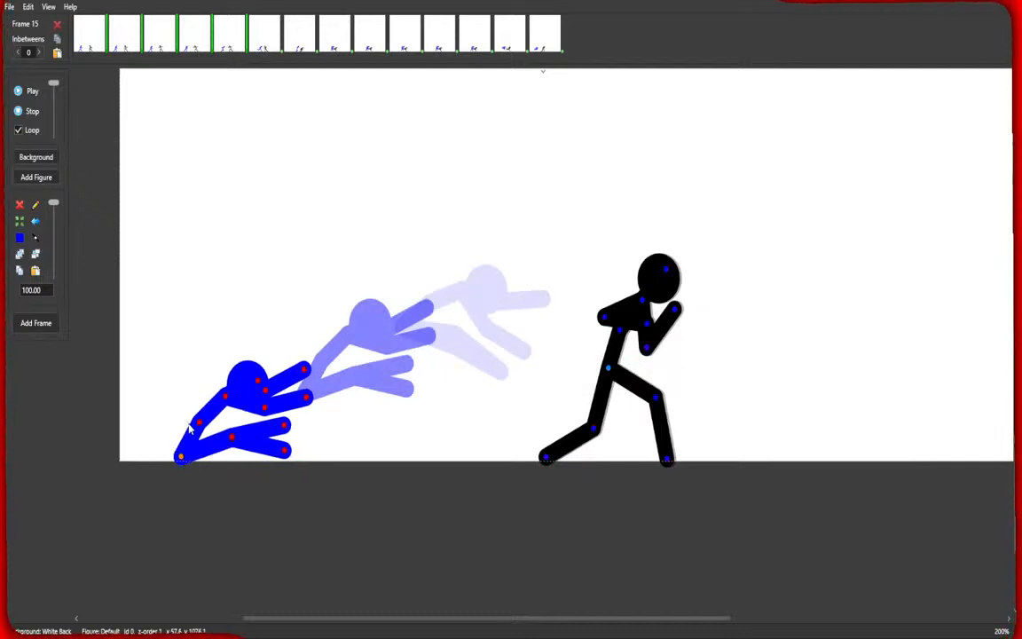
key("space")
Raise the blue figure's torso into a sitting pose with bent knees and adjusted arms, then add a new frame.
left_click_drag(182, 458, 126, 405)
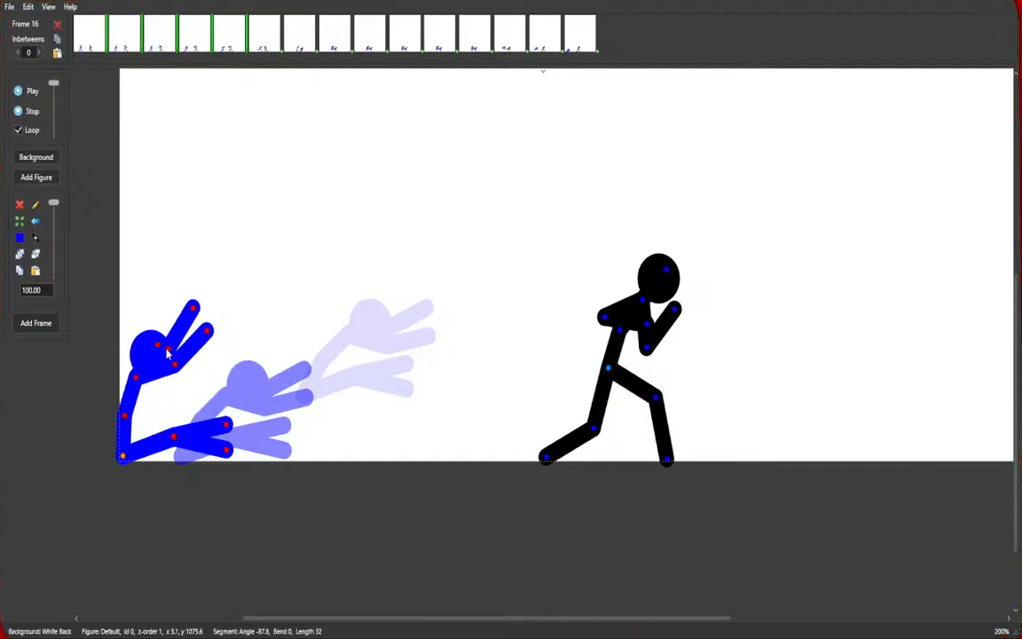
left_click_drag(168, 350, 175, 368)
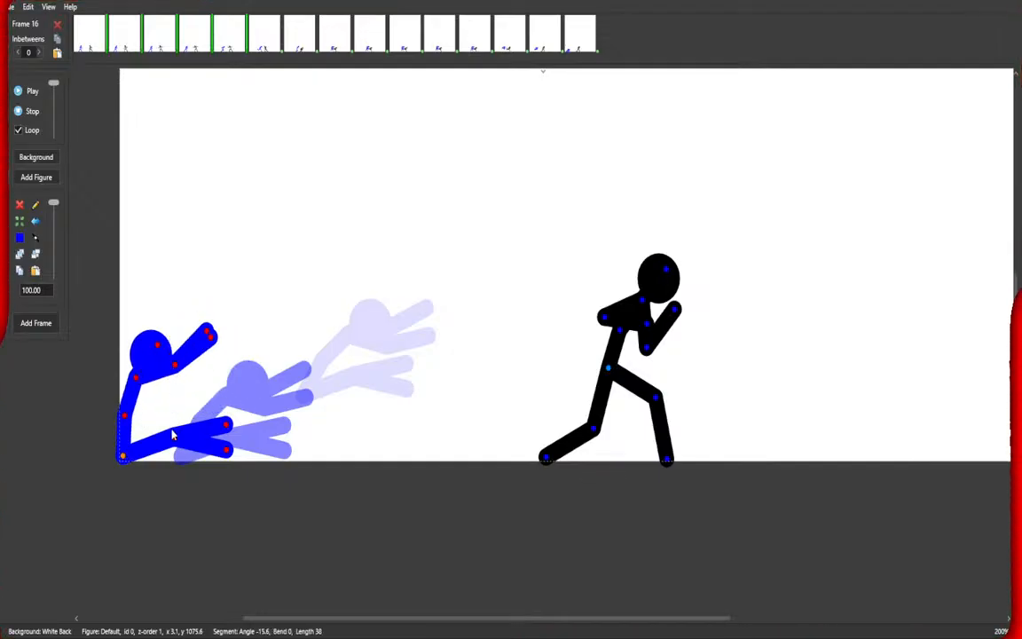
left_click_drag(174, 435, 176, 403)
left_click_drag(157, 345, 178, 371)
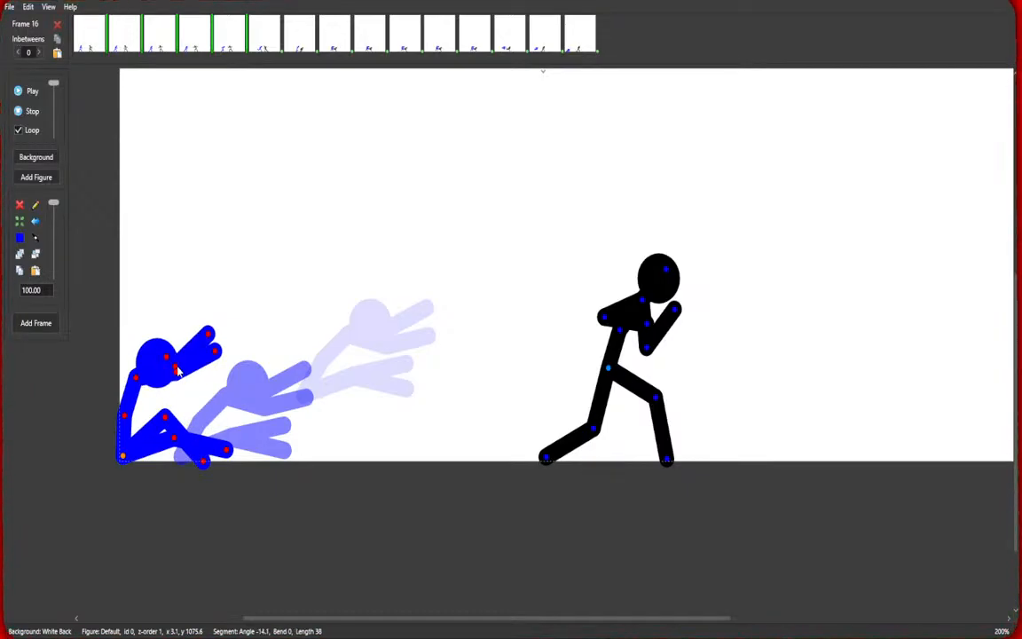
left_click(607, 368)
key("Return")
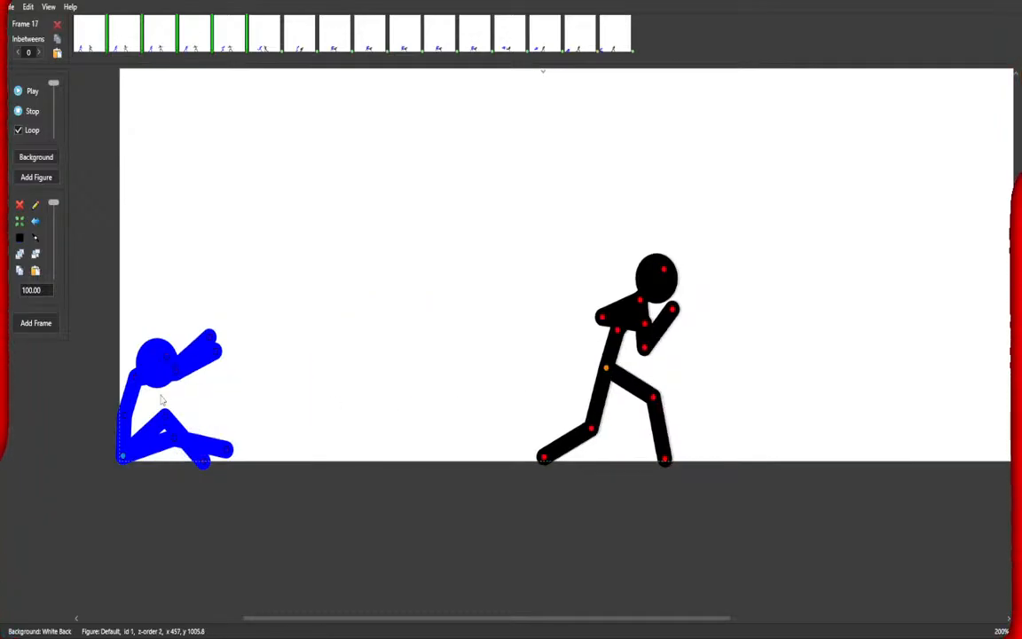
Straighten the blue figure's back to sit upright, nudge the black figure's guard arm, and add a new frame.
left_click_drag(136, 376, 125, 414)
left_click_drag(163, 359, 130, 335)
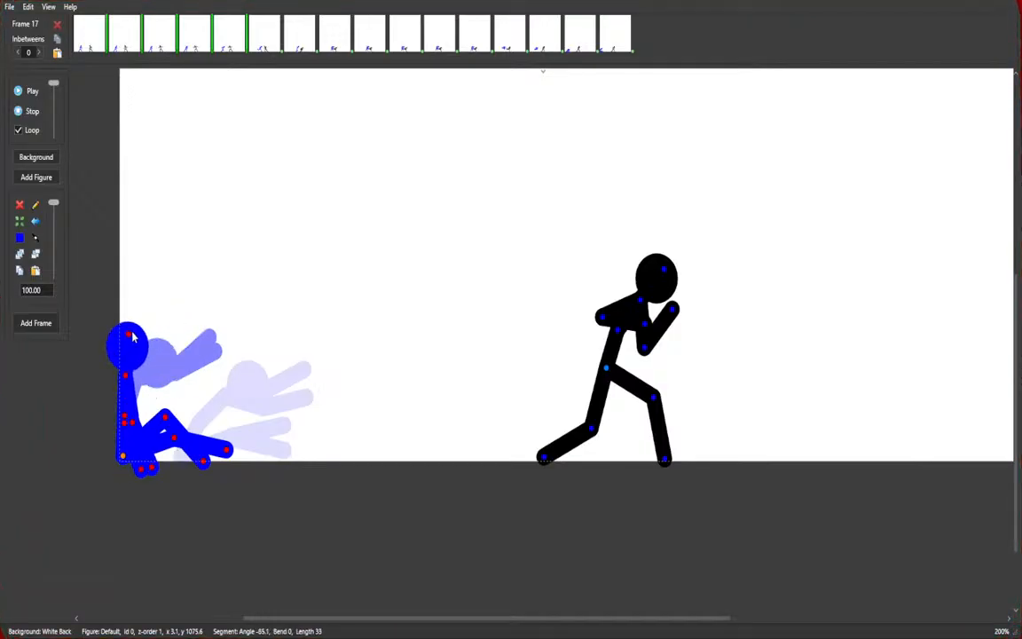
left_click_drag(135, 453, 129, 425)
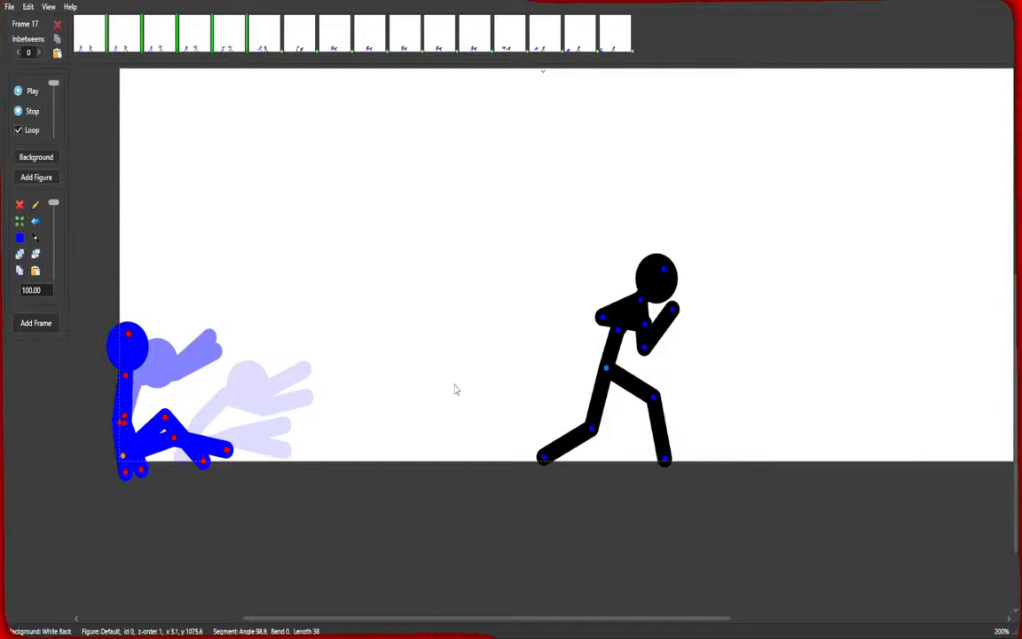
left_click_drag(619, 337, 614, 336)
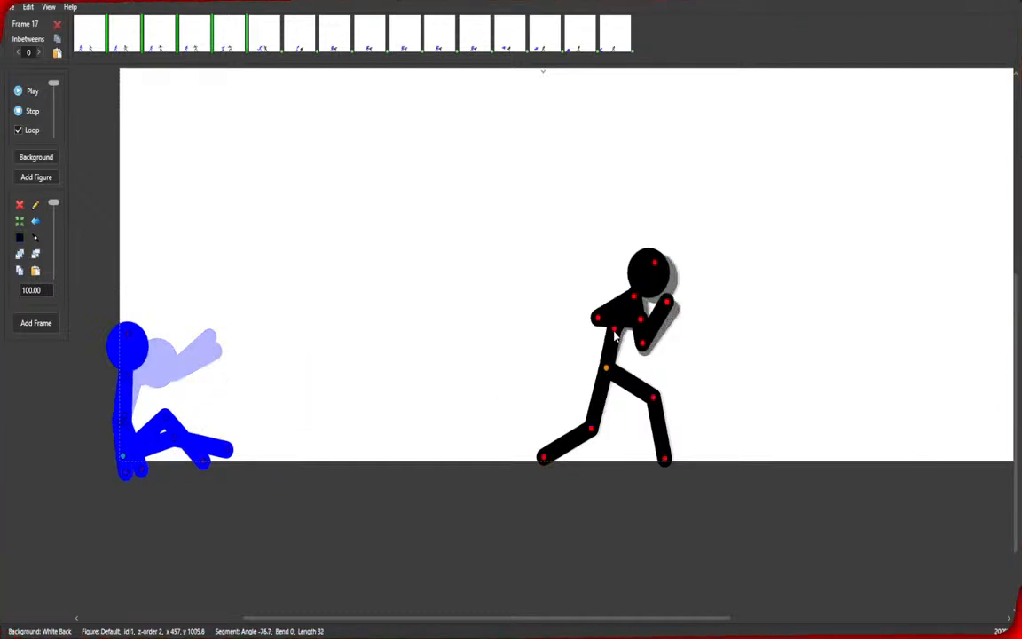
key("Return")
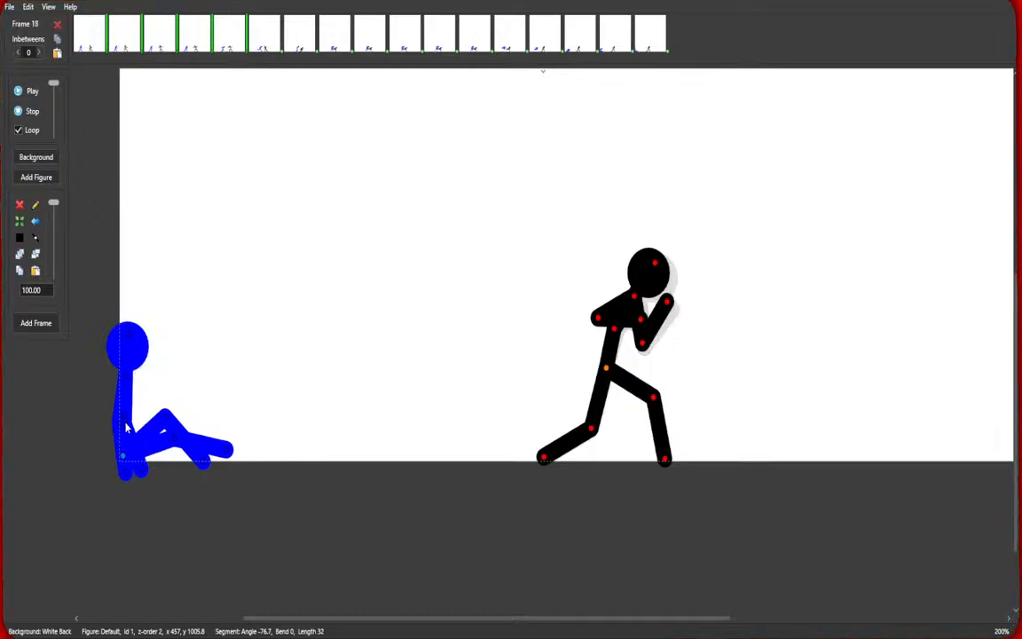
Tilt the blue figure's head forward, adjust the black figure's legs slightly, and add a new frame.
left_click(124, 462)
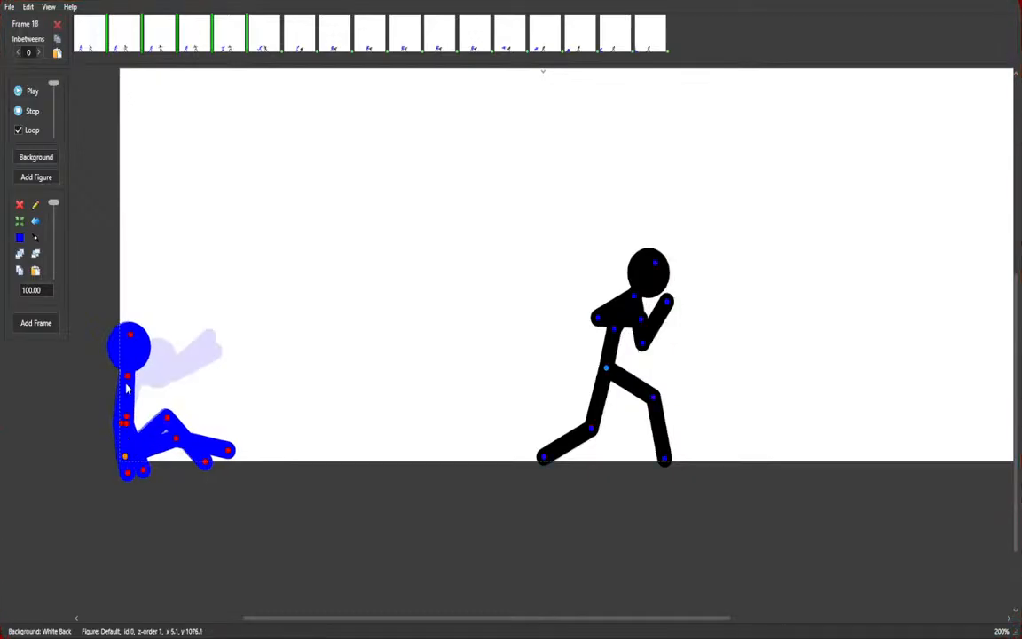
left_click_drag(134, 349, 140, 391)
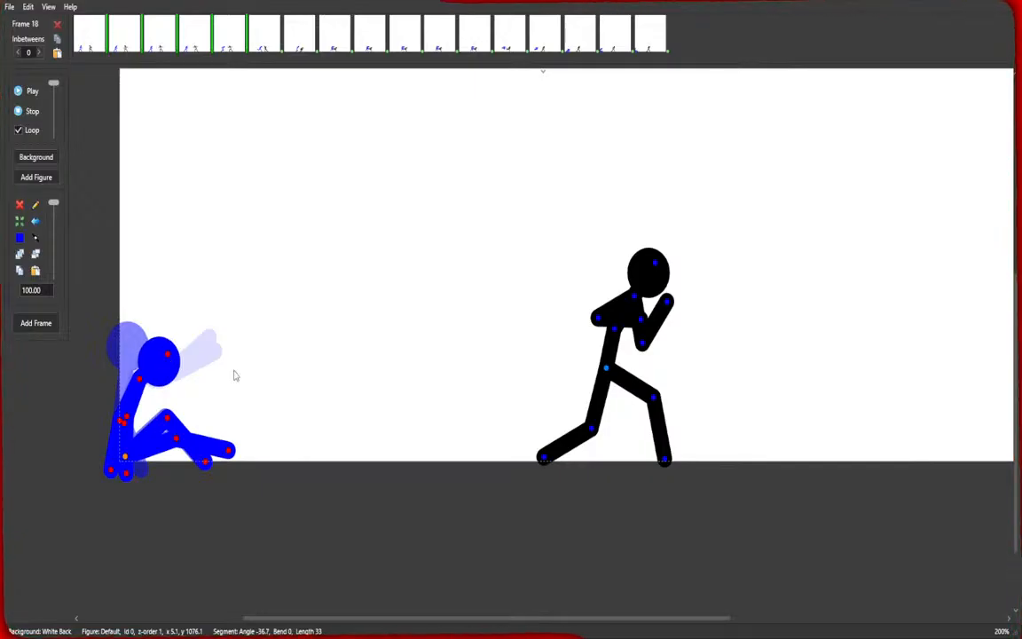
left_click(603, 379)
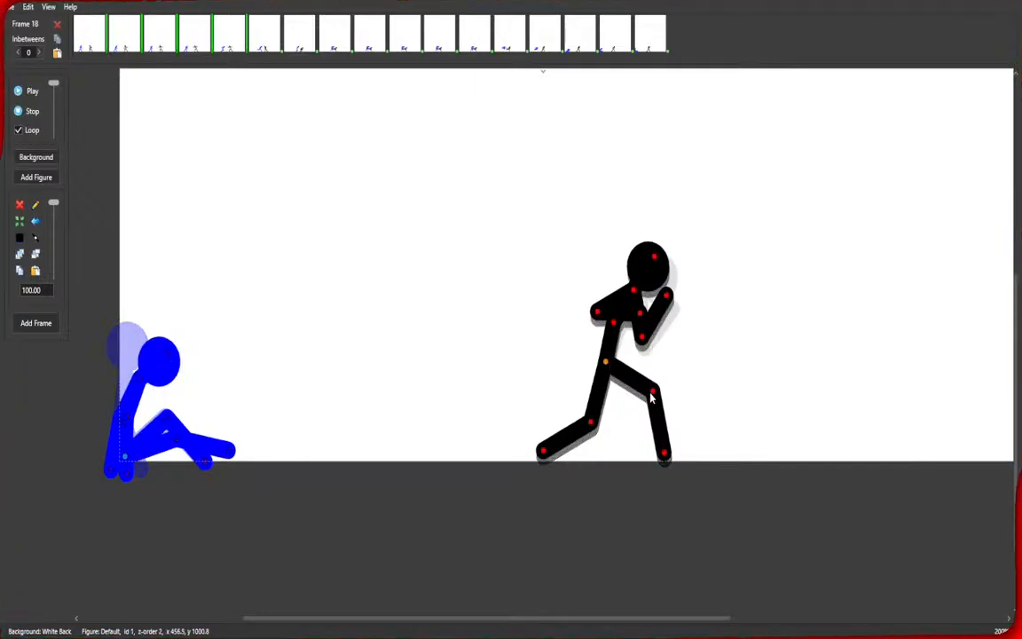
left_click_drag(651, 399, 652, 402)
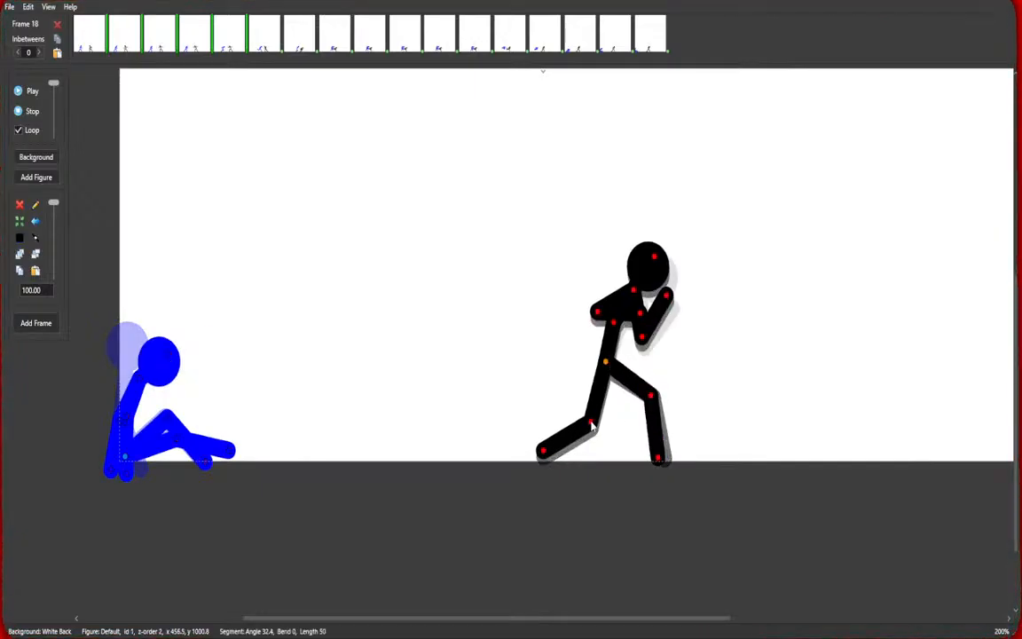
left_click_drag(591, 423, 596, 424)
key("space")
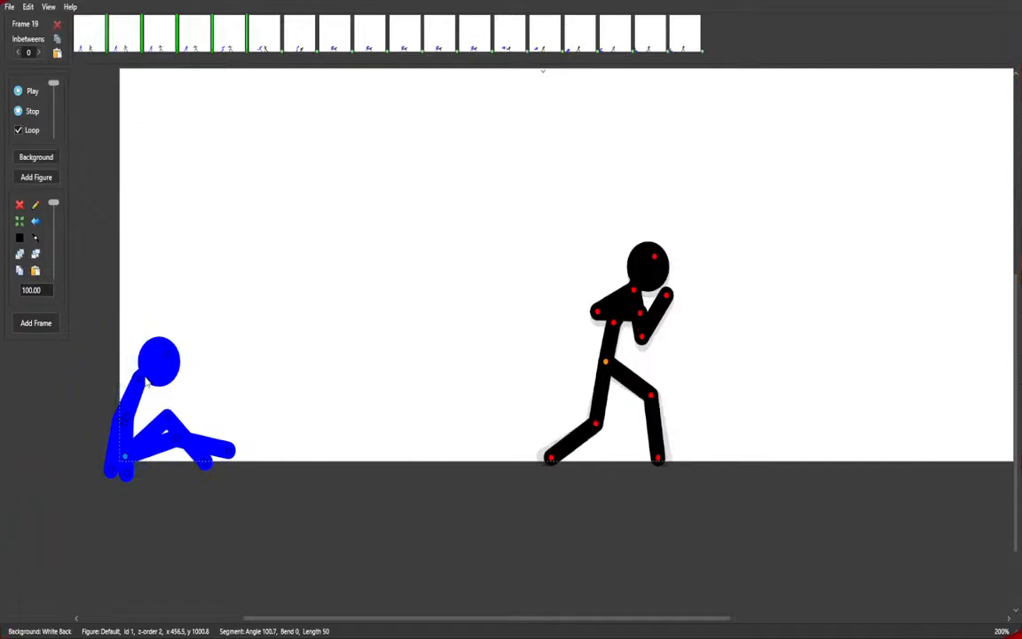
Nudge the blue figure's head down slightly and add five more holding frames.
left_click_drag(170, 357, 174, 372)
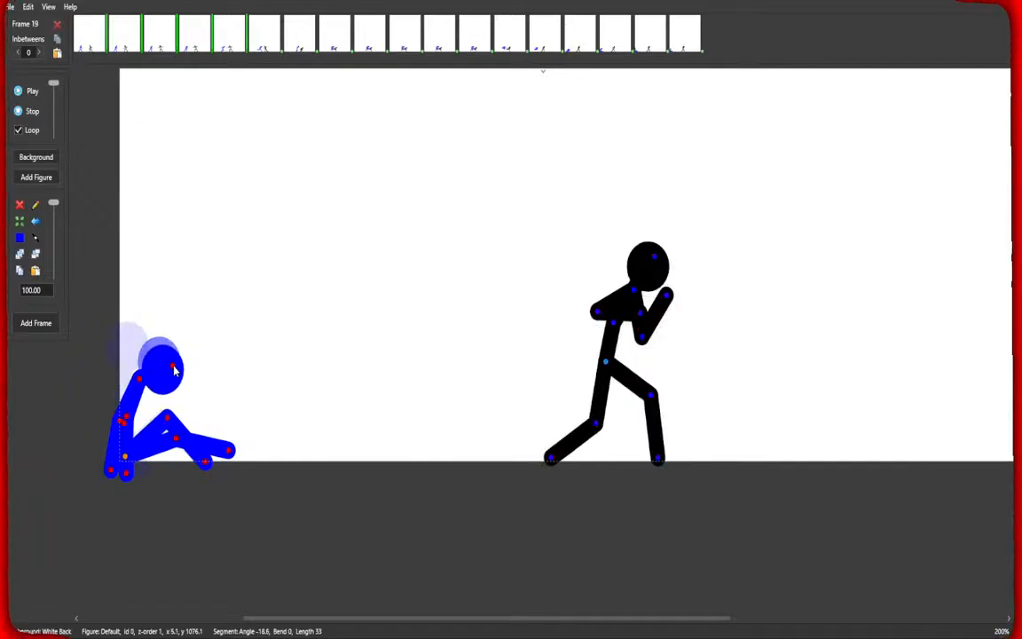
key("space")
key("space")
key("space")
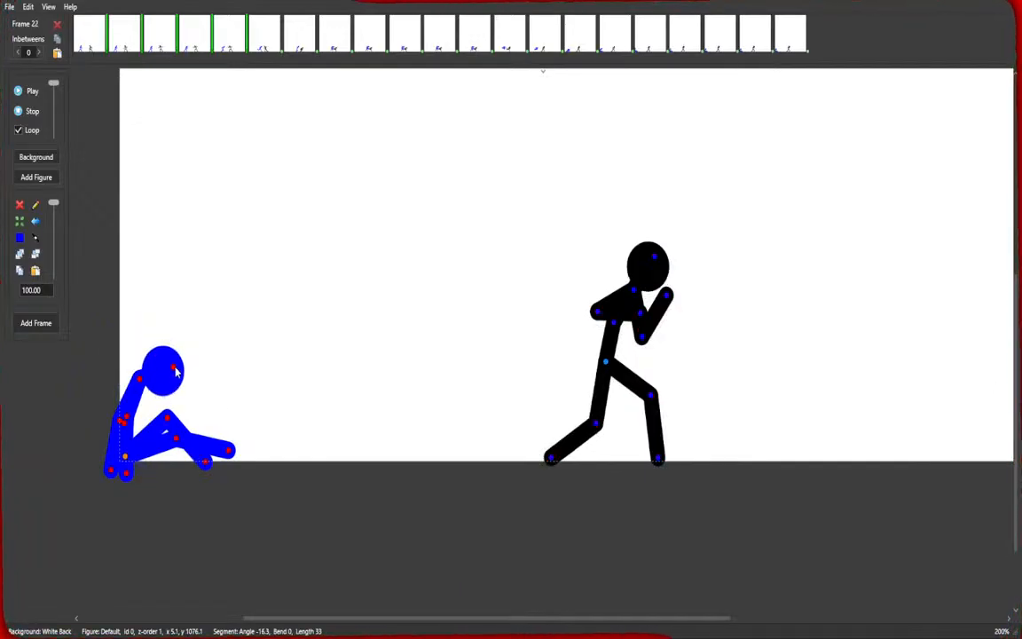
key("space")
key("space")
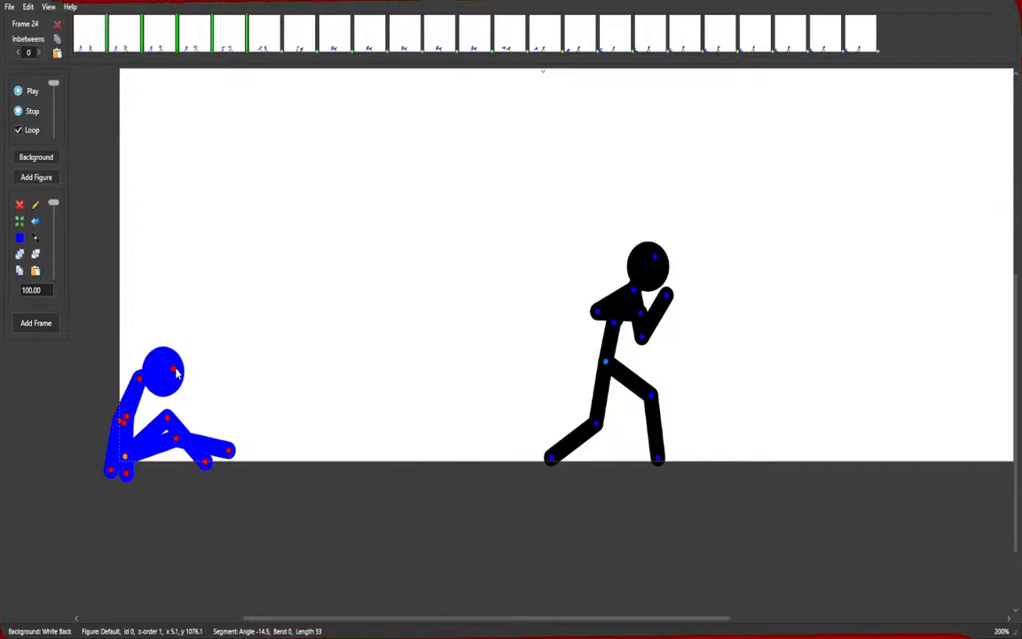
Select frame 3 and play the animation back, then stop the playback.
left_click(162, 45)
left_click(17, 92)
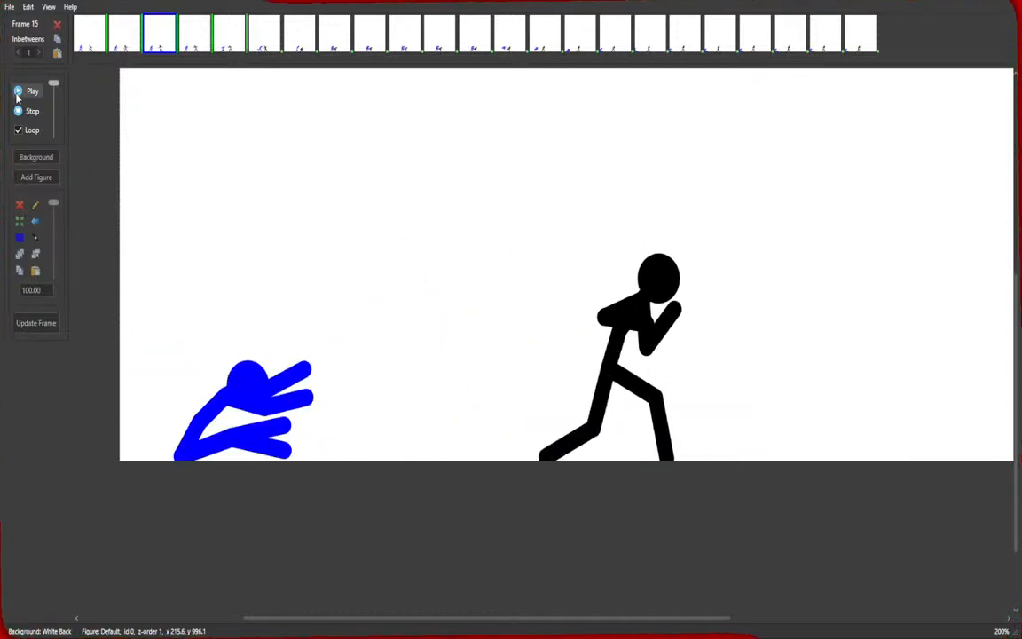
left_click(24, 112)
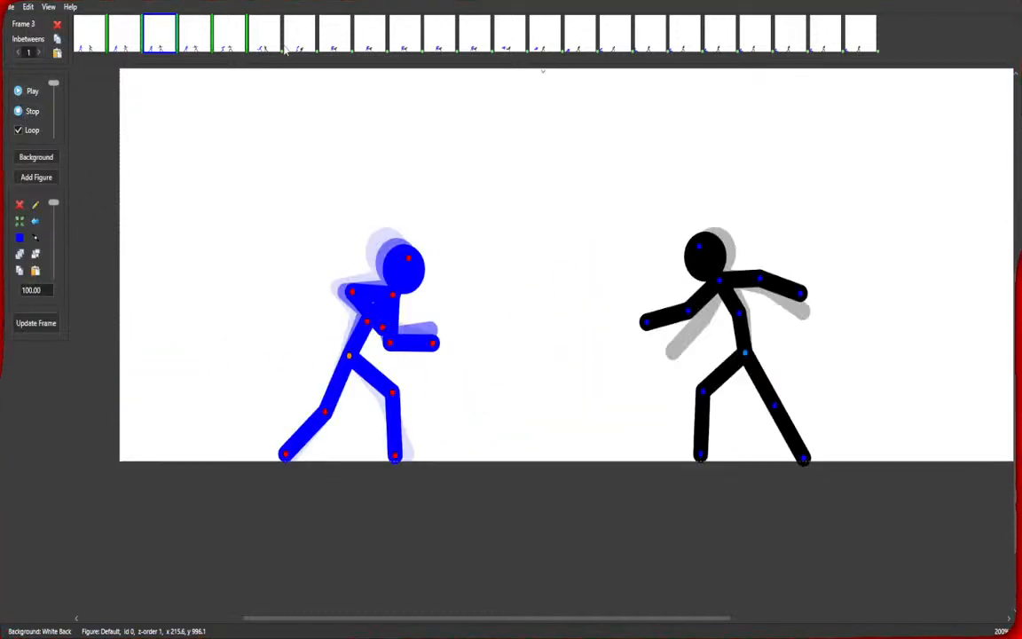
Set the inbetweens of frames 6 through 23 to 2 and preview the playback.
left_click(263, 40)
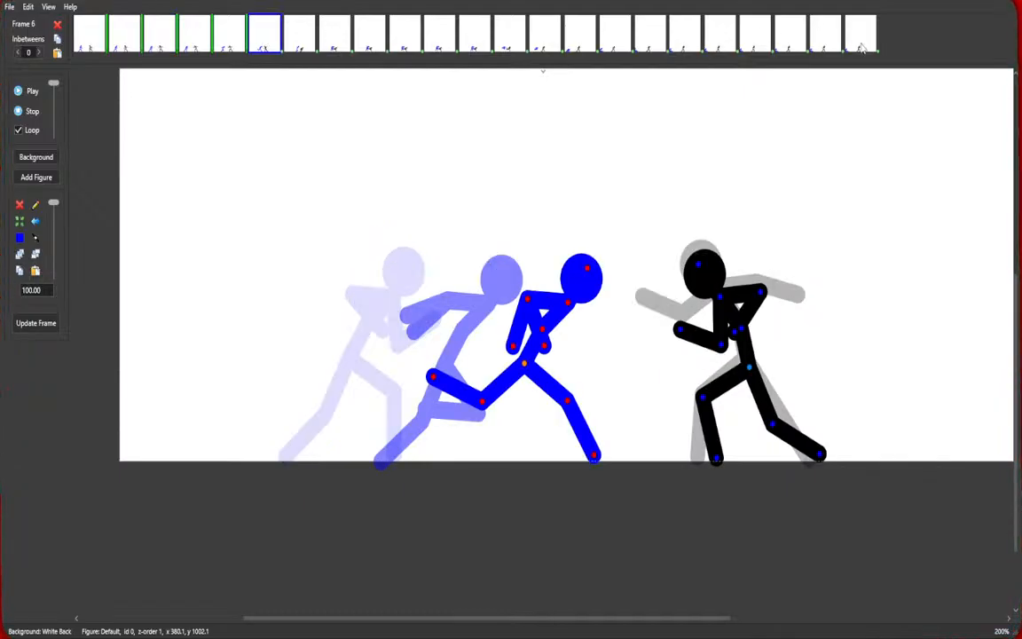
left_click(860, 40, "shift")
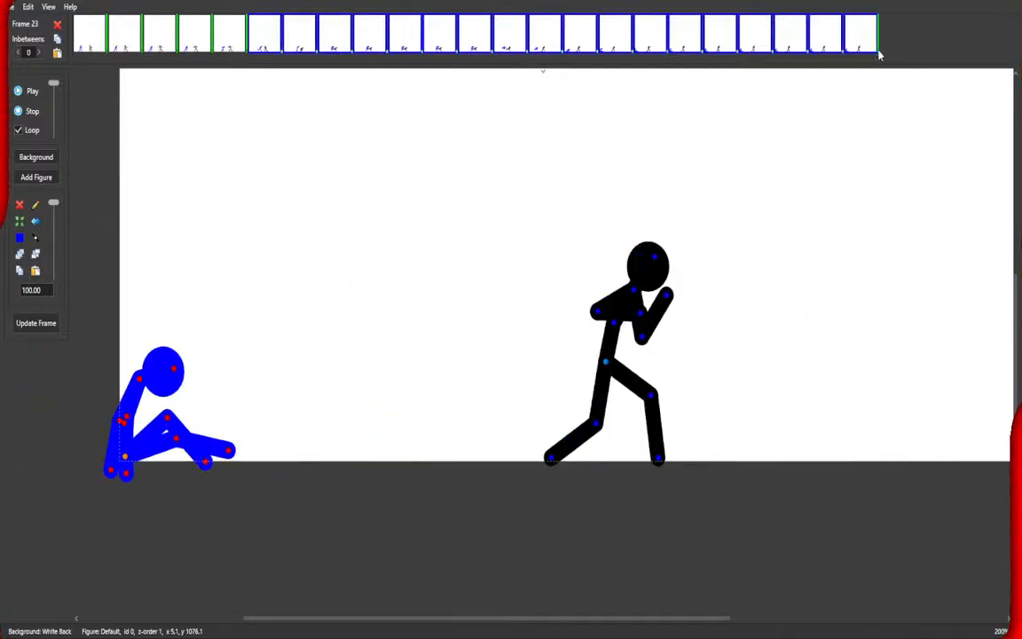
left_click(39, 52)
left_click(39, 53)
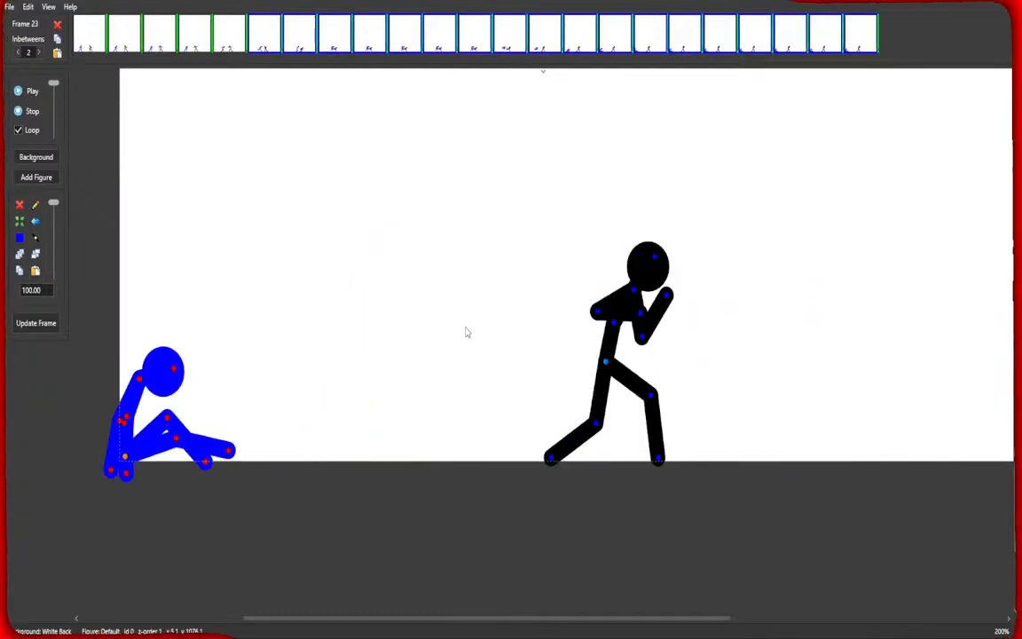
left_click(29, 93)
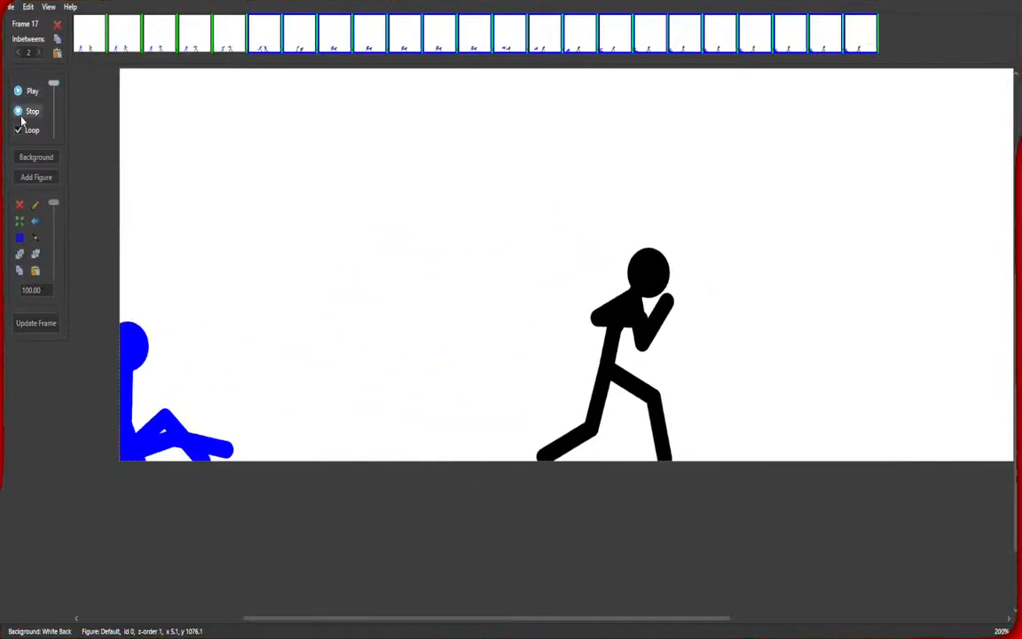
left_click(22, 114)
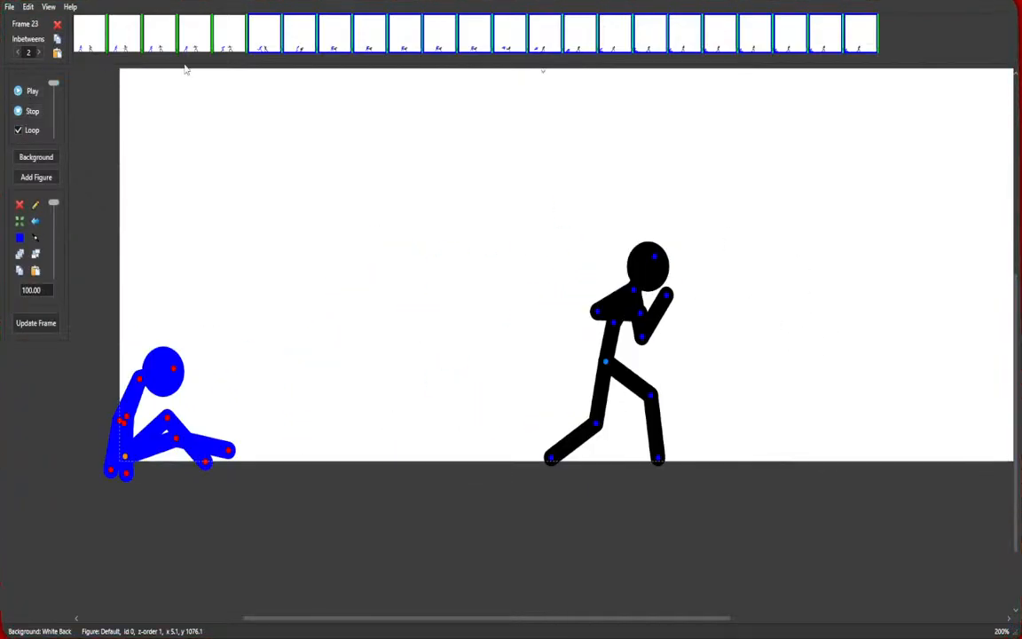
Step through the kick frames and set the inbetweens of frames 9 through 12 to 4.
left_click(264, 45)
left_click(299, 44)
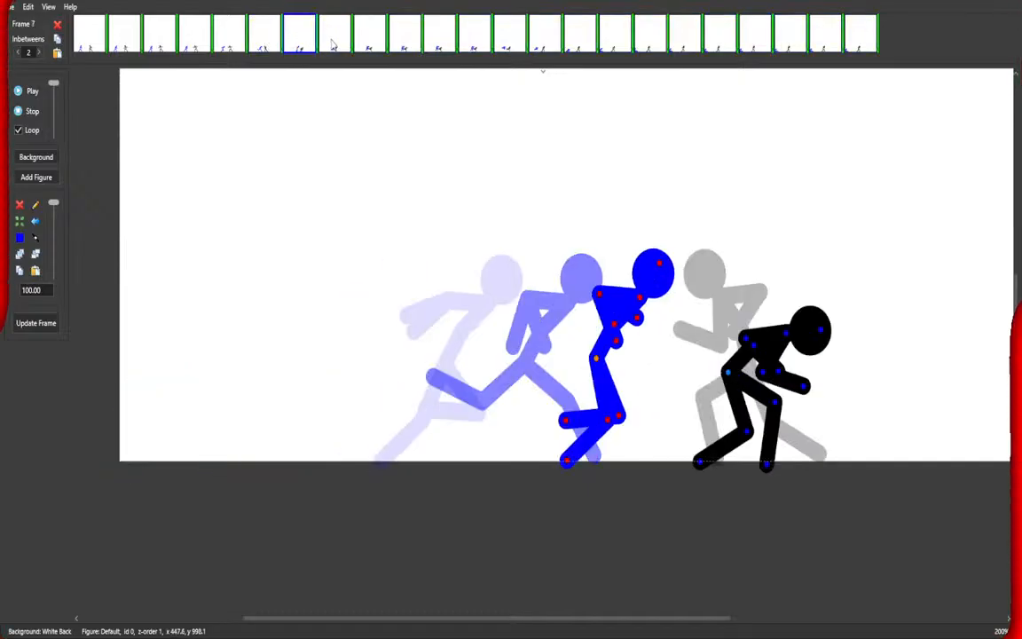
left_click(334, 44)
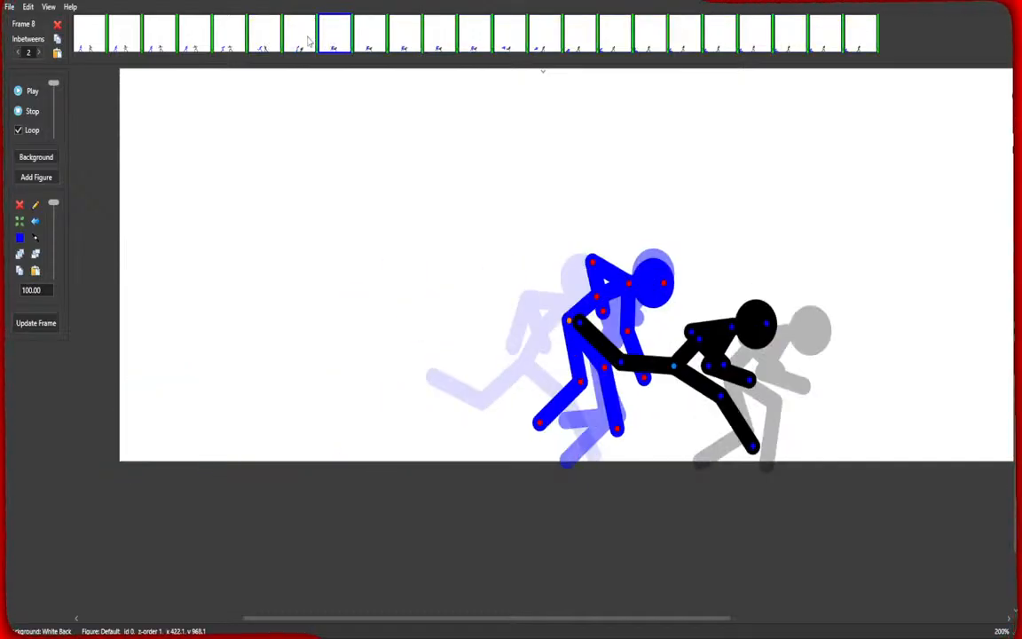
left_click(311, 41)
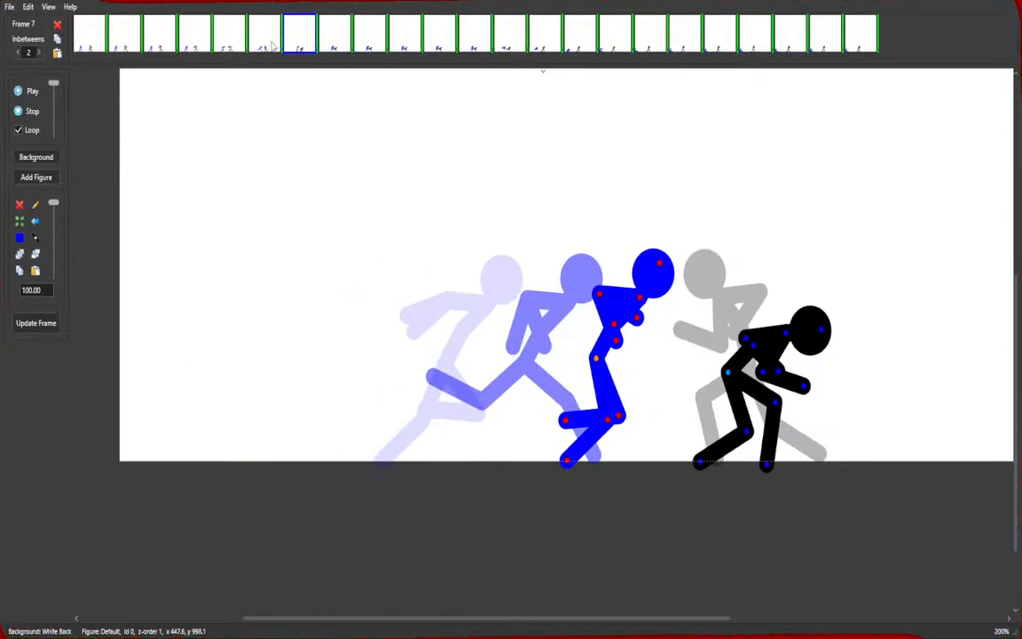
left_click(272, 46)
left_click(298, 49)
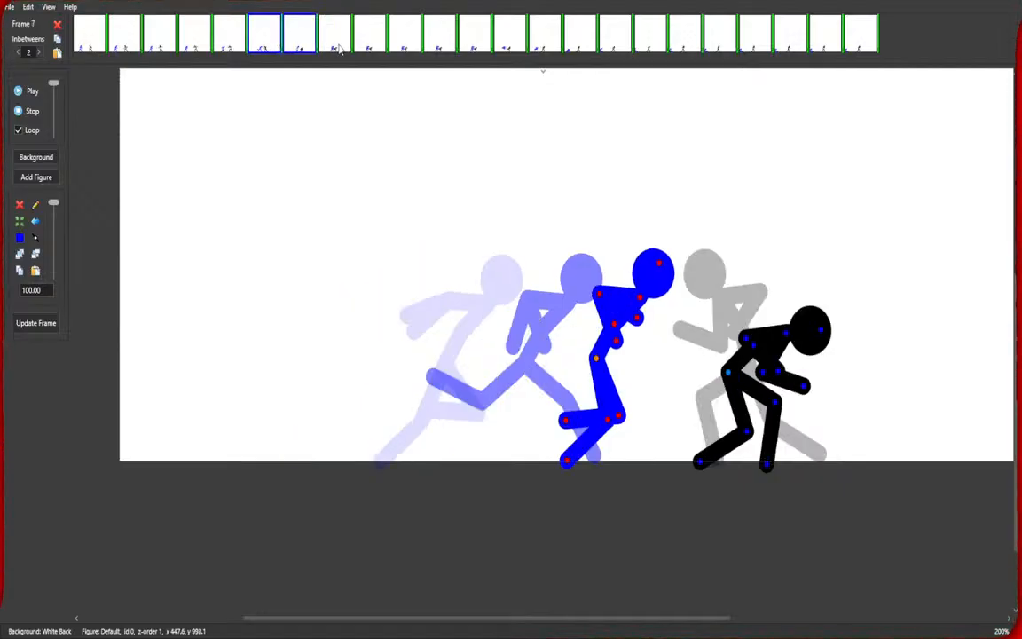
left_click(339, 48)
left_click(365, 49)
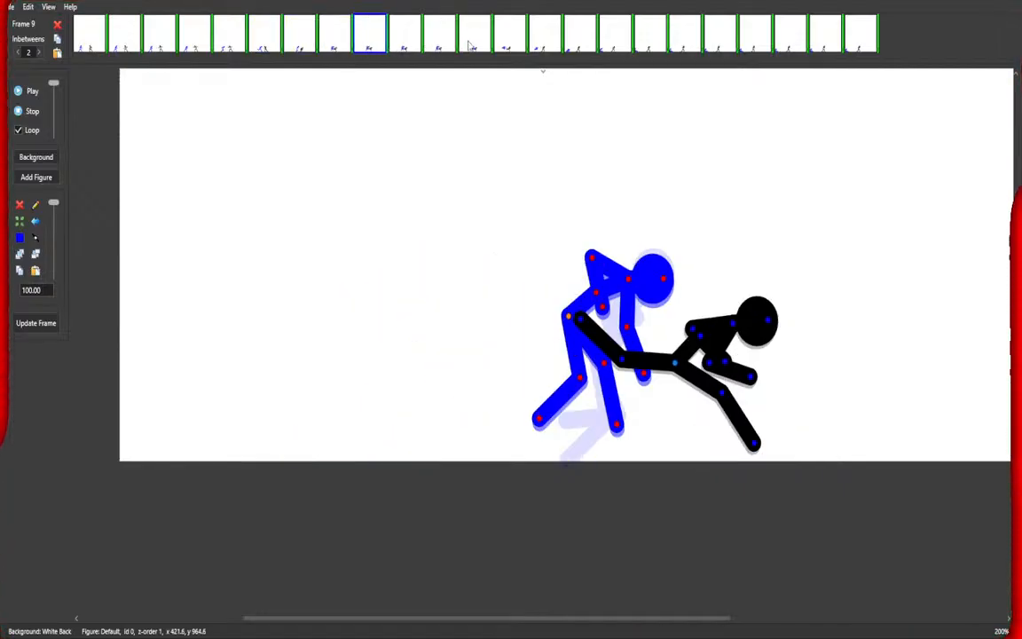
left_click(473, 44, "shift")
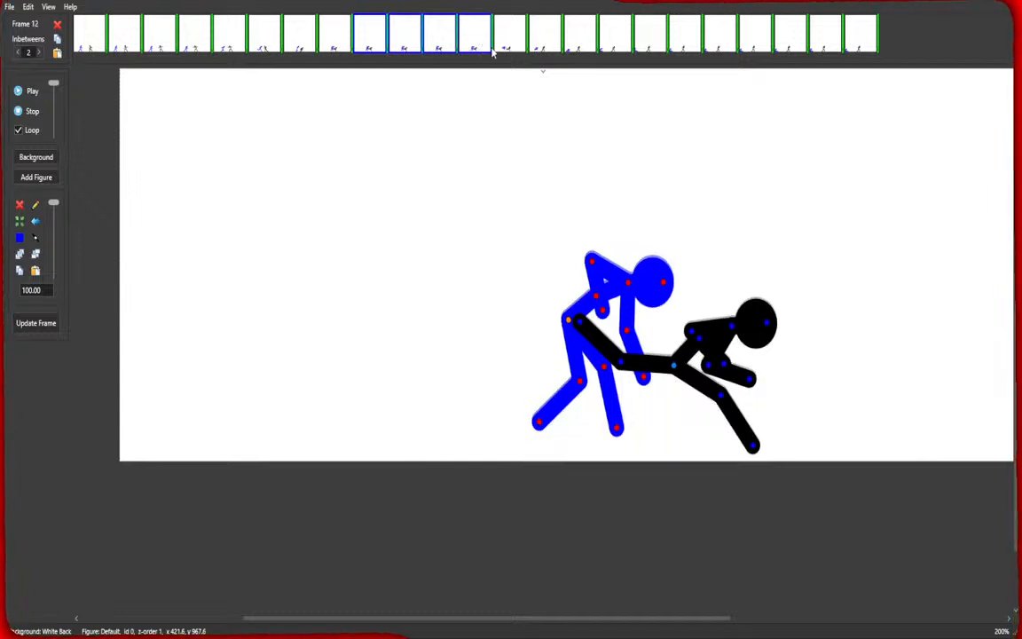
key("4")
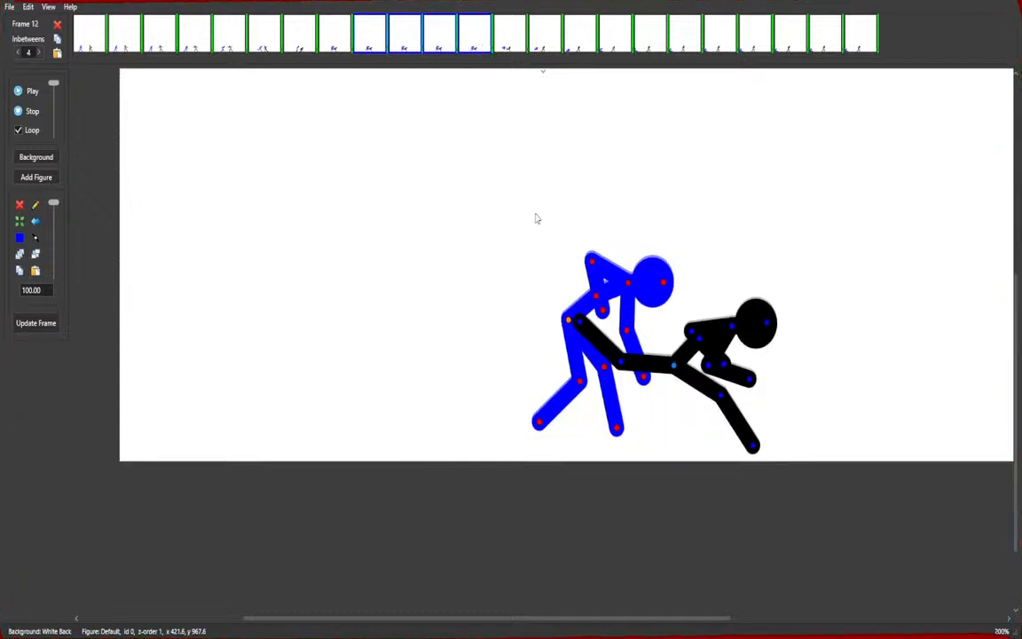
Set the inbetweens of frames 13 through 18 to 1 and preview the playback.
left_click(509, 49)
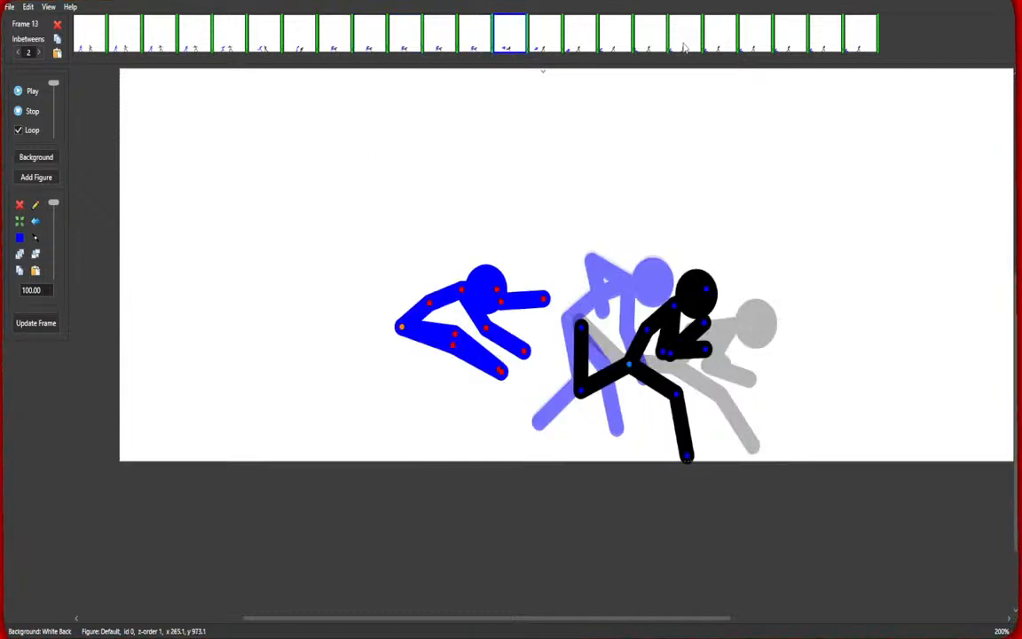
left_click(677, 53, "shift")
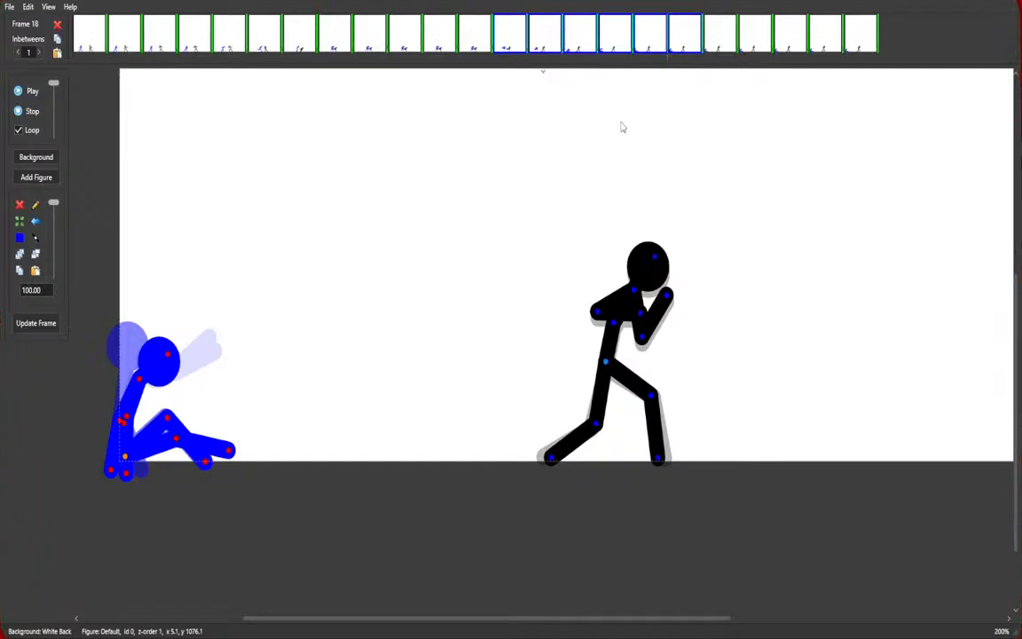
left_click(34, 89)
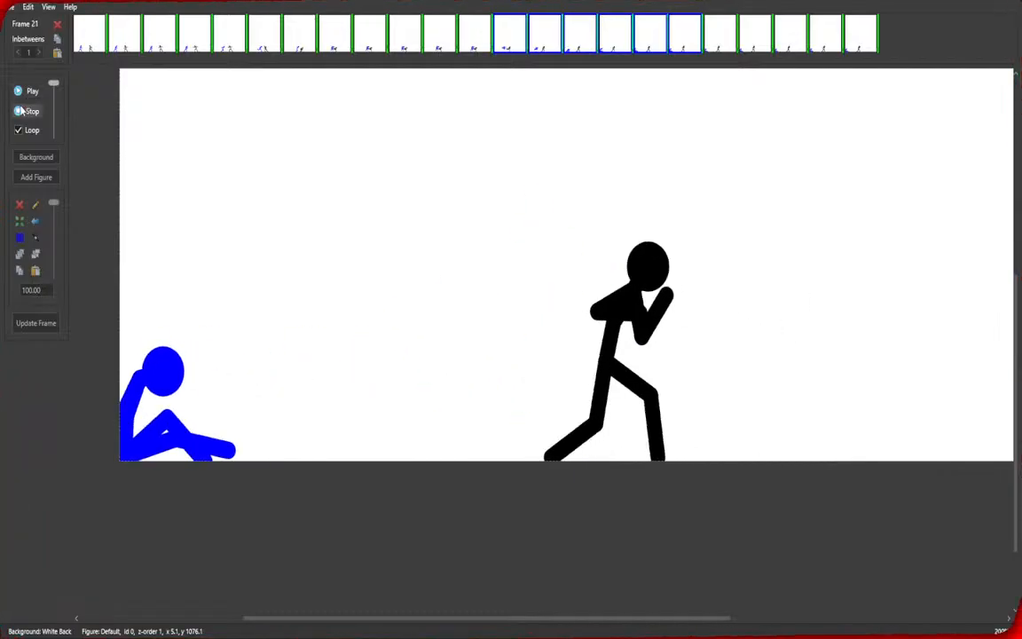
left_click(18, 112)
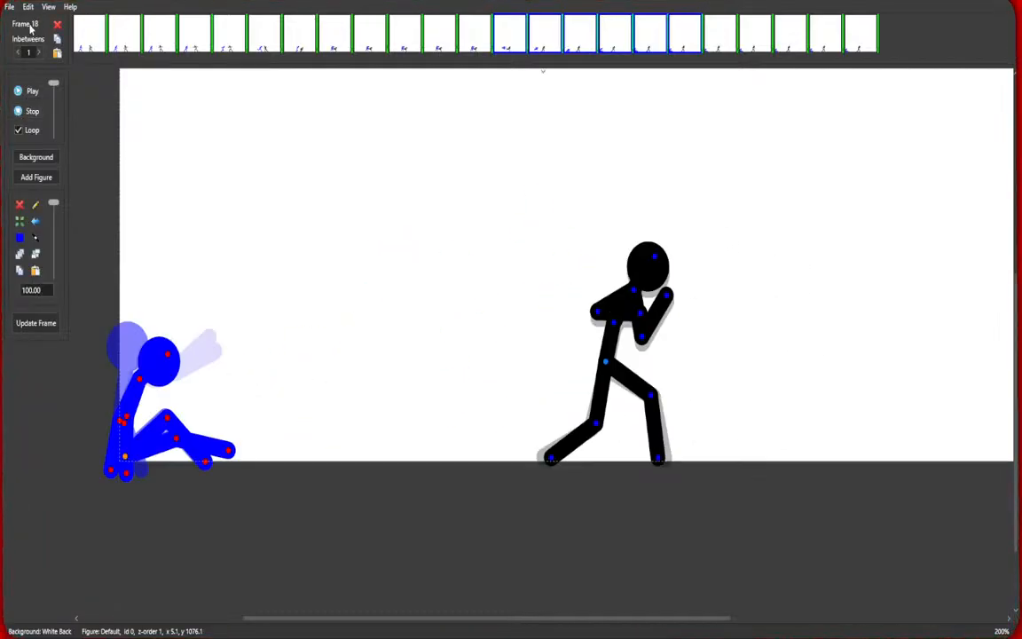